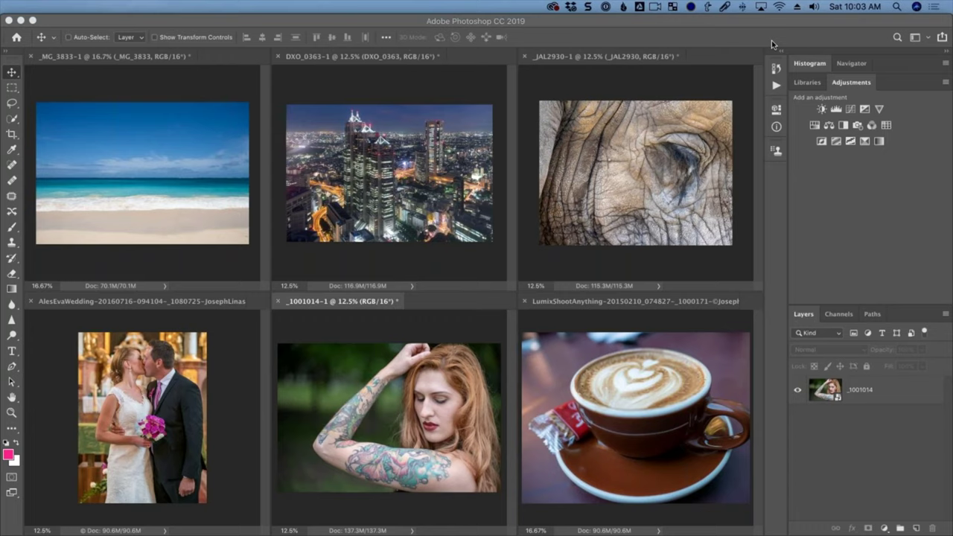
# Bring the Selective Tool palette over the images and inspect its Analog Efex Pro 2 and HDR Efex Pro 2 entries.
pyautogui.click(429, 410)
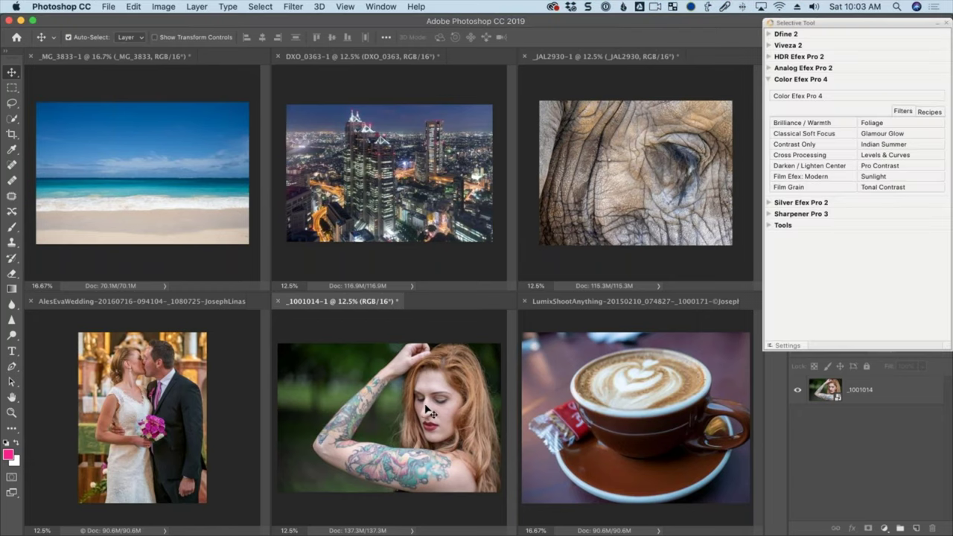
pyautogui.moveTo(843, 24)
pyautogui.mouseDown()
pyautogui.moveTo(813, 28)
pyautogui.moveTo(828, 24)
pyautogui.mouseUp()
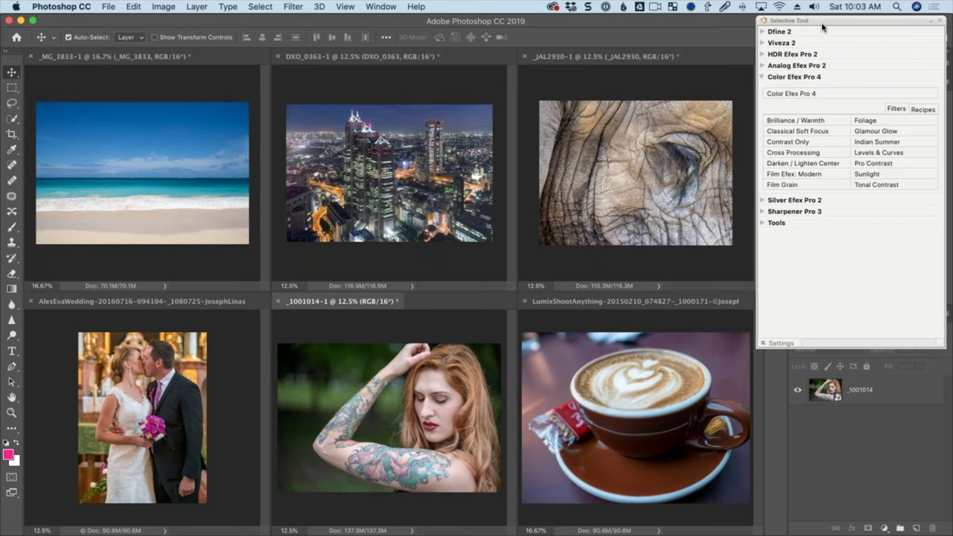
pyautogui.moveTo(827, 24); pyautogui.dragTo(506, 38)
pyautogui.click(524, 76)
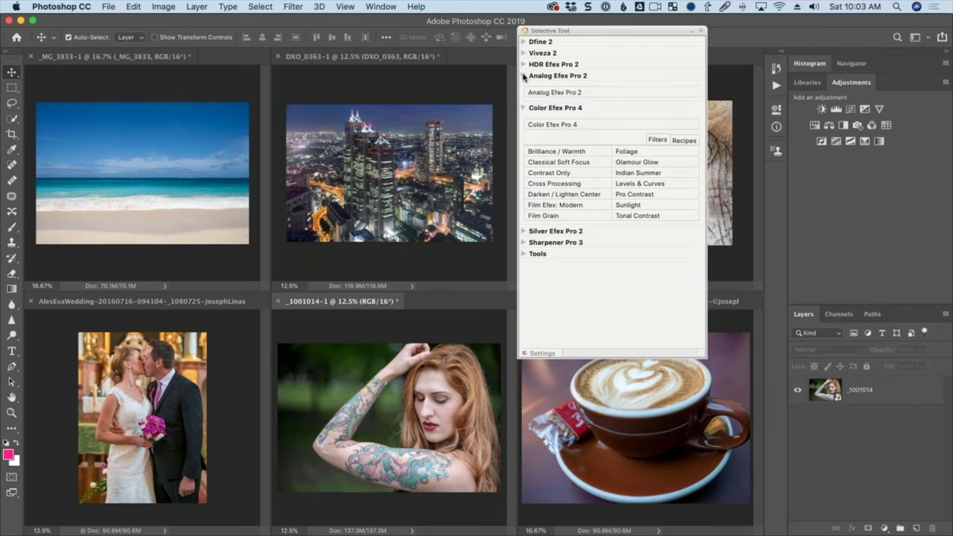
pyautogui.click(524, 65)
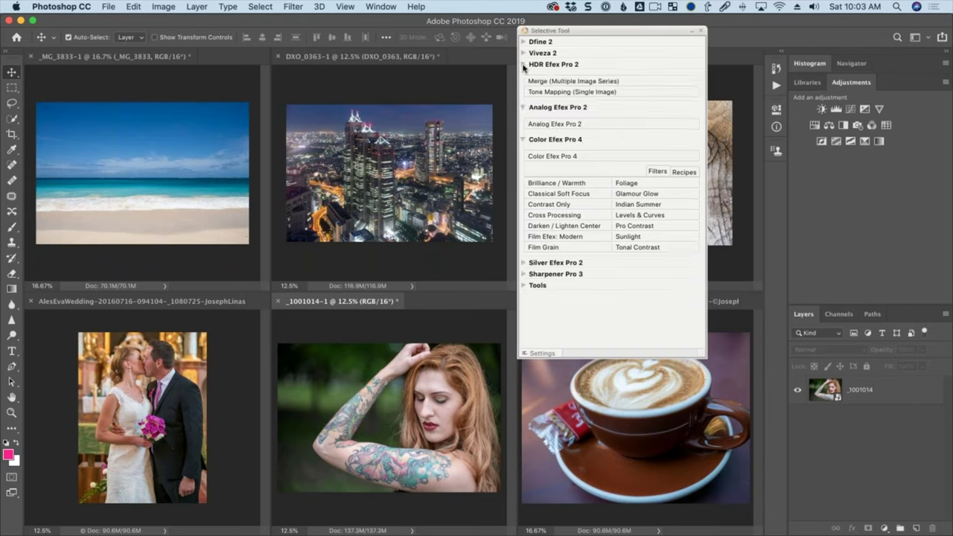
pyautogui.click(523, 65)
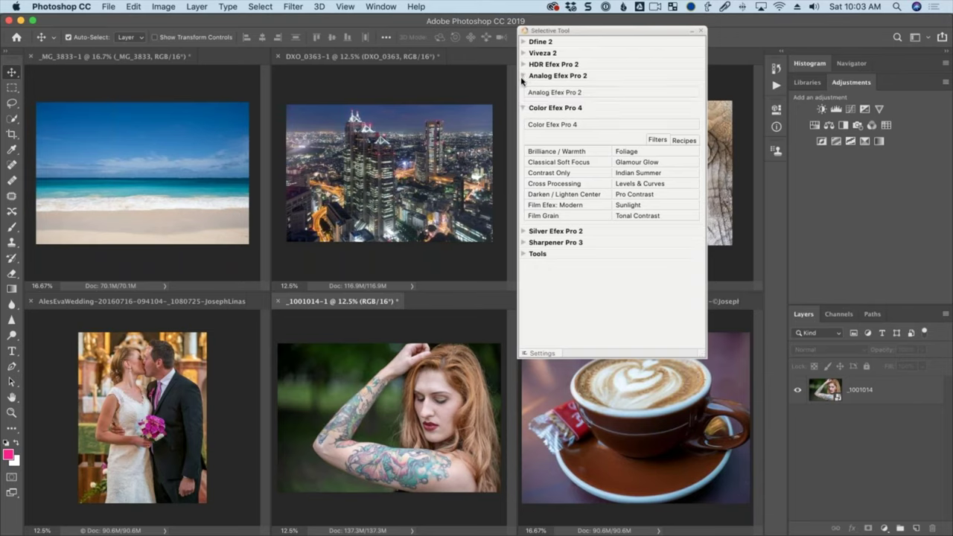
pyautogui.click(523, 78)
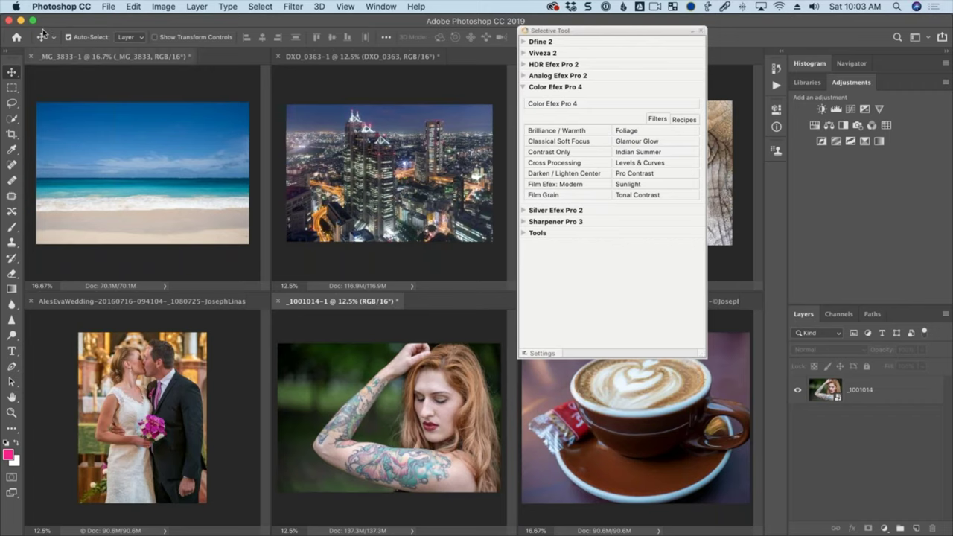
# Close the Selective Tool palette, reopen it as the Nik Collection Selective Tool, and move it clear of the photos.
pyautogui.click(704, 31)
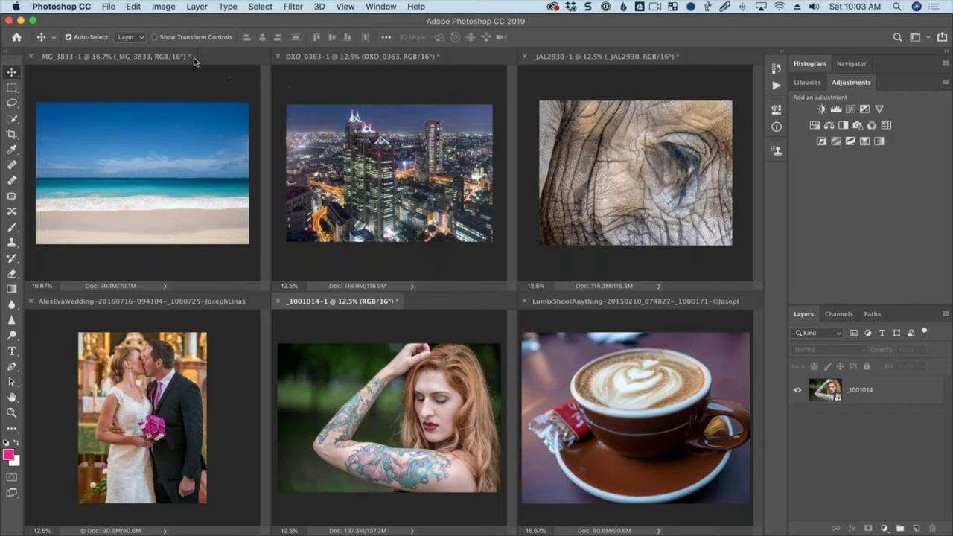
pyautogui.click(111, 6)
pyautogui.moveTo(144, 266)
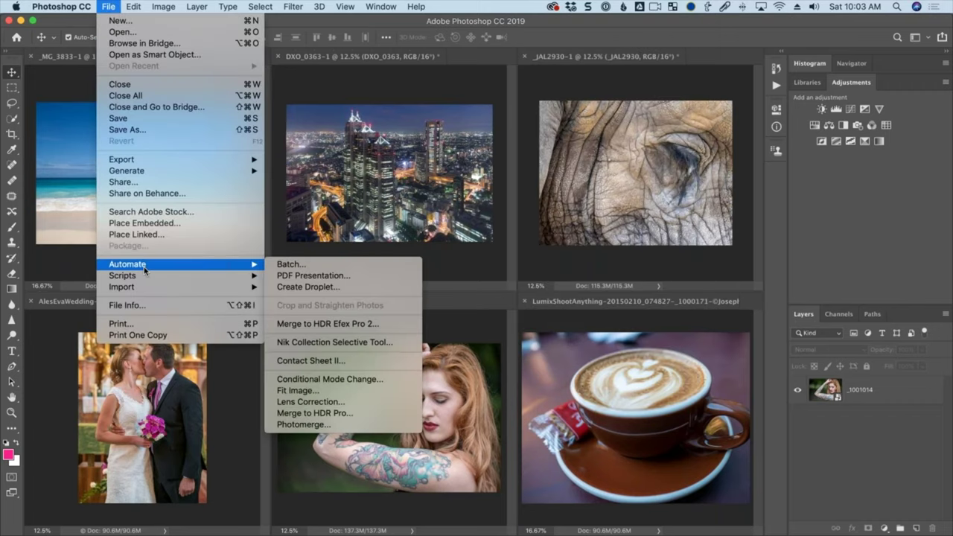
pyautogui.click(318, 344)
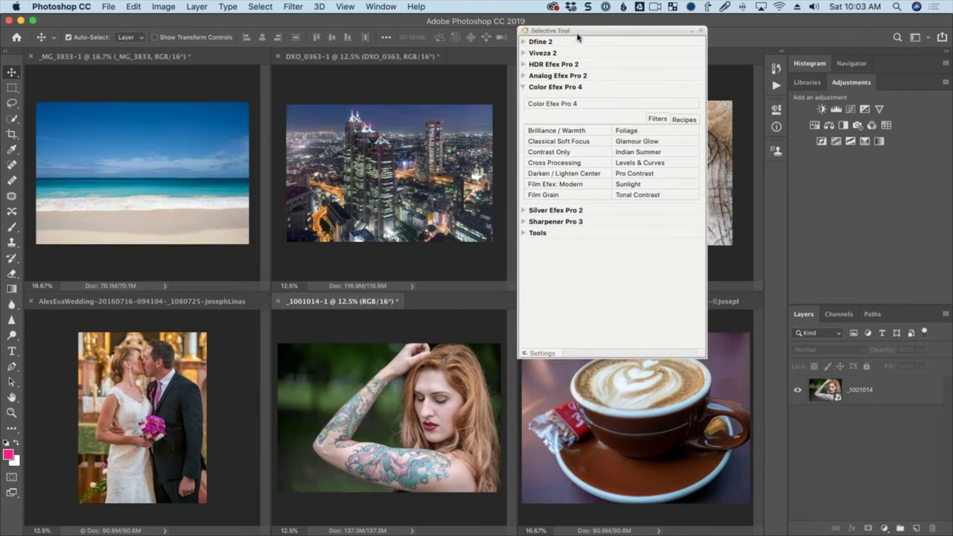
pyautogui.moveTo(579, 32); pyautogui.dragTo(833, 17)
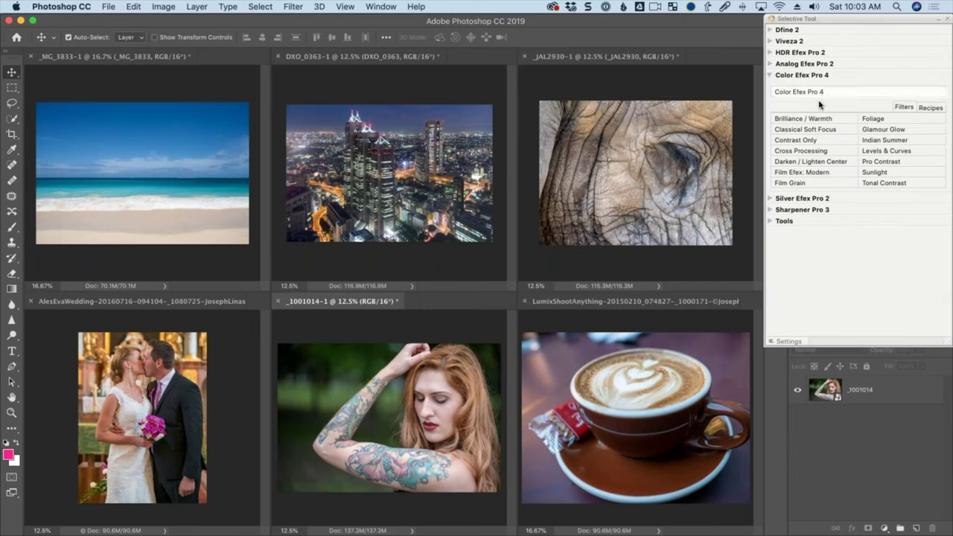
# Open the portrait photo _1001014-1 in the Color Efex Pro 4 filter of the Nik Collection.
pyautogui.click(260, 6)
pyautogui.moveTo(293, 7)
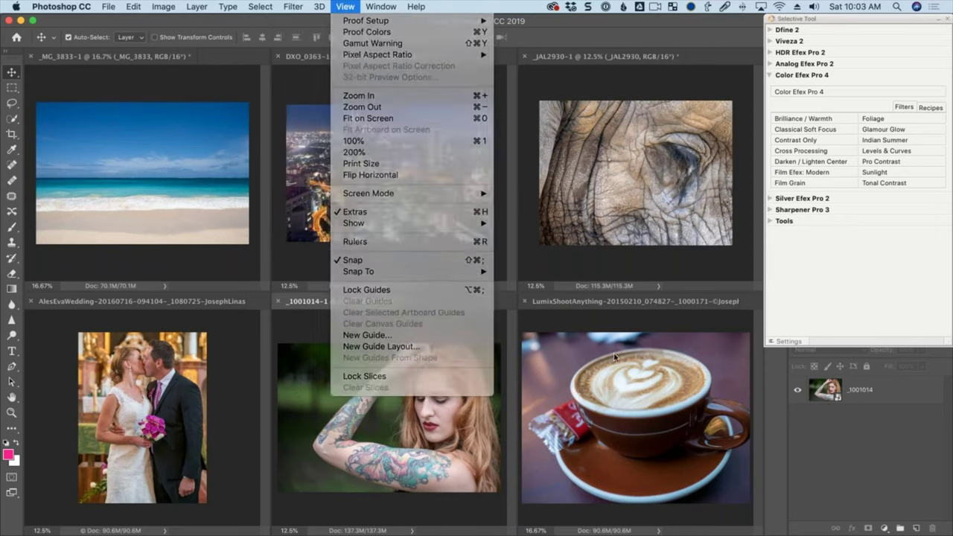
pyautogui.click(614, 353)
pyautogui.click(298, 6)
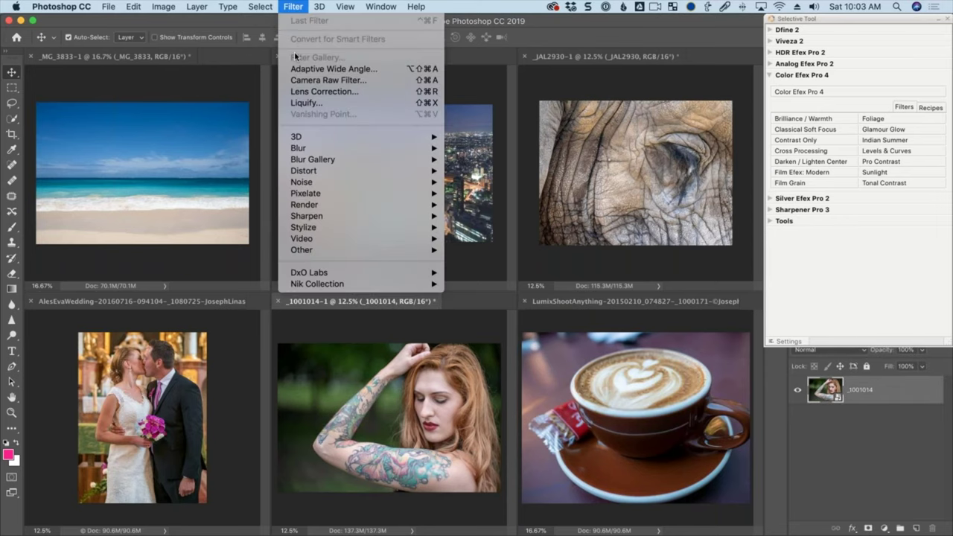
pyautogui.moveTo(328, 284)
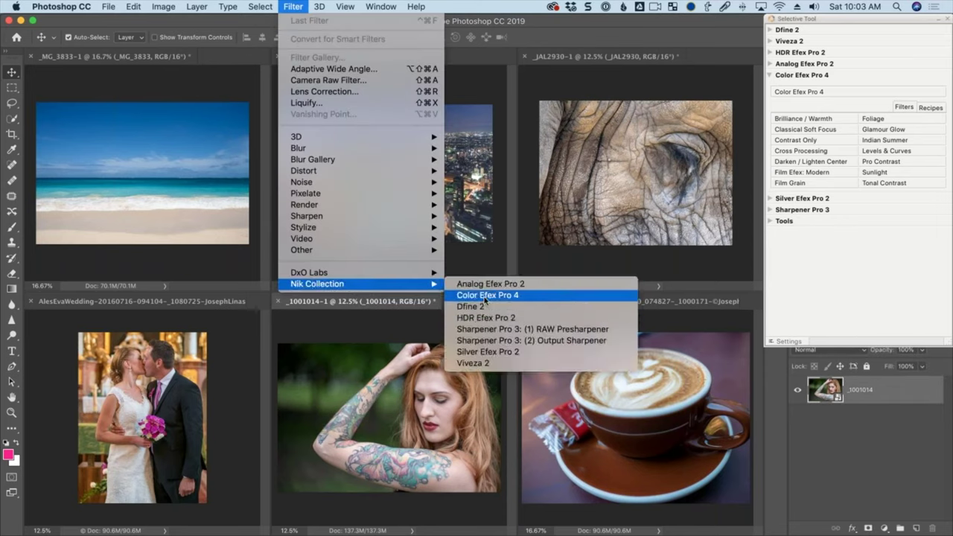
pyautogui.click(807, 287)
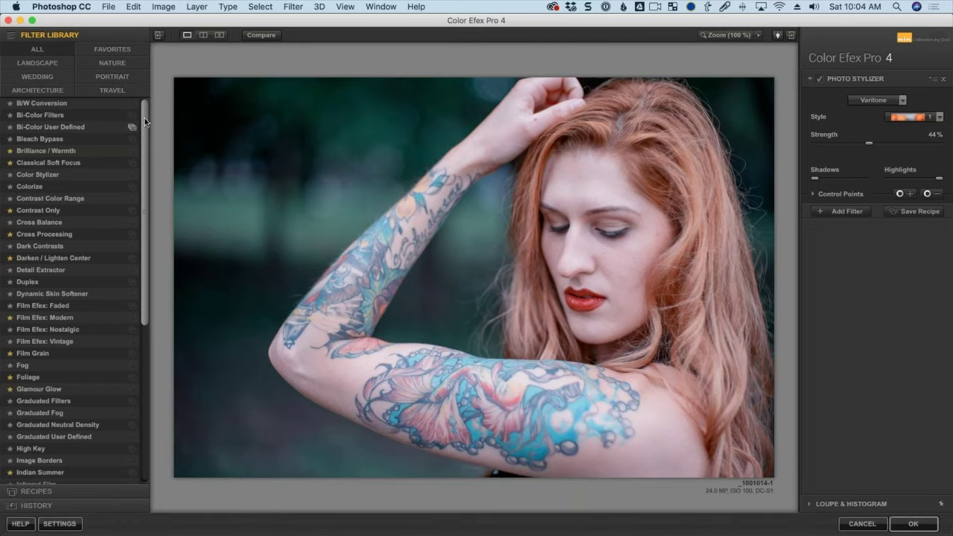
# Browse the filter library's Landscape, Wedding, Architecture, Favorites, Portrait and Travel categories.
pyautogui.moveTo(146, 121); pyautogui.dragTo(137, 39)
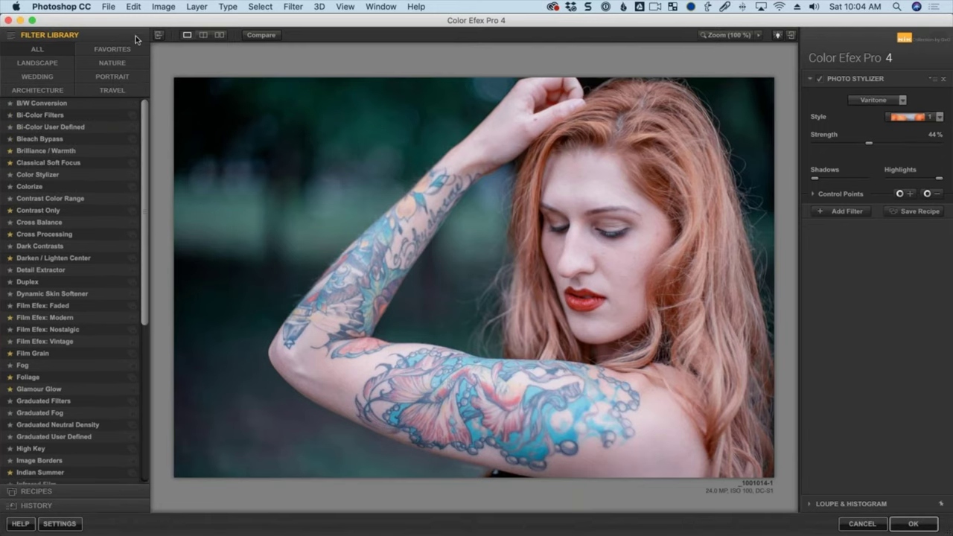
pyautogui.click(46, 65)
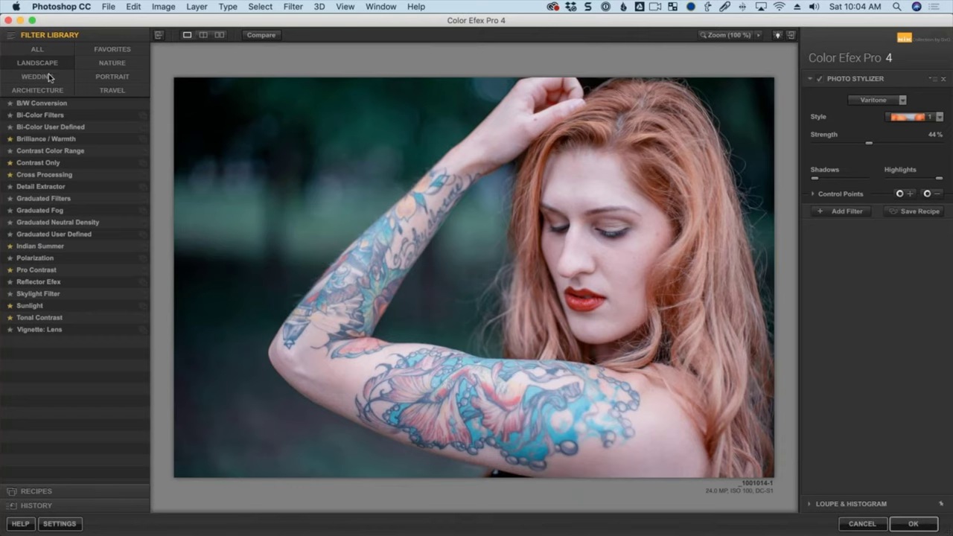
pyautogui.click(53, 76)
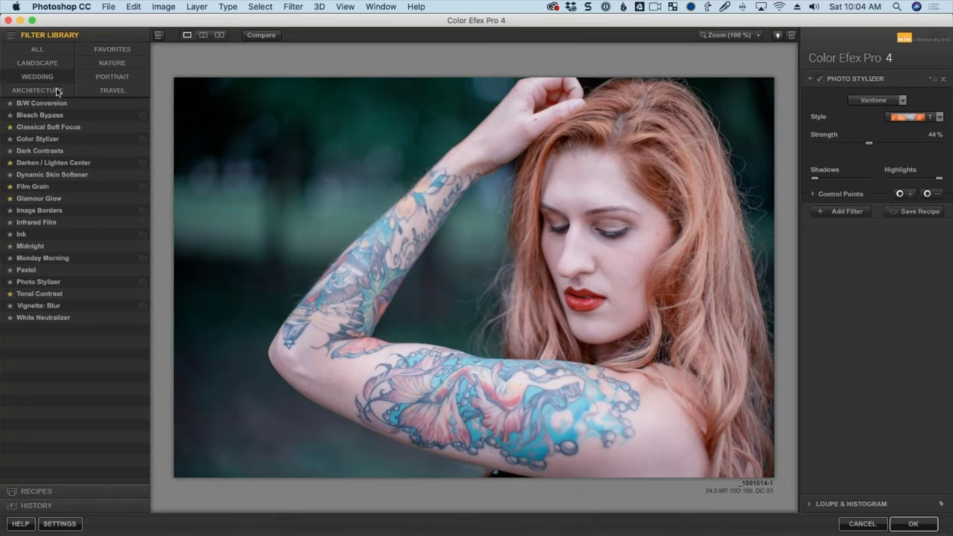
pyautogui.click(57, 91)
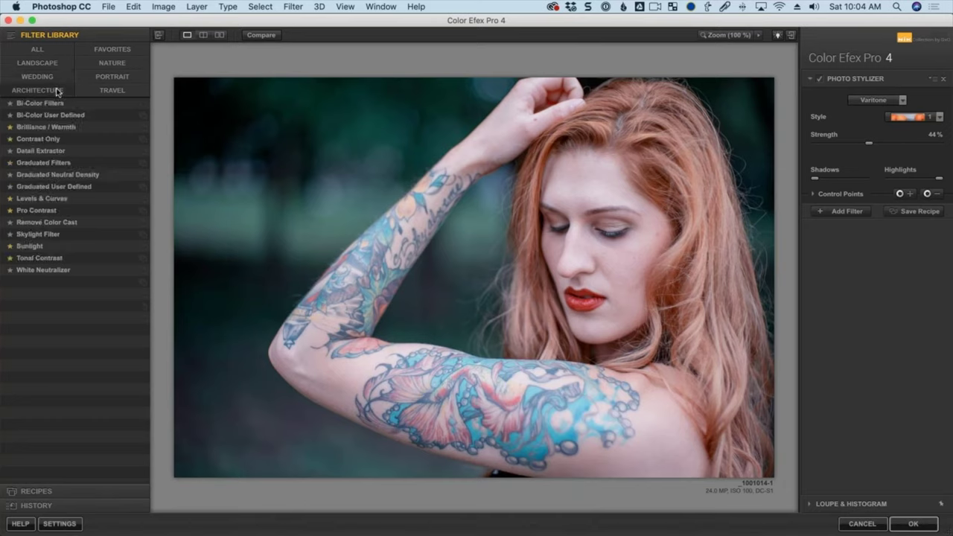
pyautogui.click(112, 50)
pyautogui.click(113, 77)
pyautogui.click(114, 90)
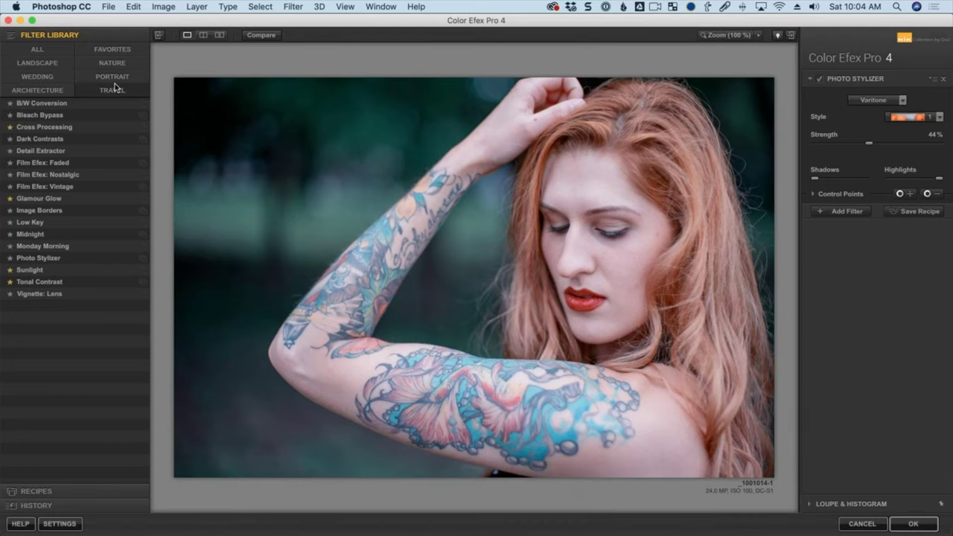
# Review the Favorites alongside the complete filter list, looking through all filters down to the end.
pyautogui.click(57, 51)
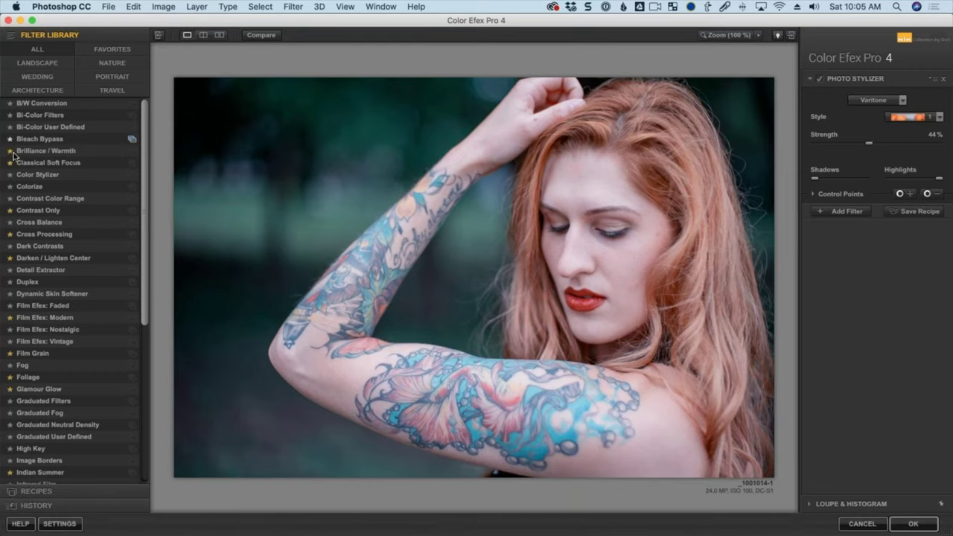
pyautogui.click(121, 51)
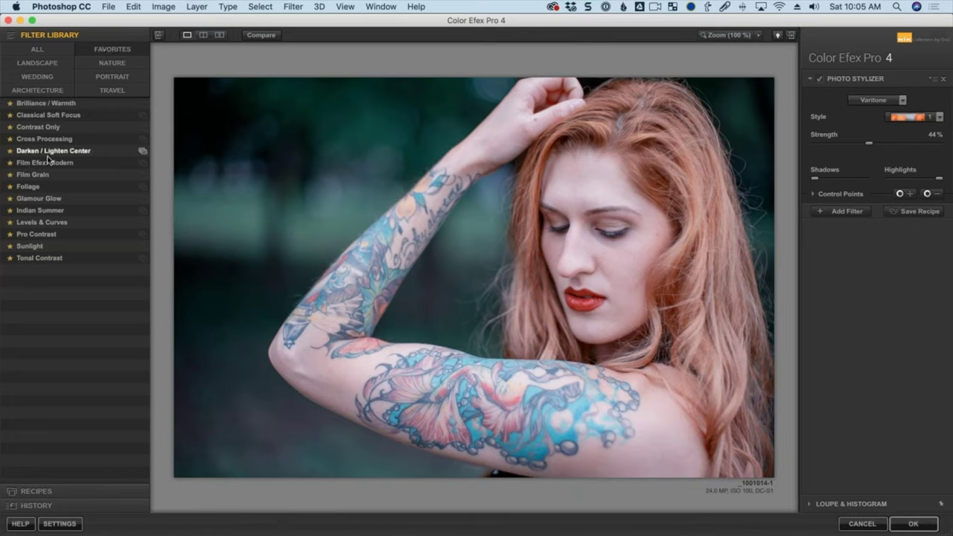
pyautogui.click(59, 52)
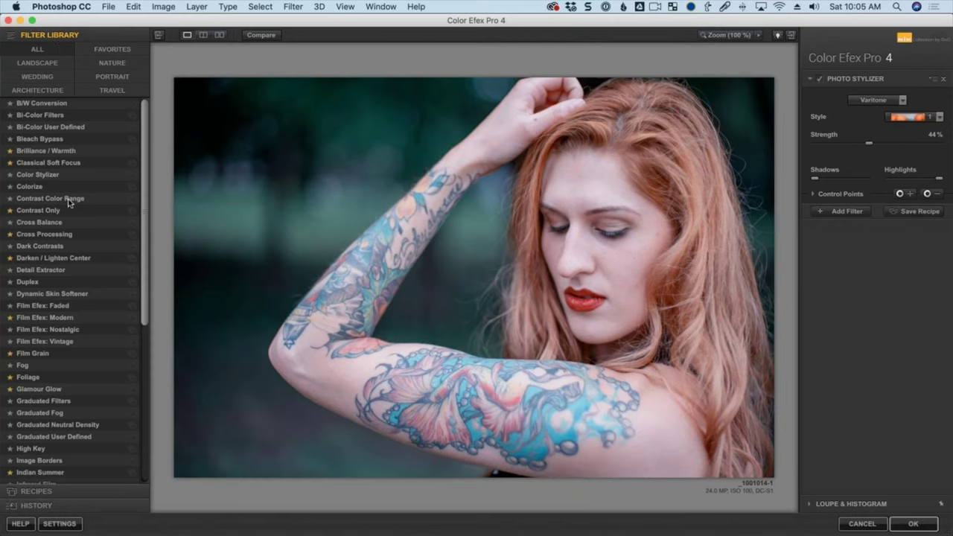
pyautogui.moveTo(143, 124); pyautogui.dragTo(140, 313)
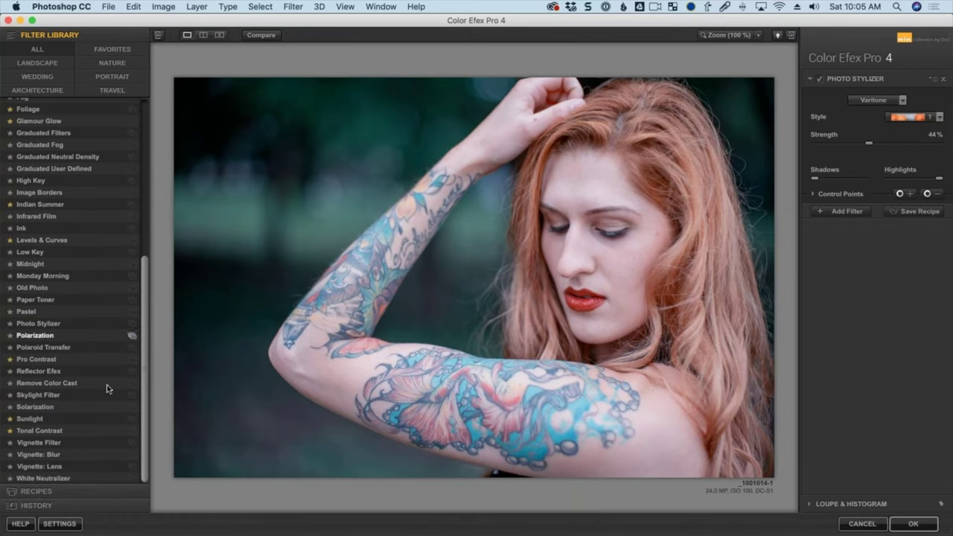
# Examine the recipe categories and the preview thumbnails of the En Vogue recipes.
pyautogui.click(39, 494)
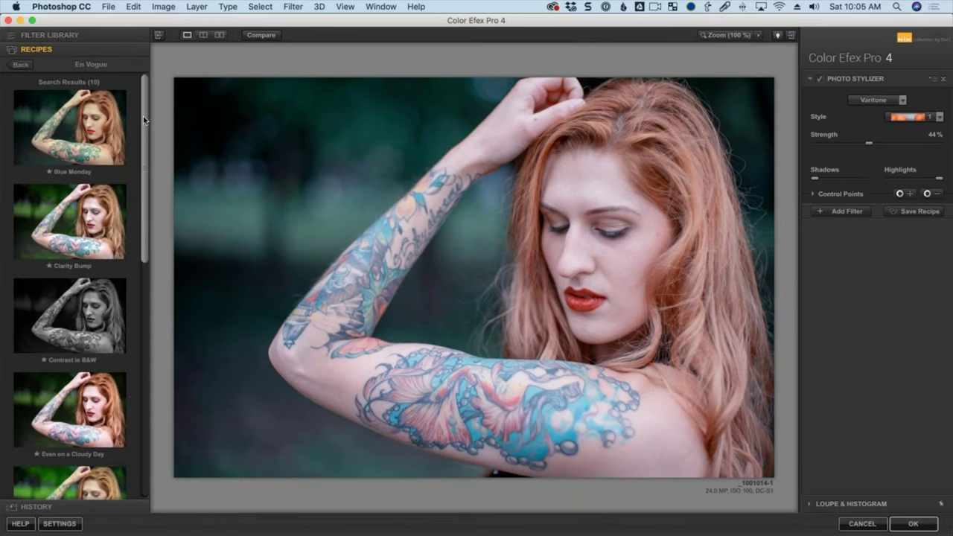
pyautogui.moveTo(143, 116); pyautogui.dragTo(146, 149)
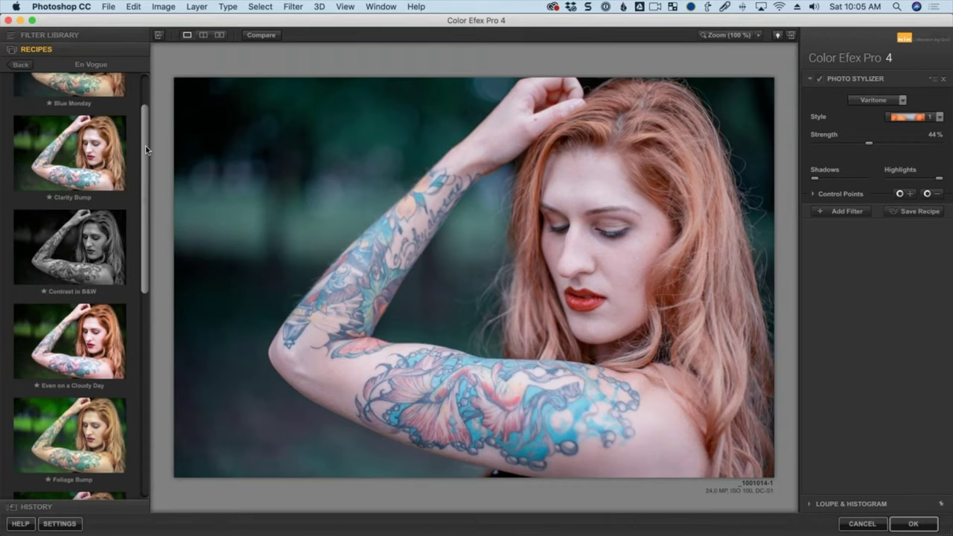
pyautogui.click(21, 66)
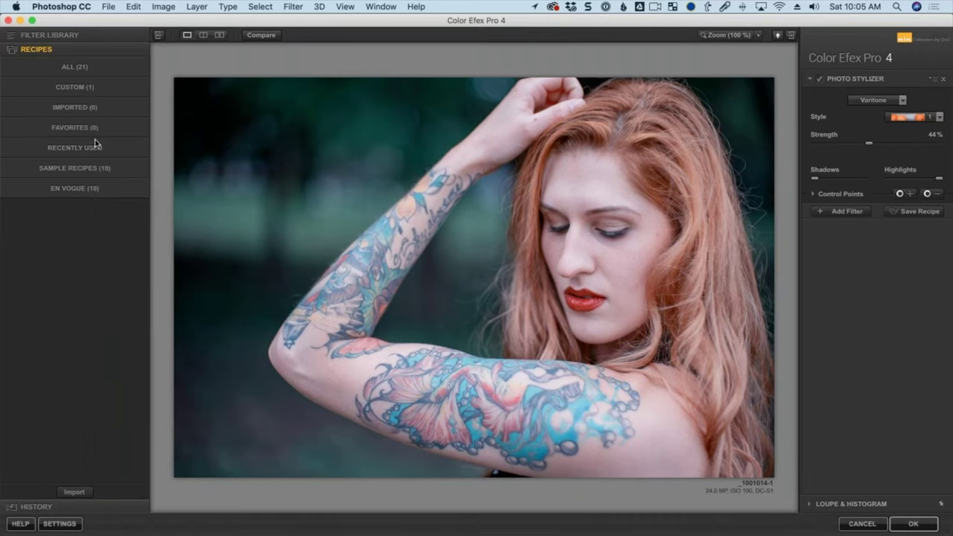
pyautogui.click(89, 189)
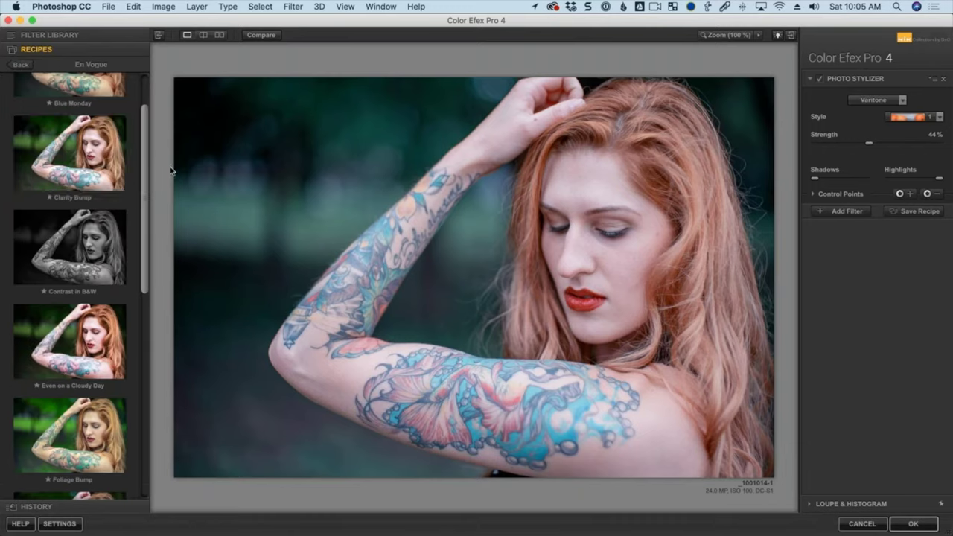
pyautogui.moveTo(141, 159); pyautogui.dragTo(144, 189)
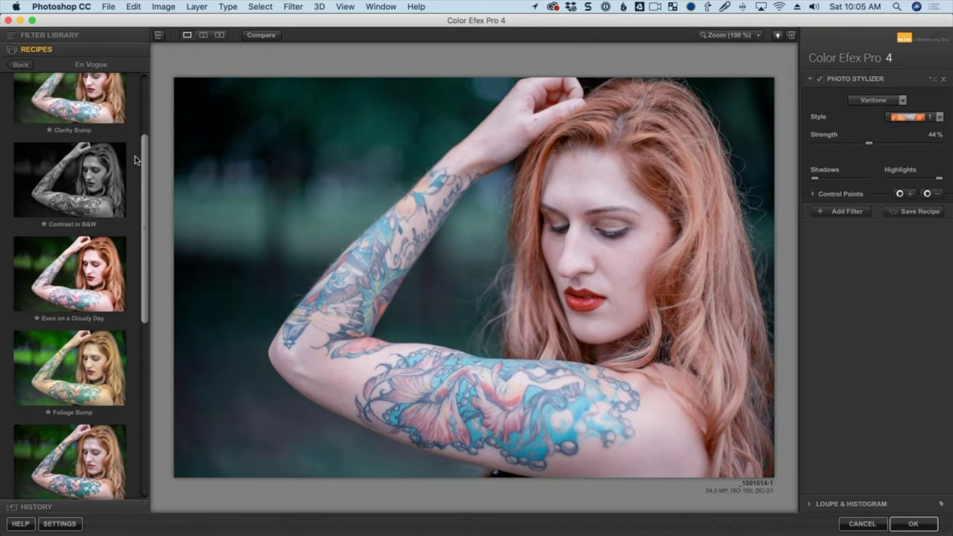
pyautogui.scroll(1, 135, 156)
# Check the edit history, return to the filter library, and temporarily hide the library panel to enlarge the preview.
pyautogui.click(30, 509)
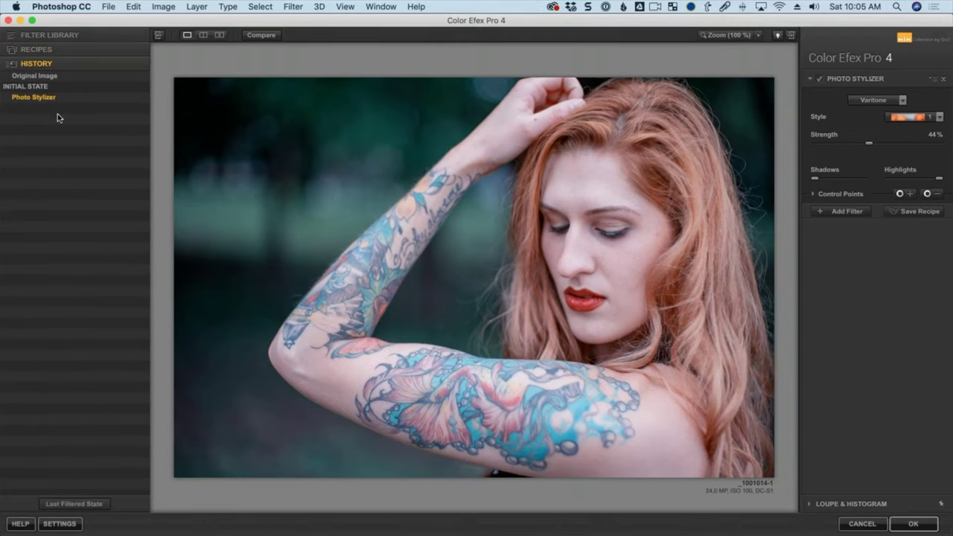
pyautogui.click(37, 34)
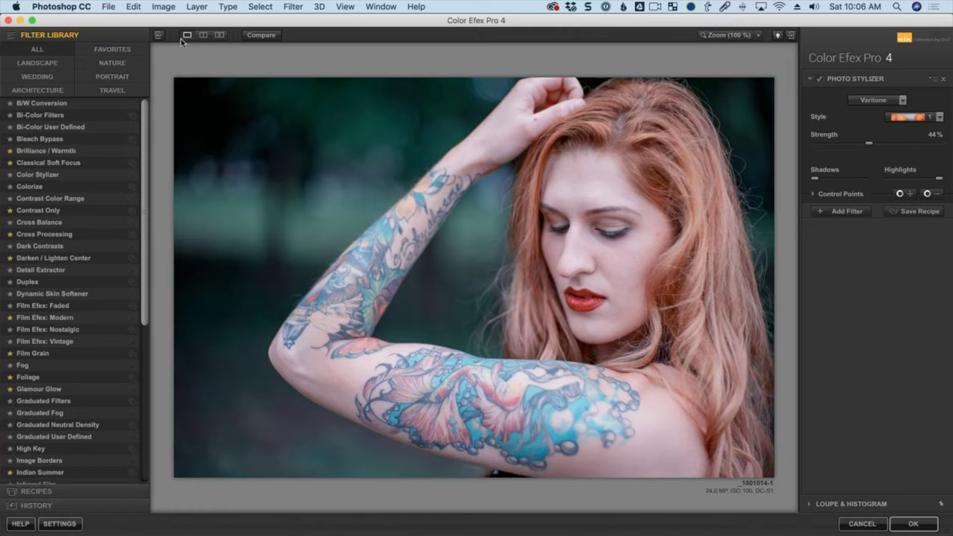
pyautogui.click(158, 35)
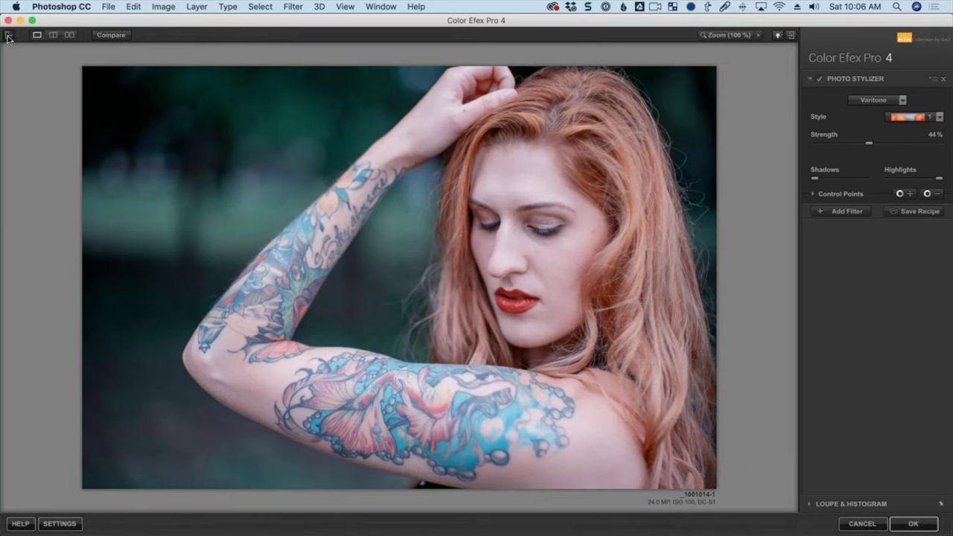
pyautogui.click(9, 35)
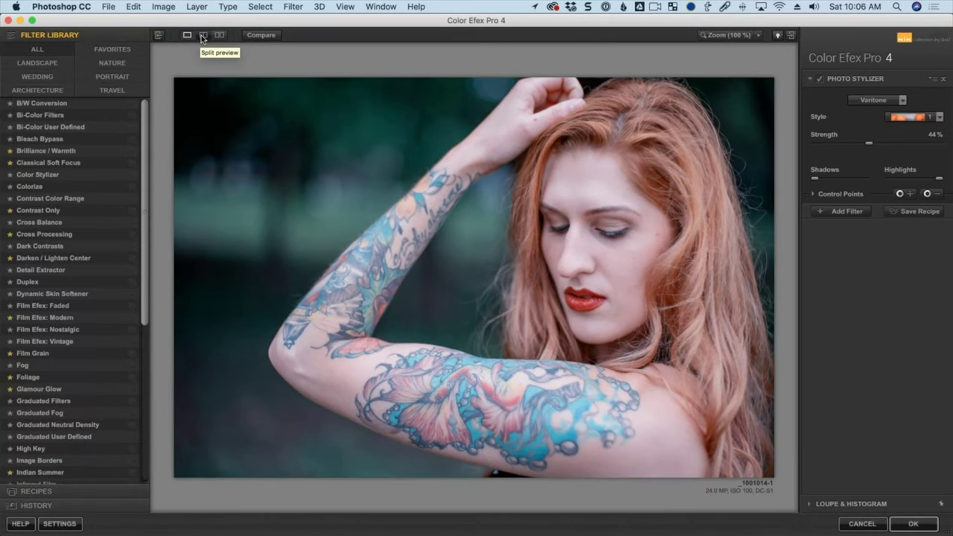
# Compare the filtered portrait with the original using the split preview, side-by-side preview and Compare view.
pyautogui.click(203, 35)
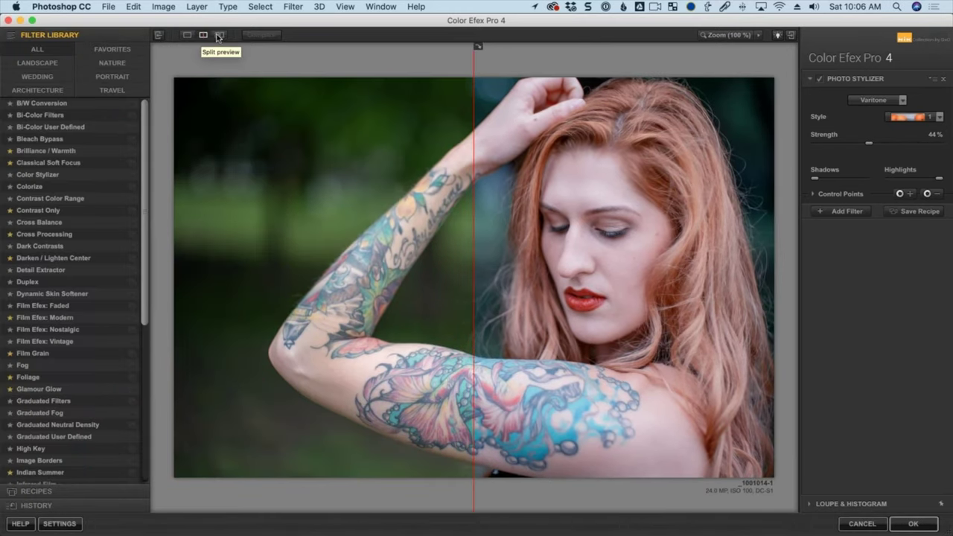
pyautogui.click(220, 35)
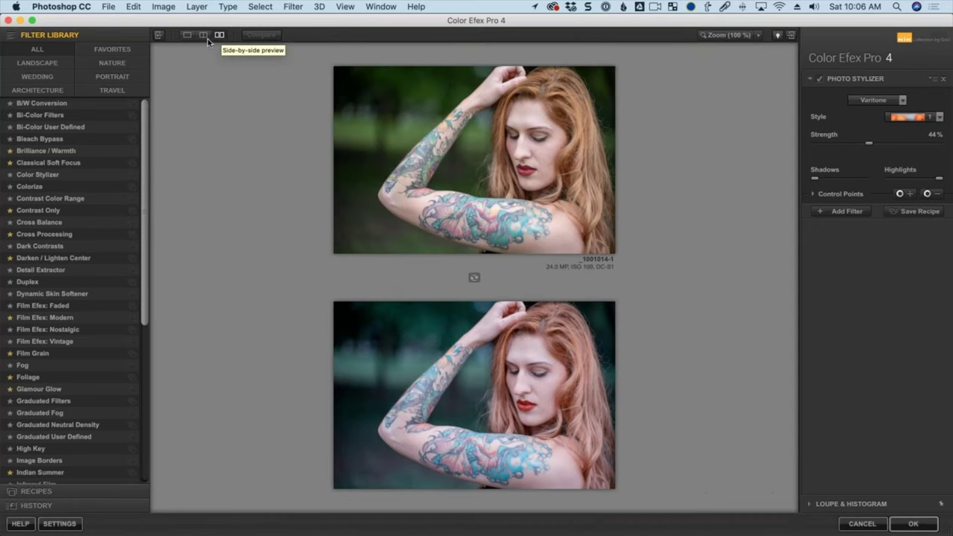
pyautogui.click(202, 35)
pyautogui.click(260, 36)
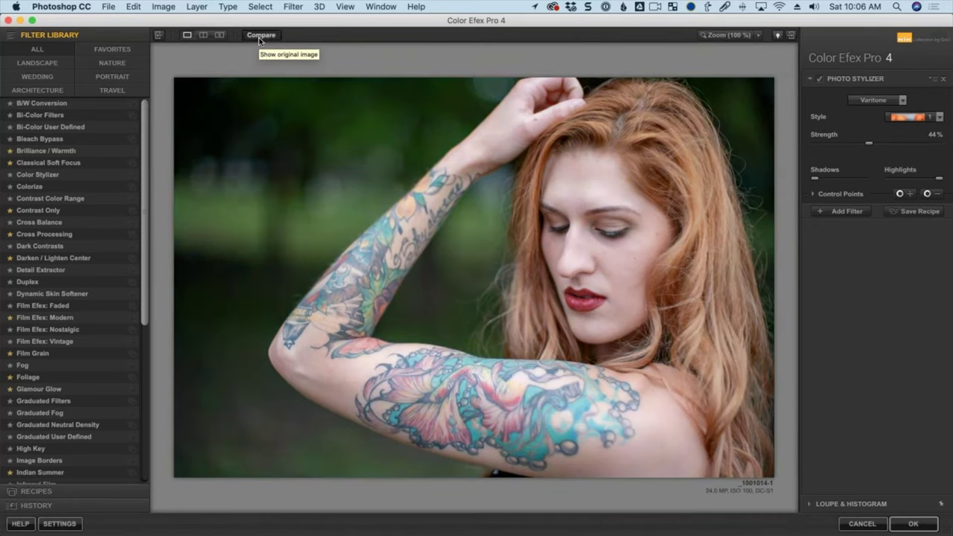
# Toggle the Compare view repeatedly to judge the Photo Stylizer effect against the original portrait.
pyautogui.click(260, 37)
pyautogui.click(260, 37)
pyautogui.click(260, 37)
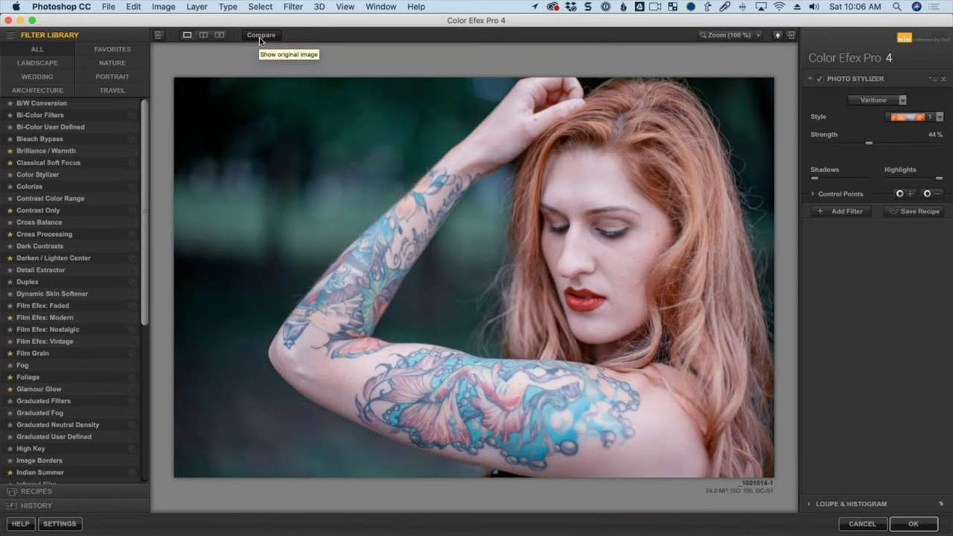
pyautogui.click(262, 38)
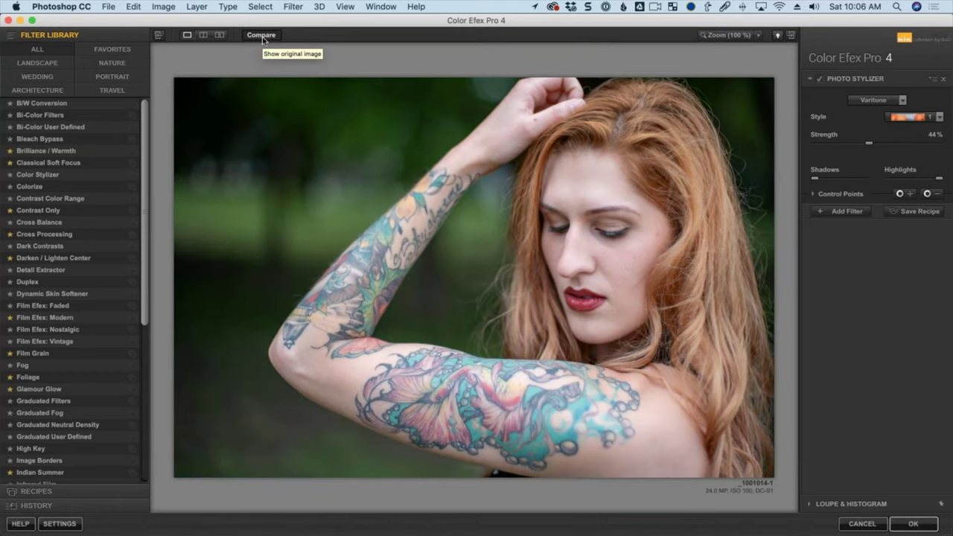
pyautogui.click(262, 39)
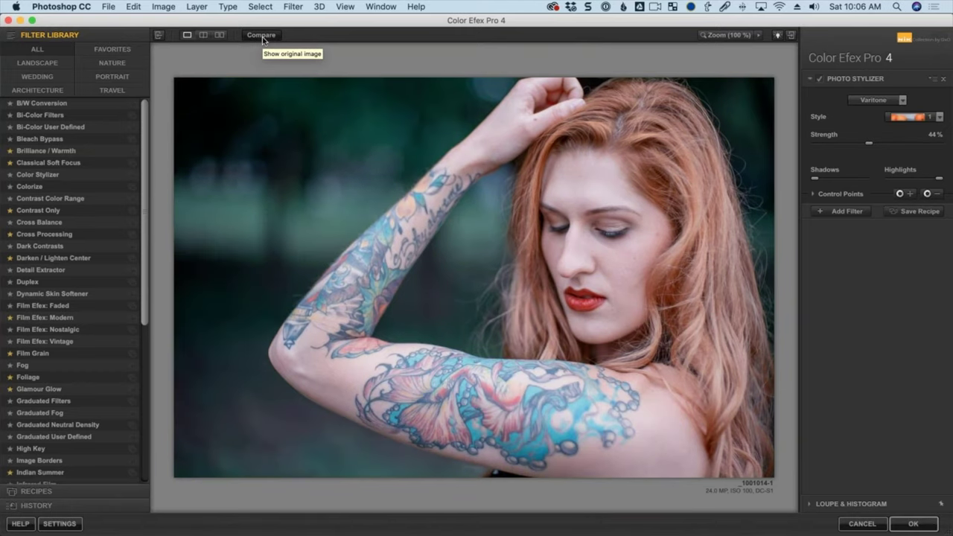
# Inspect the portrait's face at 100% zoom, return to the full image, and view the available zoom levels.
pyautogui.click(727, 37)
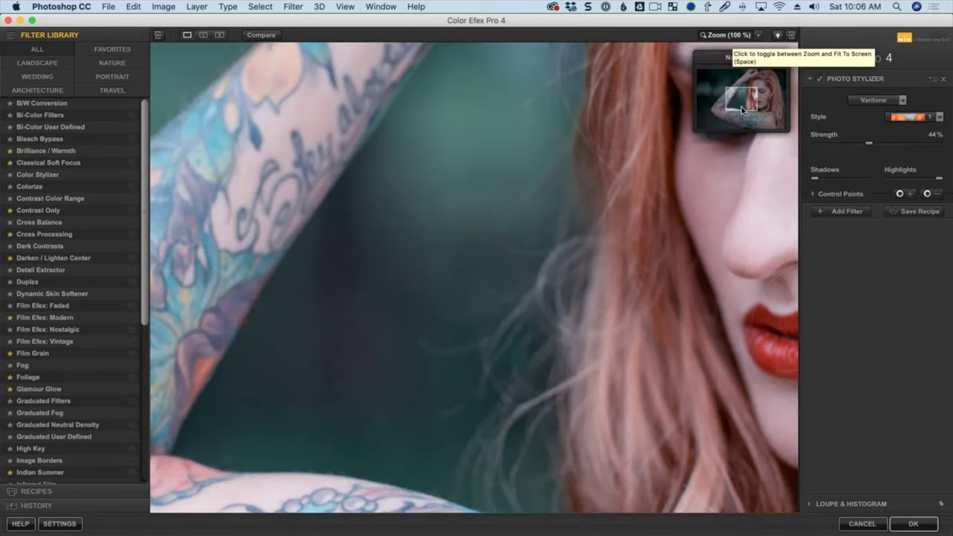
pyautogui.moveTo(742, 110); pyautogui.dragTo(755, 80)
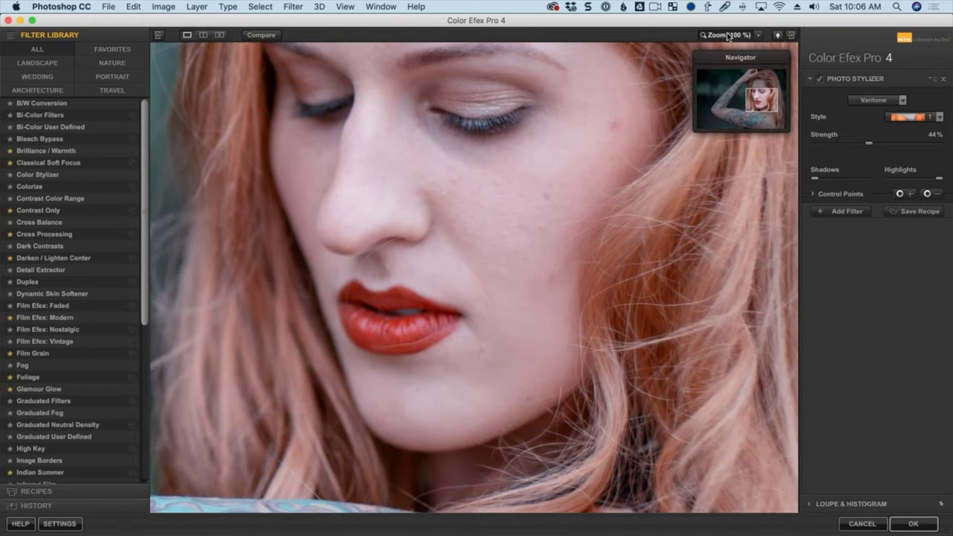
pyautogui.press('space')
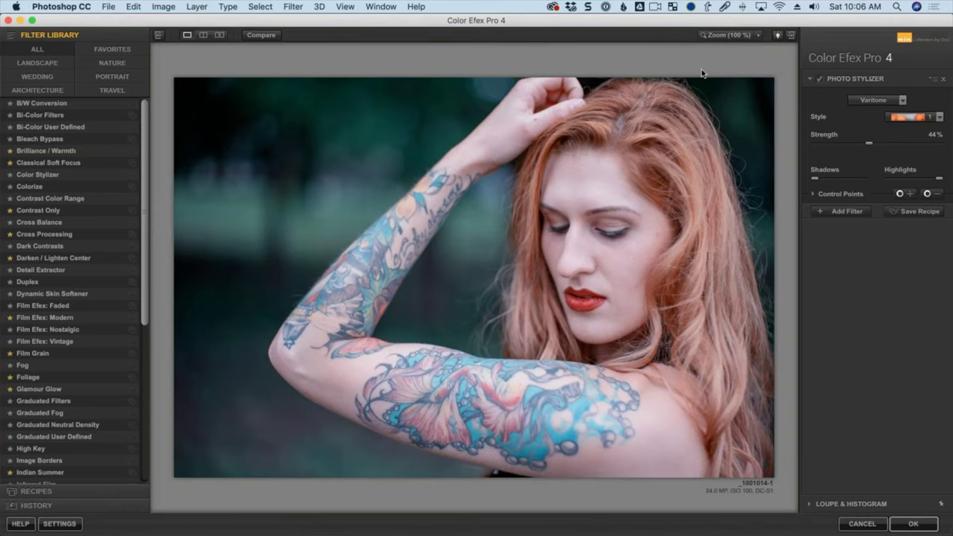
pyautogui.click(759, 37)
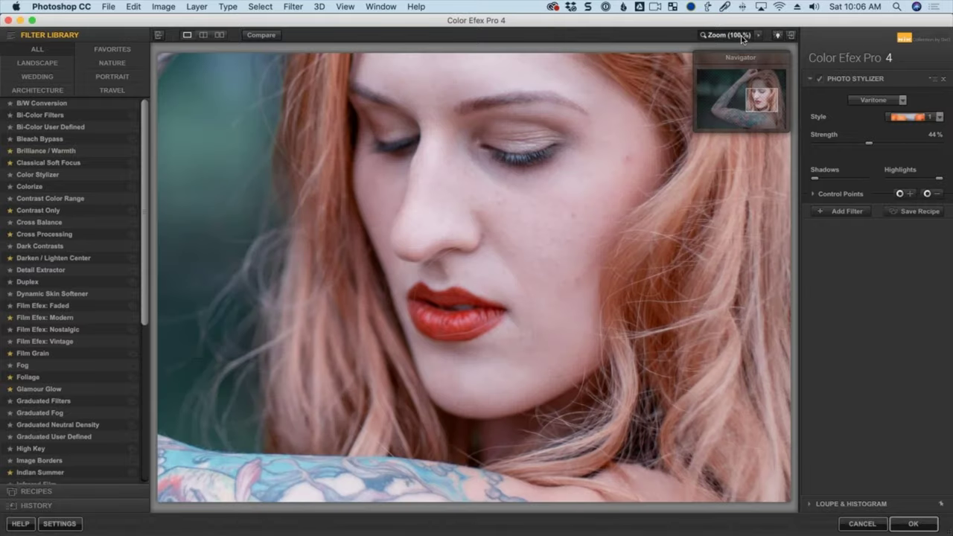
pyautogui.click(760, 38)
pyautogui.click(760, 38)
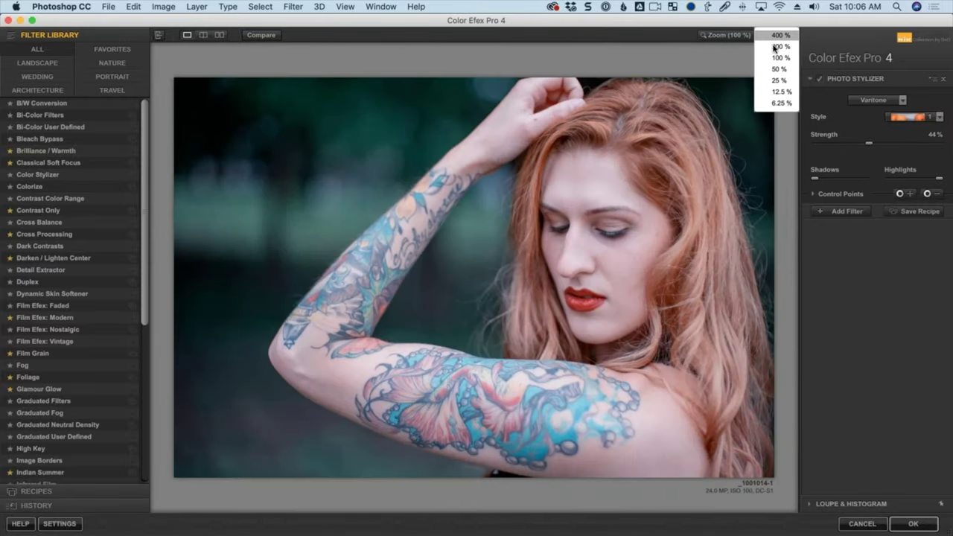
pyautogui.click(710, 52)
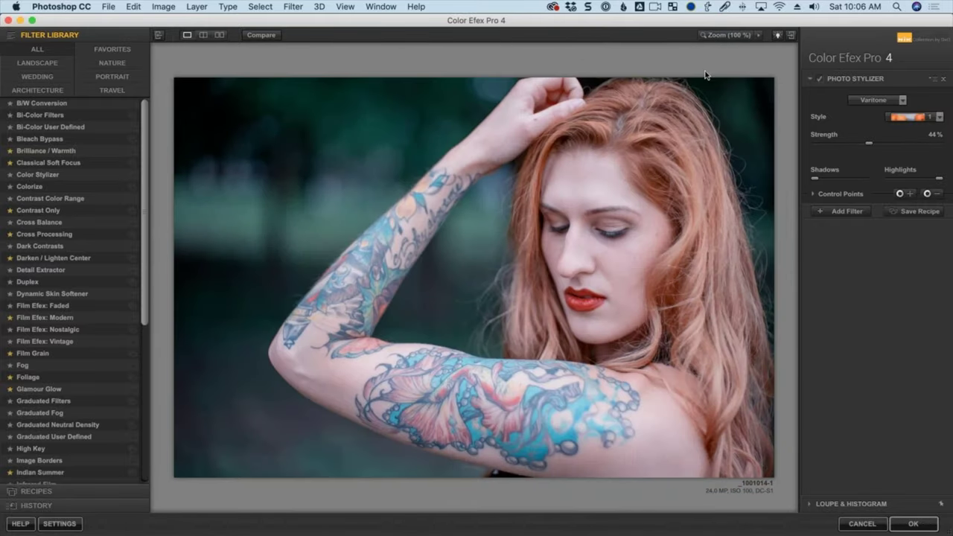
# Preview the image on a black background, restore the gray one, and temporarily hide the filter settings panel.
pyautogui.click(779, 35)
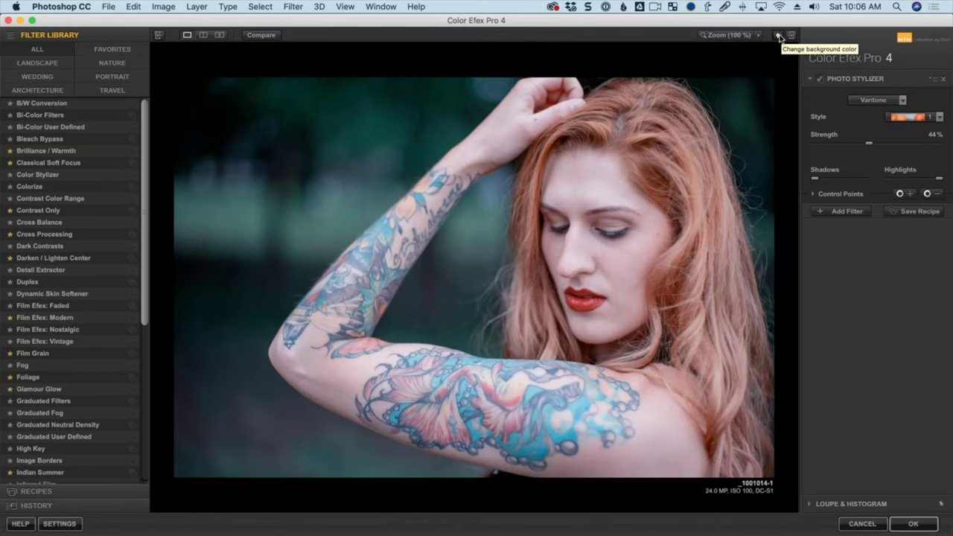
pyautogui.click(780, 37)
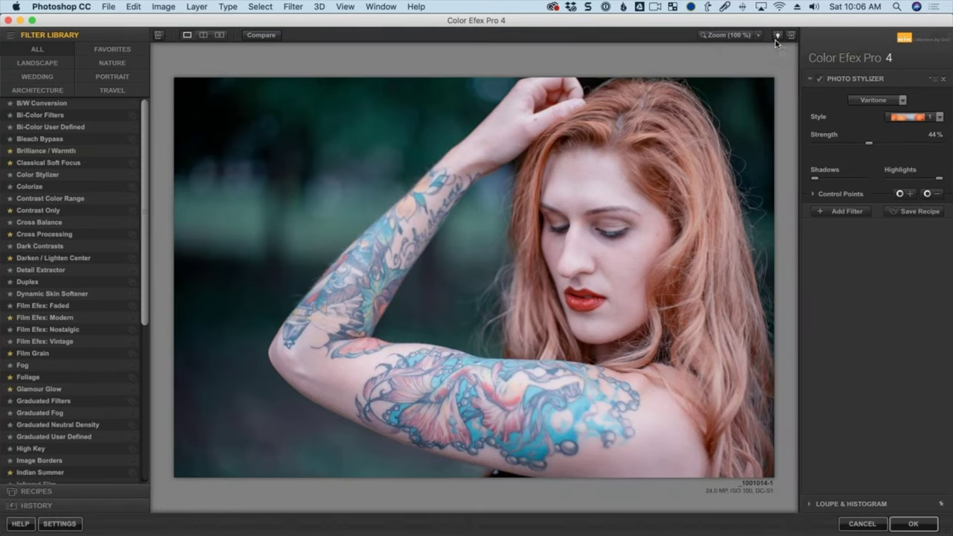
pyautogui.click(791, 37)
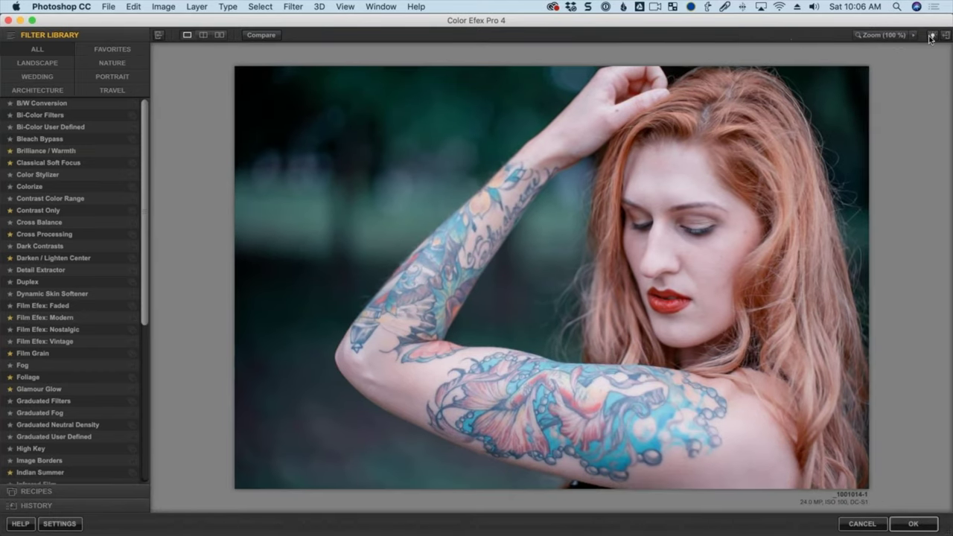
pyautogui.click(946, 37)
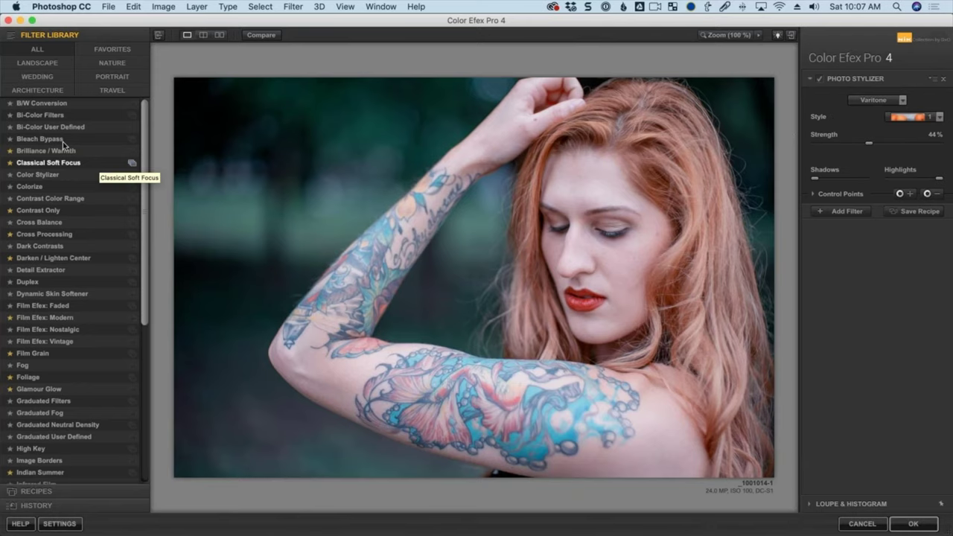
# Try the B/W Conversion, Dark Contrasts and Cross Balance filters on the portrait one after another.
pyautogui.click(51, 108)
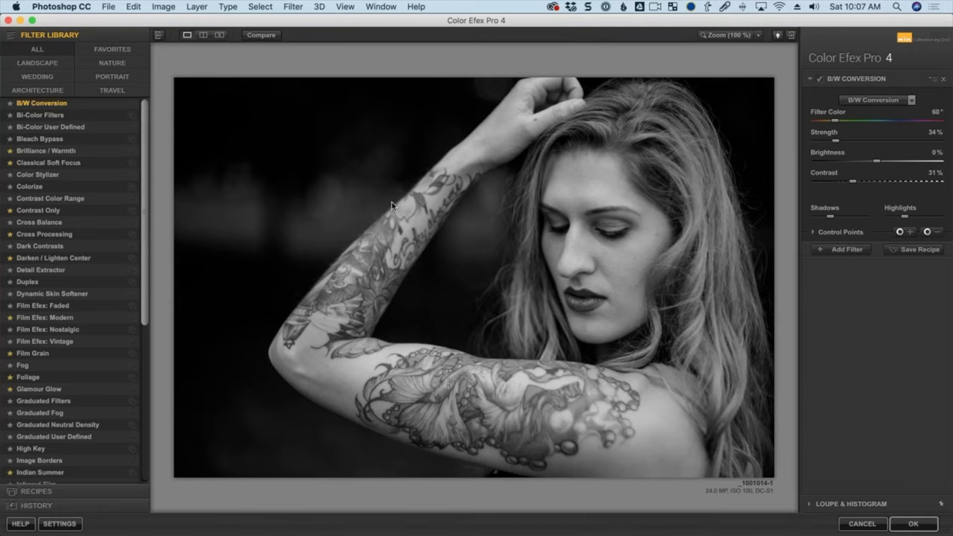
pyautogui.click(57, 249)
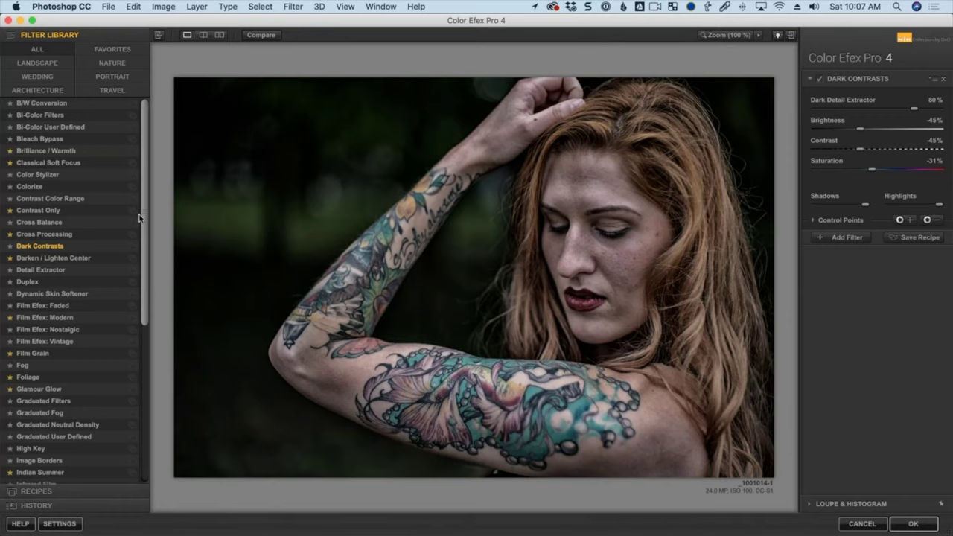
pyautogui.click(97, 236)
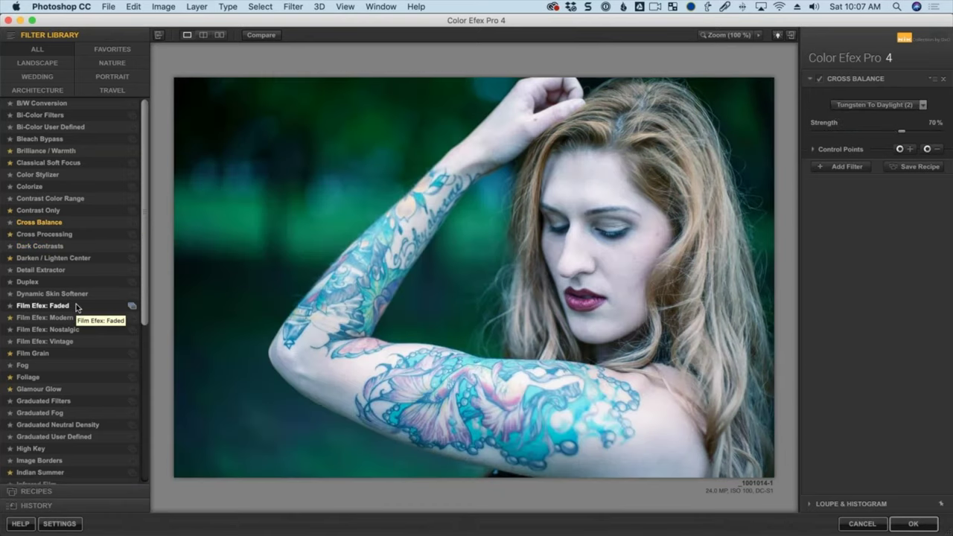
# Build a stack of the Film Efex: Faded, Classical Soft Focus, Glamour Glow and Bi-Color User Defined filters.
pyautogui.click(77, 306)
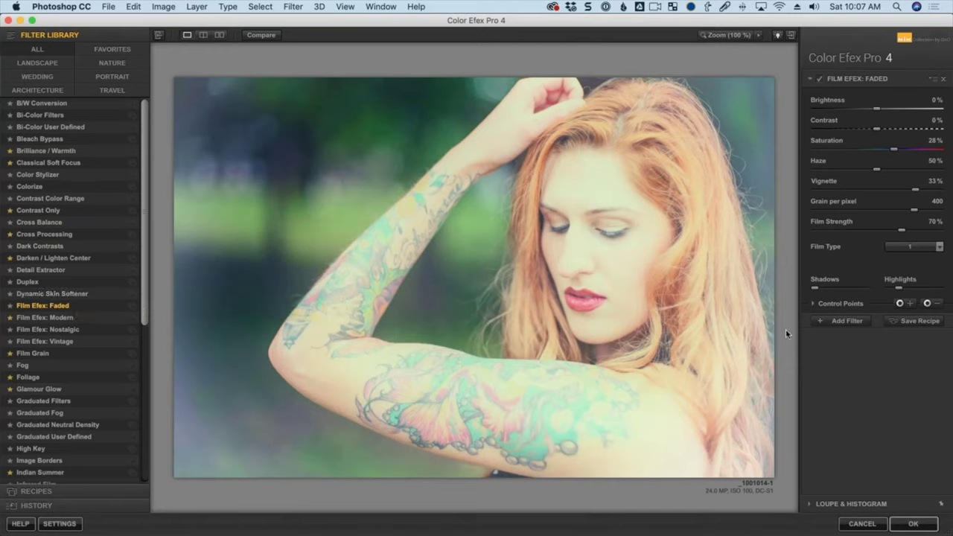
pyautogui.click(847, 321)
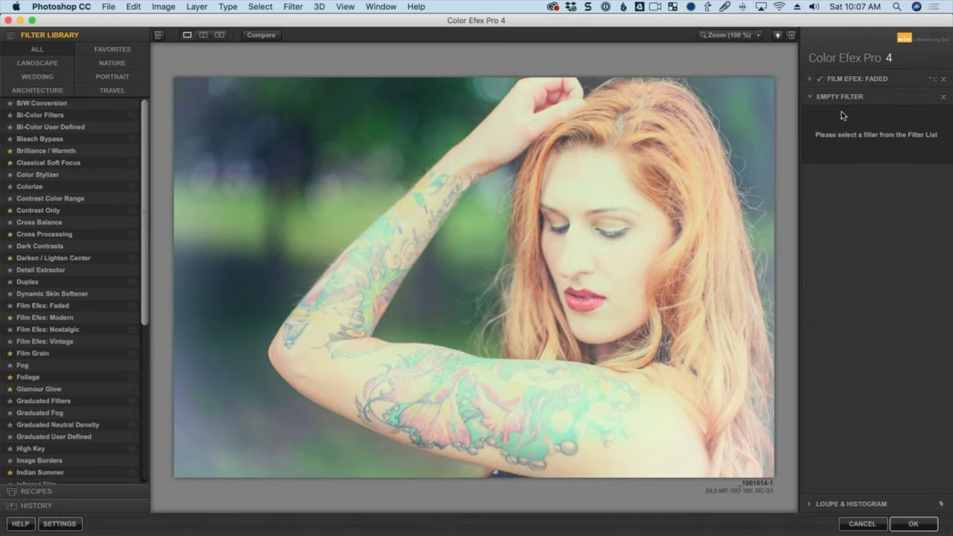
pyautogui.click(46, 164)
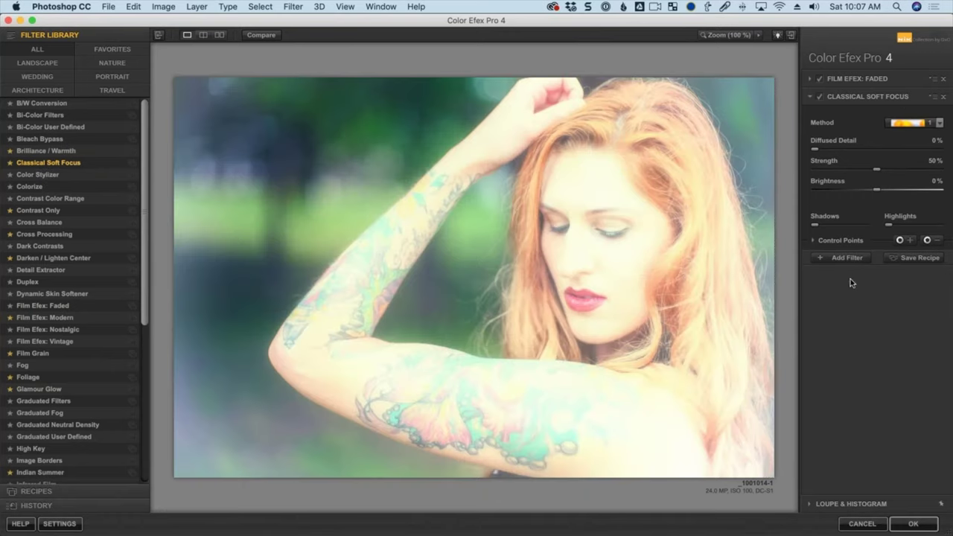
pyautogui.click(841, 261)
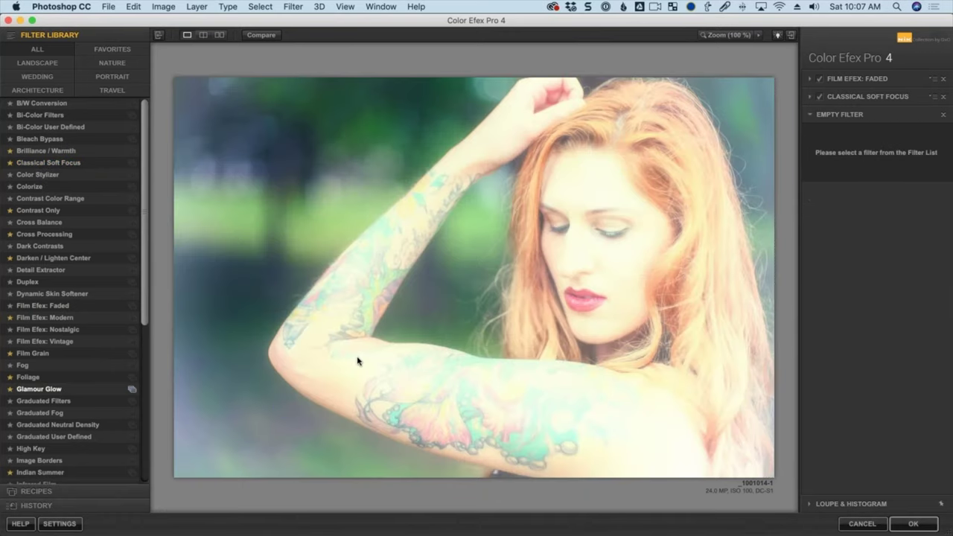
pyautogui.click(38, 389)
pyautogui.click(836, 253)
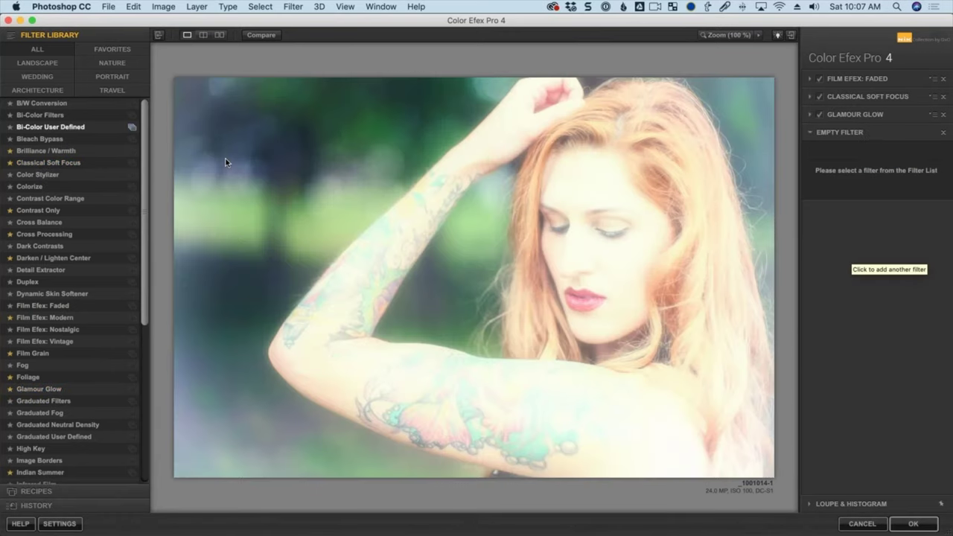
pyautogui.click(49, 127)
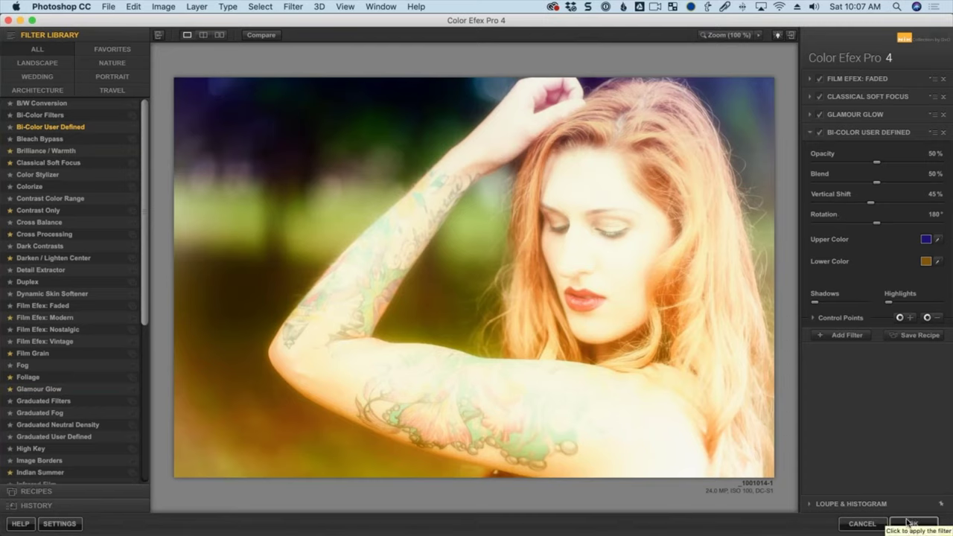
# Open and cancel the custom recipe naming dialog, and move Bi-Color User Defined above Film Efex: Faded in the filter stack.
pyautogui.click(904, 335)
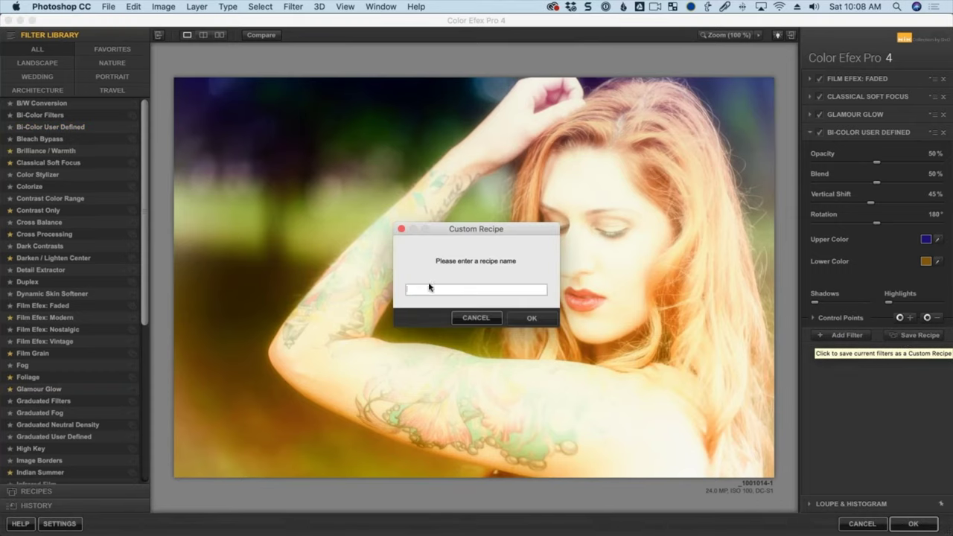
pyautogui.click(476, 318)
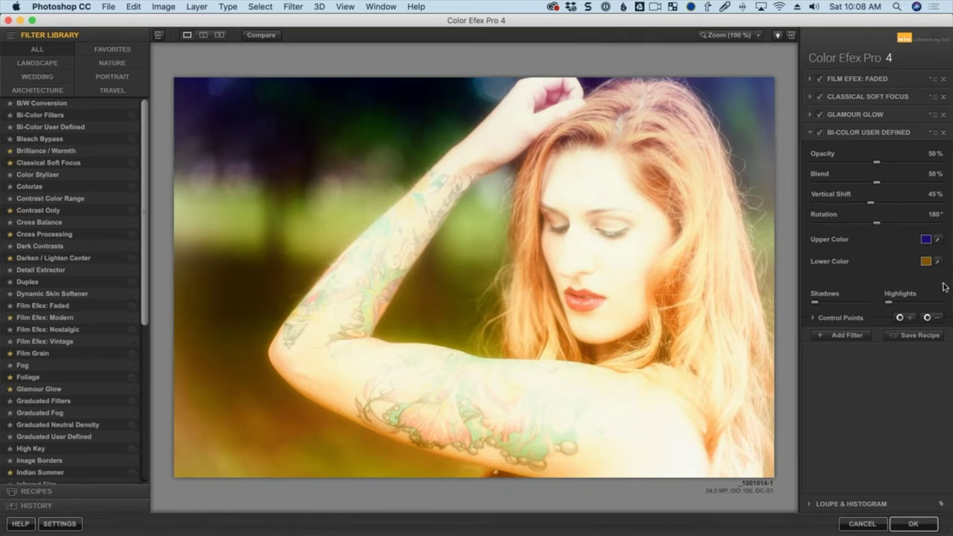
pyautogui.click(858, 131)
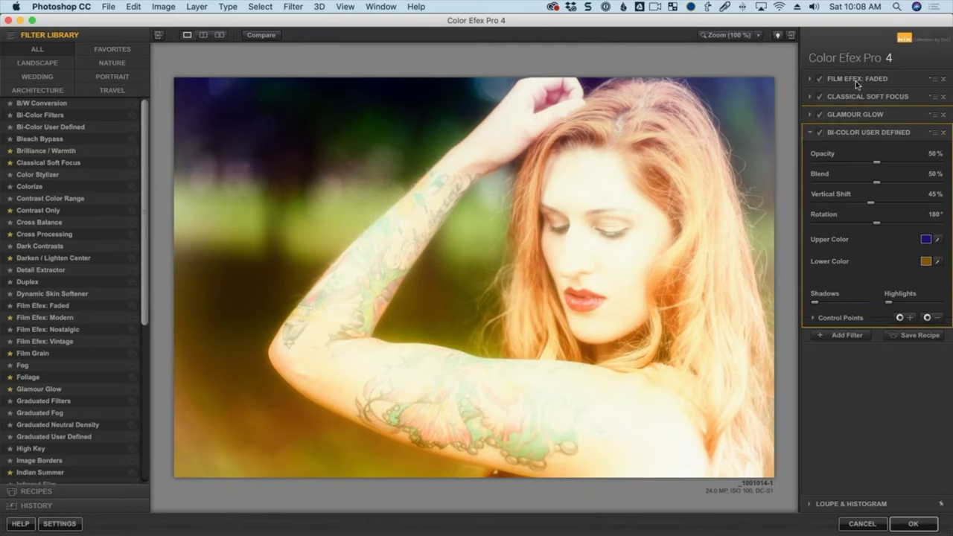
pyautogui.moveTo(854, 86); pyautogui.dragTo(854, 87)
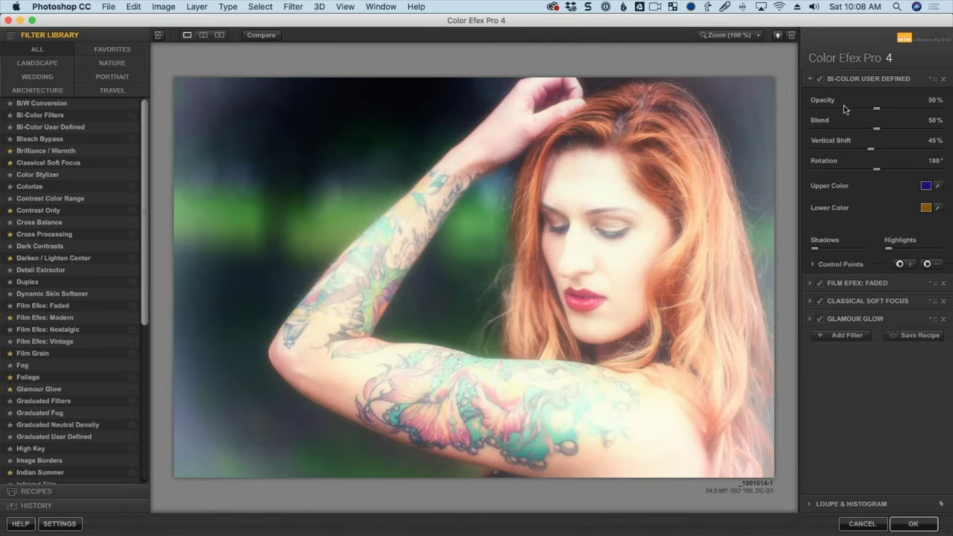
# Remove all four filters from the filter stack.
pyautogui.click(944, 80)
pyautogui.click(945, 79)
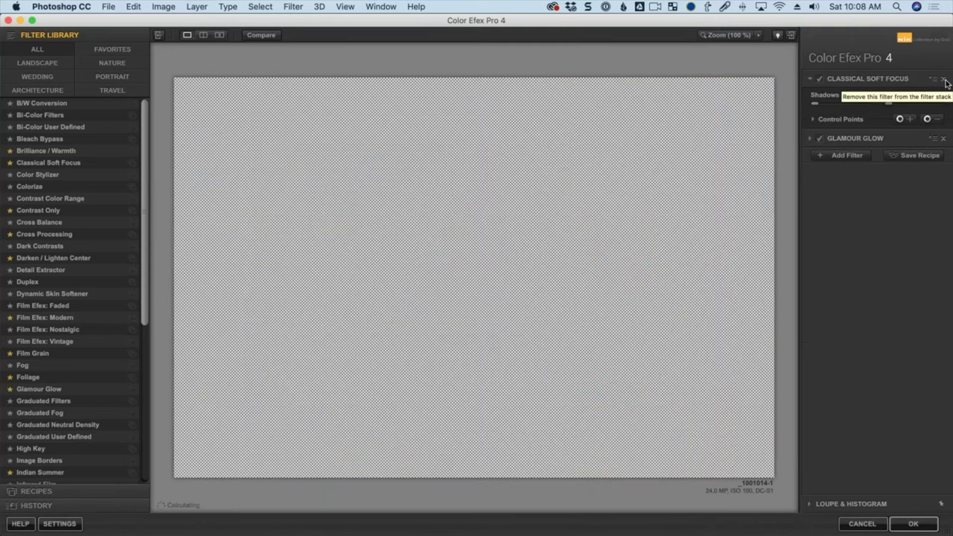
pyautogui.click(944, 80)
pyautogui.click(944, 80)
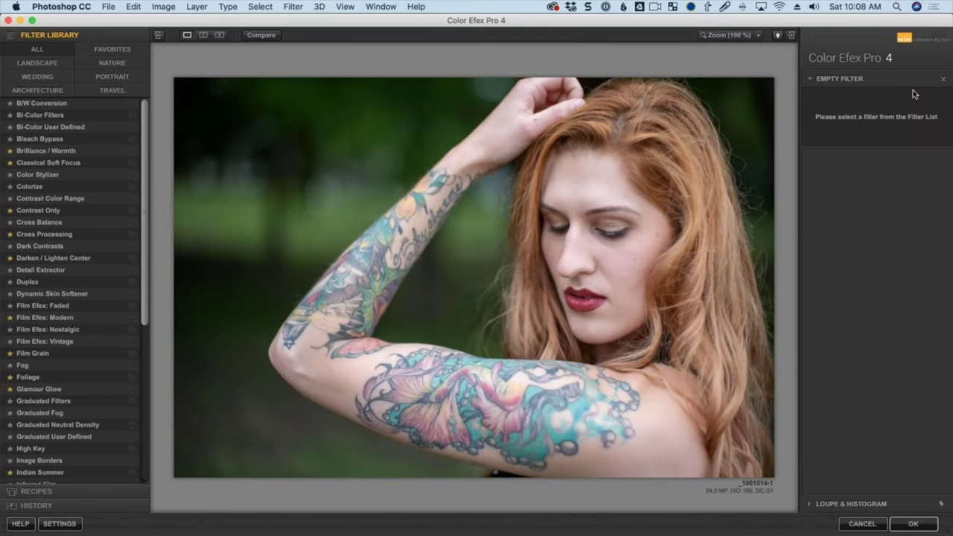
# Apply the B/W Conversion and Bi-Color Filters filters, placing Bi-Color Filters above B/W Conversion in the stack.
pyautogui.click(71, 103)
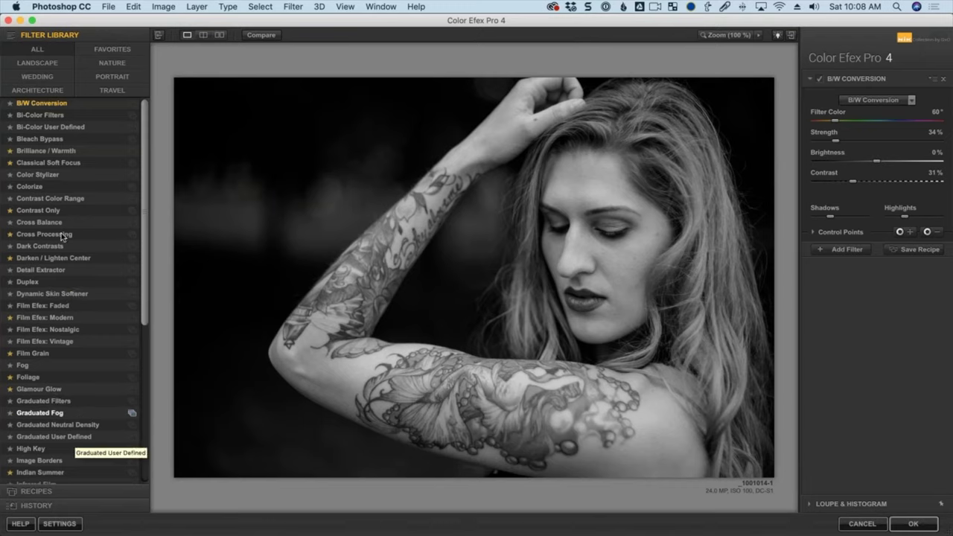
pyautogui.click(865, 255)
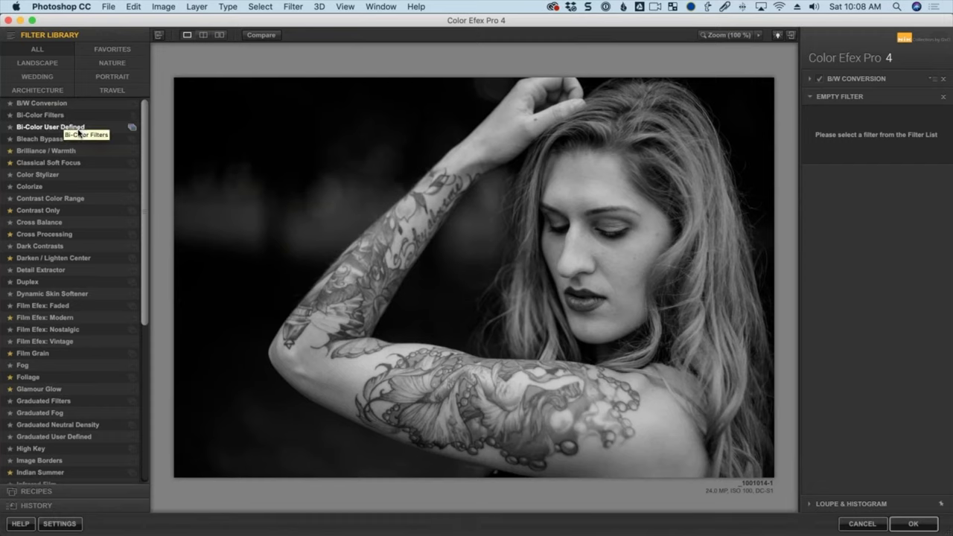
pyautogui.click(73, 116)
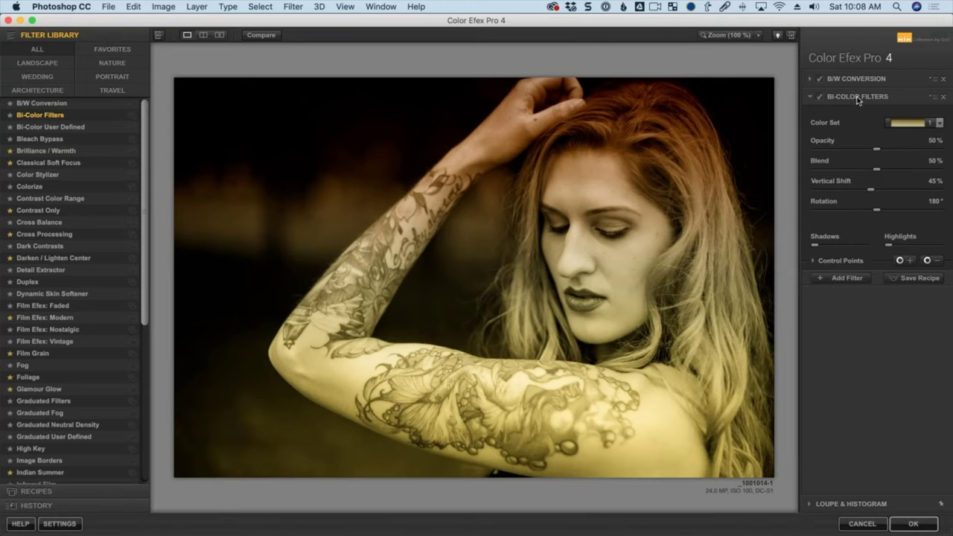
pyautogui.click(859, 99)
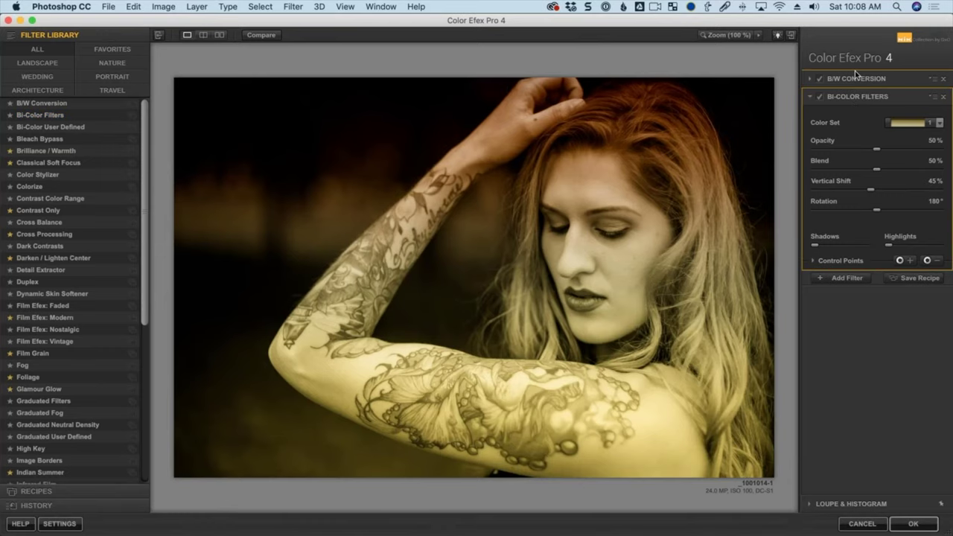
pyautogui.moveTo(855, 71); pyautogui.dragTo(857, 264)
# Toggle the B/W Conversion effect off and on to compare its influence on the bi-color result.
pyautogui.click(820, 261)
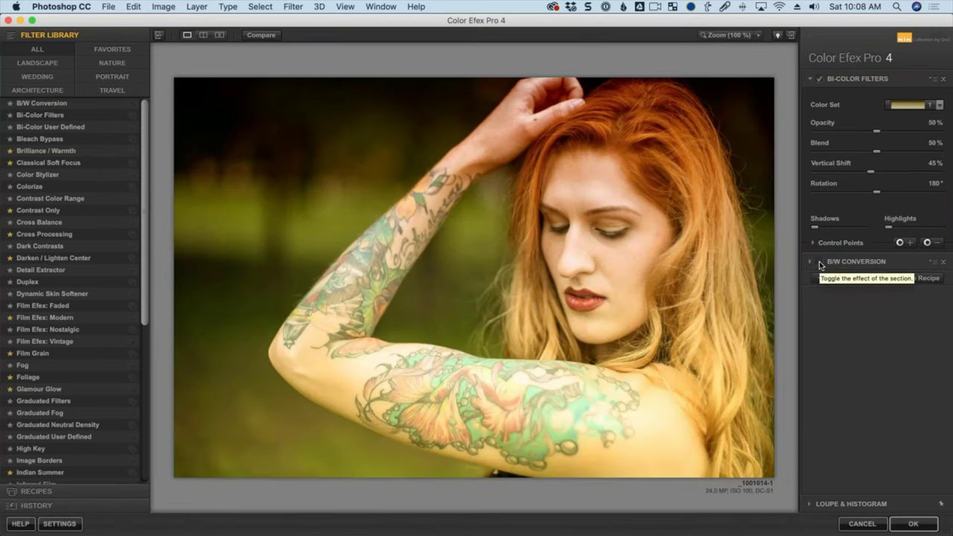
pyautogui.click(820, 262)
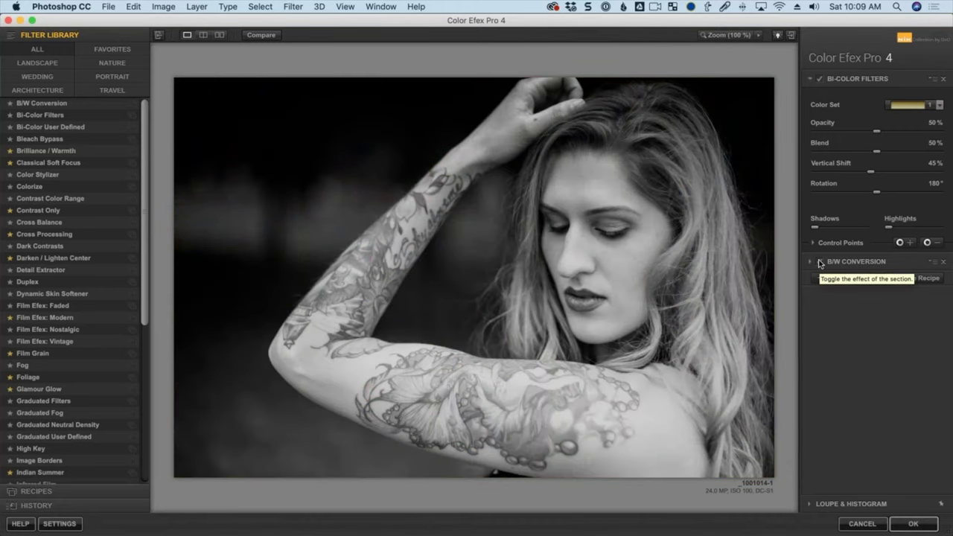
pyautogui.click(820, 262)
pyautogui.click(820, 264)
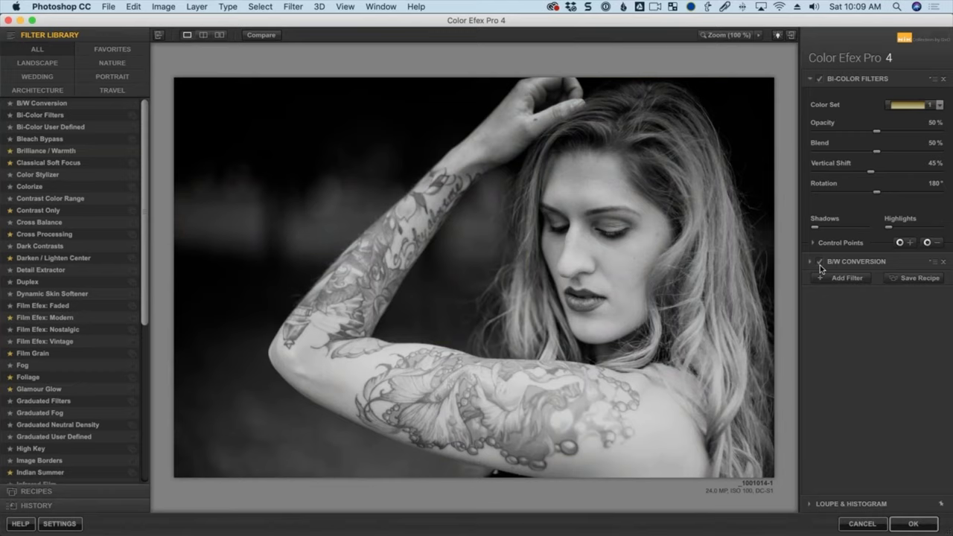
# Move B/W Conversion above Bi-Color Filters in the filter stack, and reset Bi-Color Filters with its control points deleted.
pyautogui.click(857, 266)
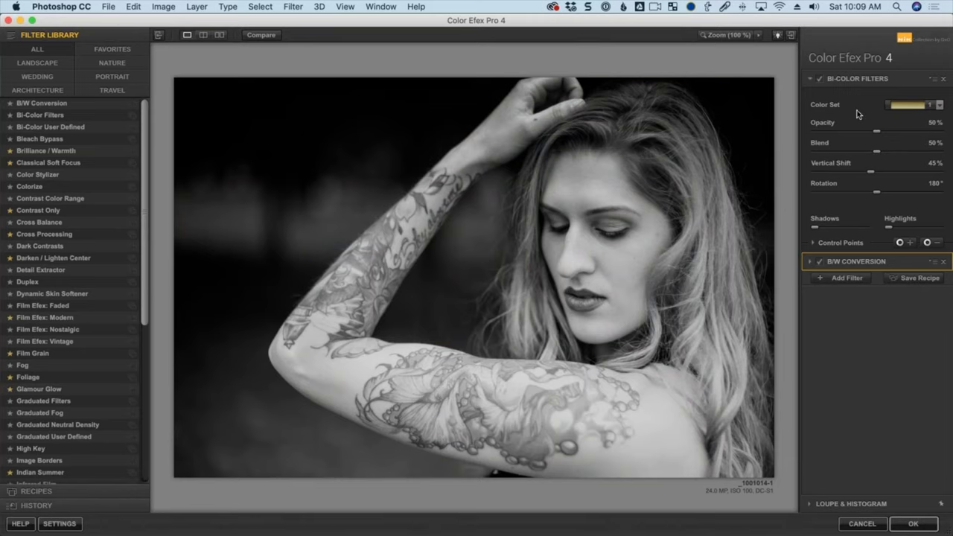
pyautogui.moveTo(858, 64); pyautogui.dragTo(847, 80)
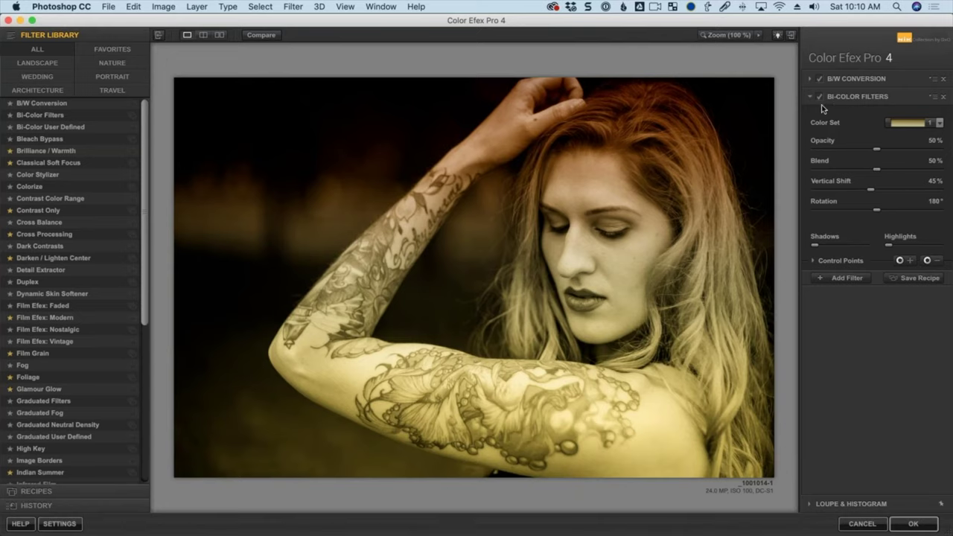
pyautogui.click(935, 99)
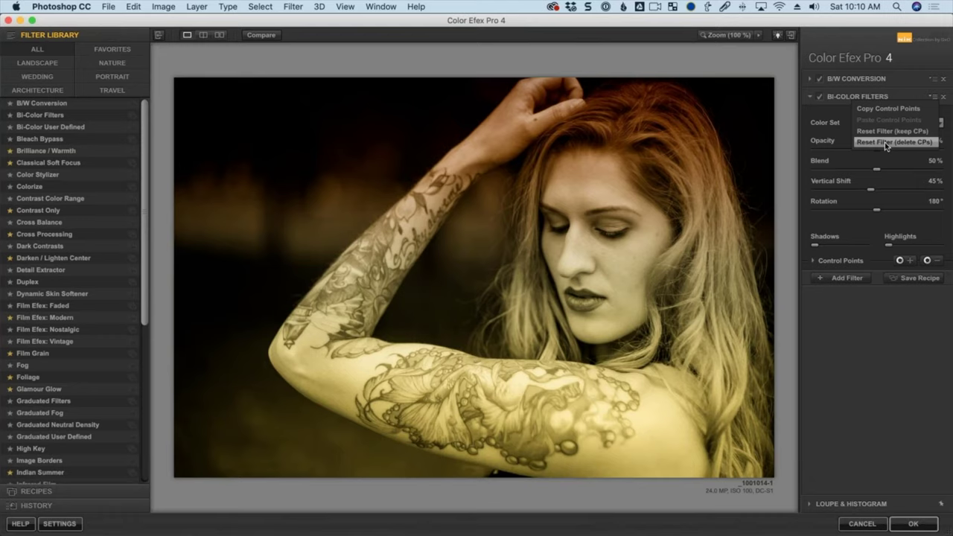
pyautogui.click(885, 142)
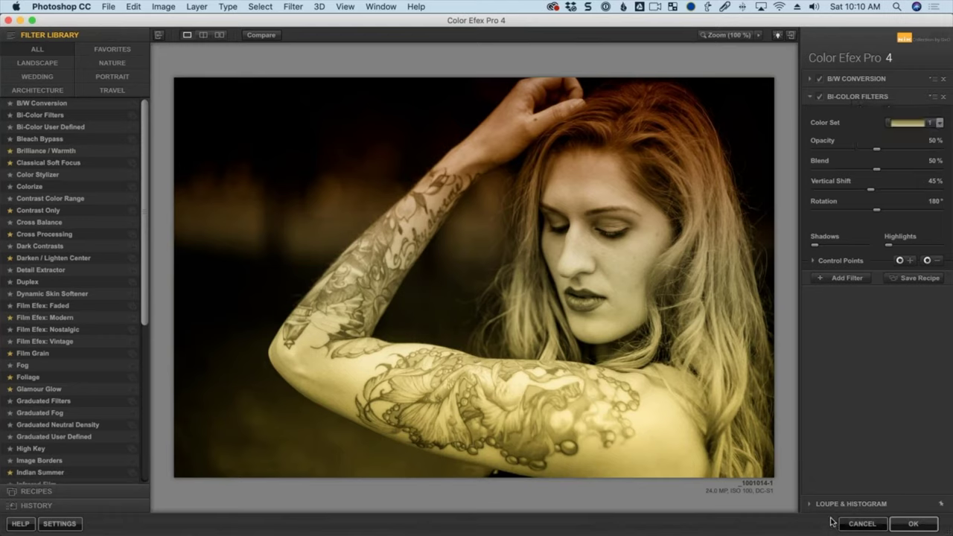
# Expand Loupe & Histogram, switch from the loupe to the histogram, and collapse the section again.
pyautogui.click(813, 505)
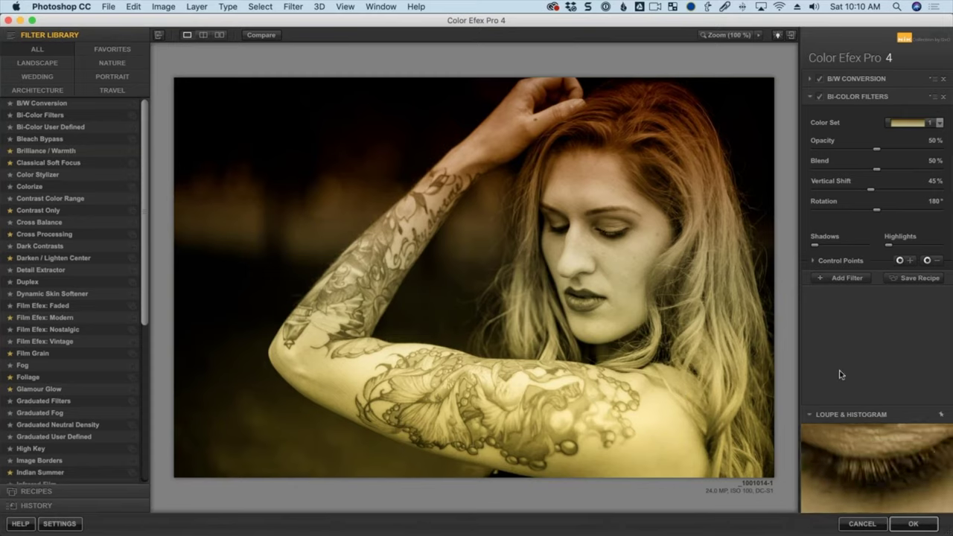
pyautogui.moveTo(867, 428)
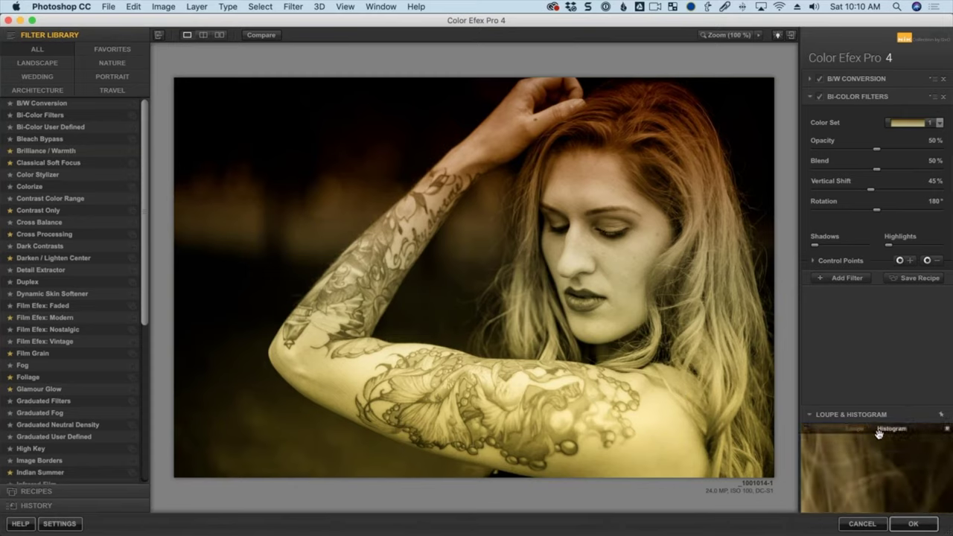
pyautogui.click(881, 430)
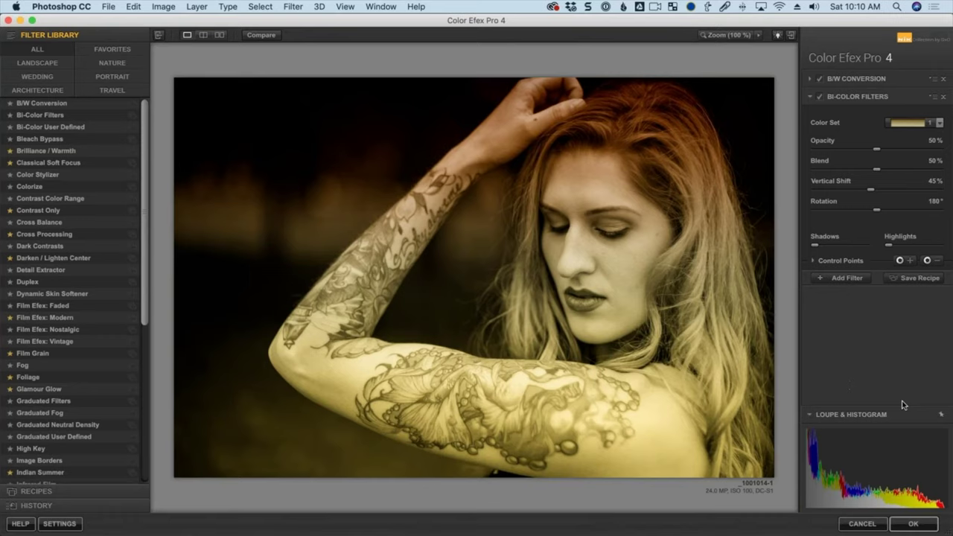
pyautogui.click(809, 414)
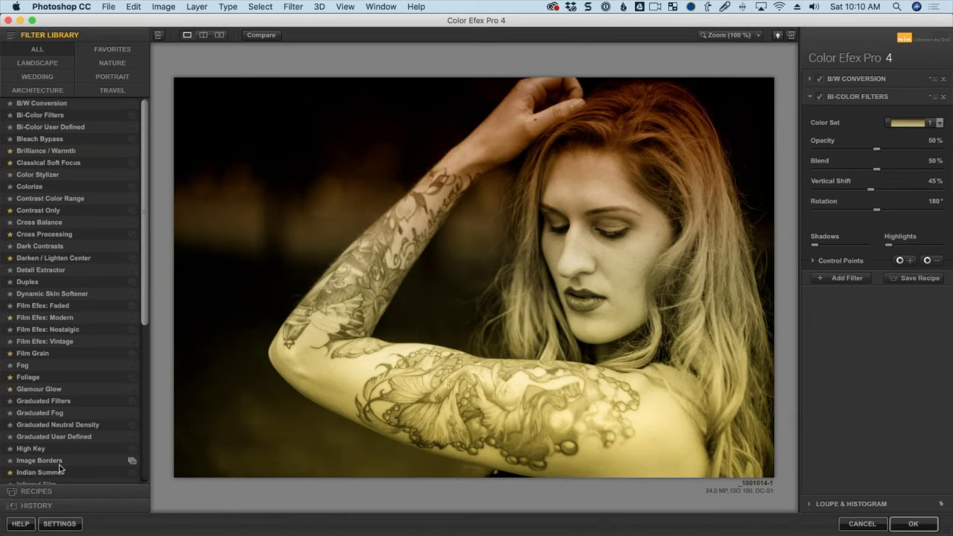
# Open the online help for Color Efex Pro 4 and view its full Filters article.
pyautogui.click(20, 524)
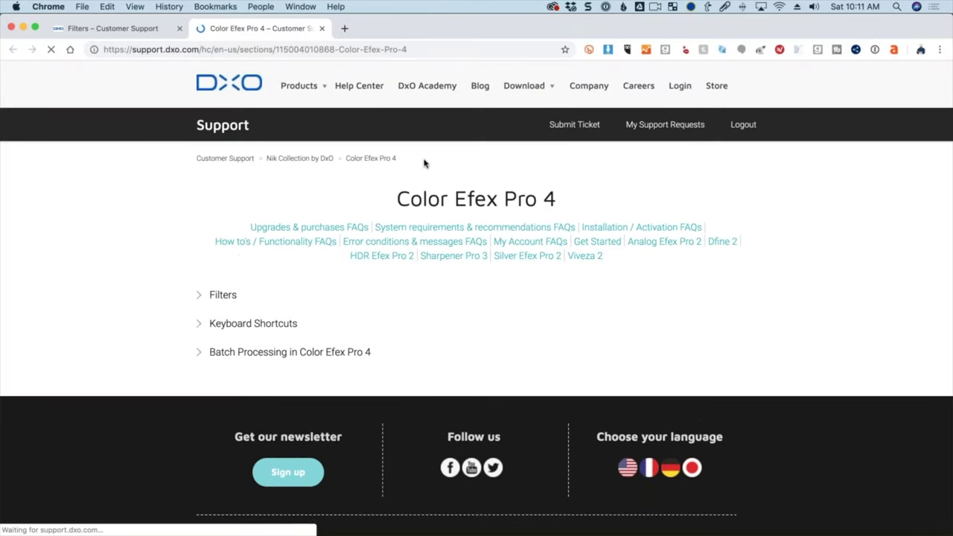
pyautogui.click(224, 295)
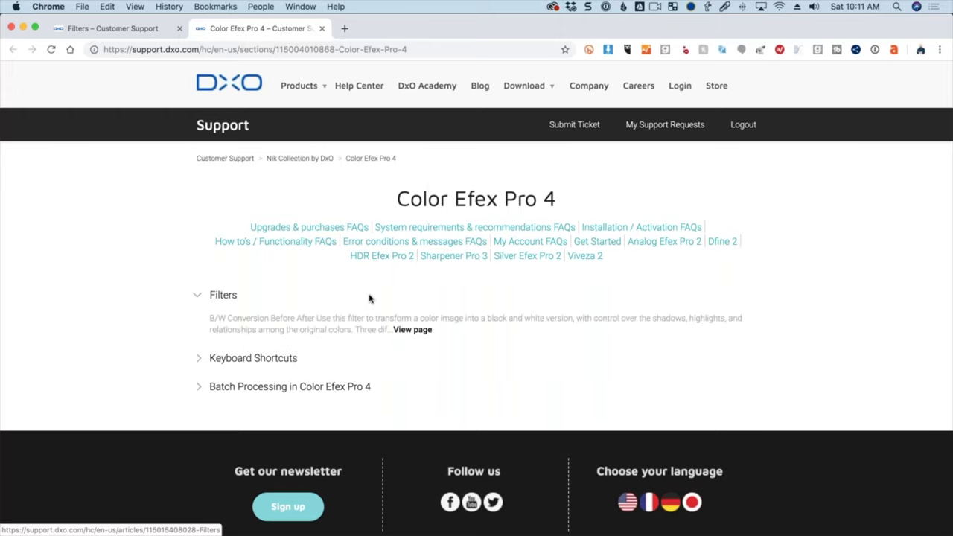
pyautogui.click(415, 331)
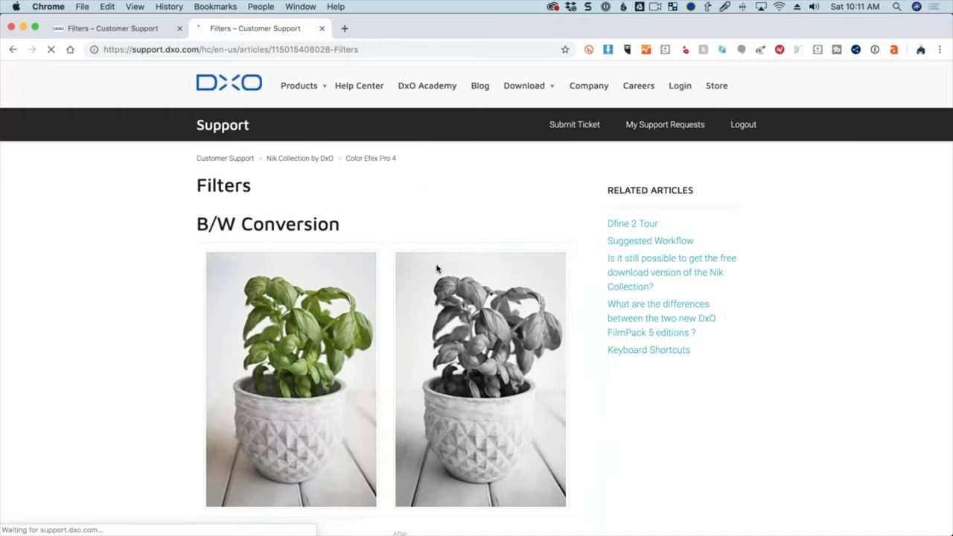
# Browse the Filters article's before/after examples and setting descriptions down to Classical Soft Focus.
pyautogui.scroll(-10, 416, 332)
pyautogui.scroll(-15, 386, 298)
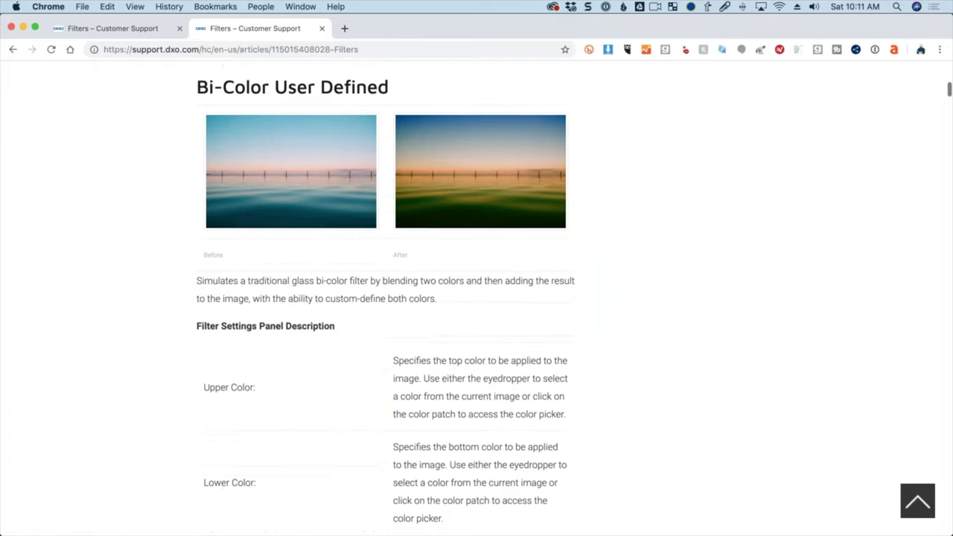
pyautogui.scroll(-15, 383, 298)
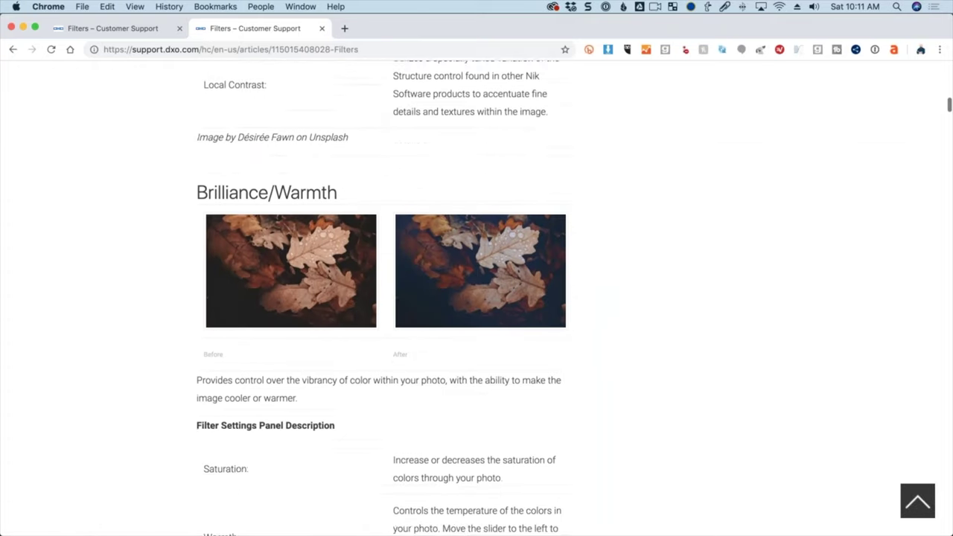
pyautogui.scroll(-5, 383, 298)
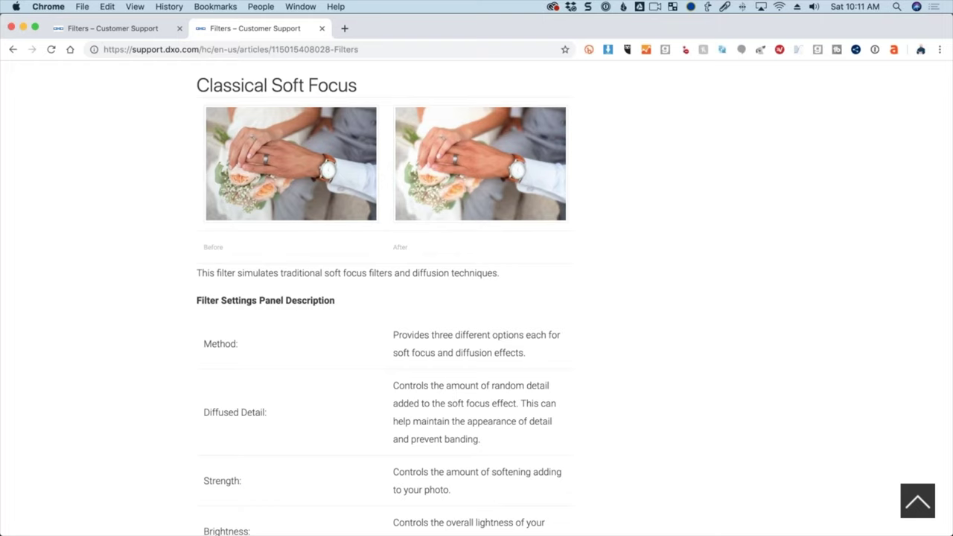
pyautogui.scroll(-1, 476, 298)
pyautogui.scroll(4, 209, 76)
# Close the duplicate Filters browser tab and switch back to Photoshop.
pyautogui.click(180, 29)
pyautogui.press('super+Tab')
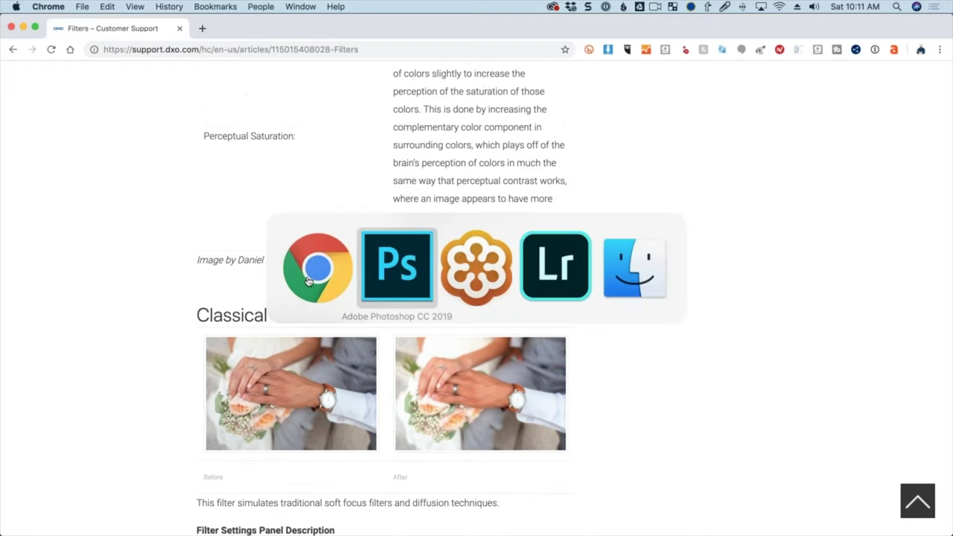
pyautogui.click(393, 265)
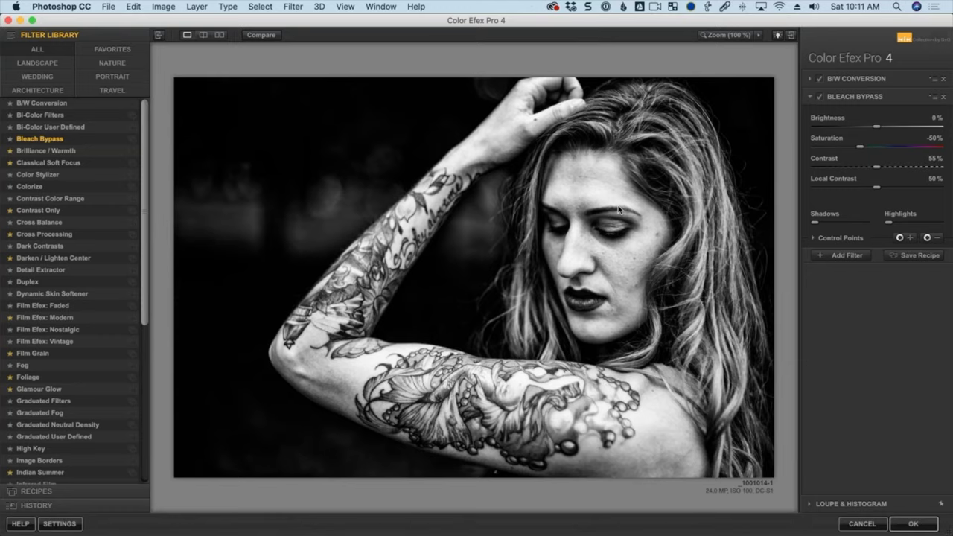
# Switch to Chrome and search the Filters article for "bleac".
pyautogui.press('super+Tab')
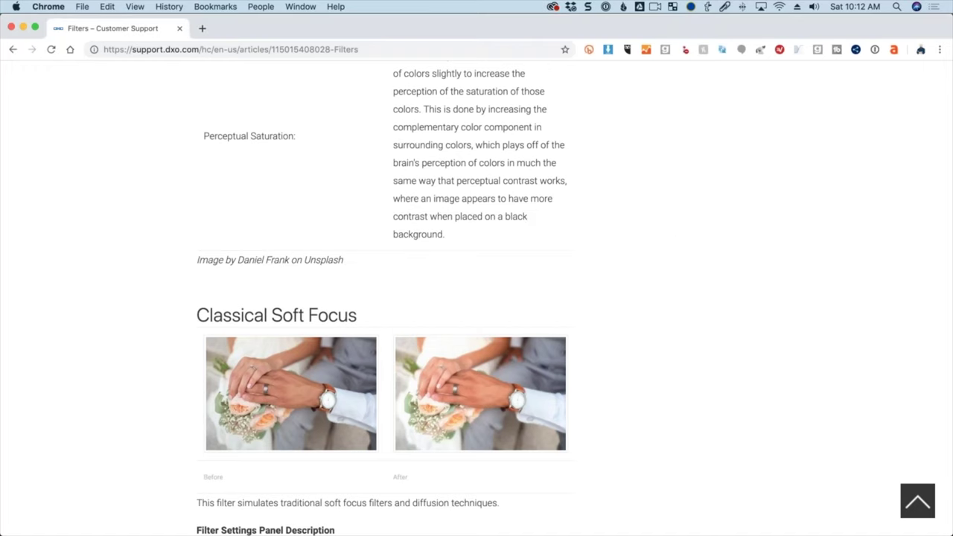
pyautogui.scroll(2, 616, 213)
pyautogui.press('super+f')
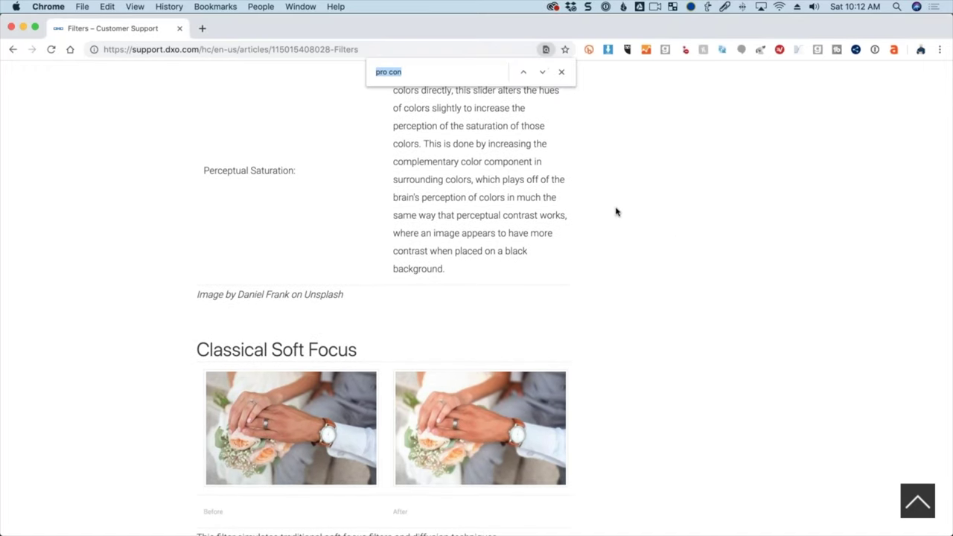
pyautogui.write('bleac')
# Read the Bleach Bypass description and its filter settings, close the page search, and return to Color Efex Pro.
pyautogui.scroll(-3, 502, 272)
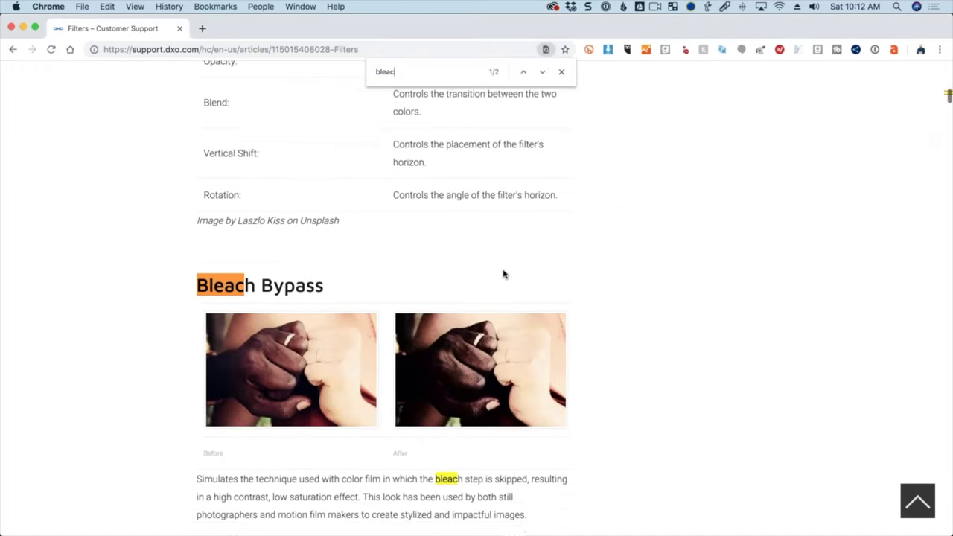
pyautogui.scroll(-5, 384, 291)
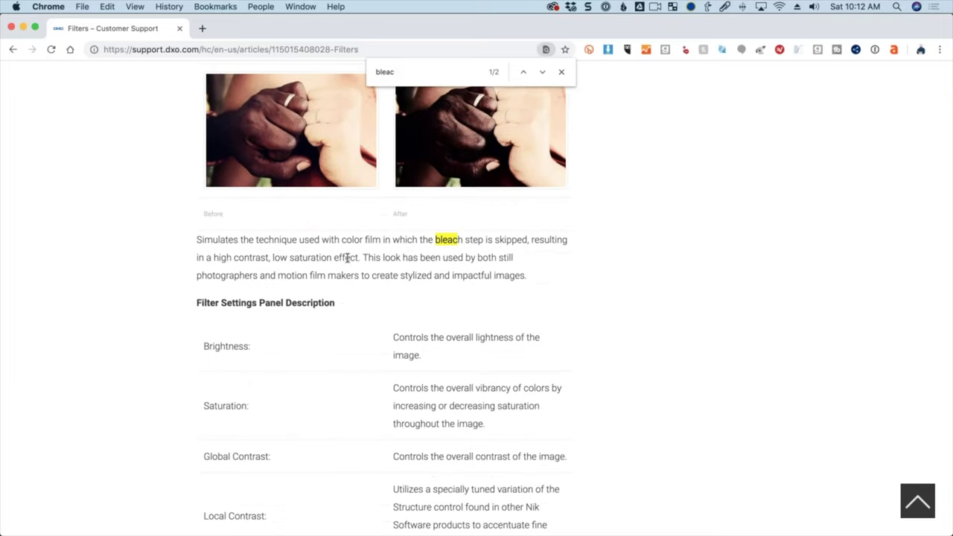
pyautogui.scroll(-1, 356, 258)
pyautogui.scroll(-1, 373, 286)
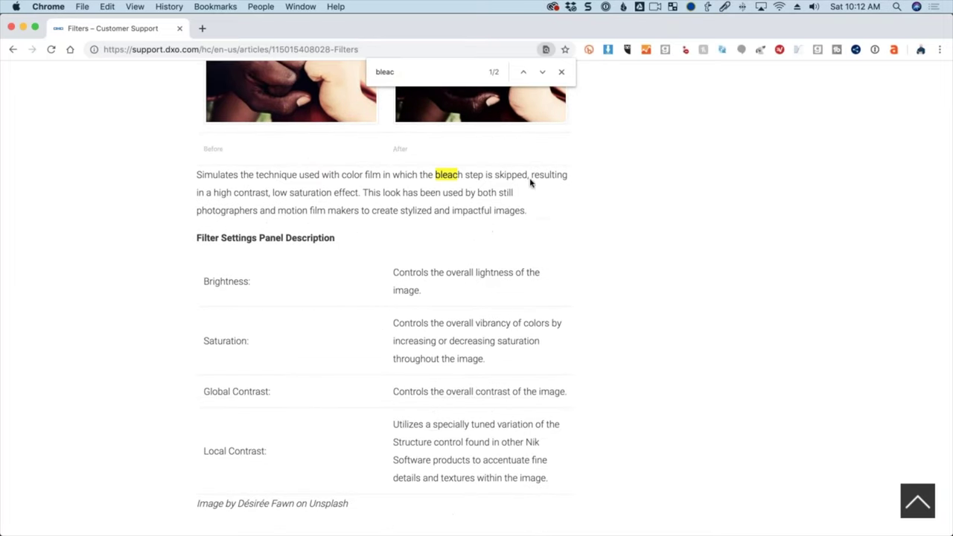
pyautogui.click(562, 71)
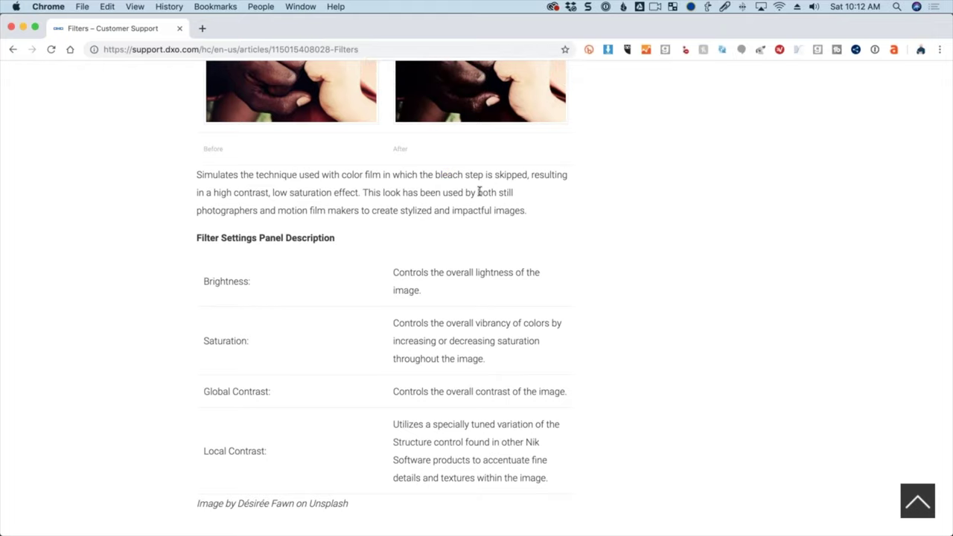
pyautogui.press('super+Tab')
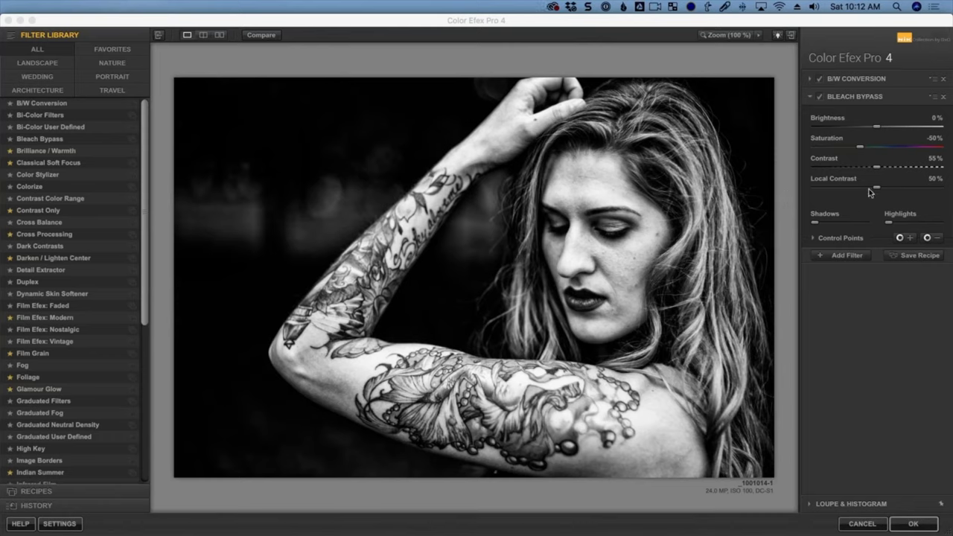
# Add a 100% opacity control point for Bleach Bypass on the woman's forehead and move it down between her eyebrows.
pyautogui.click(902, 240)
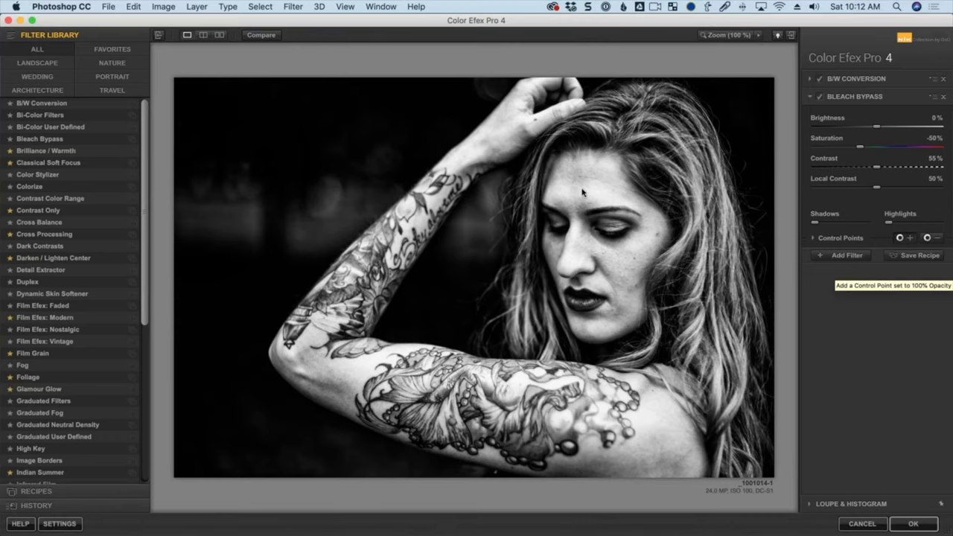
pyautogui.click(581, 187)
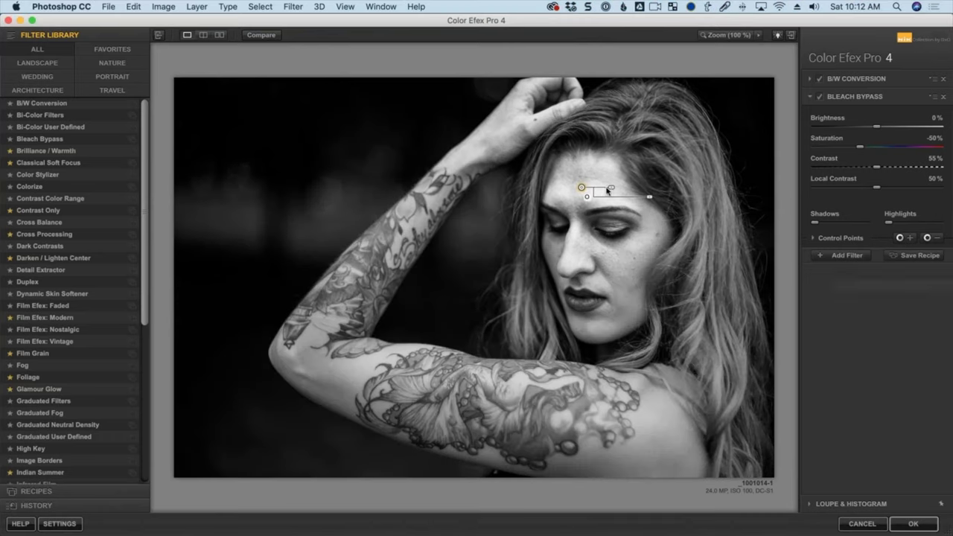
pyautogui.moveTo(618, 190)
pyautogui.moveTo(581, 187); pyautogui.dragTo(583, 216)
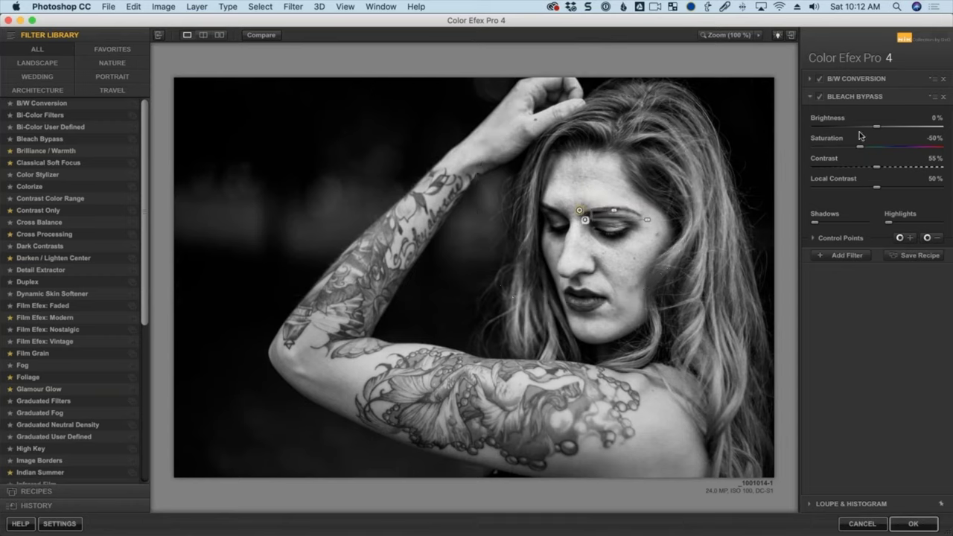
# Raise the Bleach Bypass brightness to 41%, and reset the filter while keeping its control points.
pyautogui.click(929, 127)
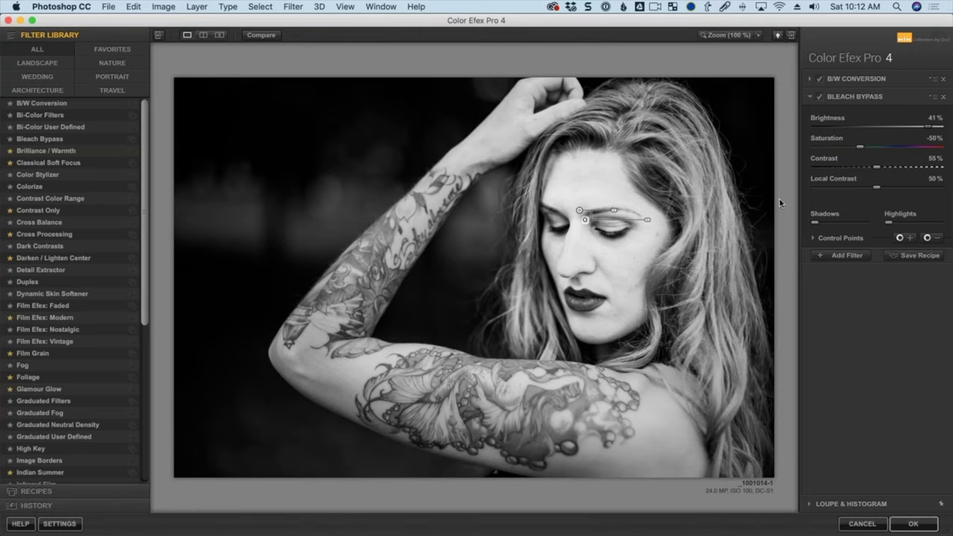
pyautogui.click(934, 98)
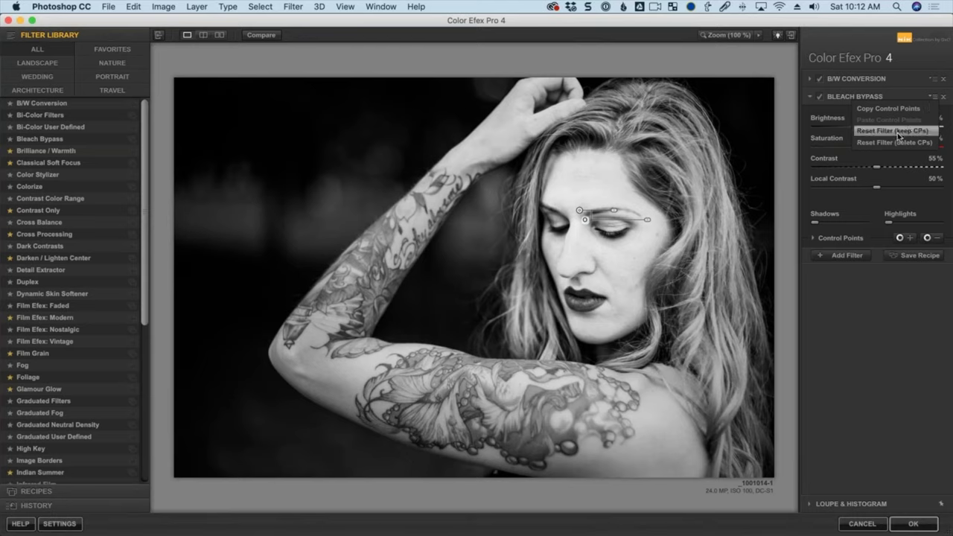
pyautogui.click(898, 133)
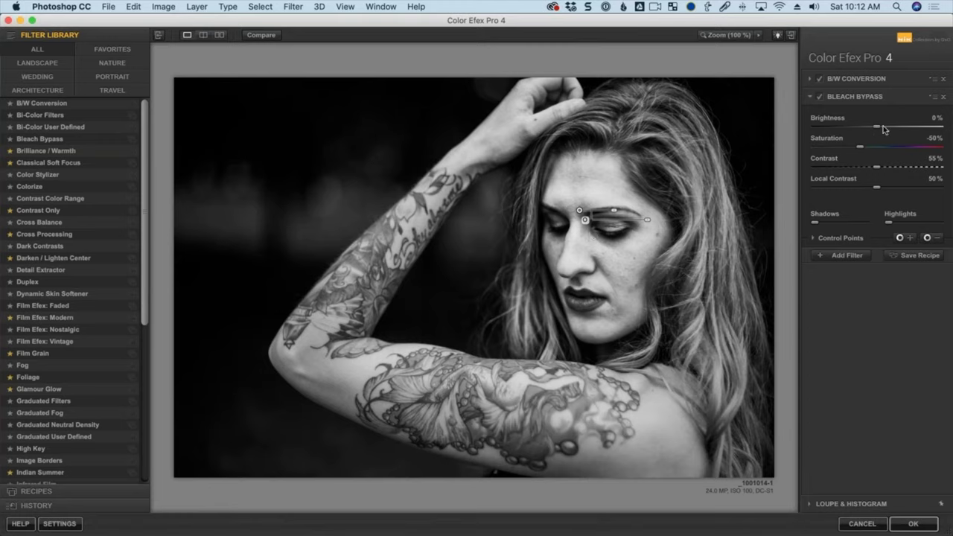
# Reset Bleach Bypass with its control points deleted after another brightness increase, and remove it from the filter stack.
pyautogui.moveTo(884, 129); pyautogui.dragTo(944, 130)
pyautogui.click(933, 99)
pyautogui.click(894, 143)
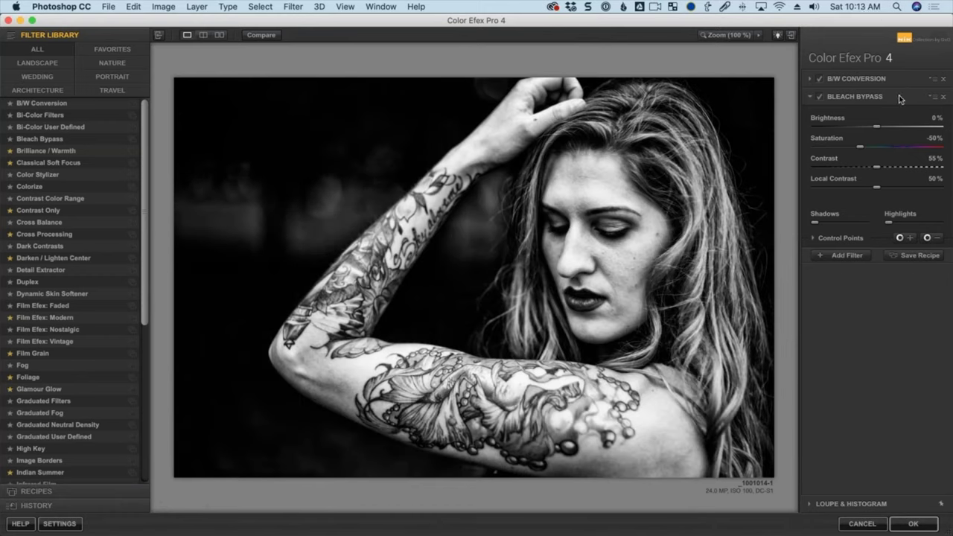
pyautogui.click(943, 97)
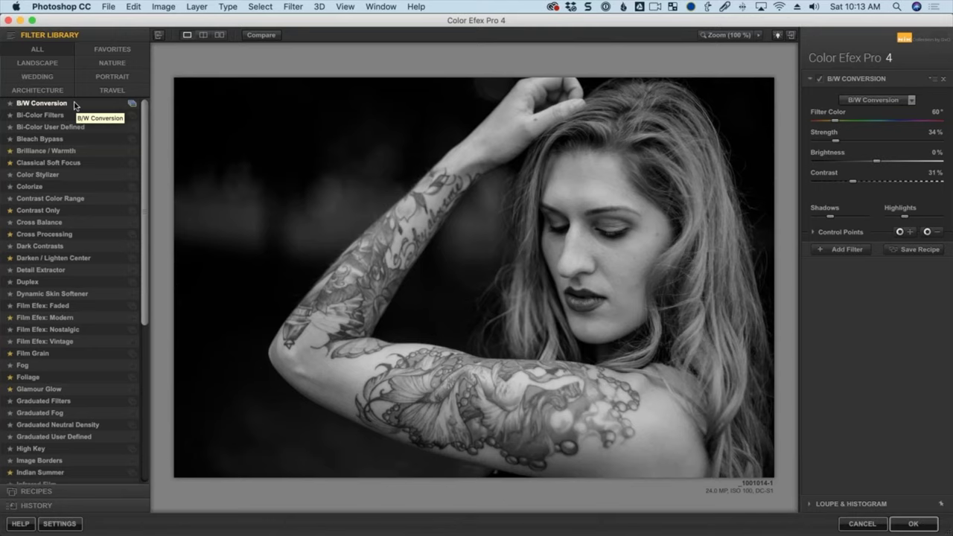
# Preview the Tonal Enhancer method of the B/W Conversion filter and dismiss the method choices.
pyautogui.click(864, 102)
pyautogui.click(863, 125)
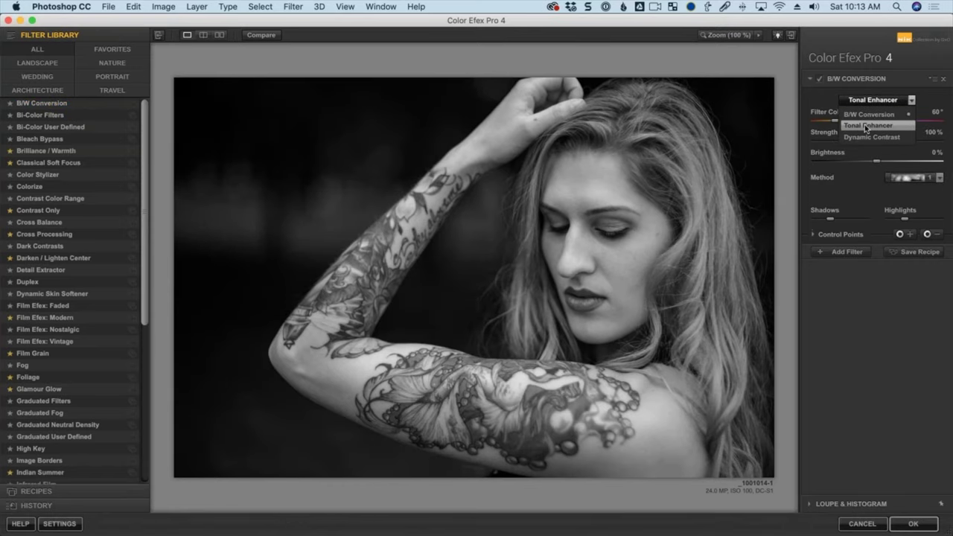
pyautogui.click(447, 127)
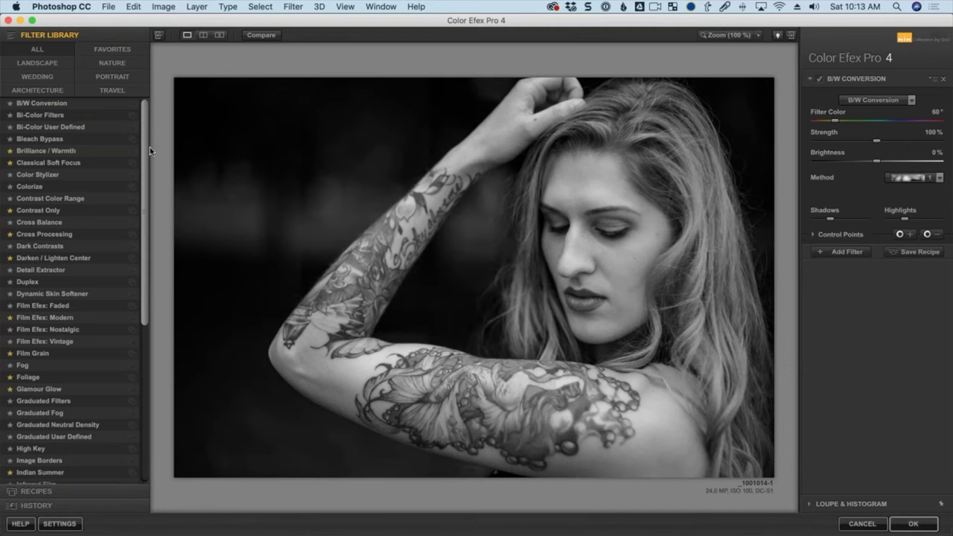
# Replace B/W Conversion with Bi-Color Filters and open that filter's preset thumbnails in the library.
pyautogui.click(94, 119)
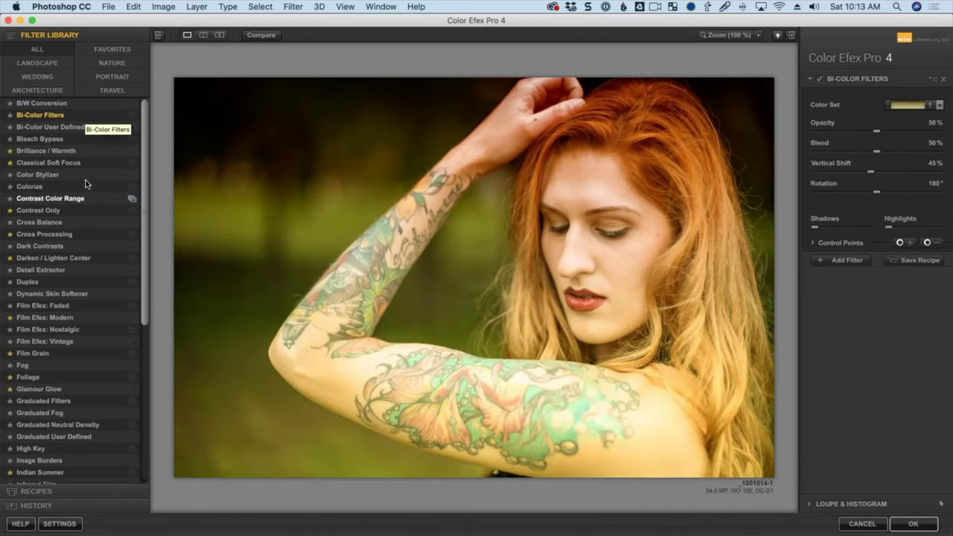
pyautogui.click(133, 117)
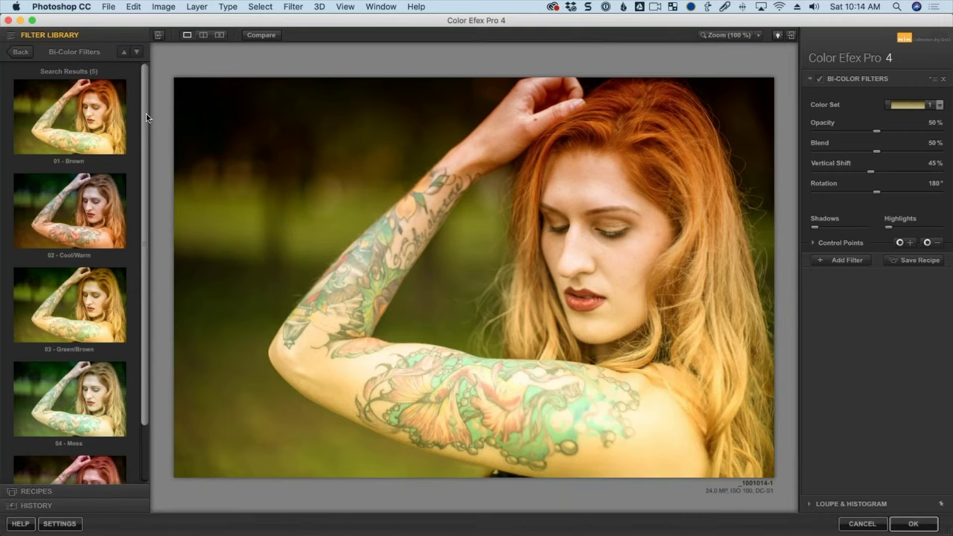
# Browse the Bi-Color Filters presets on the portrait, trying 03 - Green/Brown and applying 05 - Violet/Pink.
pyautogui.scroll(-3, 146, 116)
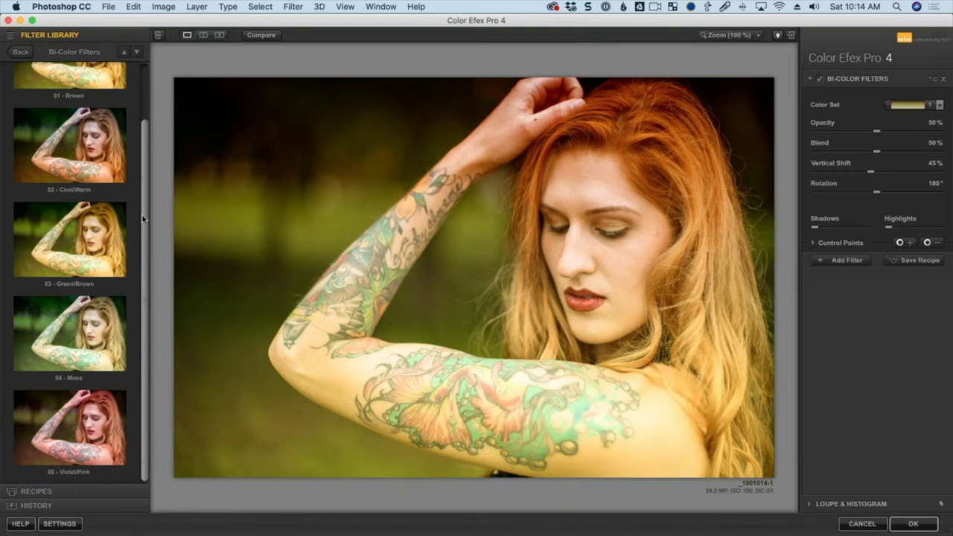
pyautogui.scroll(3, 143, 101)
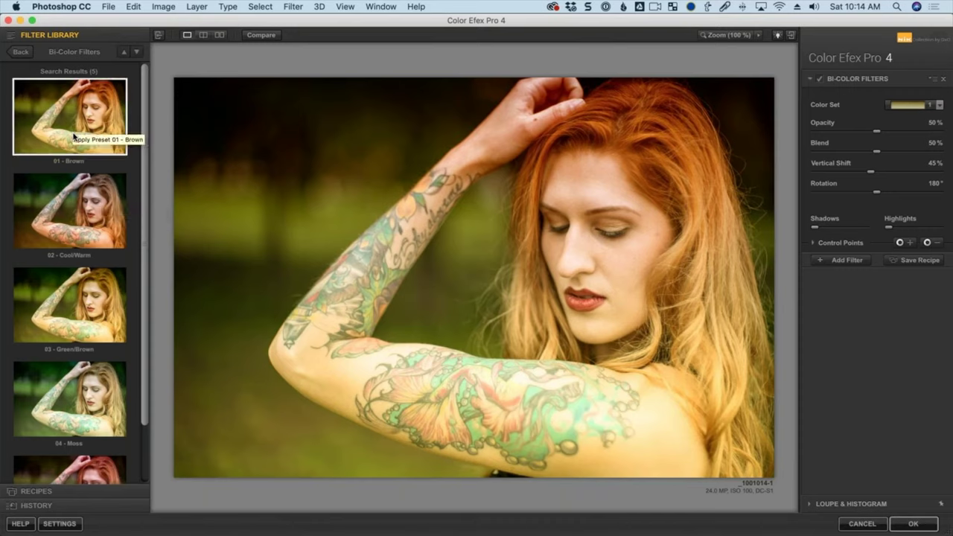
pyautogui.scroll(-3, 71, 387)
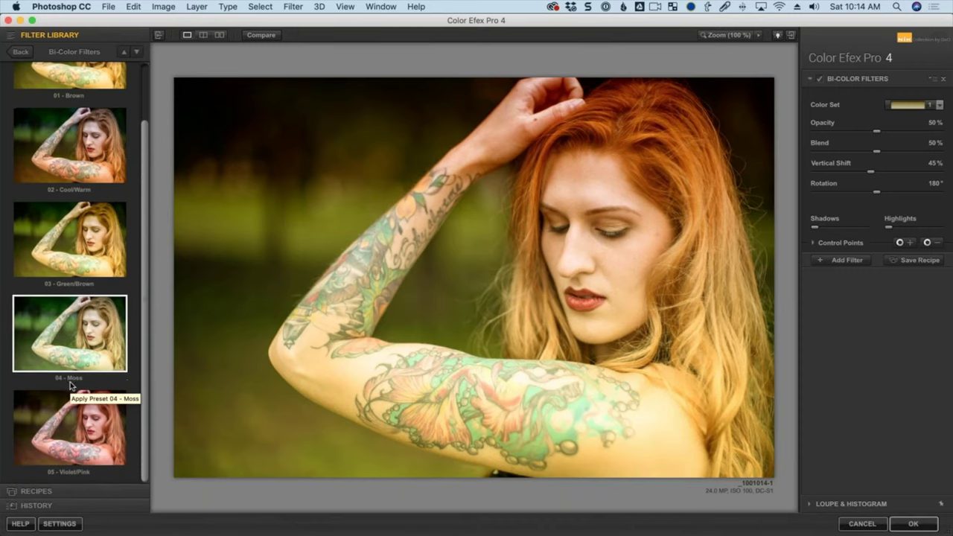
pyautogui.click(63, 258)
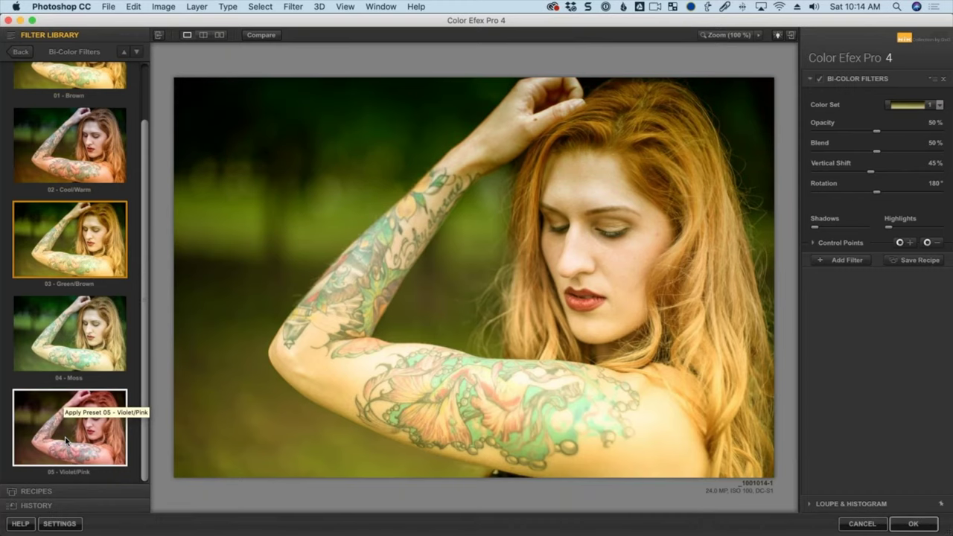
pyautogui.click(66, 441)
pyautogui.scroll(3, 82, 194)
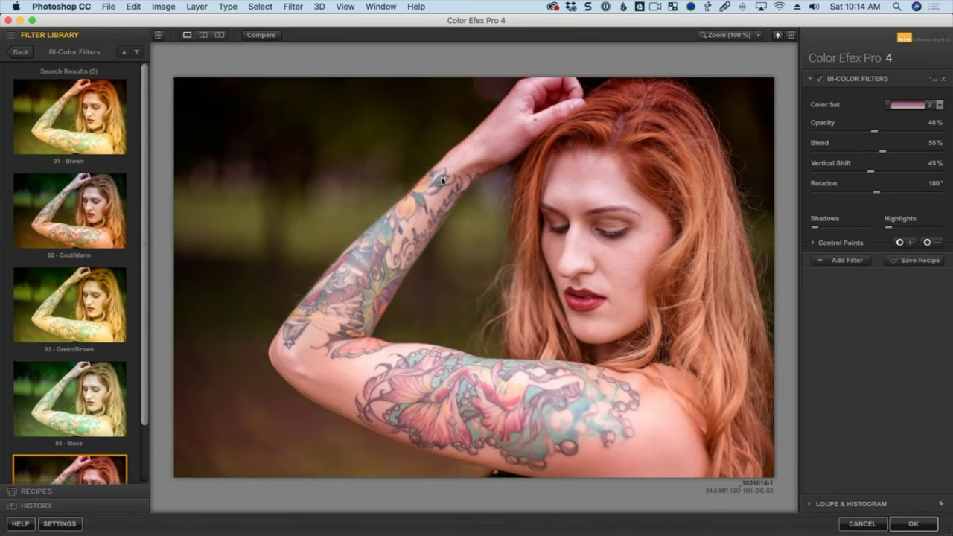
# Preview the available color sets, and set the Bi-Color Filters opacity to 27%, blend to 53% and vertical shift to 46%.
pyautogui.click(940, 105)
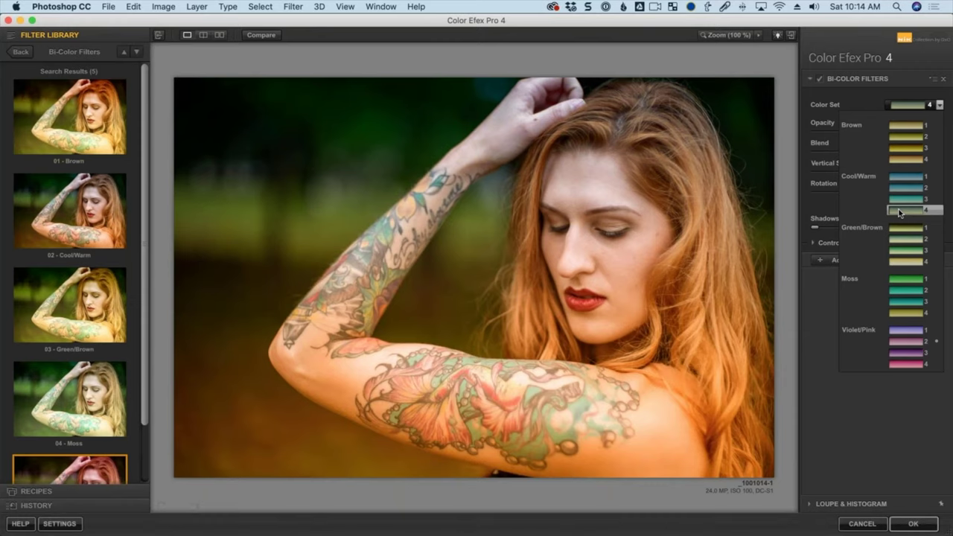
pyautogui.click(879, 171)
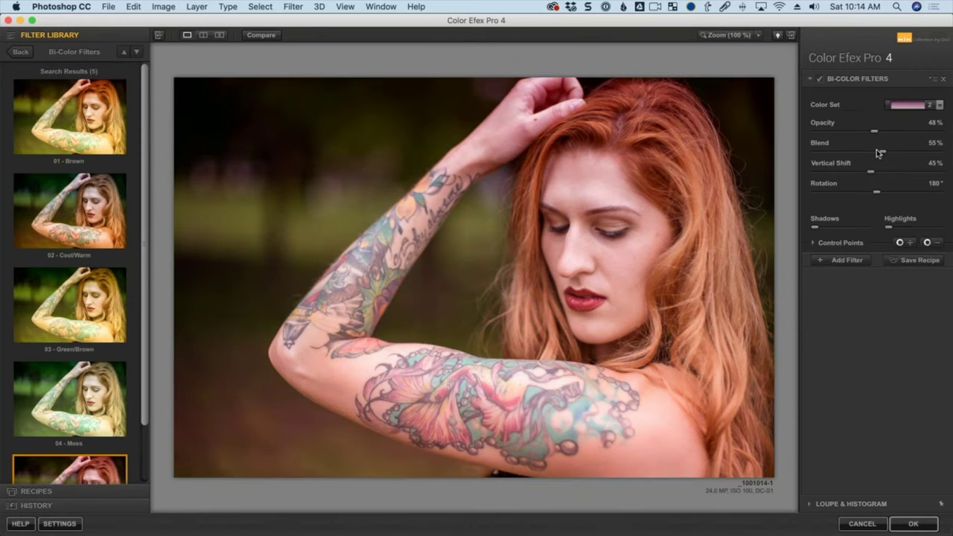
pyautogui.moveTo(877, 131); pyautogui.dragTo(938, 132)
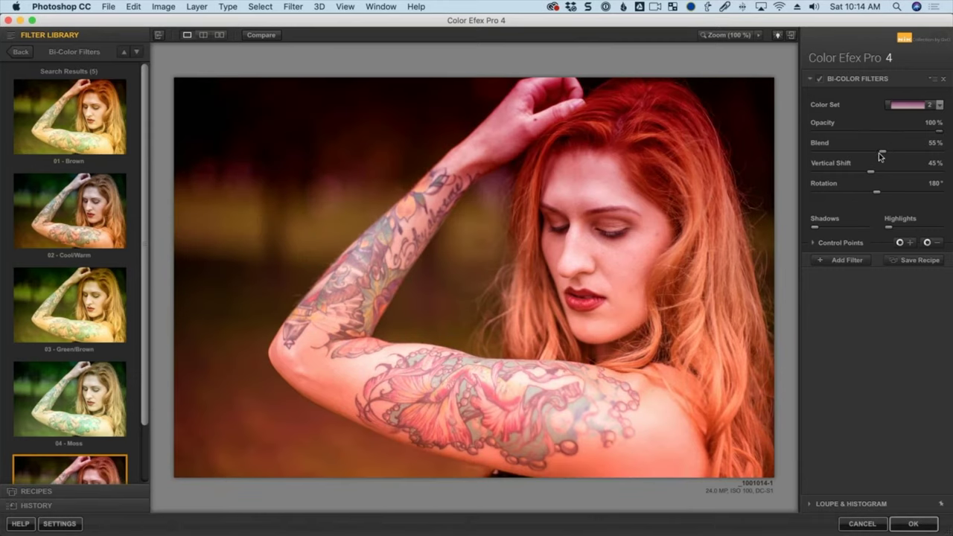
pyautogui.moveTo(883, 152); pyautogui.dragTo(869, 174)
pyautogui.moveTo(864, 132); pyautogui.dragTo(847, 136)
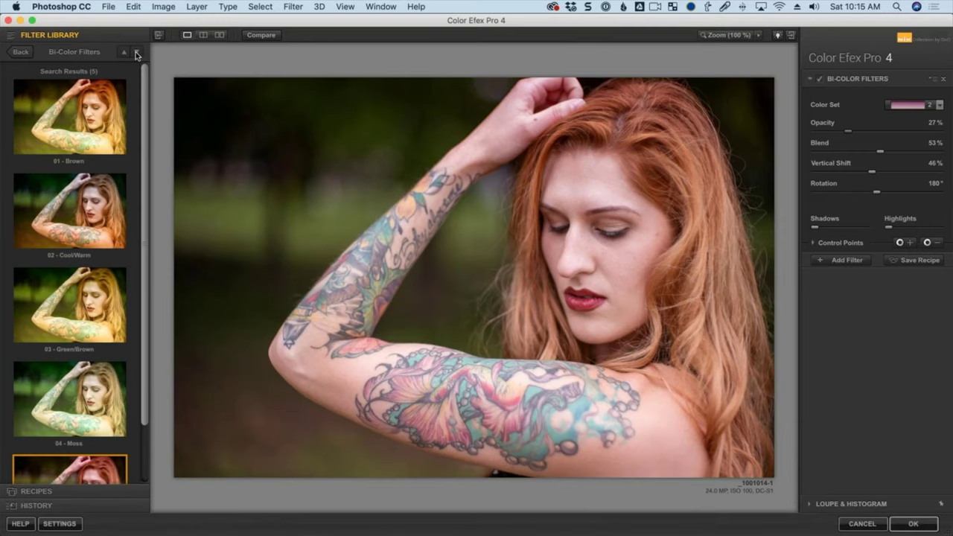
# Return to the filter library, advance from the Bi-Color Filters presets to Bi-Color User Defined, and apply 01 - Blue/Tan.
pyautogui.click(11, 54)
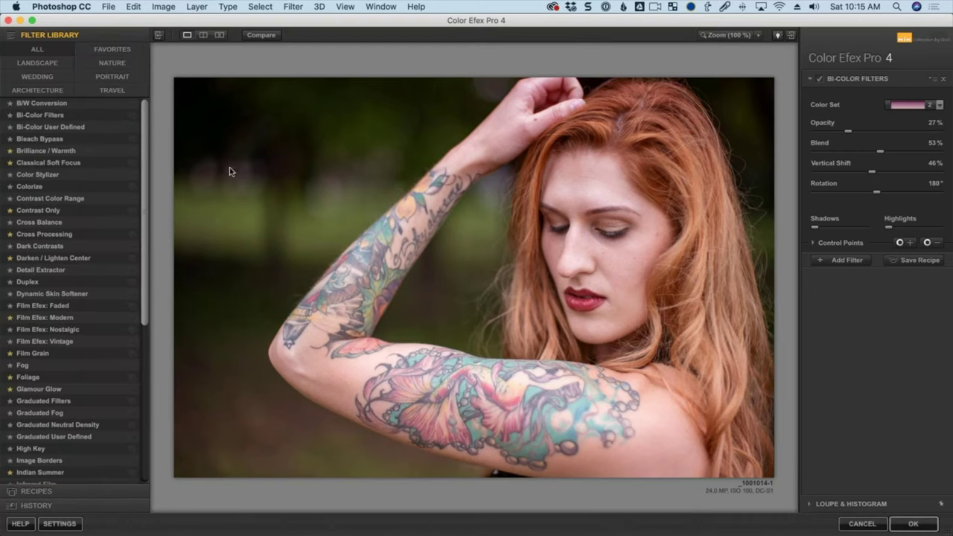
pyautogui.click(132, 117)
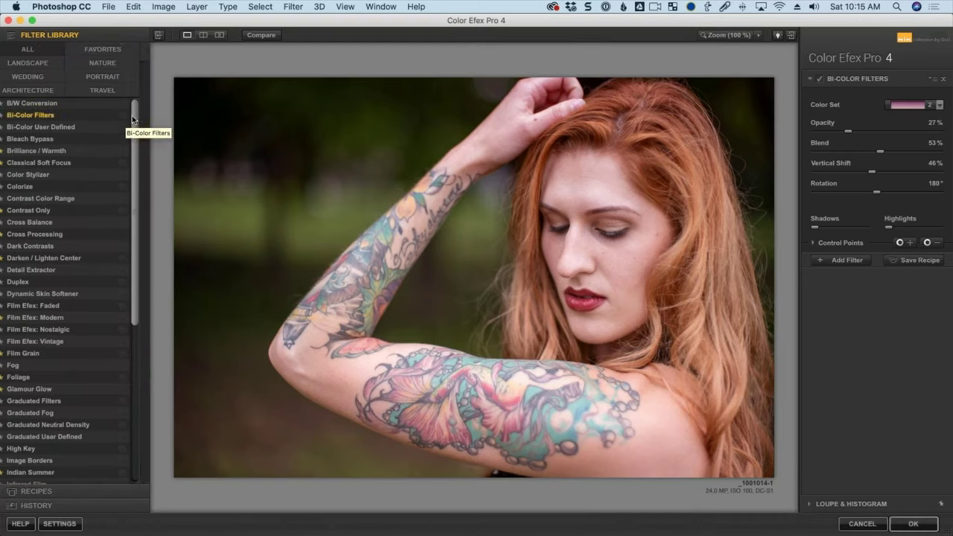
pyautogui.click(136, 51)
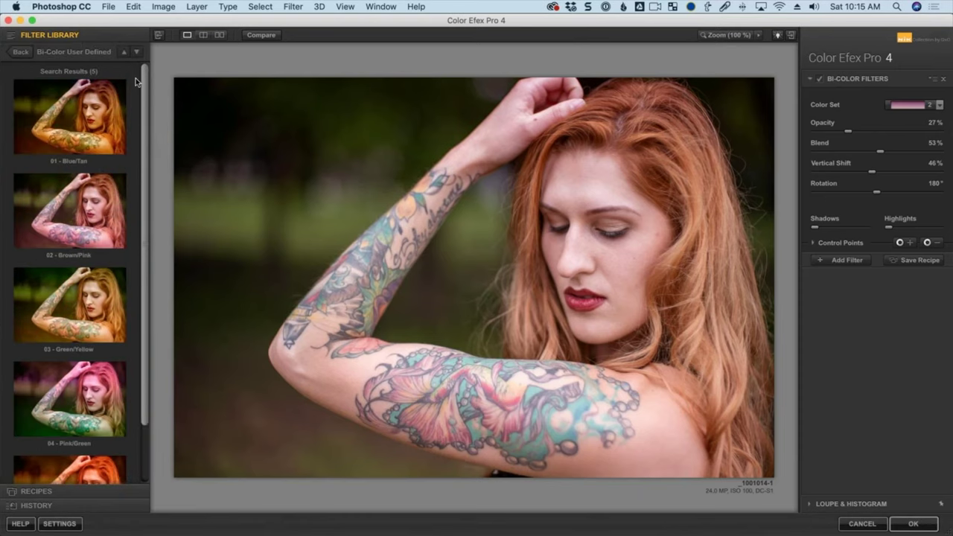
pyautogui.click(73, 136)
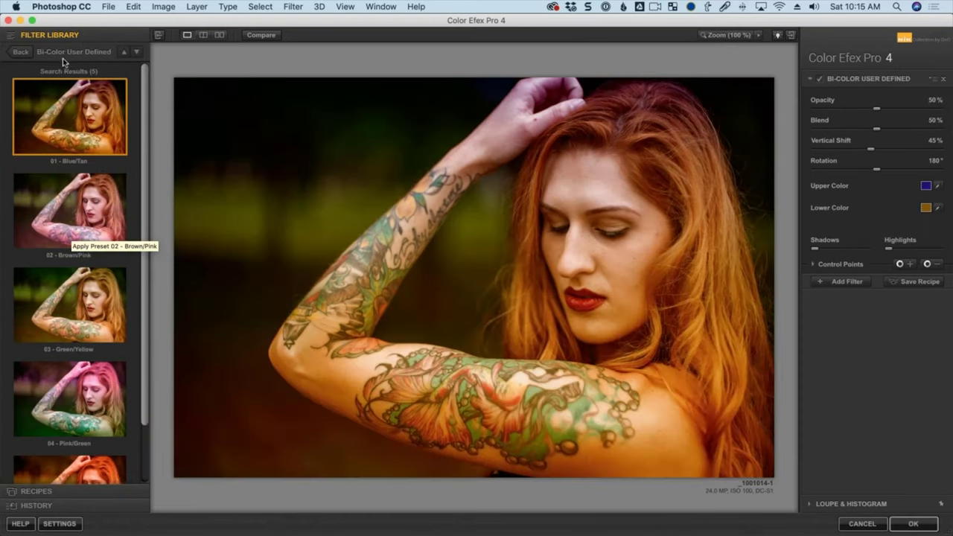
# Step between the two bi-color preset sets and try Bi-Color User Defined presets 02 - Brown/Pink, 03 - Green/Yellow and 04 - Pink/Green.
pyautogui.click(124, 52)
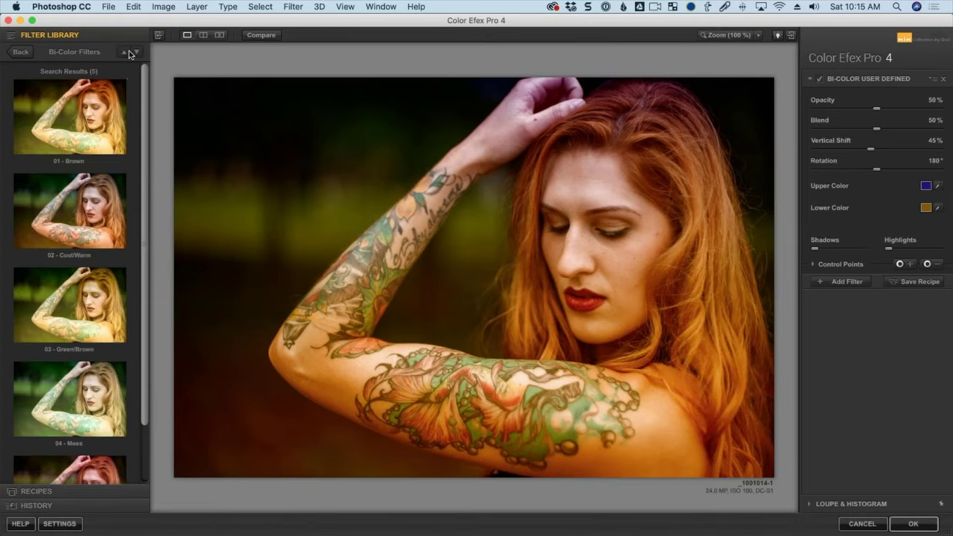
pyautogui.click(136, 51)
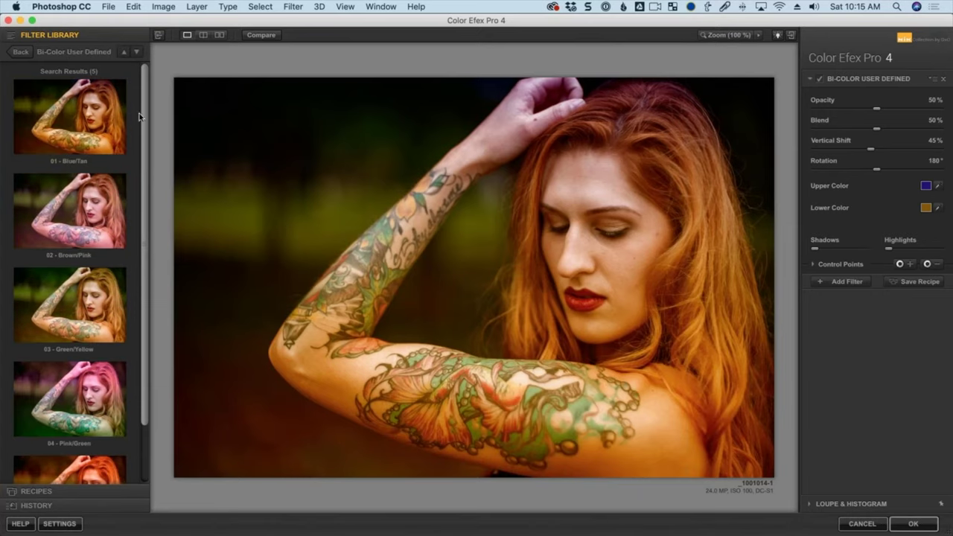
pyautogui.click(105, 292)
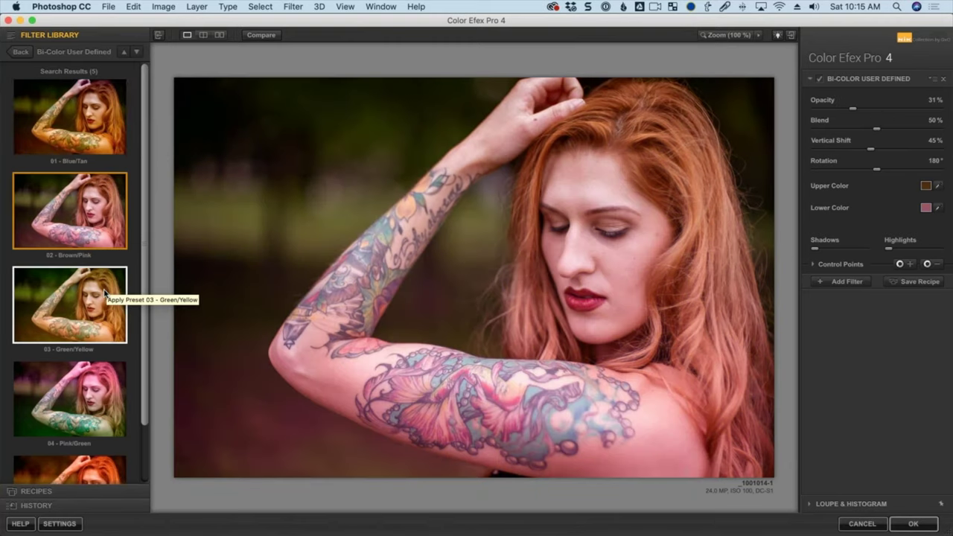
pyautogui.scroll(-3, 127, 275)
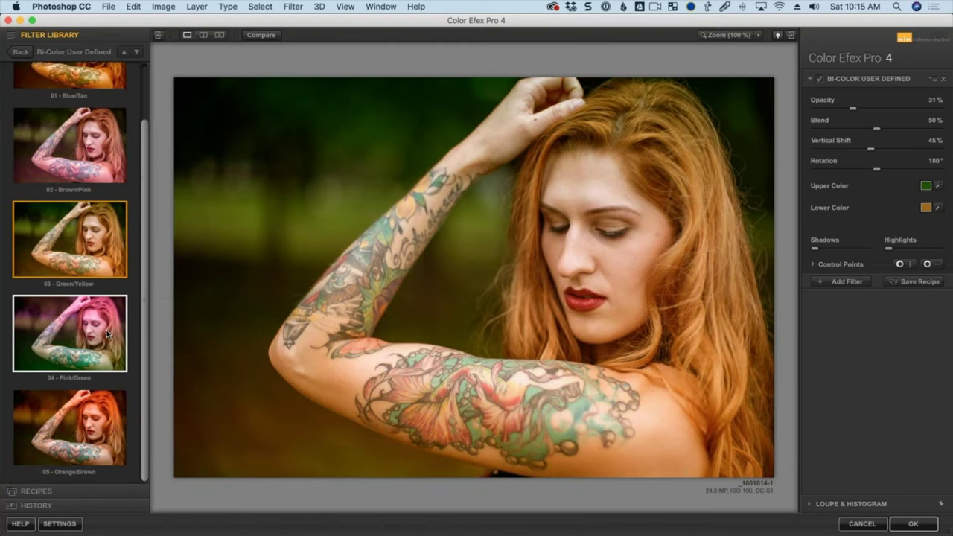
pyautogui.click(107, 330)
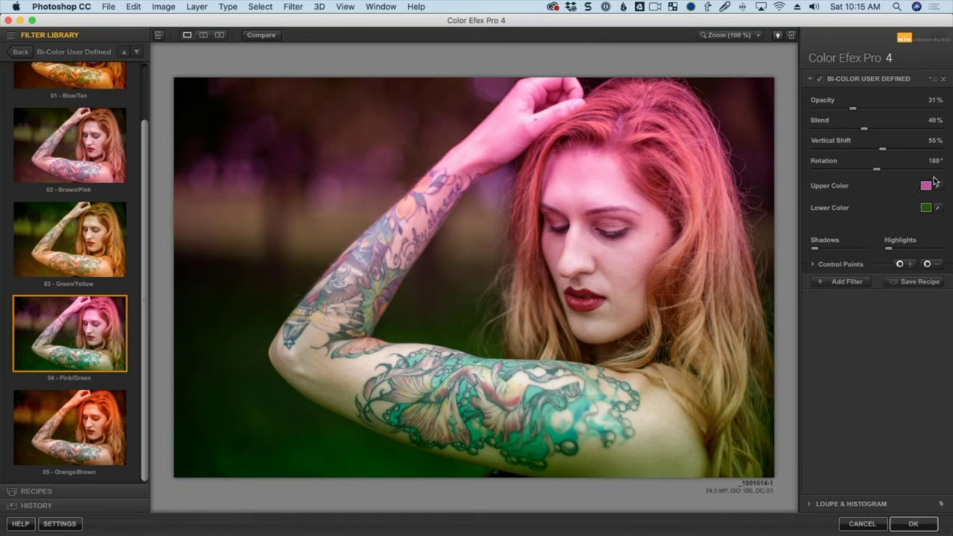
# Cancel the portrait's filter session, switch to Photoshop's beach image and open it in Color Efex Pro 4.
pyautogui.click(864, 524)
pyautogui.click(235, 173)
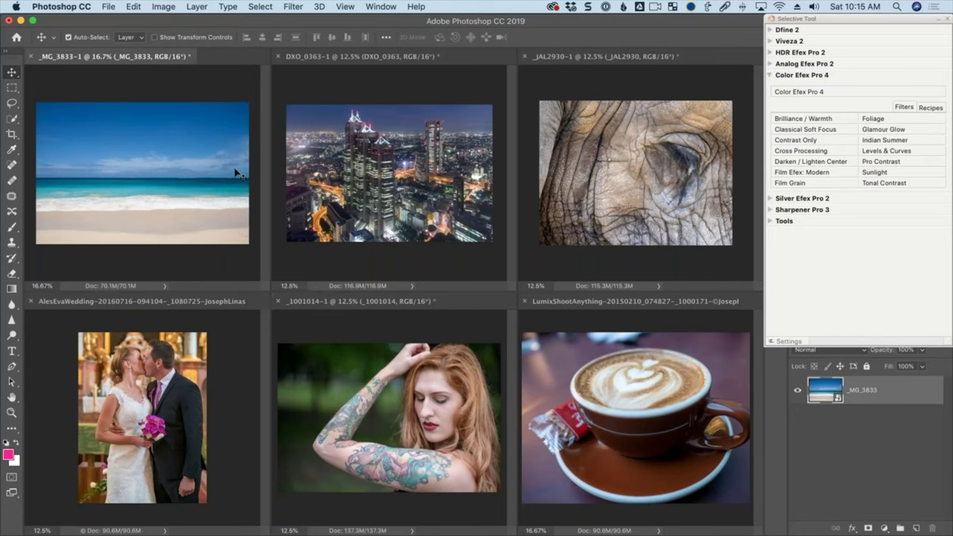
pyautogui.click(807, 92)
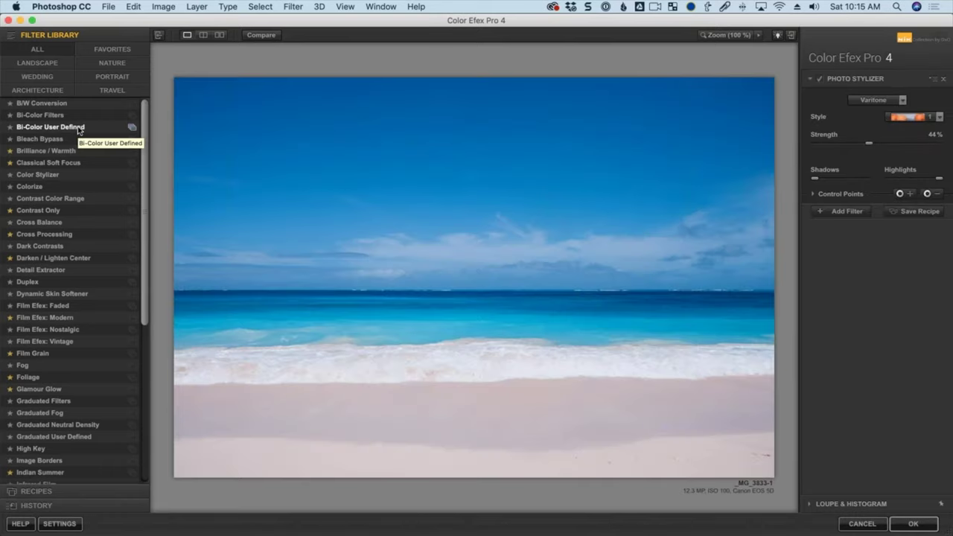
# Apply Bi-Color User Defined to the beach image, try the Green/Yellow and Pink/Green presets, and choose 02 - Brown/Pink.
pyautogui.click(78, 127)
pyautogui.click(132, 127)
pyautogui.click(79, 185)
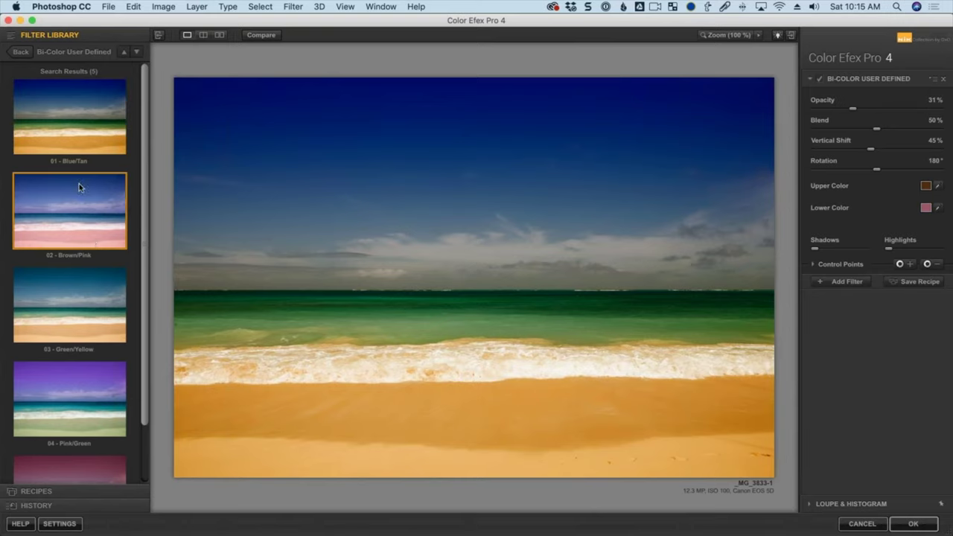
pyautogui.click(84, 291)
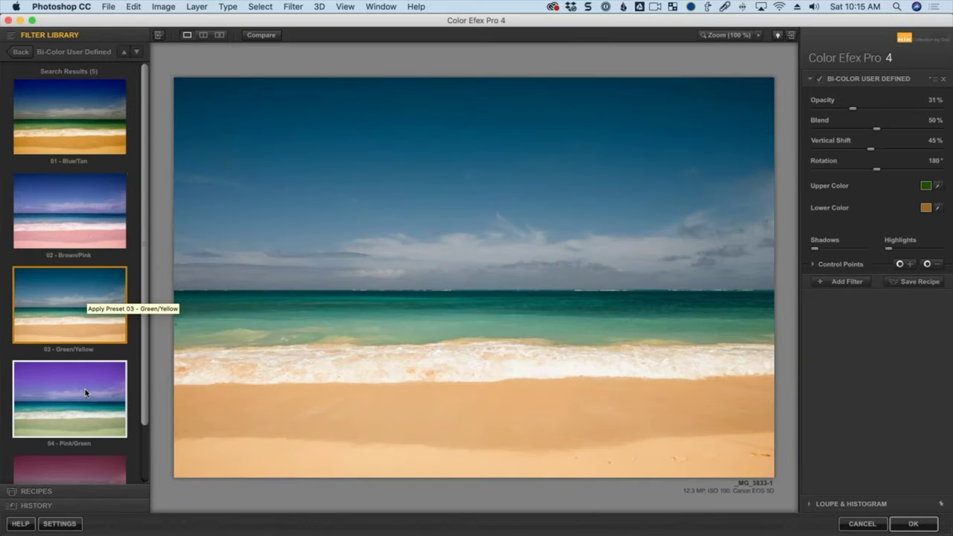
pyautogui.click(85, 393)
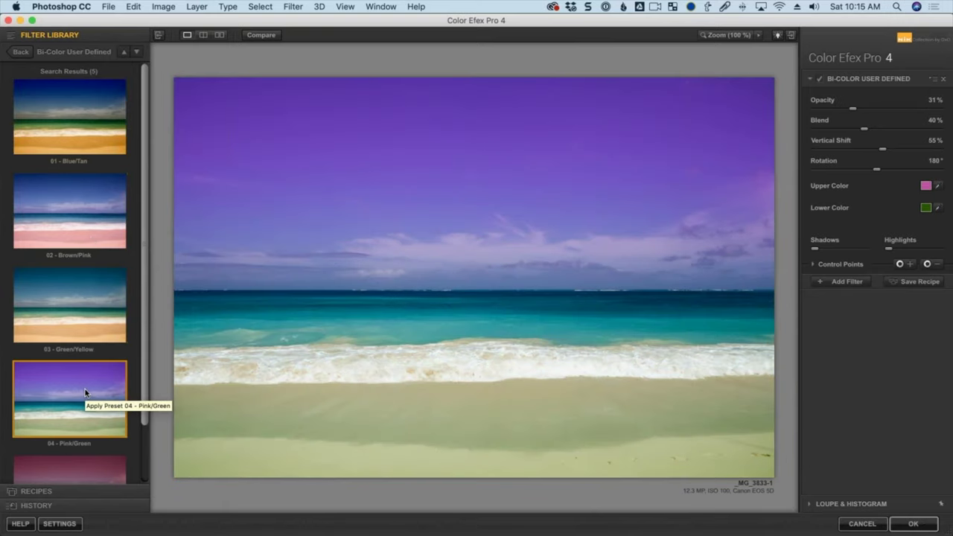
pyautogui.scroll(-2, 88, 439)
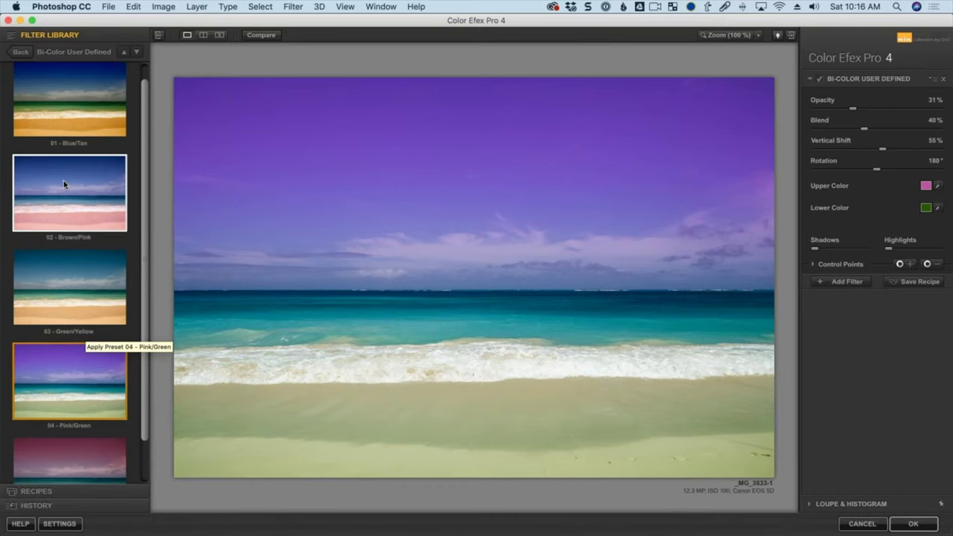
pyautogui.scroll(2, 63, 184)
pyautogui.click(65, 195)
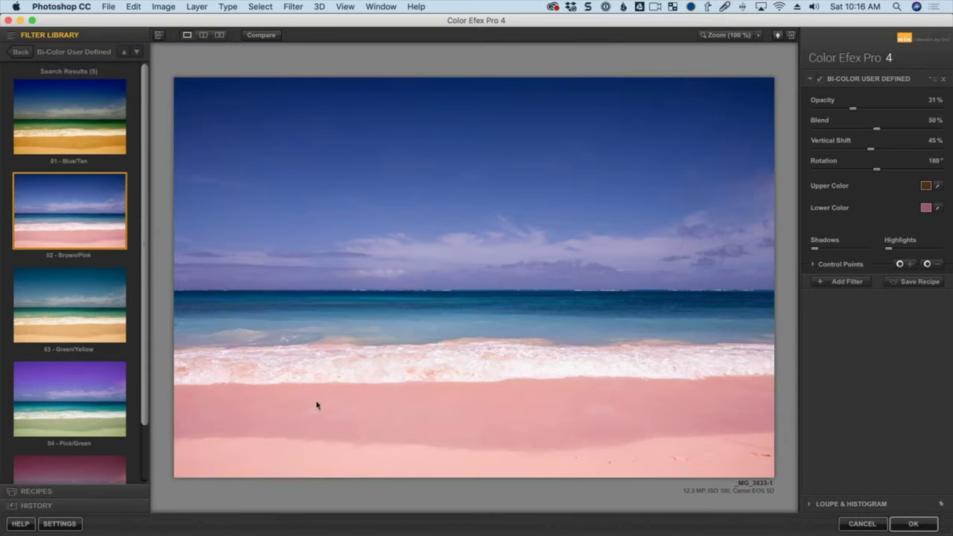
# Set the Bi-Color User Defined lower color to red AD2111 using the color wheel.
pyautogui.click(927, 208)
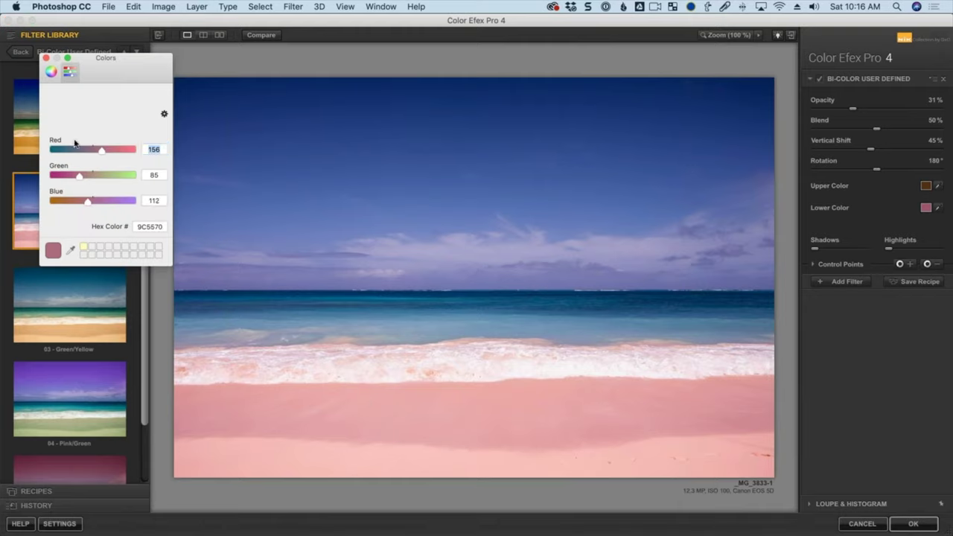
pyautogui.moveTo(512, 135); pyautogui.dragTo(593, 137)
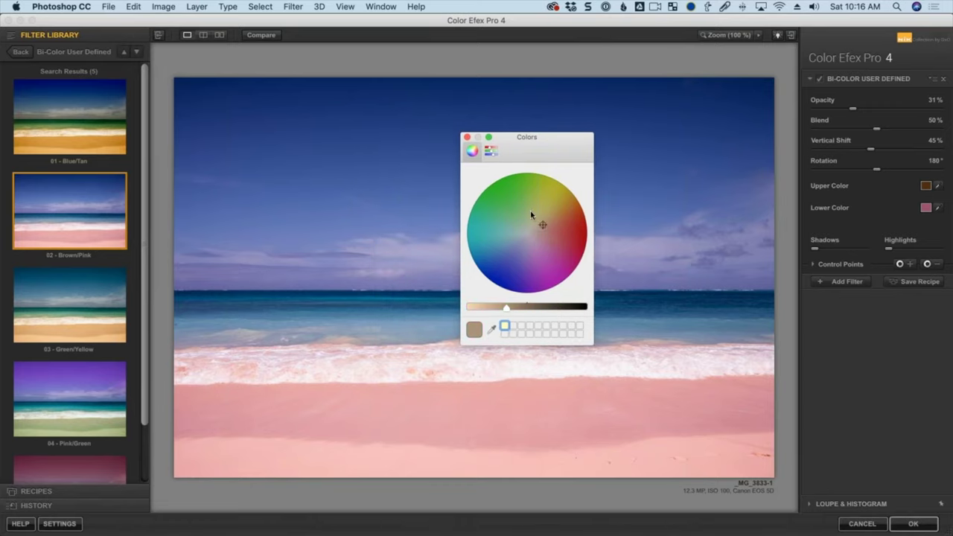
pyautogui.moveTo(530, 210); pyautogui.dragTo(580, 227)
pyautogui.click(467, 137)
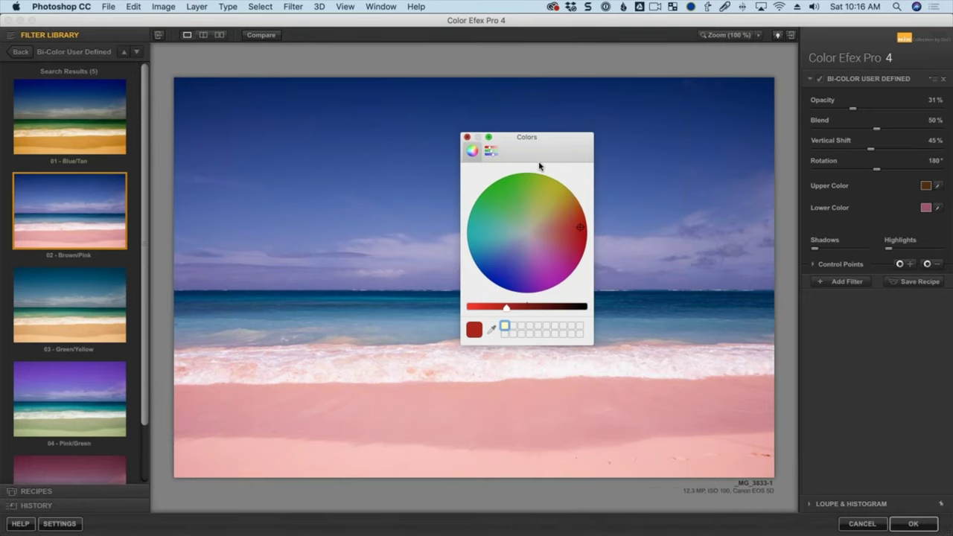
# Change the Bi-Color User Defined lower color to a light purplish pink on the color wheel.
pyautogui.click(926, 208)
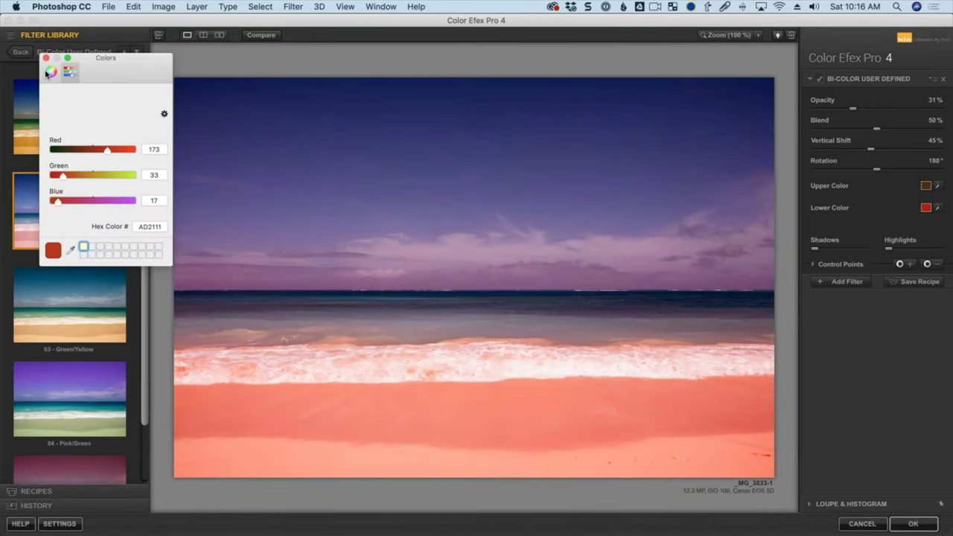
pyautogui.click(50, 72)
pyautogui.click(309, 210)
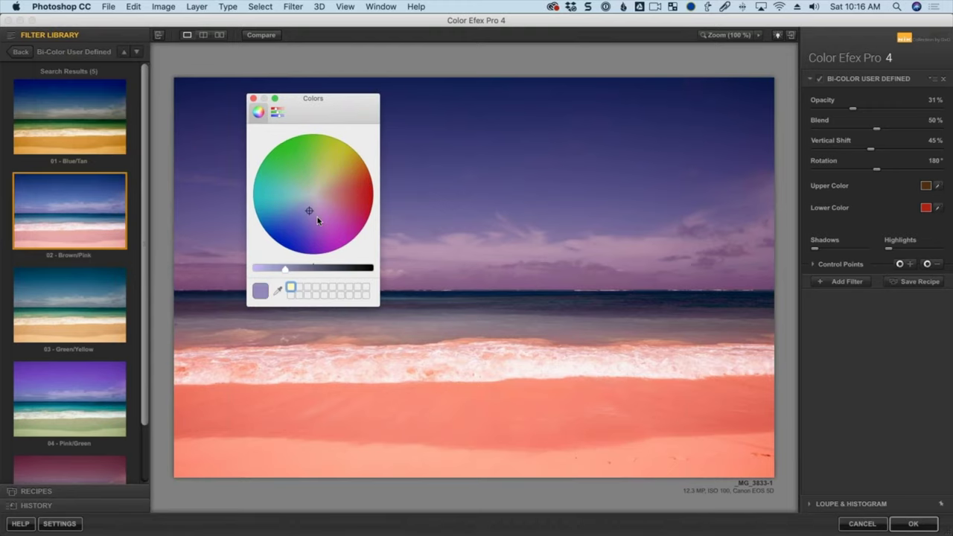
pyautogui.click(328, 211)
pyautogui.click(252, 99)
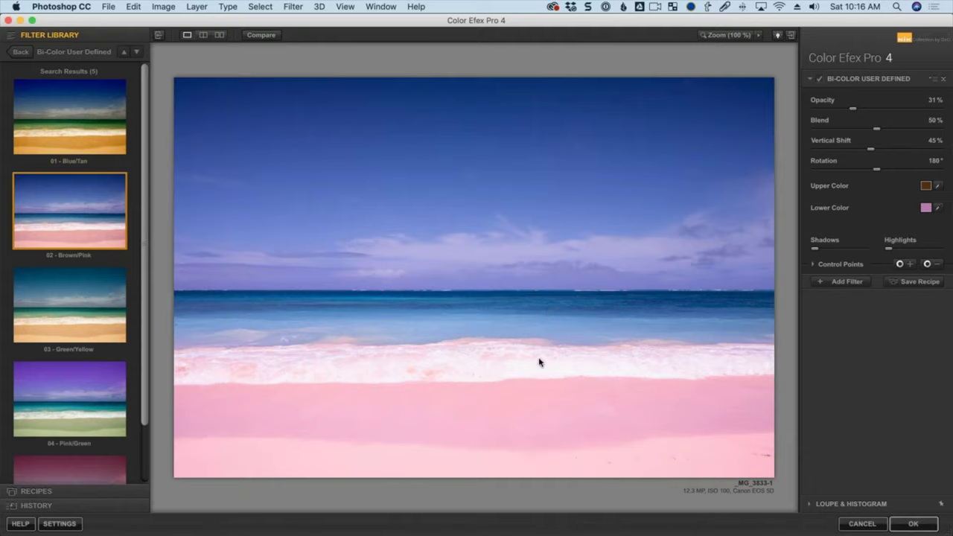
# Set the upper color to dark purple, and adjust opacity to 50%, blend to 61% and vertical shift to 53%.
pyautogui.click(926, 187)
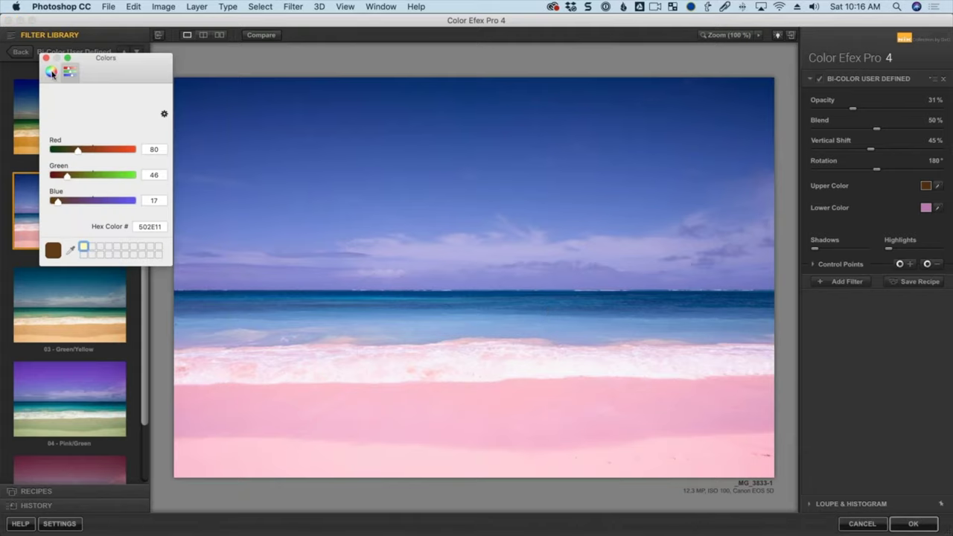
pyautogui.click(51, 71)
pyautogui.click(96, 186)
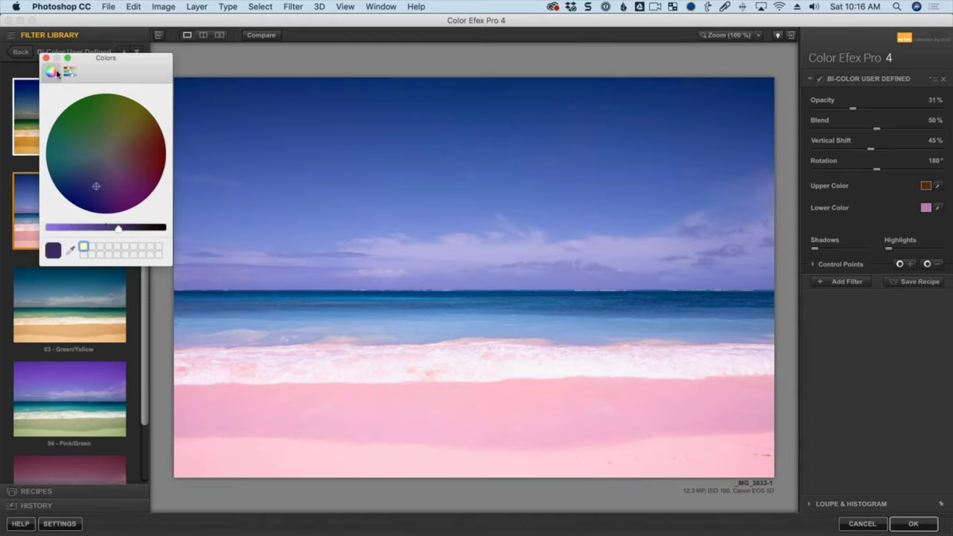
pyautogui.click(221, 59)
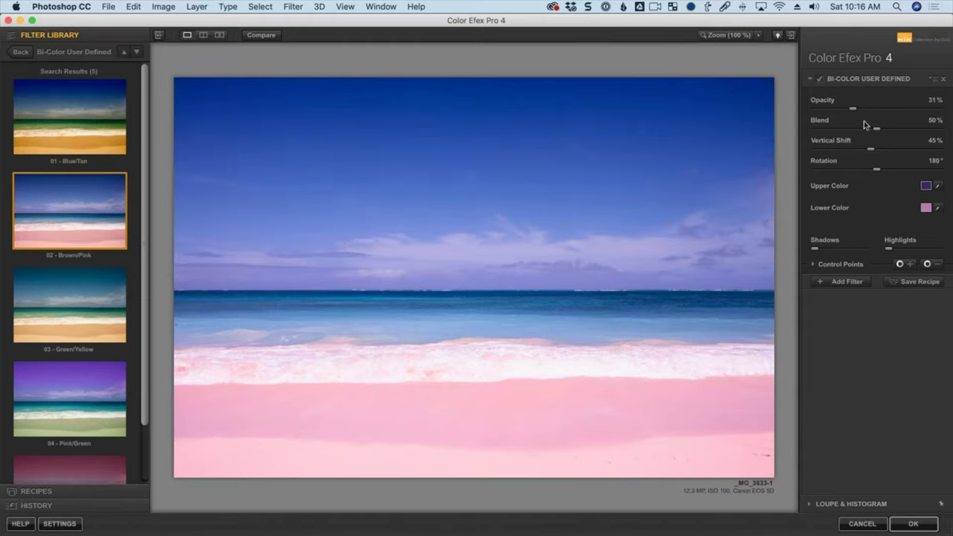
pyautogui.moveTo(854, 108); pyautogui.dragTo(882, 150)
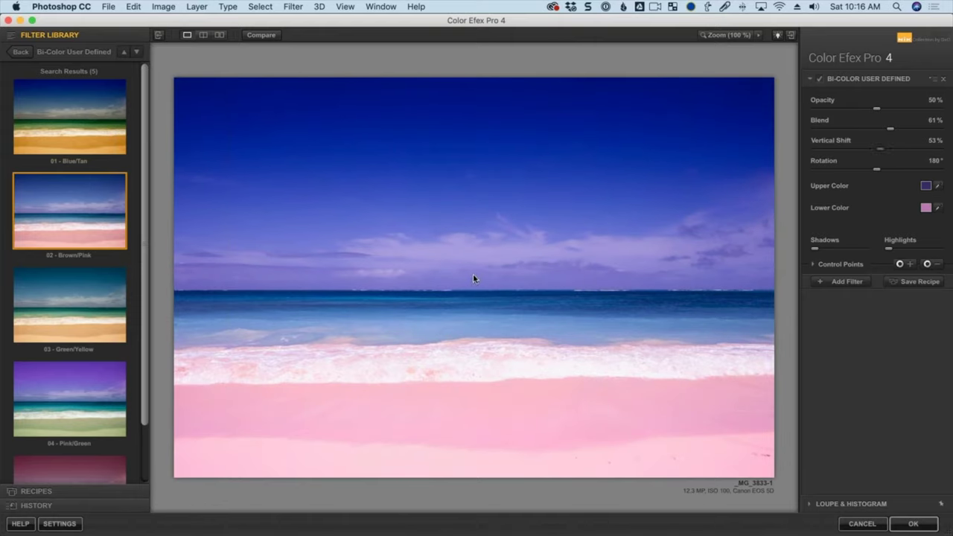
# Compare the 01 - Normal and 02 - High Contrast presets of Bleach Bypass, choose High Contrast and set its brightness to 10%.
pyautogui.click(136, 54)
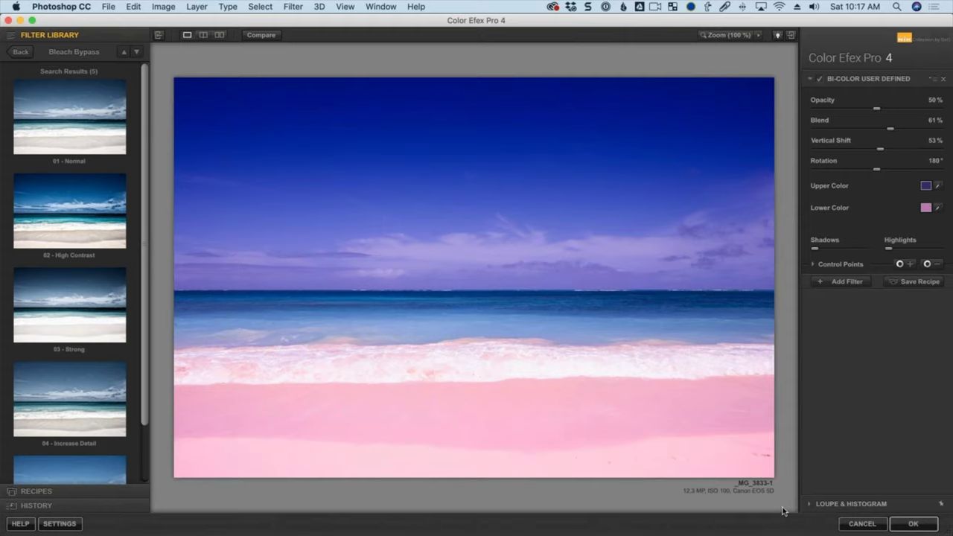
pyautogui.click(92, 195)
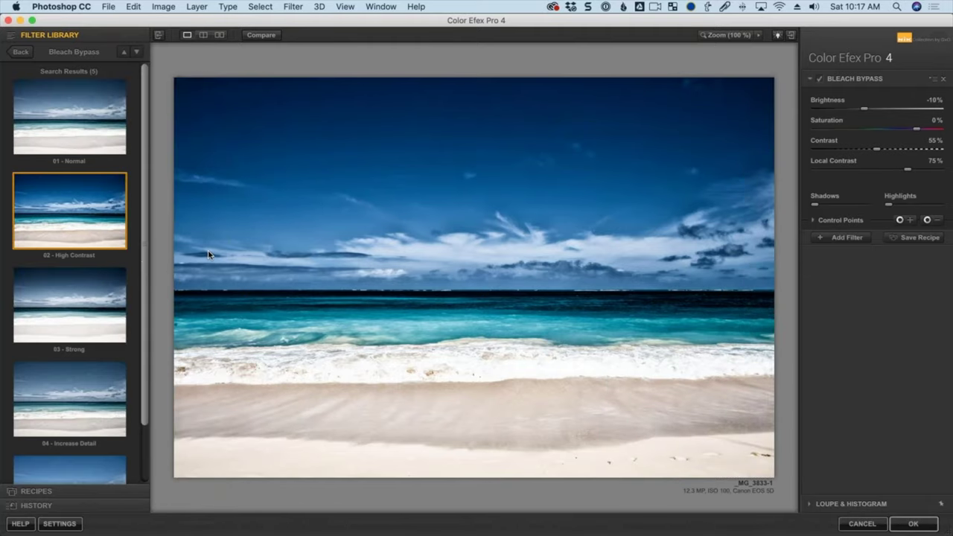
pyautogui.click(95, 135)
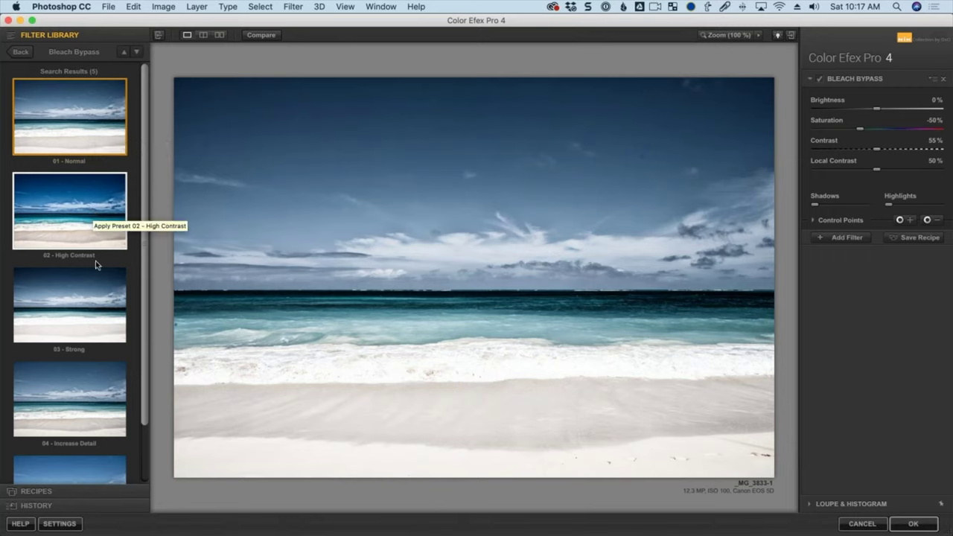
pyautogui.click(92, 210)
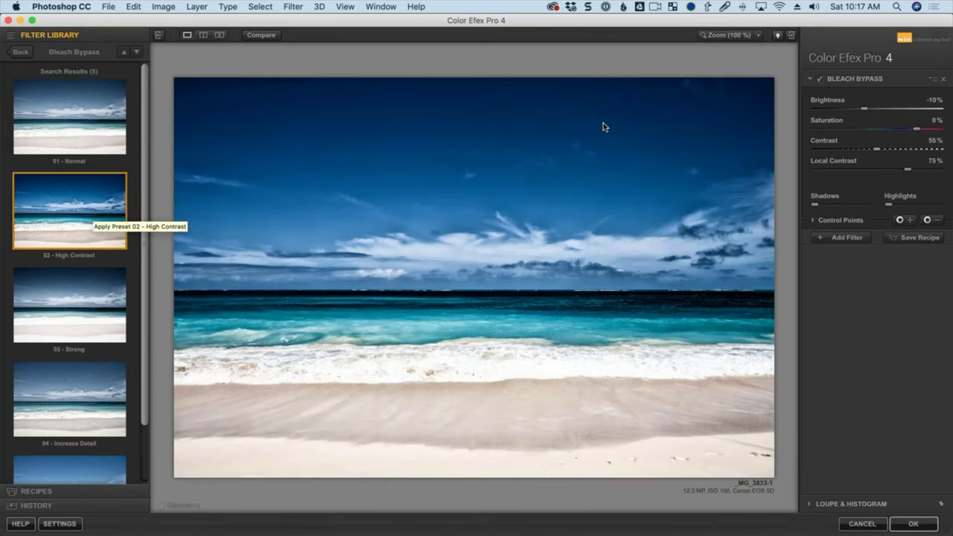
pyautogui.click(887, 110)
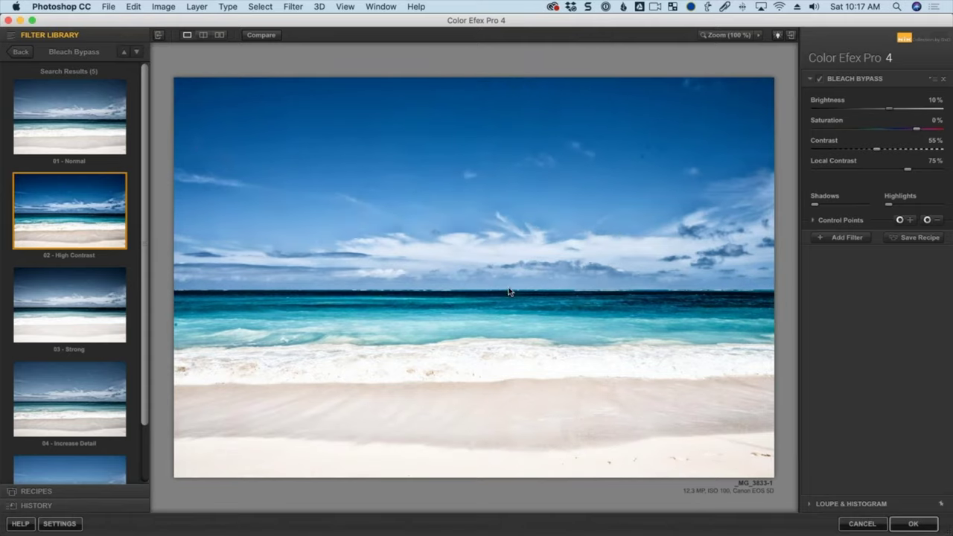
# Switch to Chrome, read the Bleach Bypass description and its settings on the DxO Filters support page, and return to Color Efex Pro 4.
pyautogui.press('super+Tab')
pyautogui.click(477, 272)
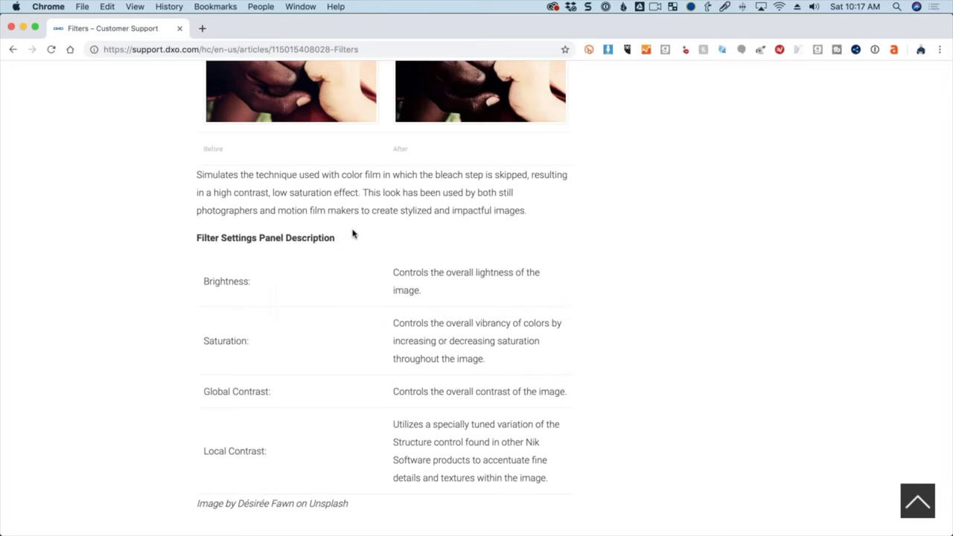
pyautogui.scroll(-3, 353, 233)
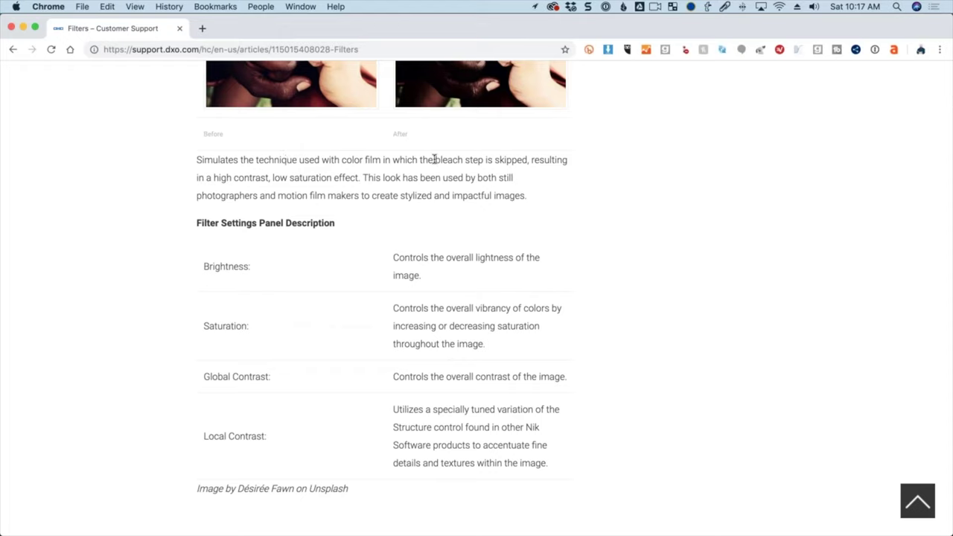
pyautogui.moveTo(435, 159); pyautogui.dragTo(523, 157)
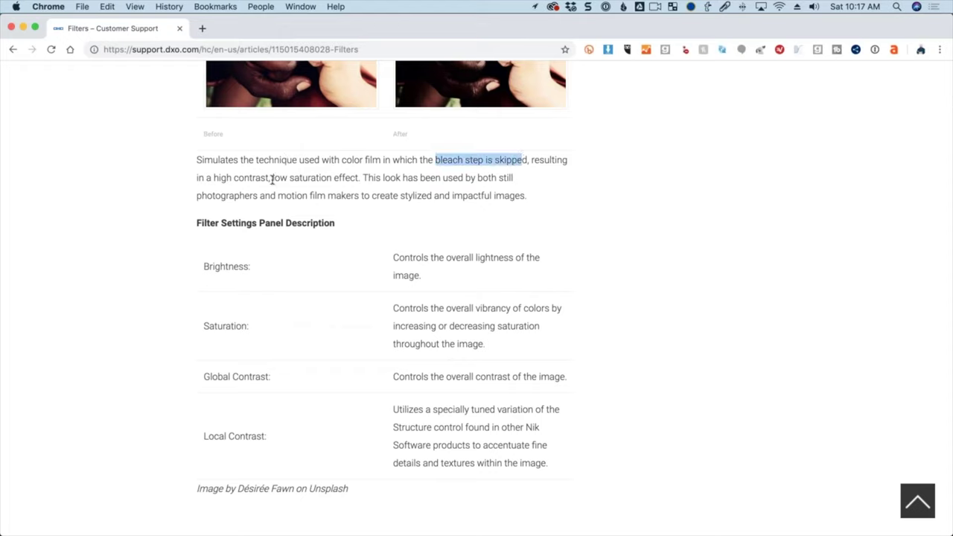
pyautogui.moveTo(211, 177); pyautogui.dragTo(359, 178)
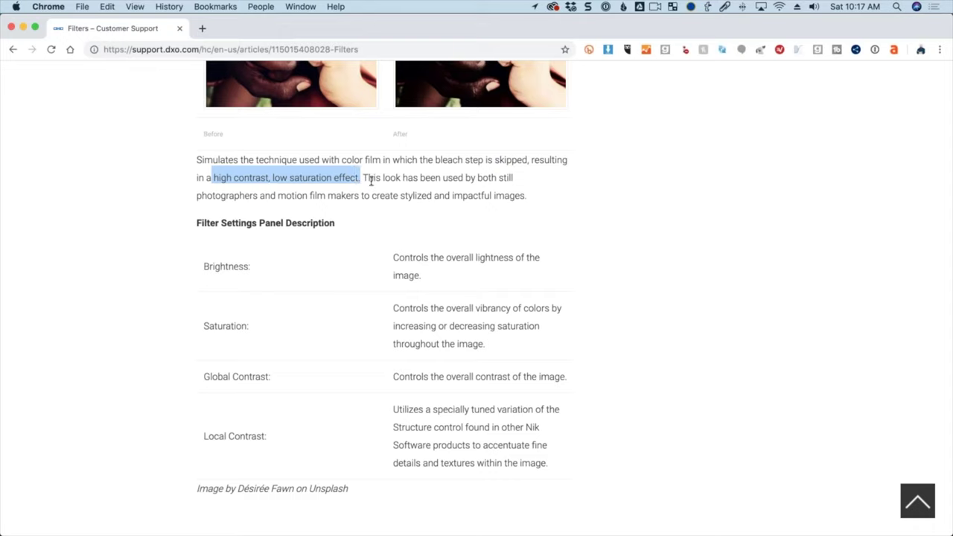
pyautogui.scroll(-1, 437, 189)
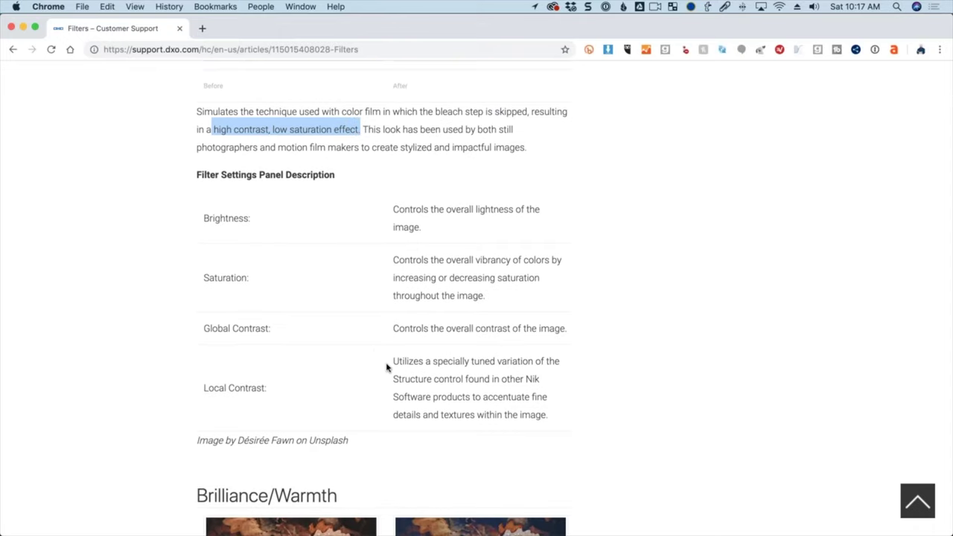
pyautogui.press('super+Tab')
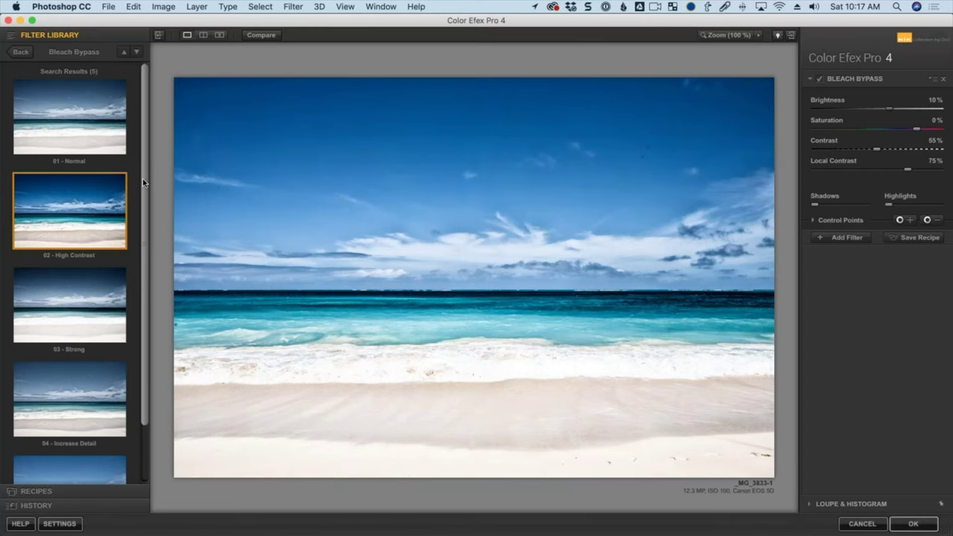
# Find Brilliance / Warmth in the filter library and apply its 04 - Perceptual Saturation 2 preset to the beach photo.
pyautogui.click(137, 52)
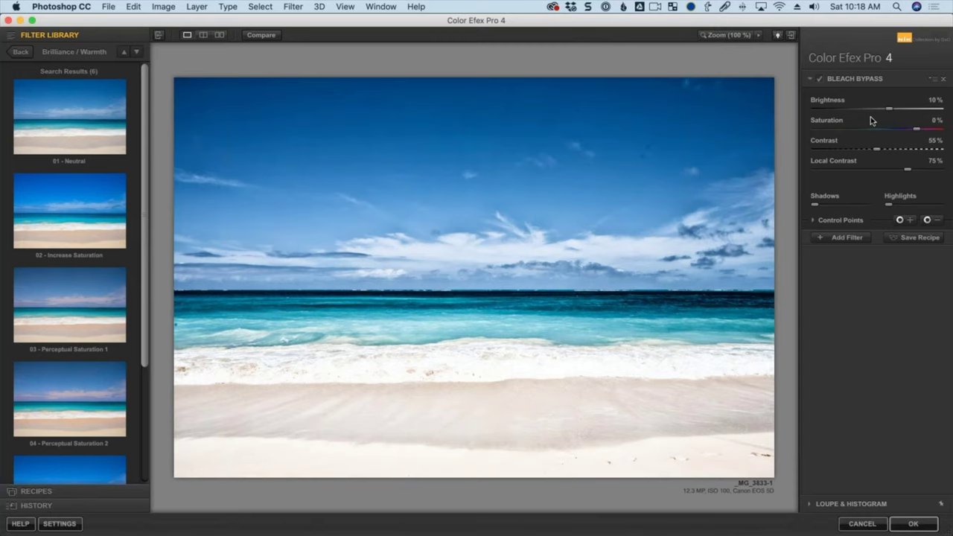
pyautogui.click(21, 51)
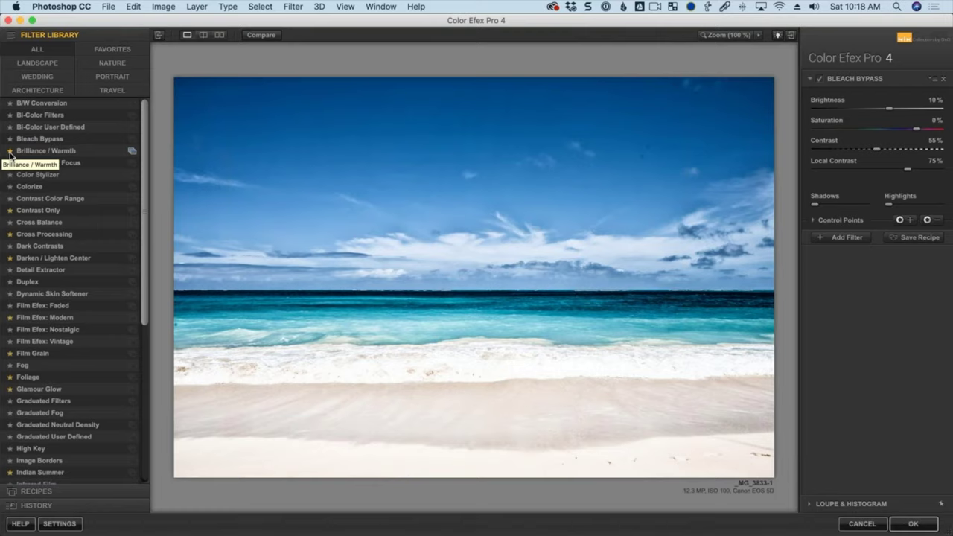
pyautogui.click(132, 152)
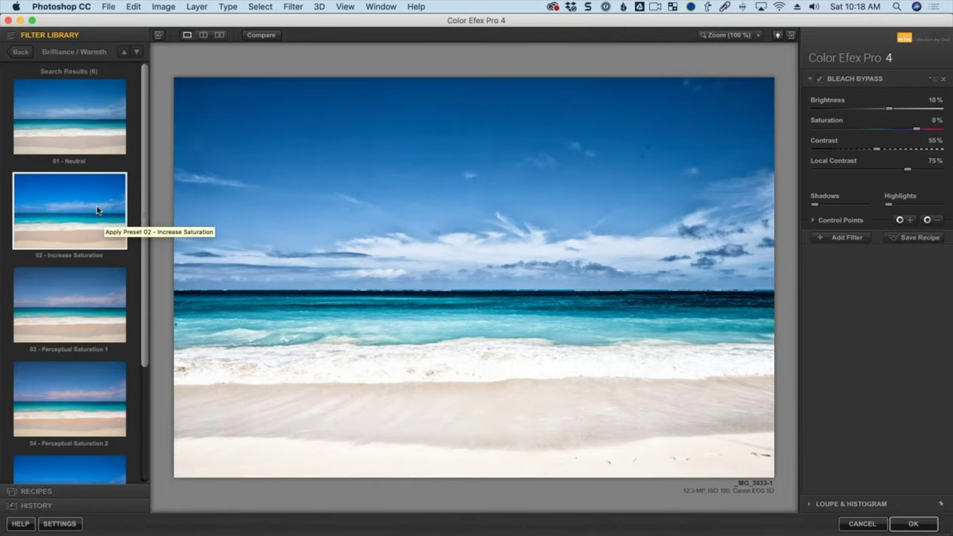
pyautogui.click(77, 378)
pyautogui.scroll(-3, 78, 380)
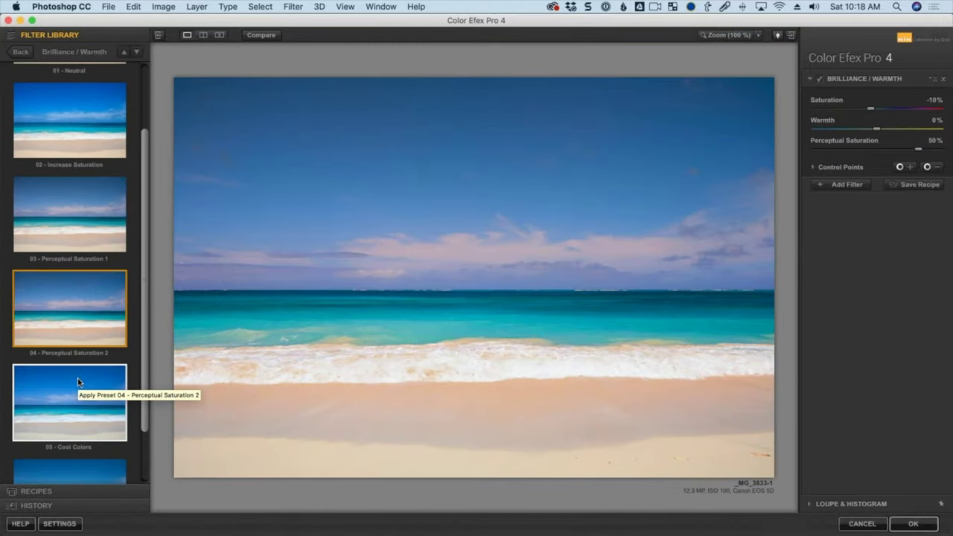
pyautogui.scroll(3, 95, 167)
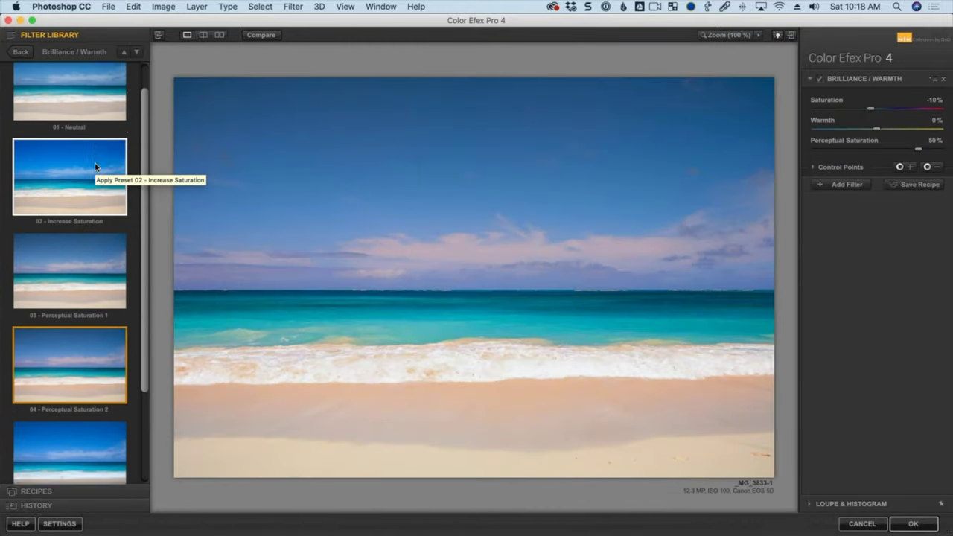
# Discard the beach photo's filter session and open the tattooed-arm portrait in Color Efex Pro 4.
pyautogui.click(136, 51)
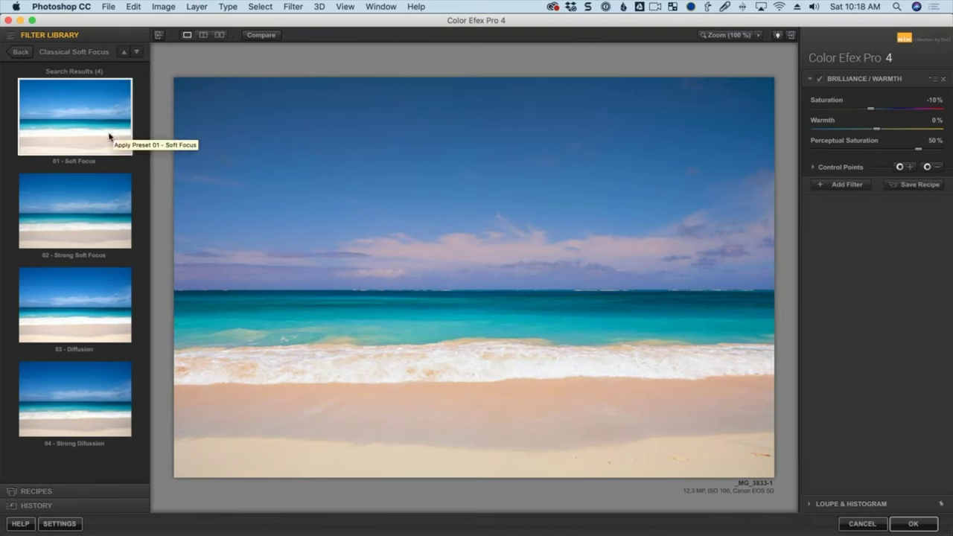
pyautogui.click(863, 524)
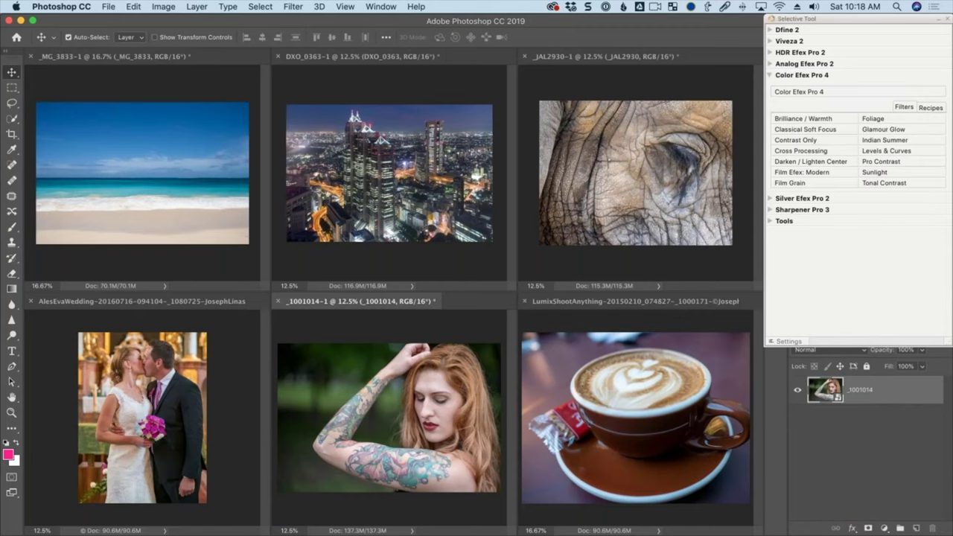
pyautogui.click(818, 93)
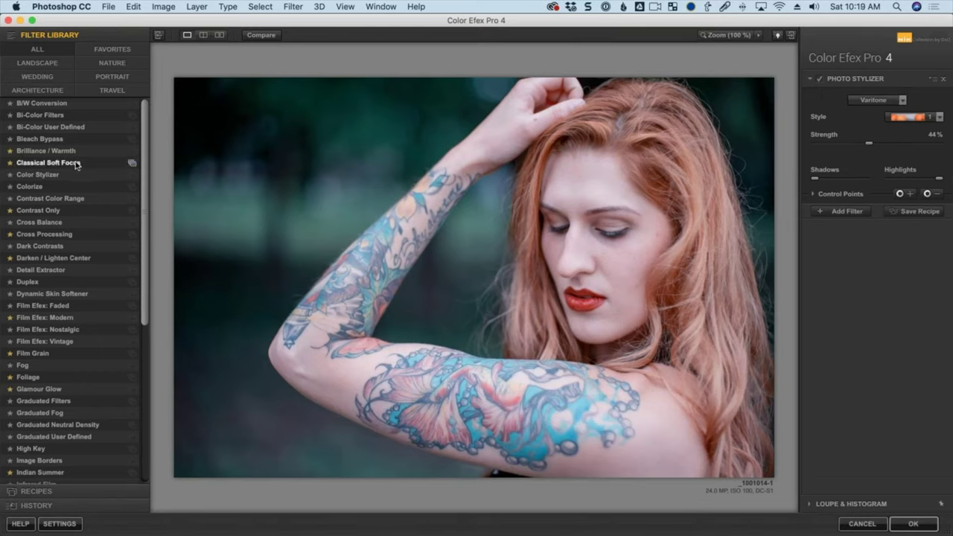
# Apply the Classical Soft Focus preset 01 - Soft Focus to the portrait and compare it with the original image.
pyautogui.click(133, 163)
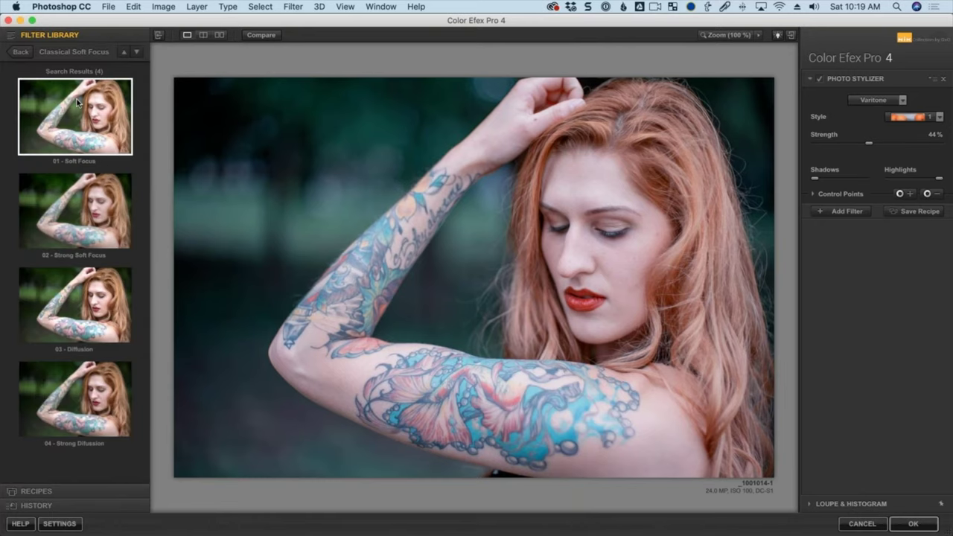
pyautogui.click(77, 103)
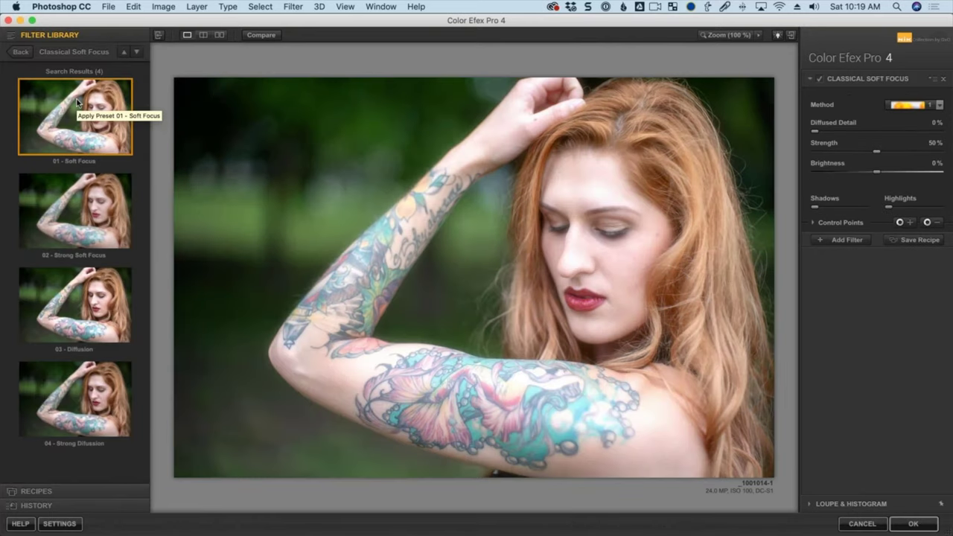
pyautogui.click(264, 36)
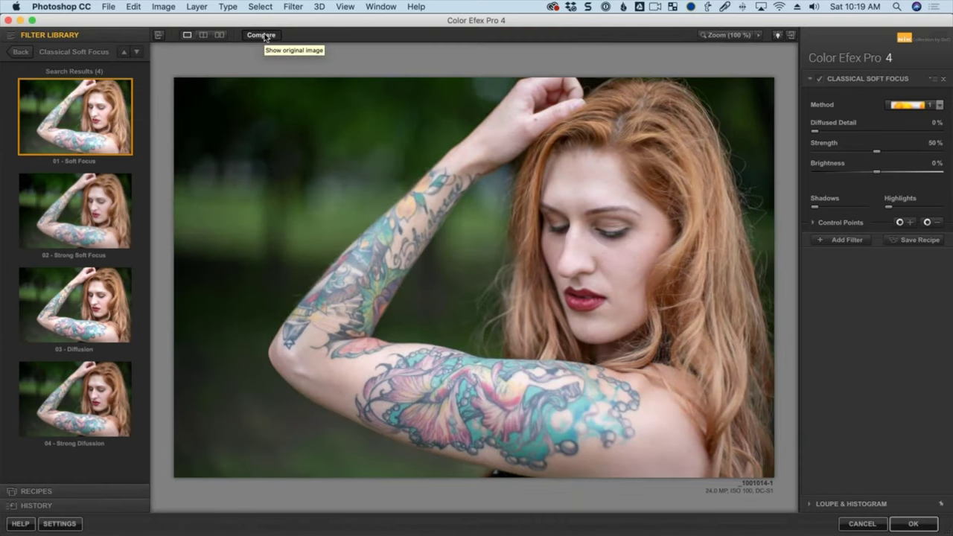
pyautogui.click(265, 36)
pyautogui.click(265, 36)
pyautogui.click(265, 35)
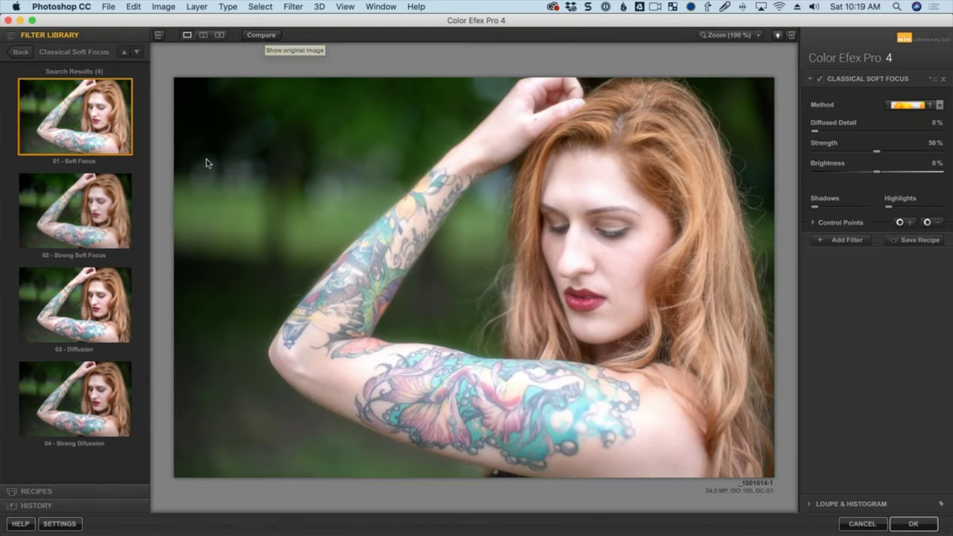
# Apply the 02 - Strong Soft Focus preset and change its method to Soft Focus 2.
pyautogui.click(107, 192)
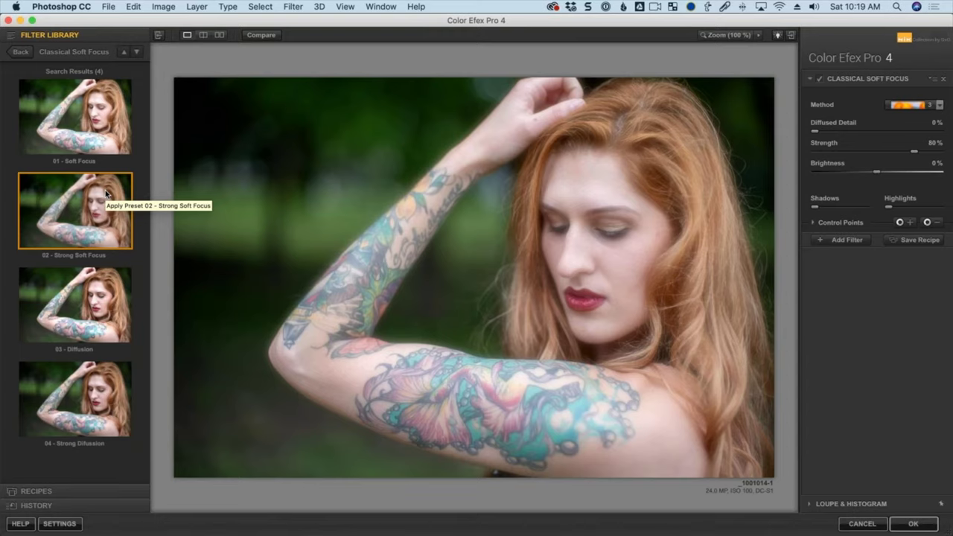
pyautogui.click(924, 105)
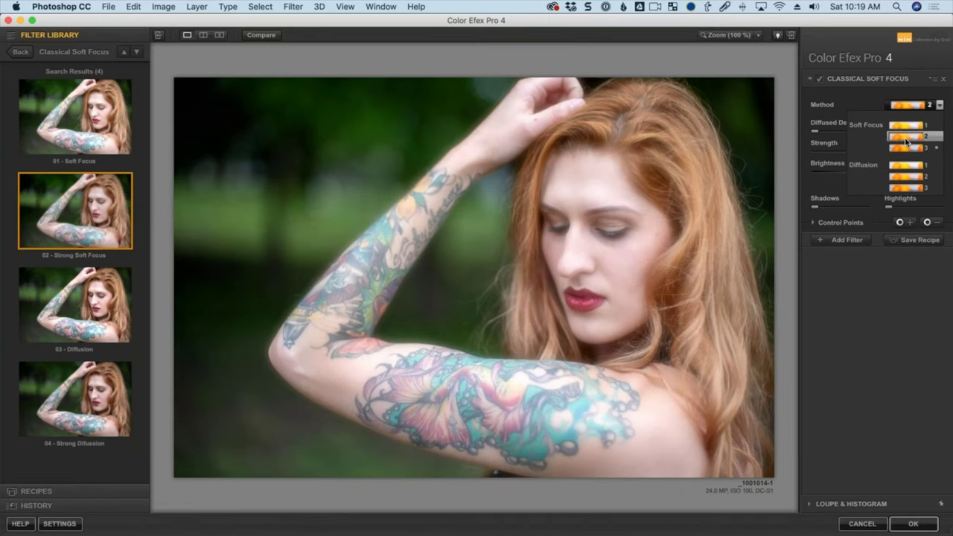
pyautogui.click(906, 138)
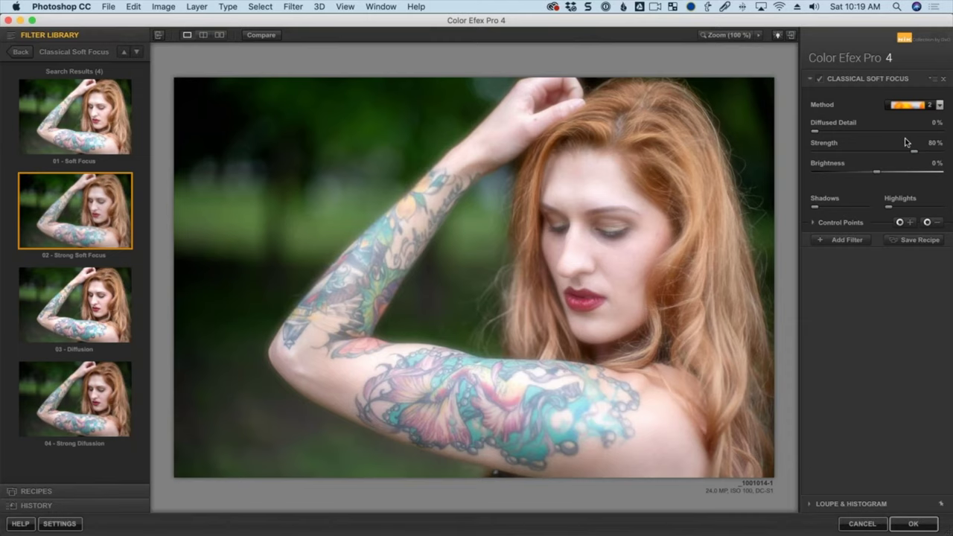
# Compare the four Classical Soft Focus presets on the portrait by switching between them, finishing on 03 - Diffusion.
pyautogui.click(60, 290)
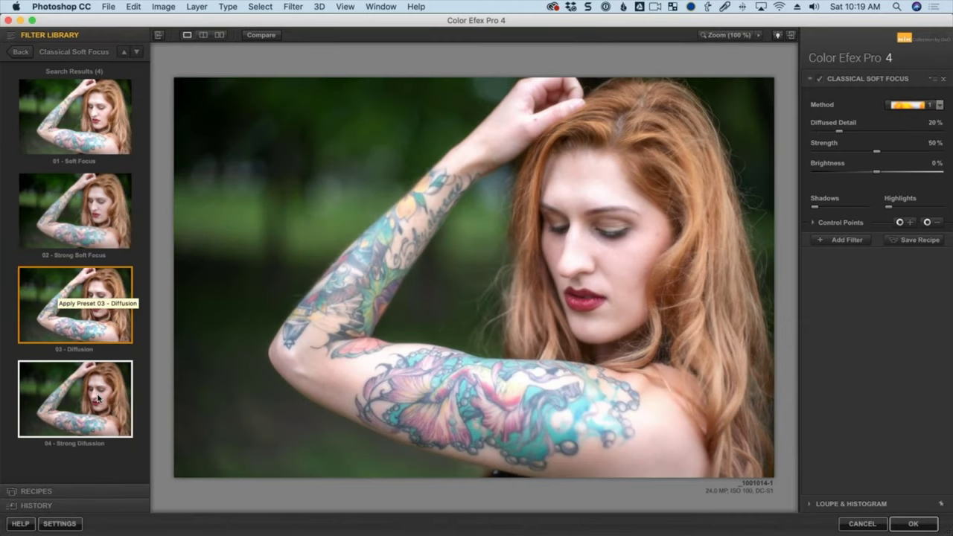
pyautogui.click(97, 398)
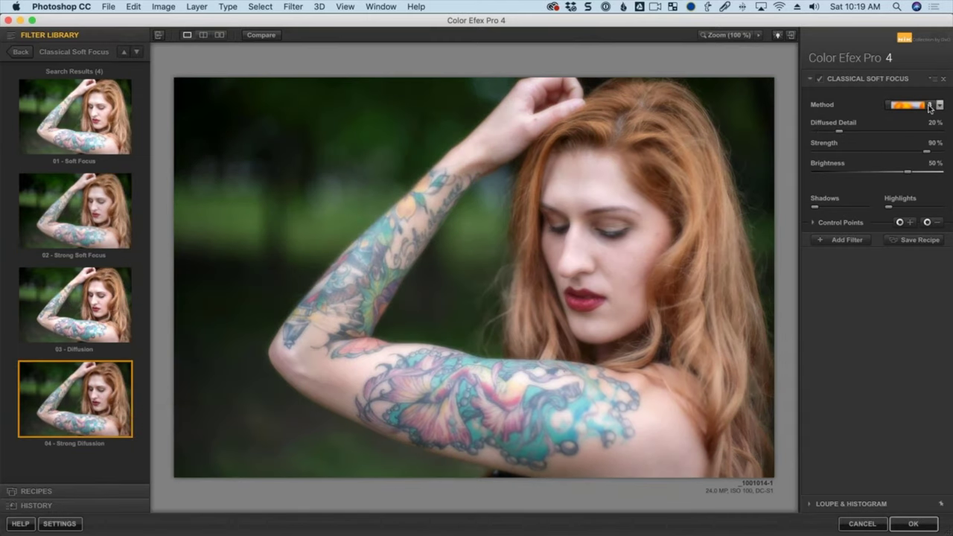
pyautogui.click(74, 120)
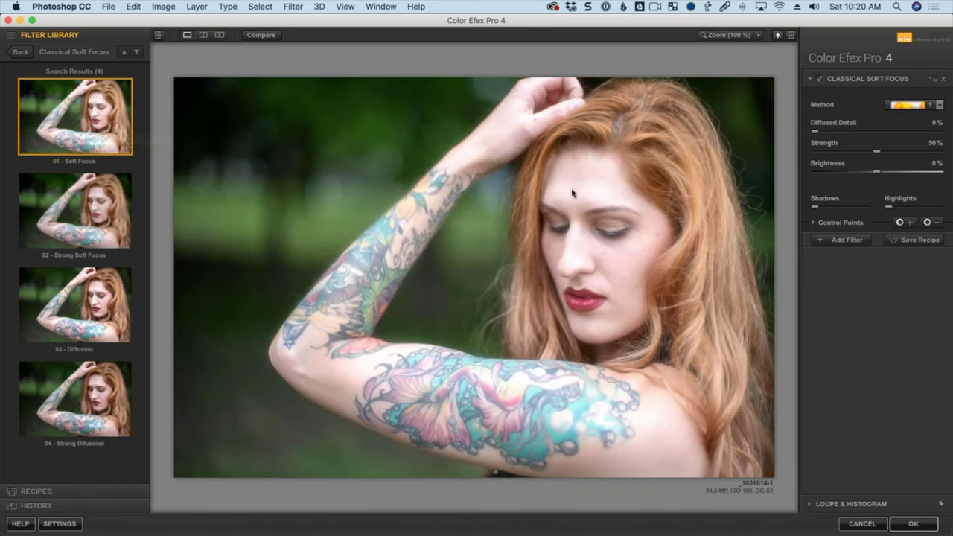
pyautogui.click(52, 229)
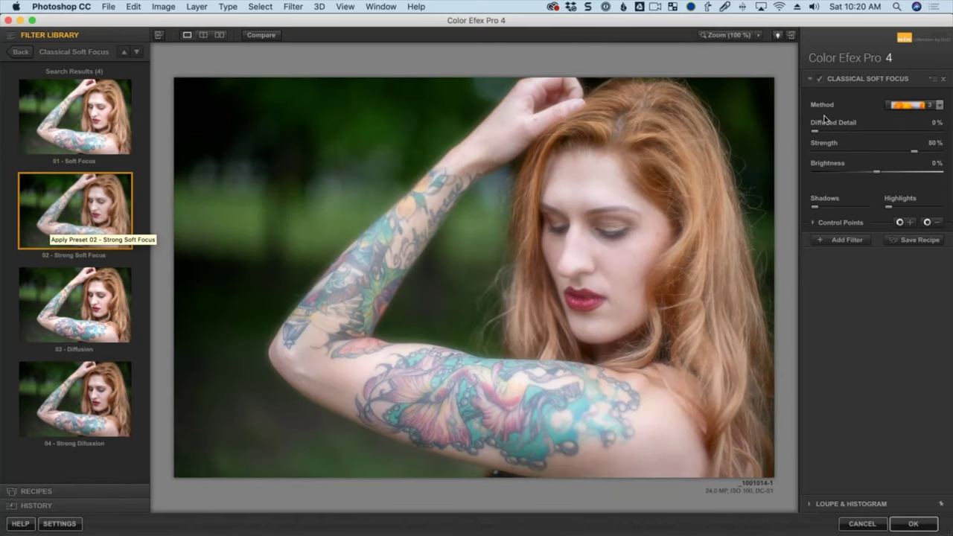
pyautogui.click(54, 306)
pyautogui.click(67, 387)
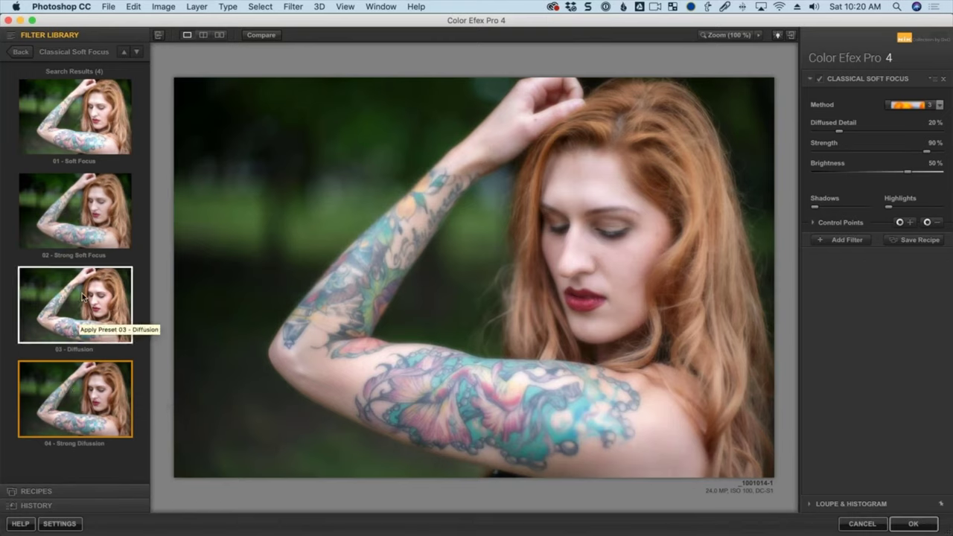
pyautogui.click(77, 219)
pyautogui.click(88, 383)
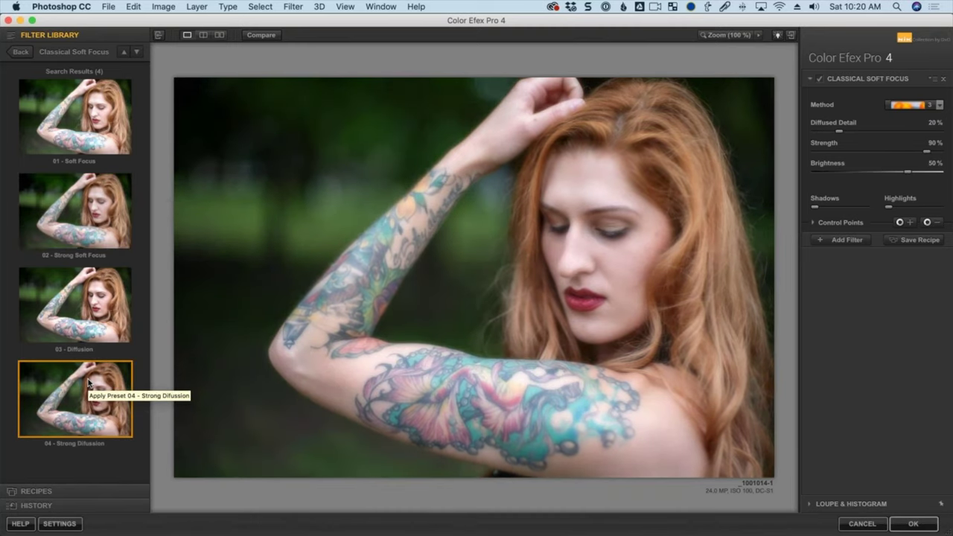
pyautogui.click(91, 138)
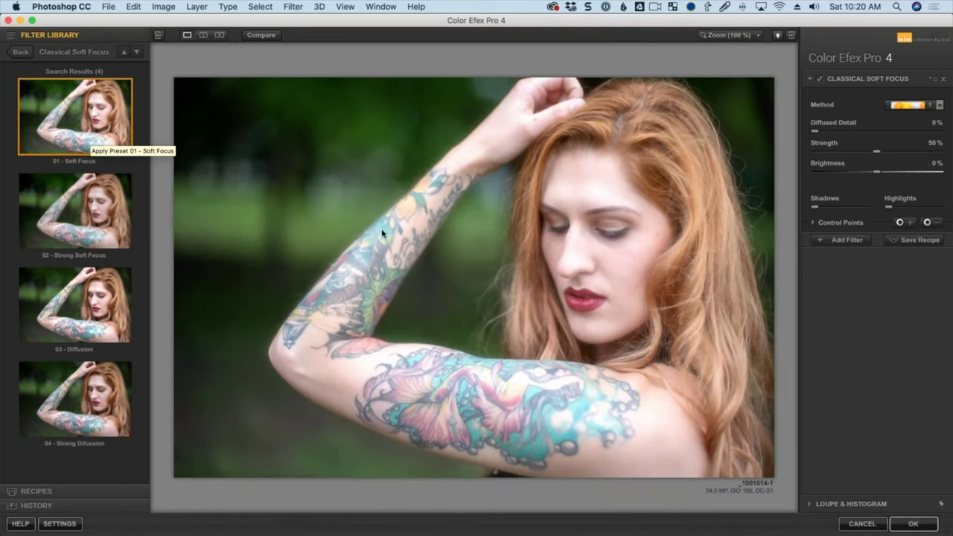
pyautogui.click(84, 218)
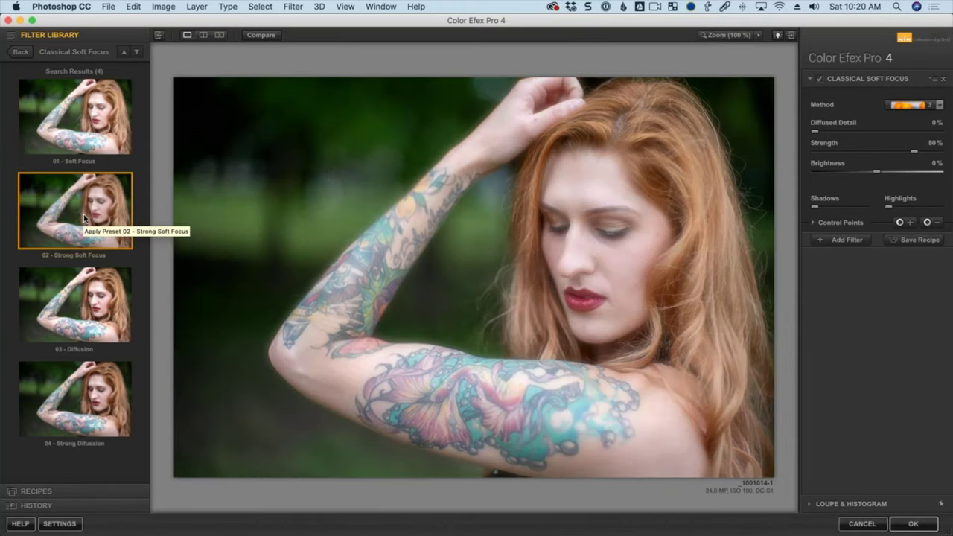
pyautogui.click(78, 292)
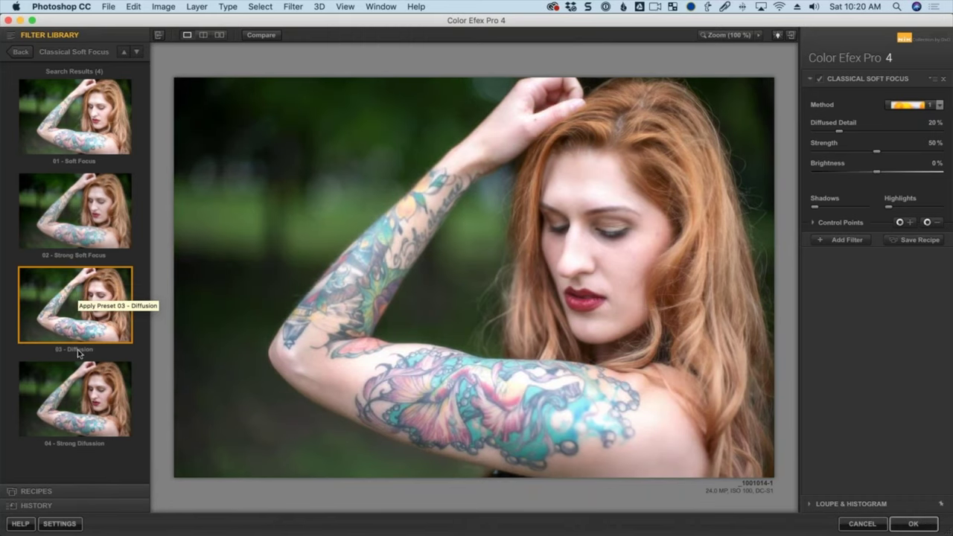
# Apply the Classical Soft Focus preset 04 - Strong Difussion and set its strength to 75%.
pyautogui.click(79, 393)
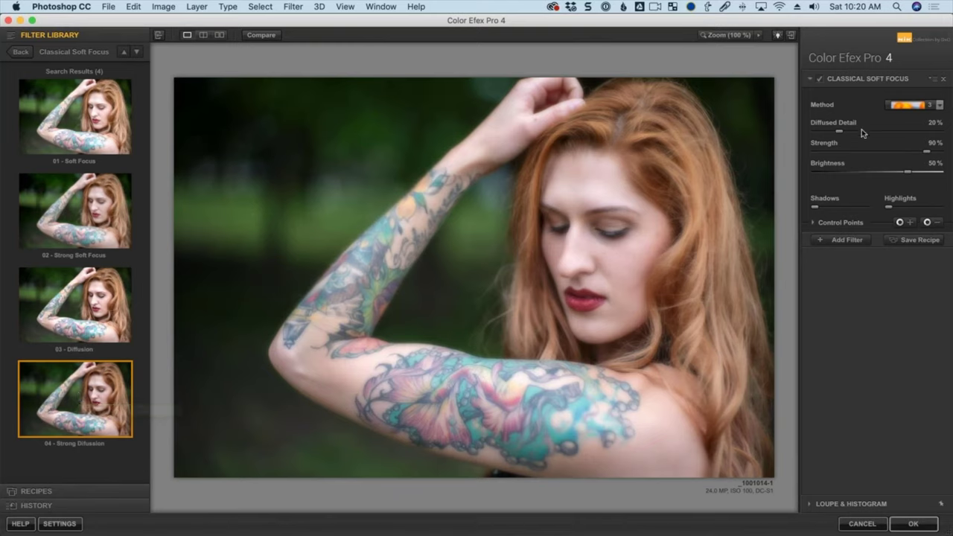
pyautogui.moveTo(926, 152); pyautogui.dragTo(908, 159)
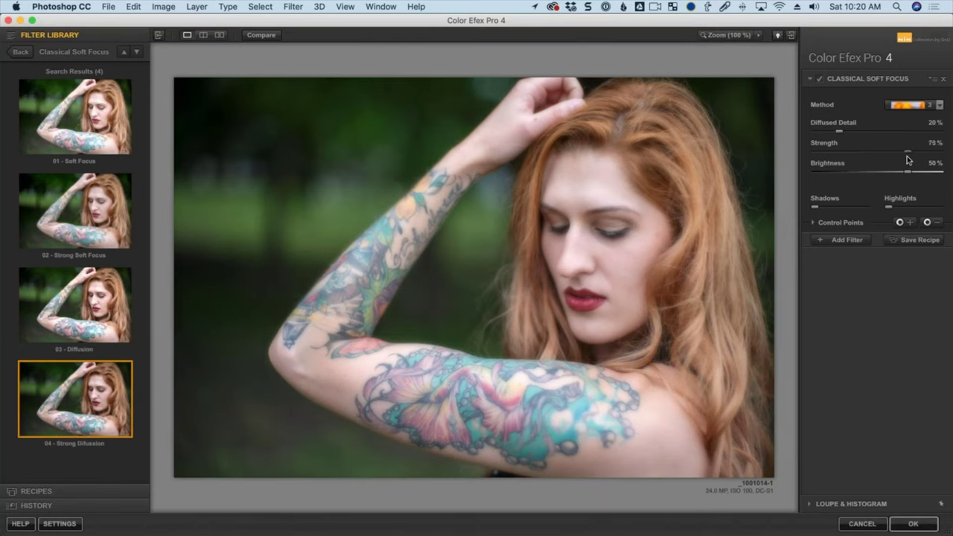
# Replace Classical Soft Focus with the Color Stylizer filter and show its presets.
pyautogui.click(22, 53)
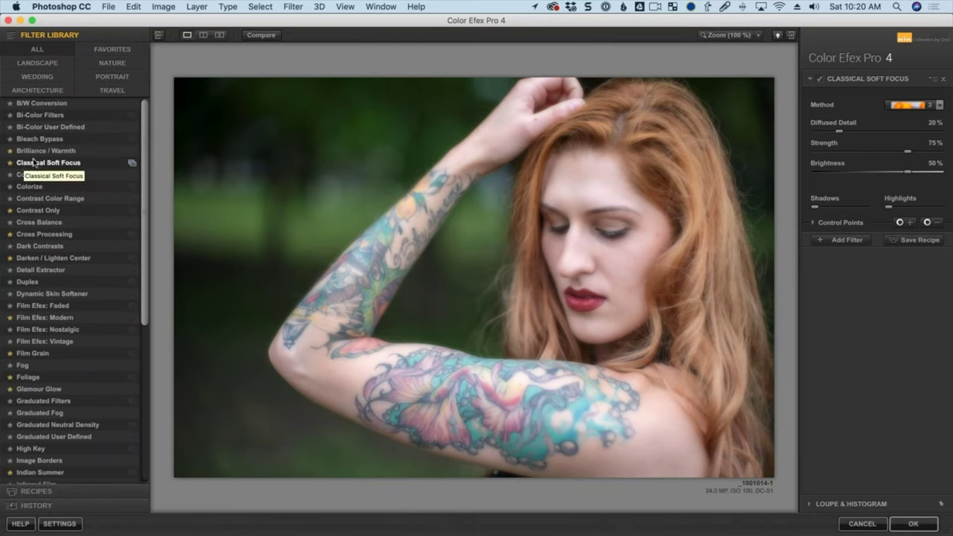
pyautogui.click(39, 175)
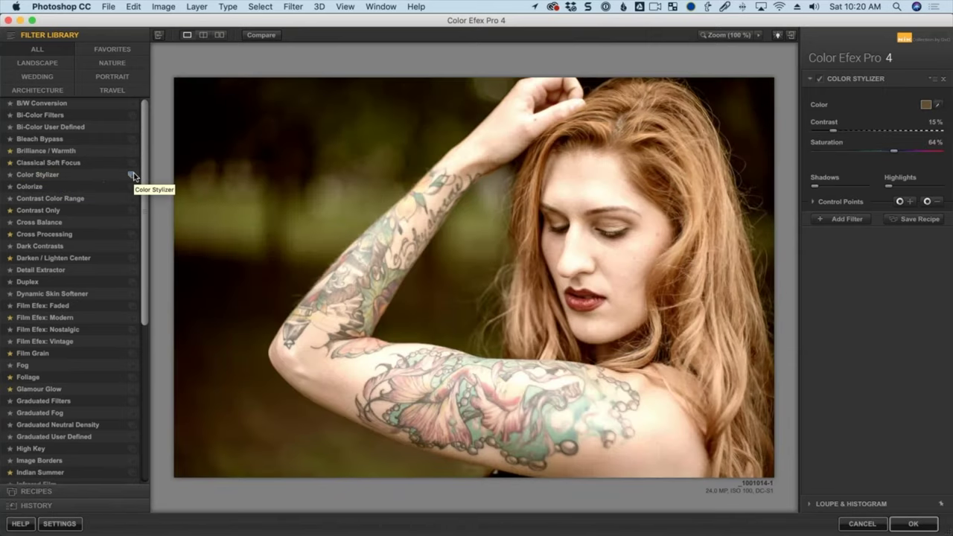
pyautogui.click(132, 175)
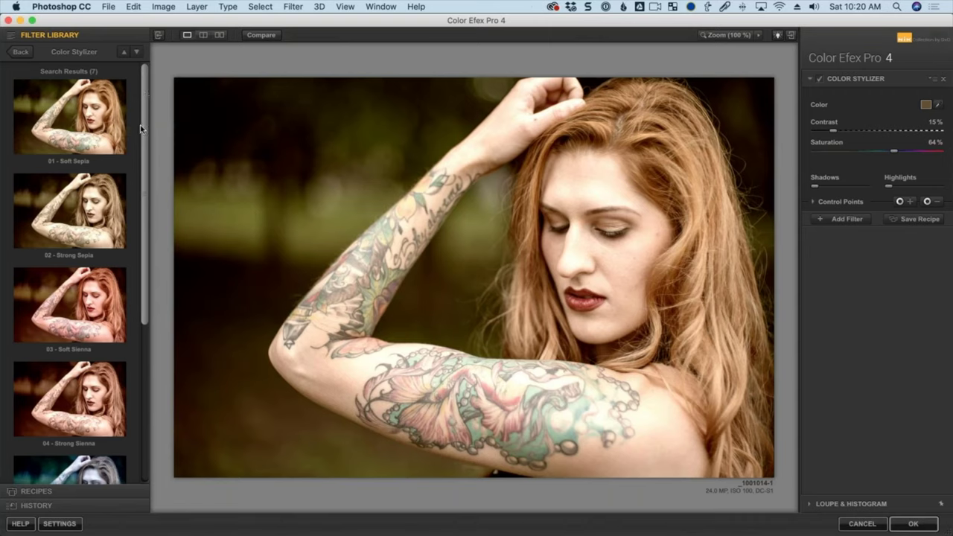
# Try the Color Stylizer presets 02 - Strong Sepia, 03 - Soft Sienna and 04 - Strong Sienna on the portrait.
pyautogui.scroll(-3, 140, 144)
pyautogui.scroll(3, 139, 116)
pyautogui.click(82, 186)
pyautogui.click(97, 319)
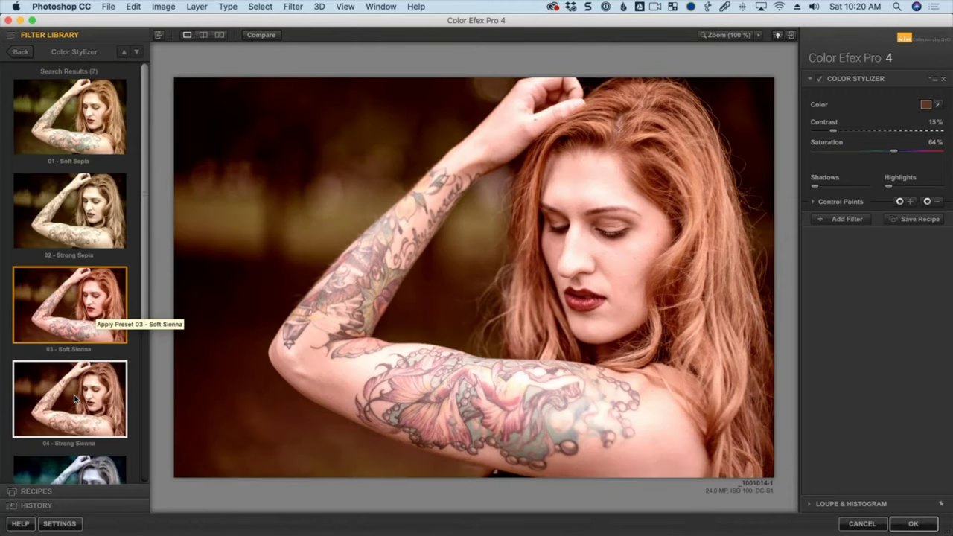
pyautogui.click(96, 369)
# View the Color Stylizer tint on the color wheel without changing it, and apply the 02 - Strong Sepia preset.
pyautogui.scroll(-3, 95, 368)
pyautogui.click(925, 106)
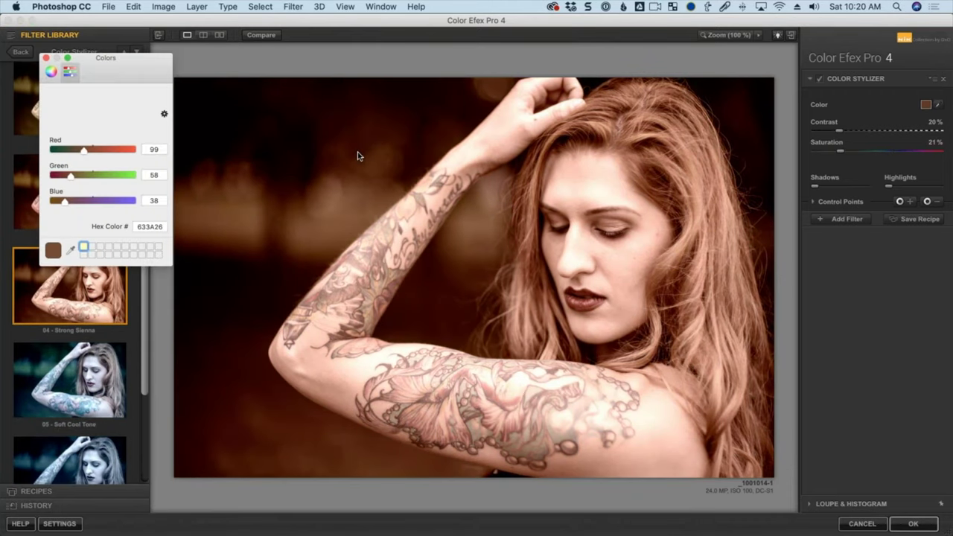
pyautogui.click(52, 72)
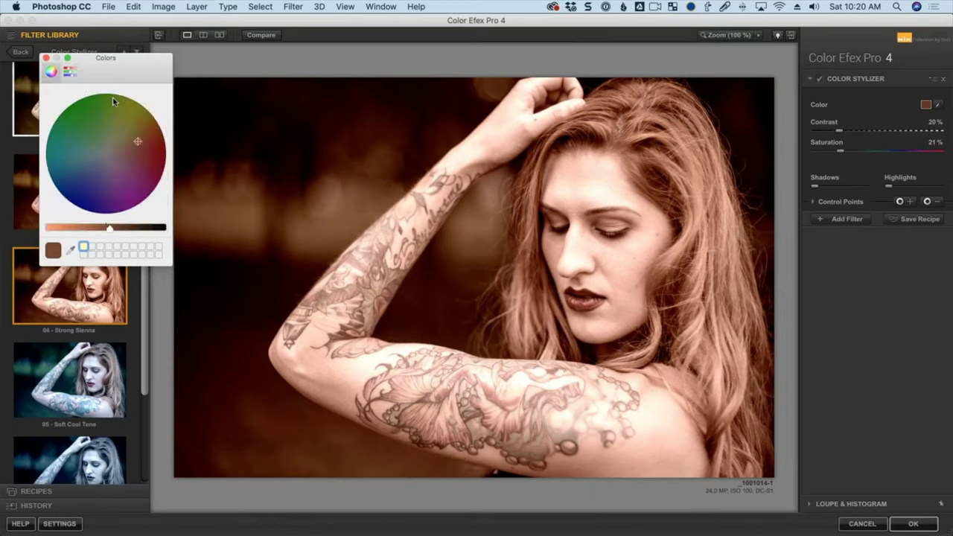
pyautogui.click(45, 57)
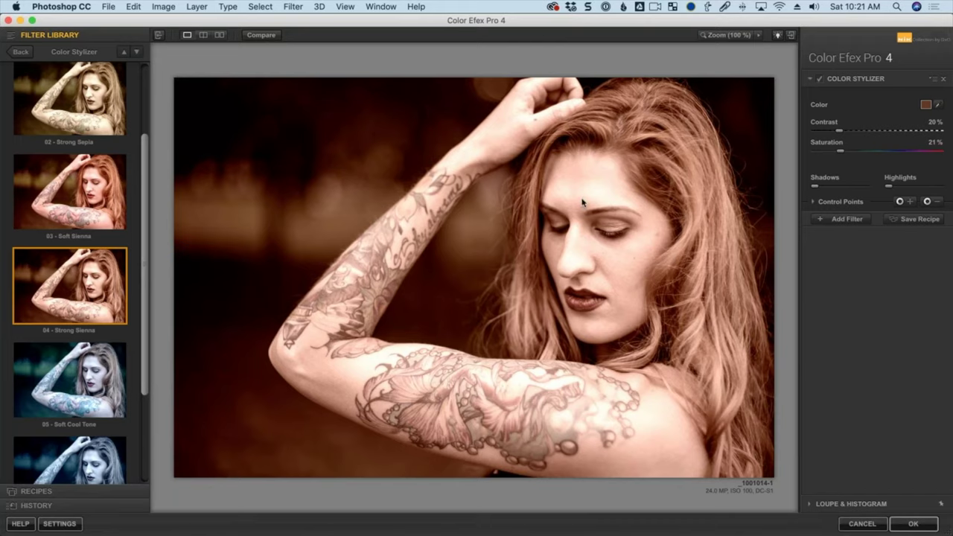
pyautogui.click(78, 79)
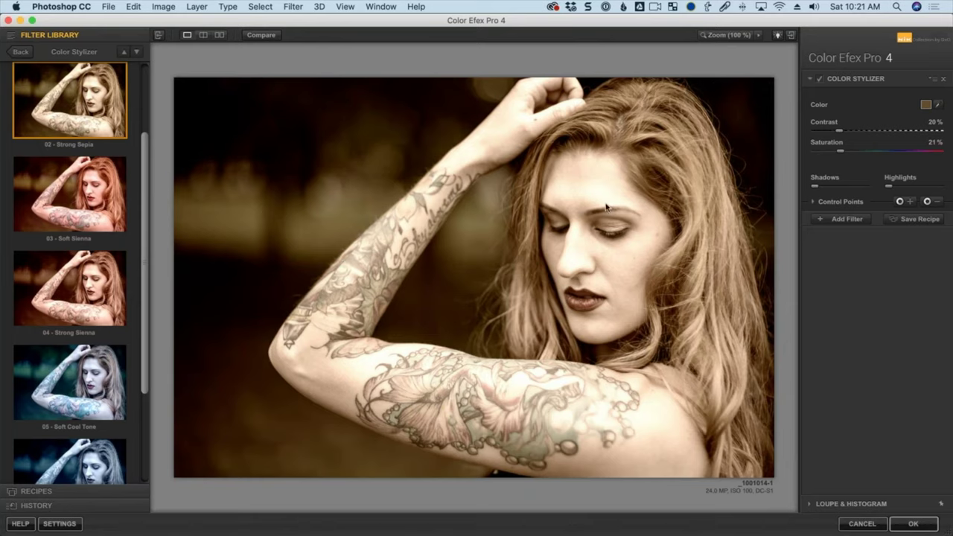
# Add a B/W Conversion filter to the stack and move Color Stylizer below it.
pyautogui.click(839, 219)
pyautogui.click(28, 54)
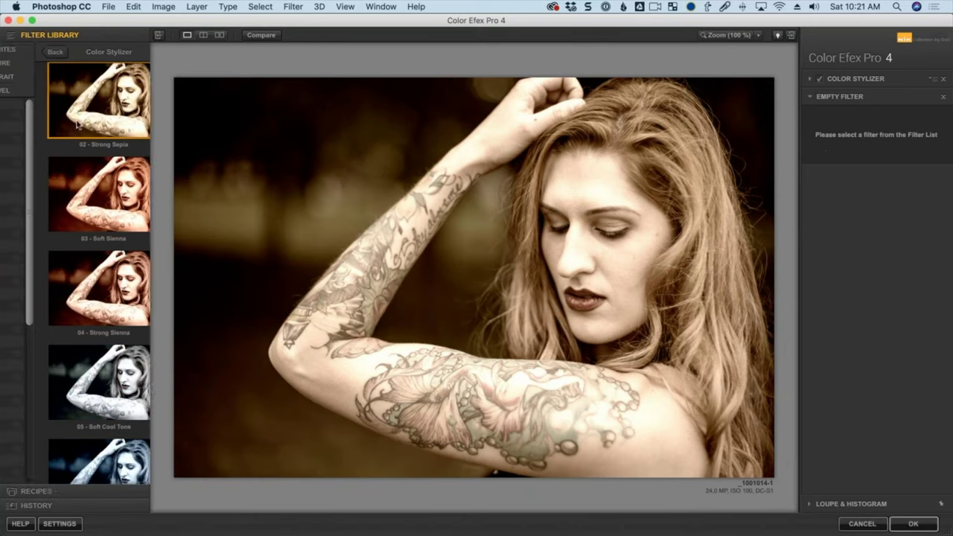
pyautogui.click(72, 104)
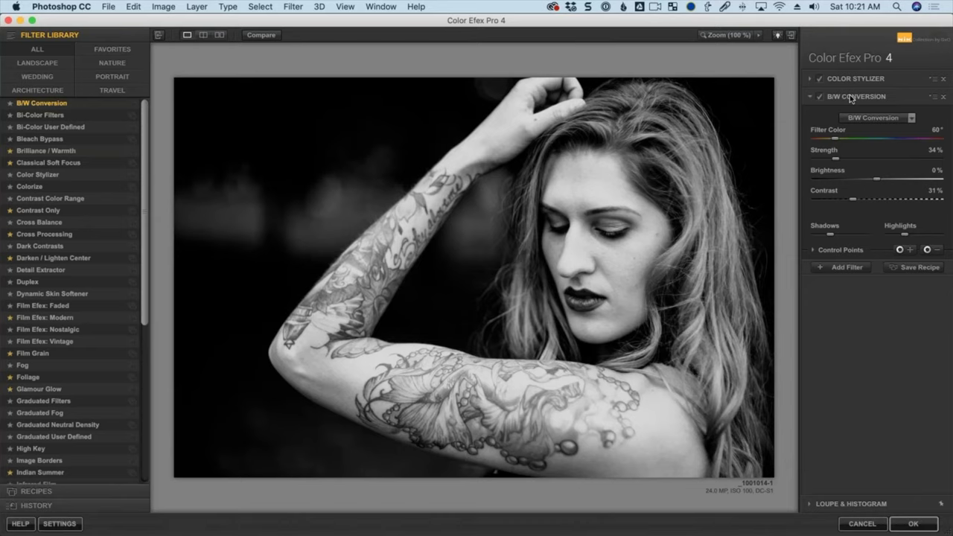
pyautogui.click(852, 99)
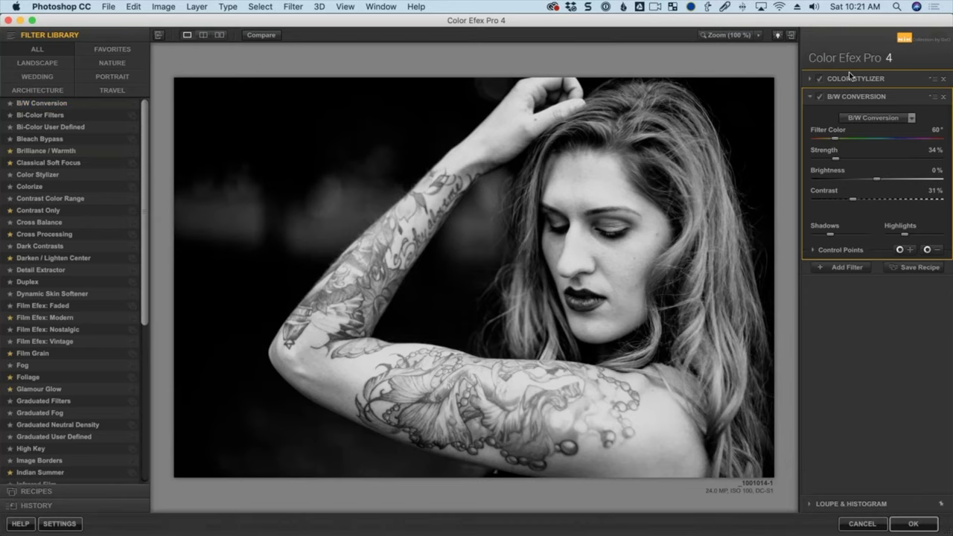
pyautogui.moveTo(849, 77); pyautogui.dragTo(856, 112)
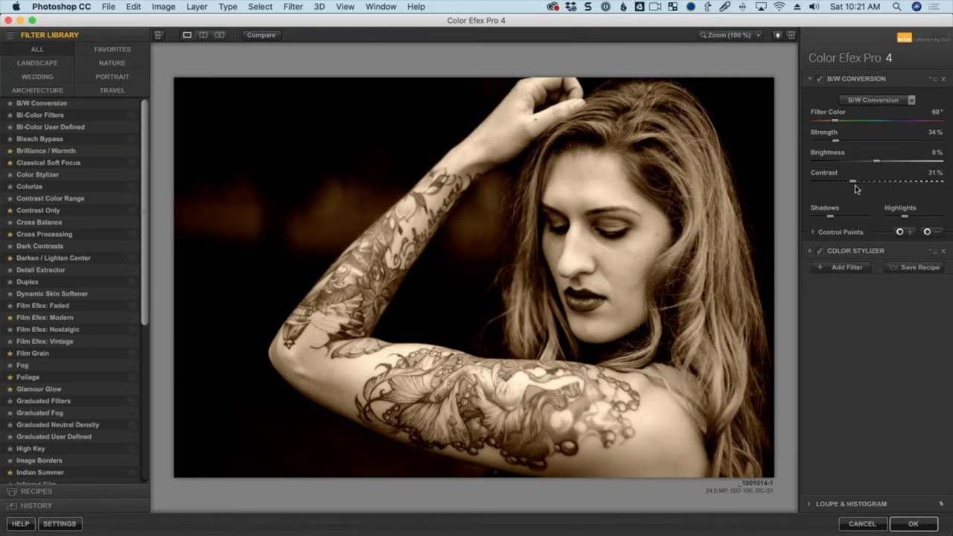
# Set the B/W Conversion contrast to 9%, and the Color Stylizer contrast to 7% and saturation to 0%.
pyautogui.moveTo(854, 183); pyautogui.dragTo(825, 185)
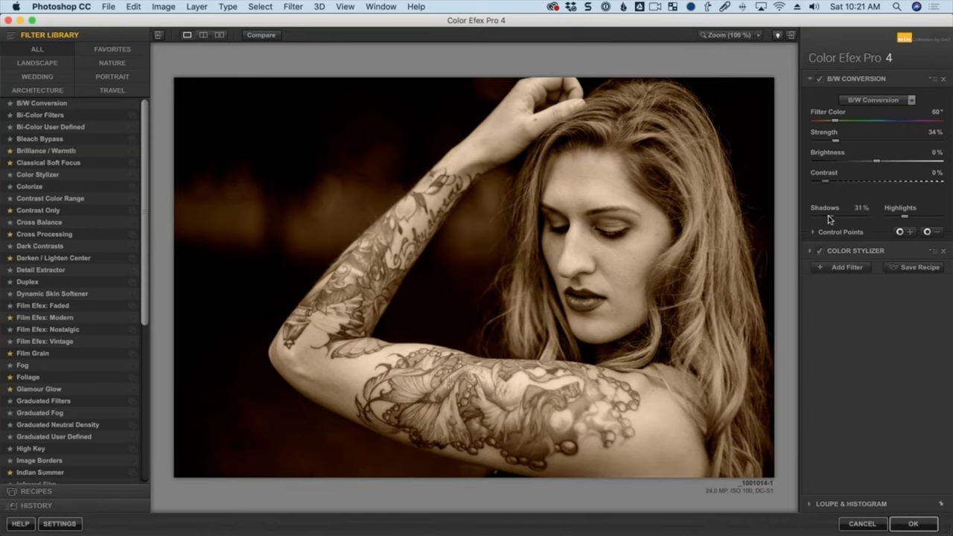
pyautogui.click(811, 251)
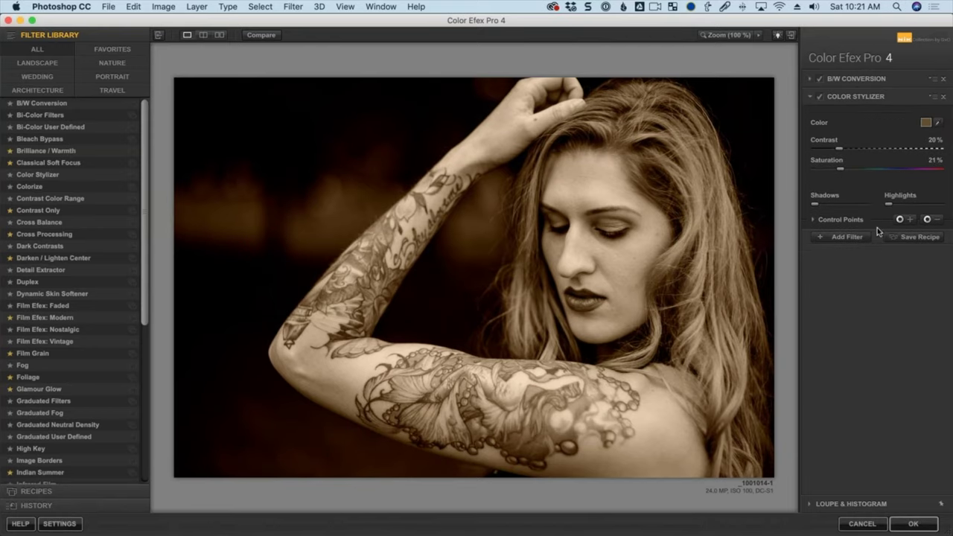
pyautogui.moveTo(838, 173); pyautogui.dragTo(817, 172)
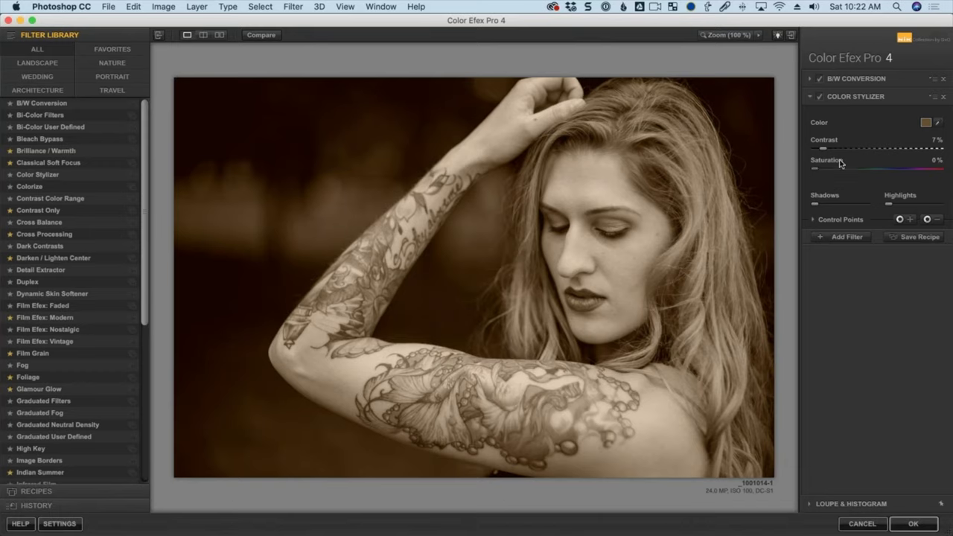
# Save the current filter stack as a custom recipe named "My Sepia Look".
pyautogui.click(912, 237)
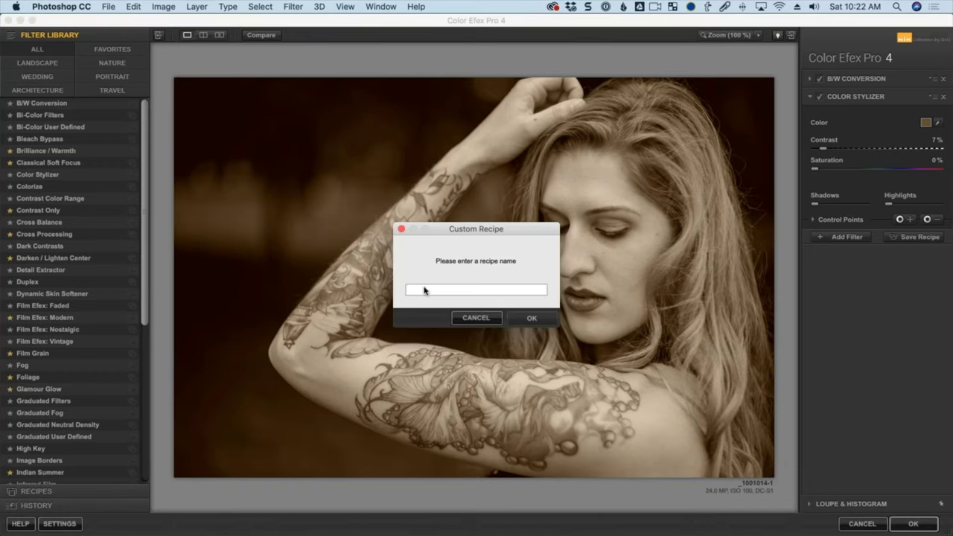
pyautogui.write('My Se')
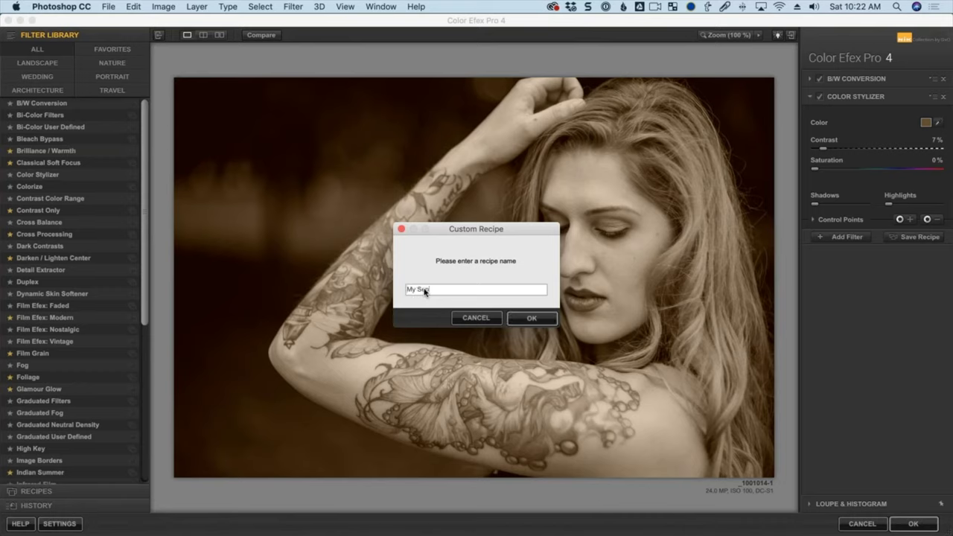
pyautogui.write('pia Look')
pyautogui.press('Return')
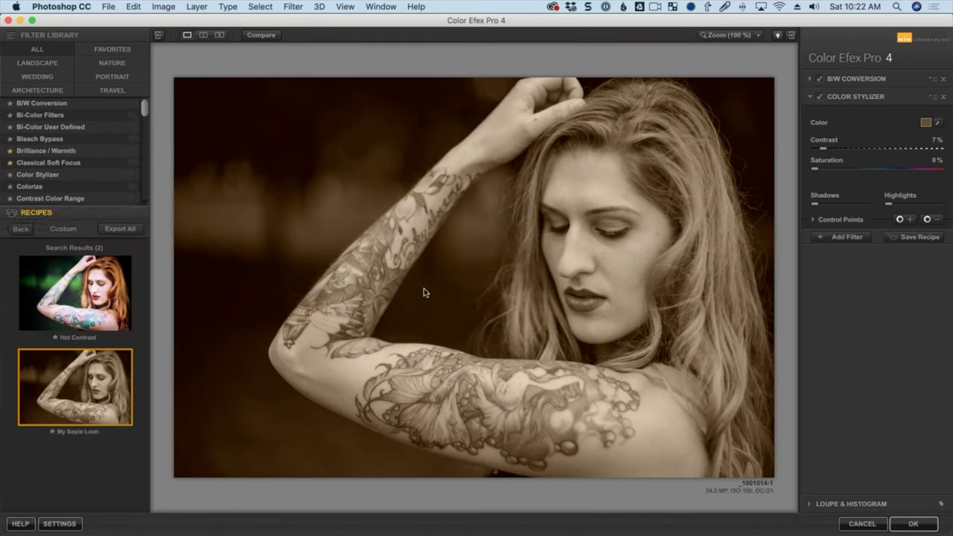
# Compare the custom recipes Hot Contrast and My Sepia Look on the portrait, finishing on My Sepia Look.
pyautogui.moveTo(86, 165)
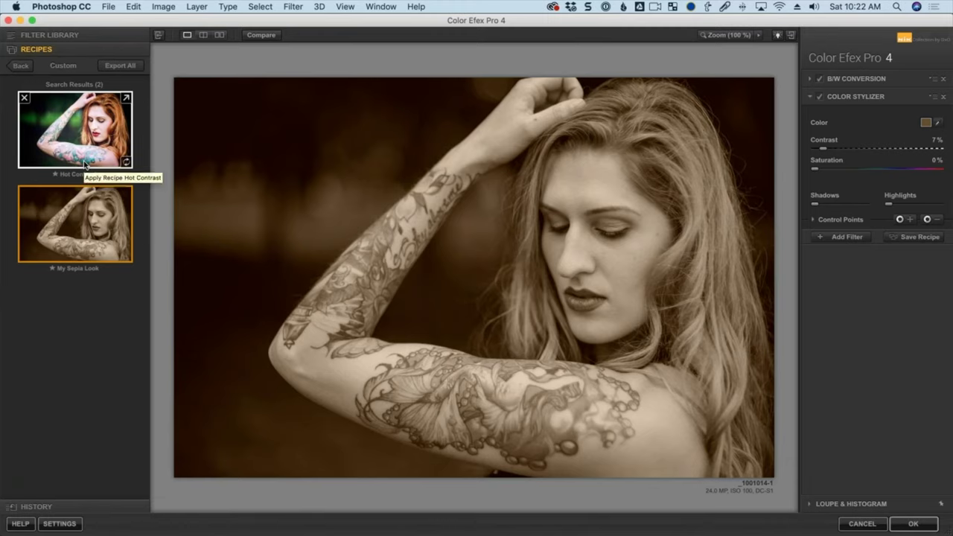
pyautogui.moveTo(69, 232)
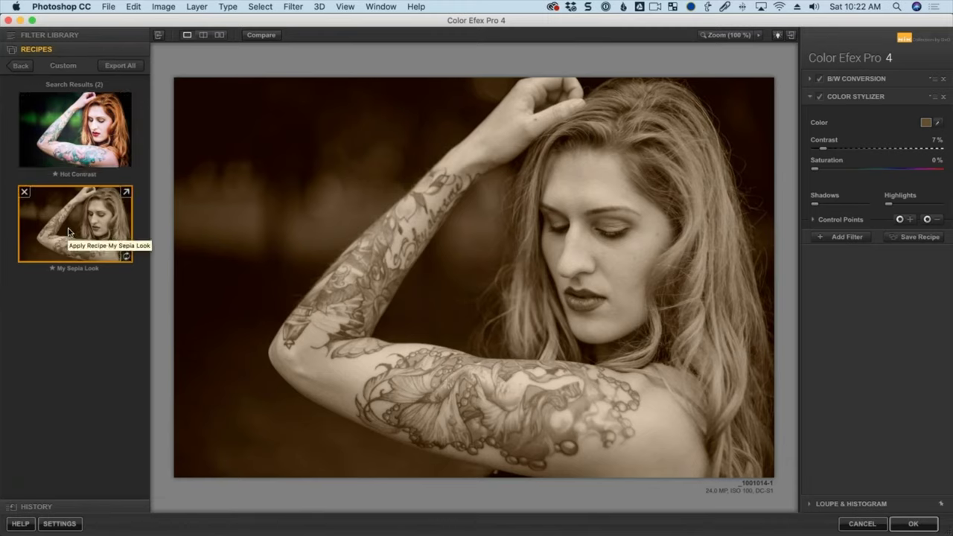
pyautogui.click(68, 125)
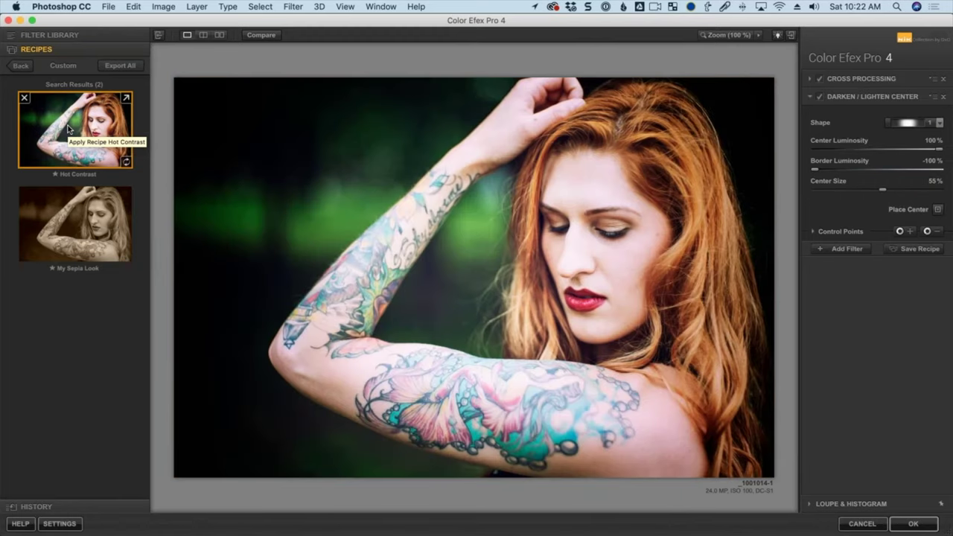
pyautogui.click(69, 215)
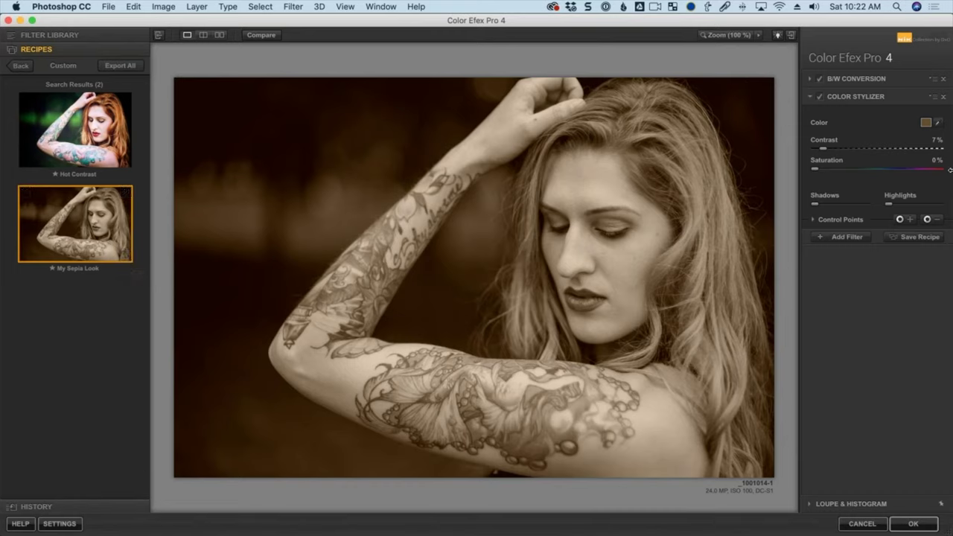
# Set the Color Stylizer contrast to 21% and saturation to 80%, and update the My Sepia Look recipe with these settings.
pyautogui.click(829, 169)
pyautogui.moveTo(831, 148); pyautogui.dragTo(915, 170)
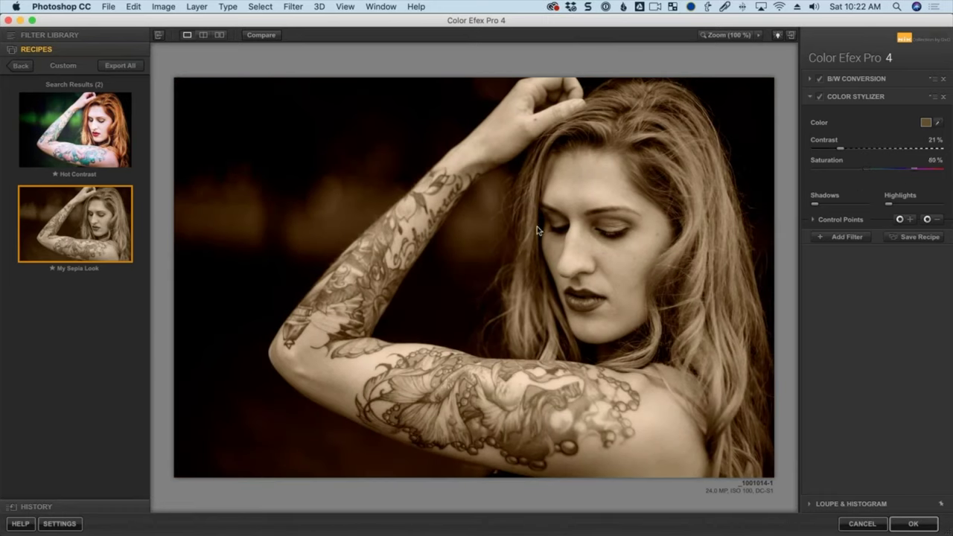
pyautogui.moveTo(117, 208)
pyautogui.click(127, 257)
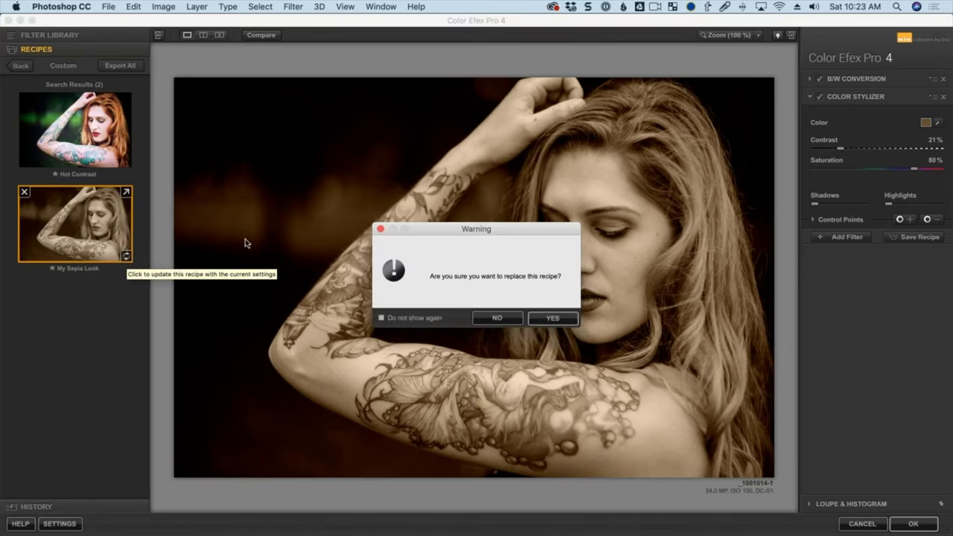
pyautogui.click(553, 319)
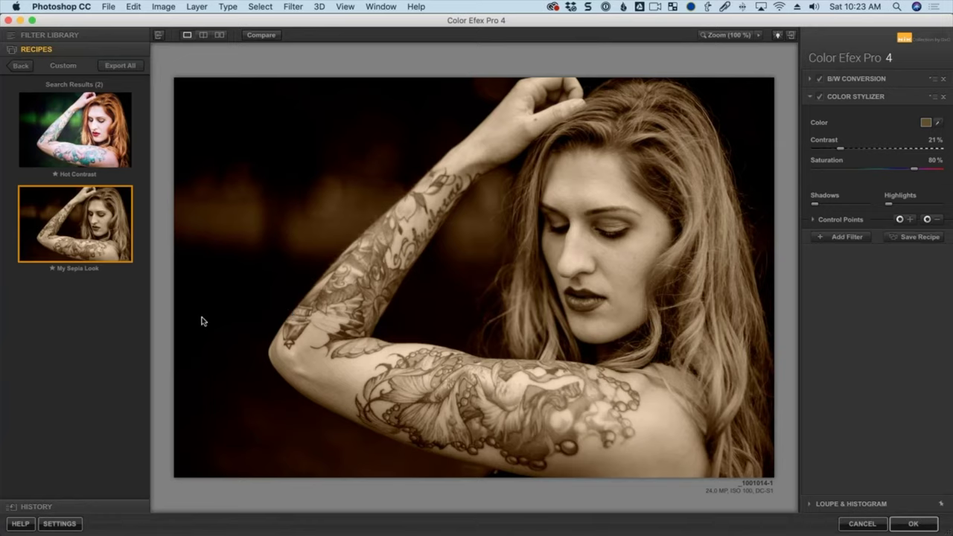
# Return to the filter library and remove both the B/W Conversion and Color Stylizer filters.
pyautogui.click(23, 66)
pyautogui.click(50, 35)
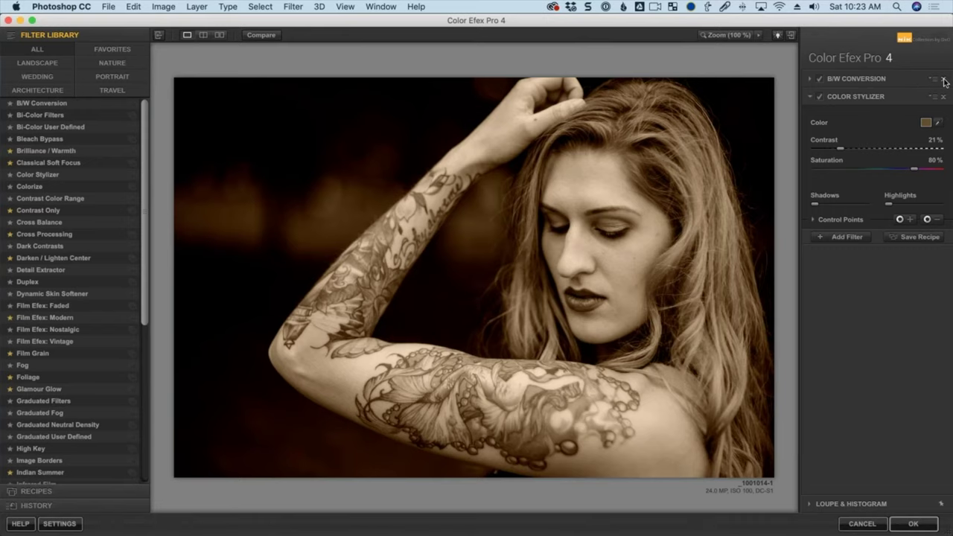
pyautogui.click(943, 79)
pyautogui.click(943, 79)
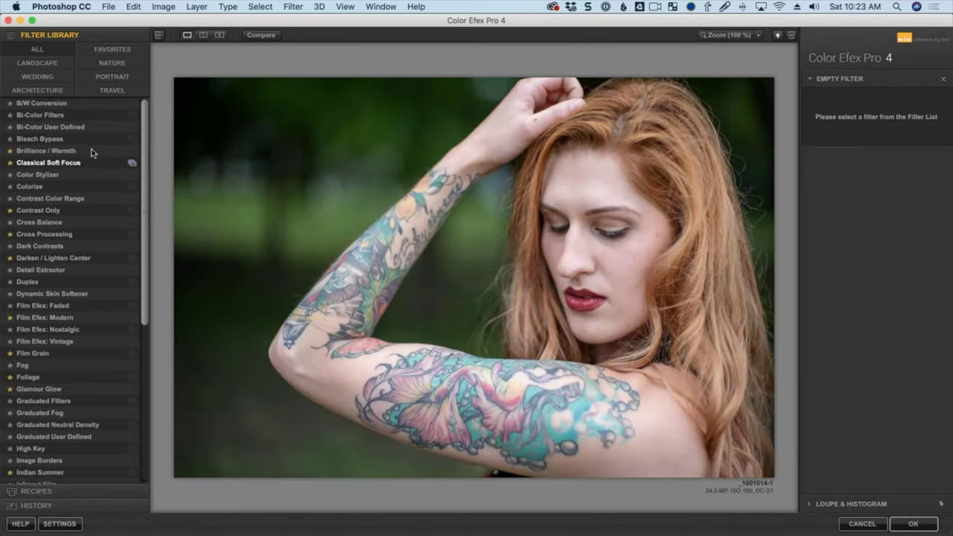
# Apply the Colorize filter to the portrait with its 01 - Cool Blue preset.
pyautogui.click(67, 188)
pyautogui.click(131, 186)
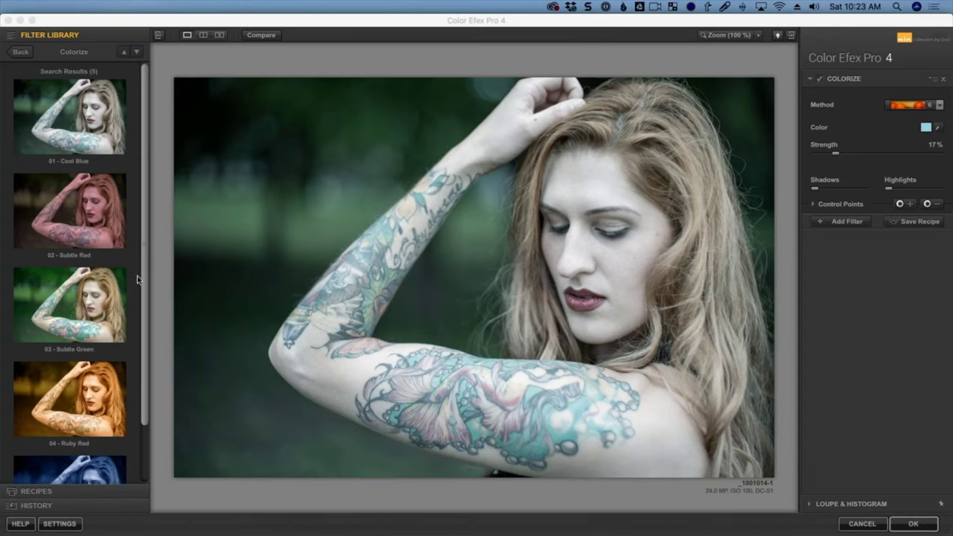
pyautogui.click(76, 114)
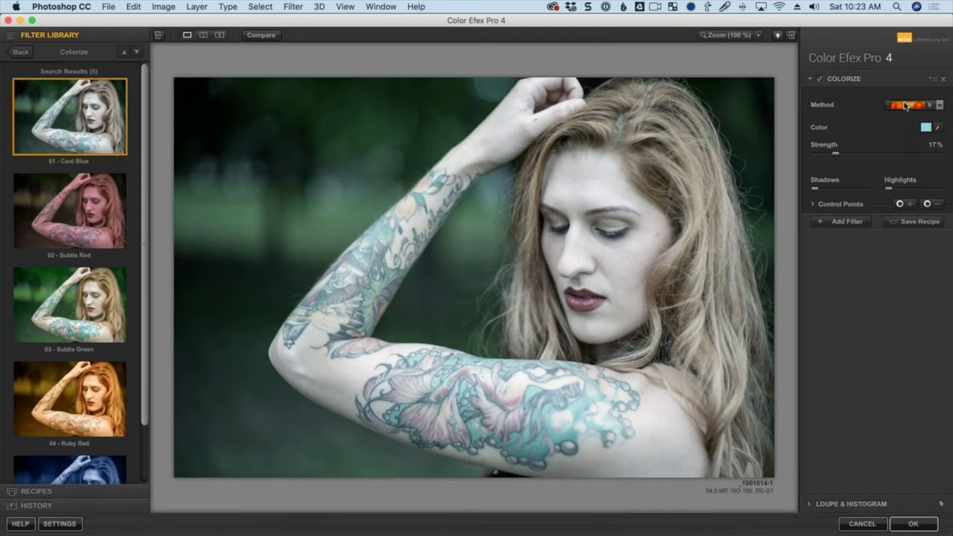
# Try different Colorize methods on the portrait, starting with method 3 and finishing on method 5.
pyautogui.click(939, 105)
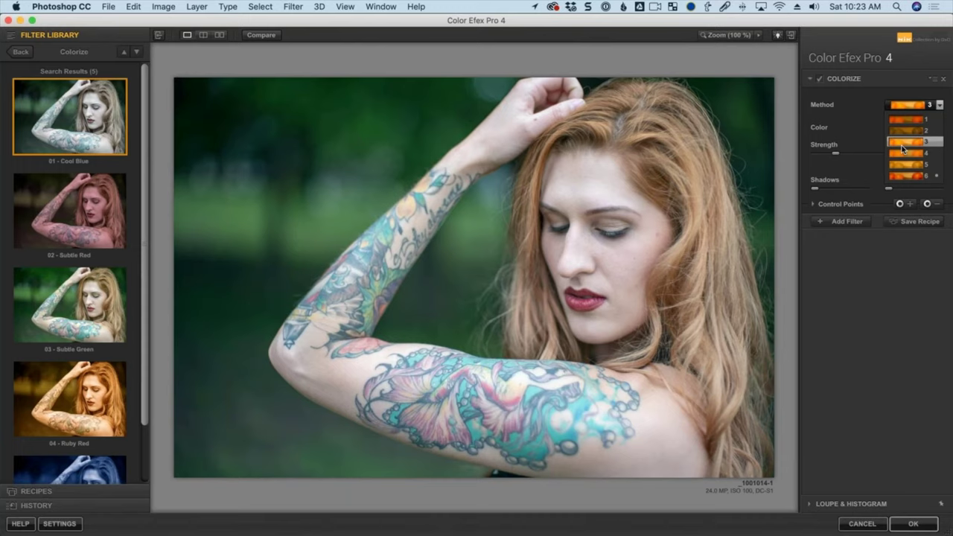
pyautogui.click(904, 146)
pyautogui.click(932, 105)
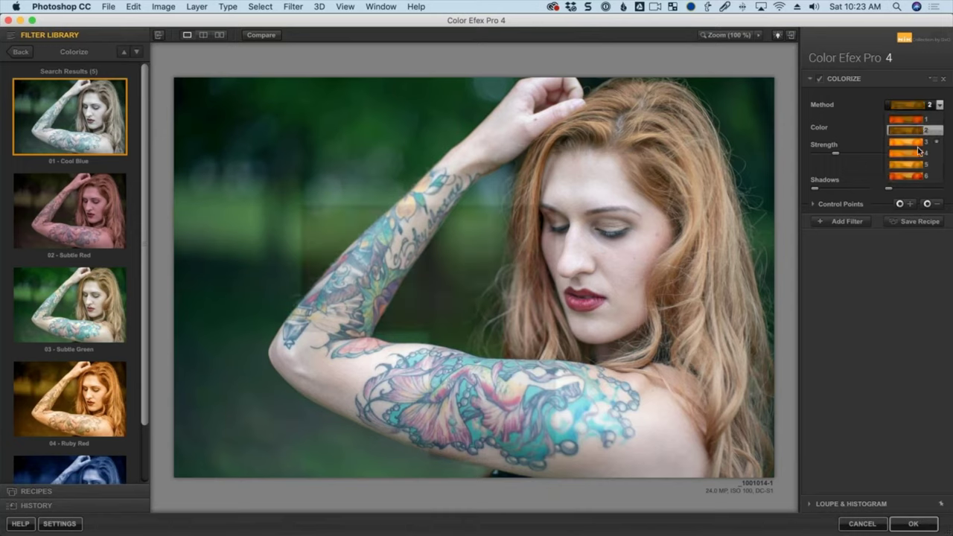
pyautogui.click(920, 151)
pyautogui.click(932, 108)
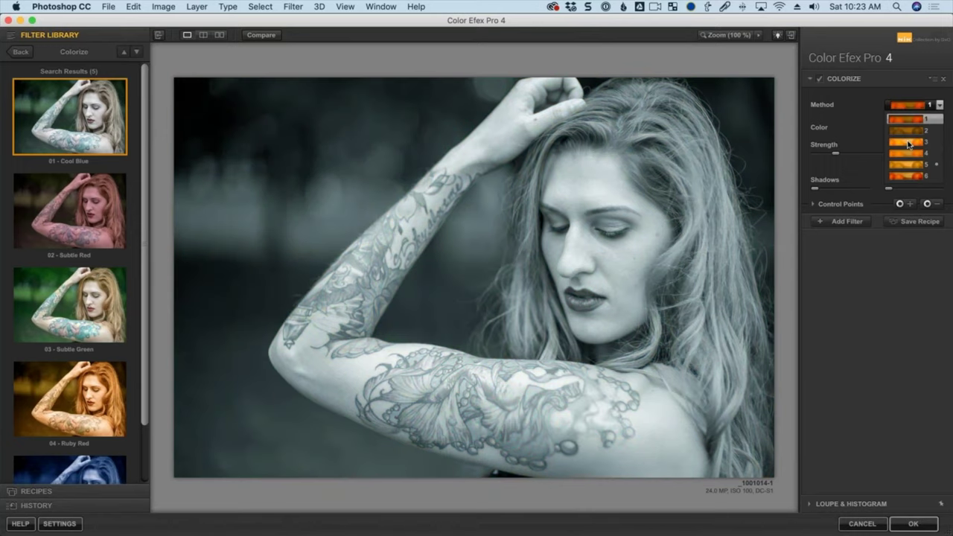
pyautogui.click(908, 165)
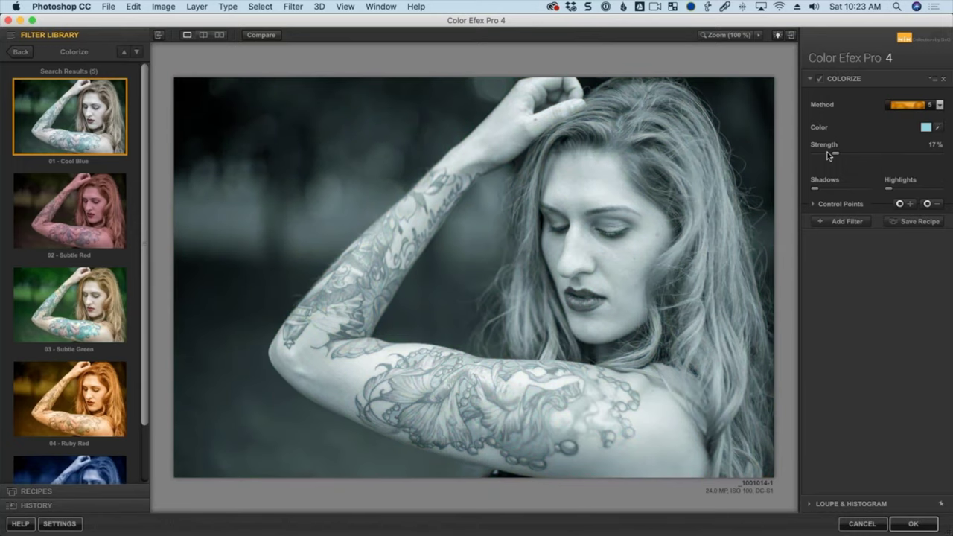
# Try Colorize method 2 and the presets Subtle Red, Subtle Green, Ruby Red and Cynanotype, finishing on 03 - Subtle Green.
pyautogui.click(931, 105)
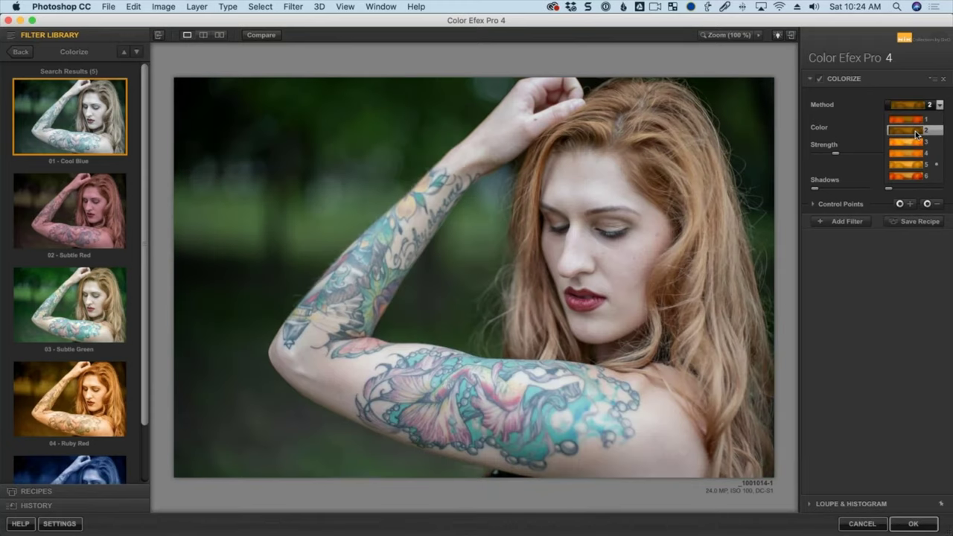
pyautogui.click(916, 131)
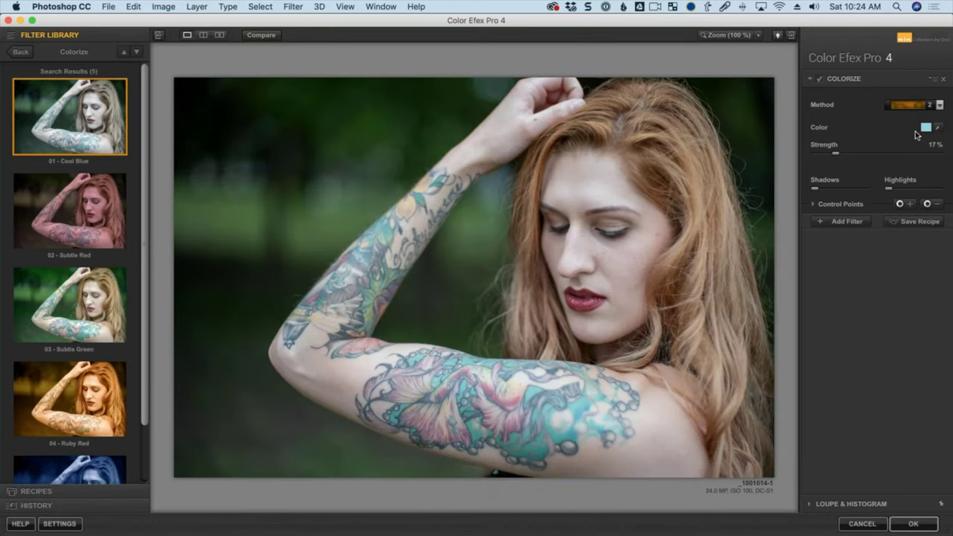
pyautogui.click(45, 246)
pyautogui.click(81, 296)
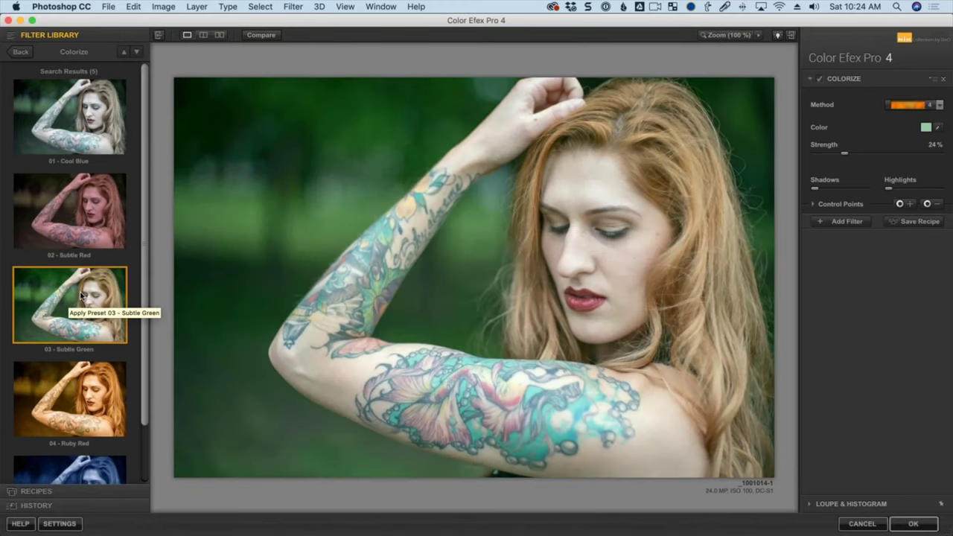
pyautogui.click(77, 393)
pyautogui.scroll(-3, 67, 417)
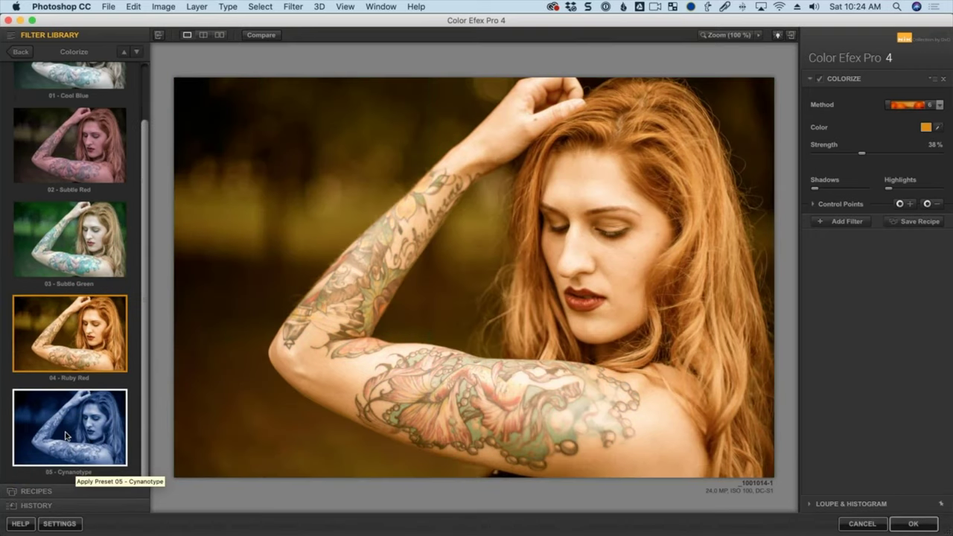
pyautogui.click(66, 436)
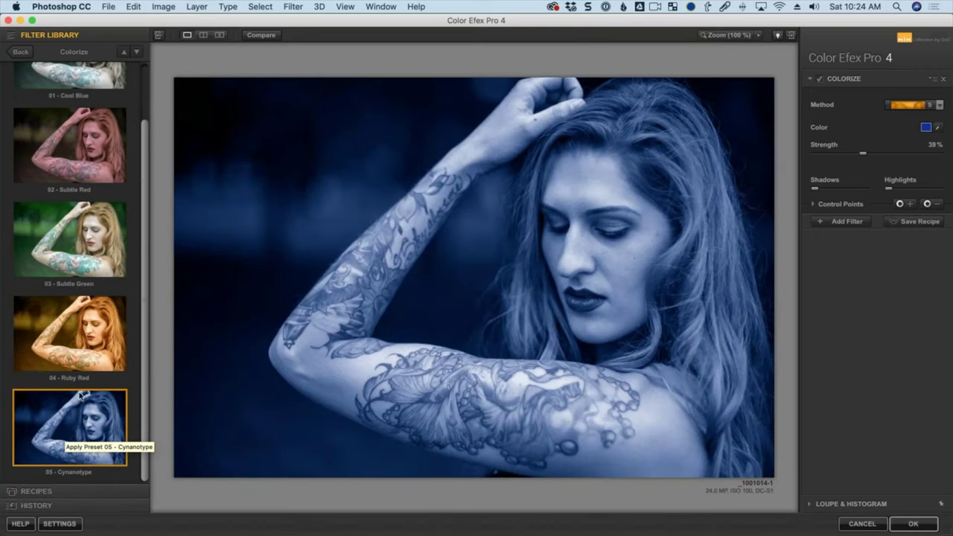
pyautogui.click(85, 267)
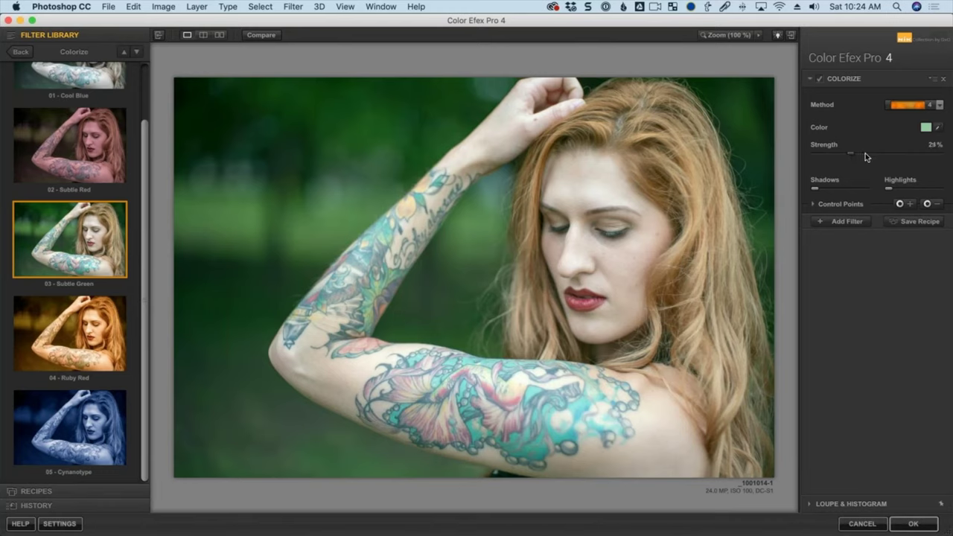
# Set the Colorize strength to 22% and shift the tint to teal by setting red to 51 and reducing the green value.
pyautogui.moveTo(858, 154); pyautogui.dragTo(842, 153)
pyautogui.click(926, 128)
pyautogui.moveTo(75, 149); pyautogui.dragTo(68, 149)
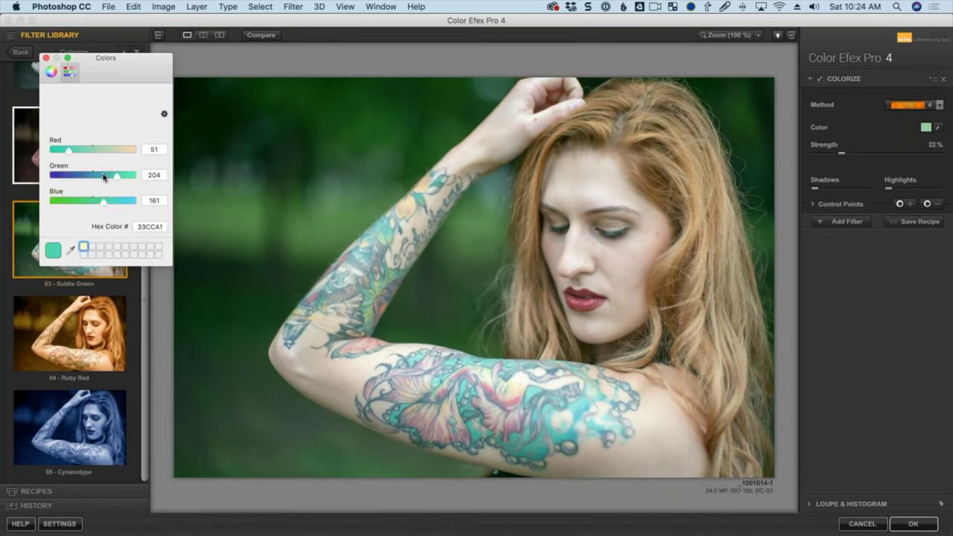
pyautogui.moveTo(106, 175); pyautogui.dragTo(100, 175)
pyautogui.click(45, 57)
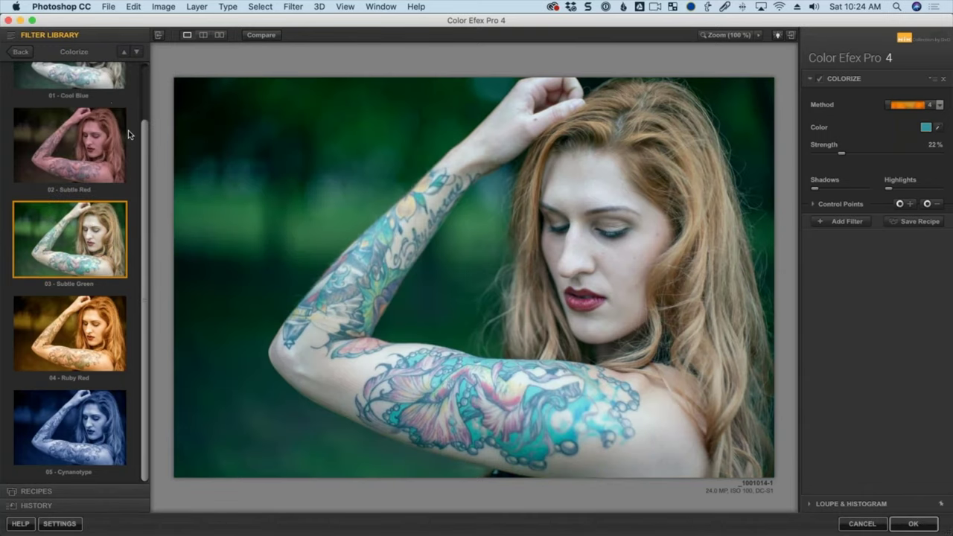
# Replace Colorize with the Contrast Color Range filter and compare its Red, Yellow/Green, Blue and Magenta presets, finishing on 02 - Yellow/Green.
pyautogui.click(137, 53)
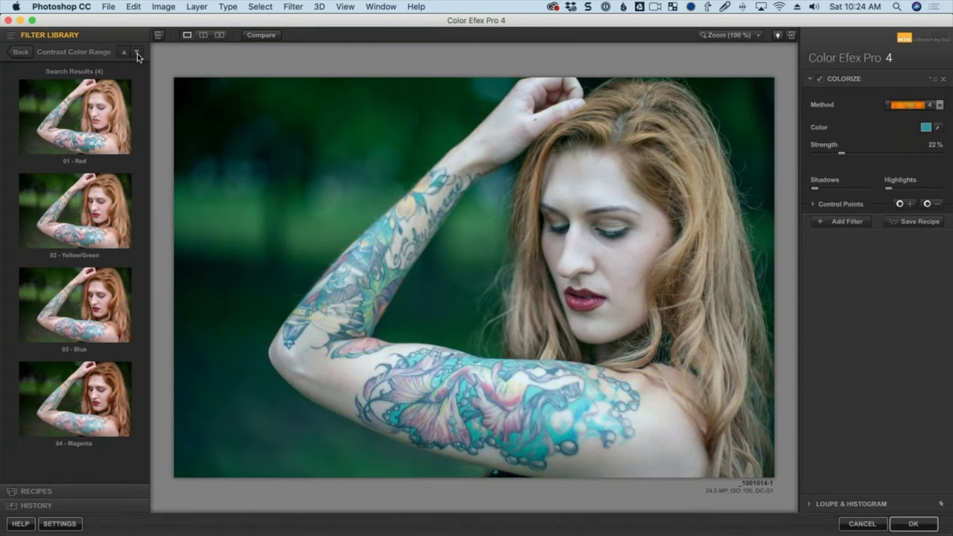
pyautogui.click(105, 132)
pyautogui.click(75, 213)
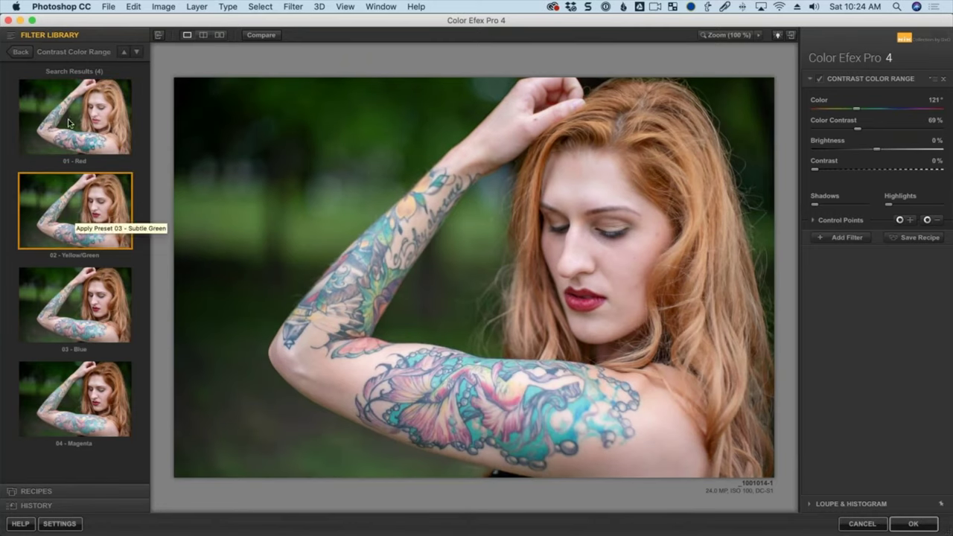
pyautogui.click(72, 122)
pyautogui.click(73, 216)
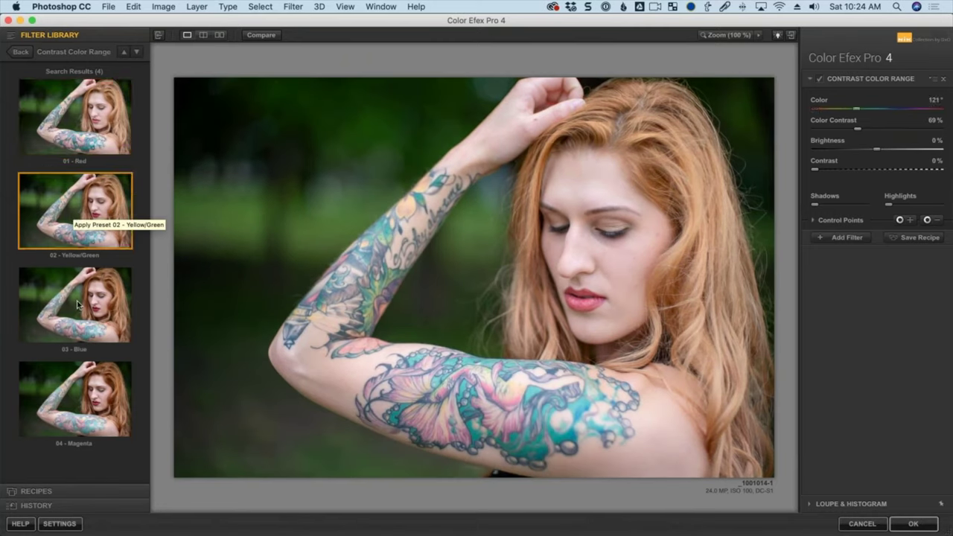
pyautogui.click(71, 321)
pyautogui.click(70, 395)
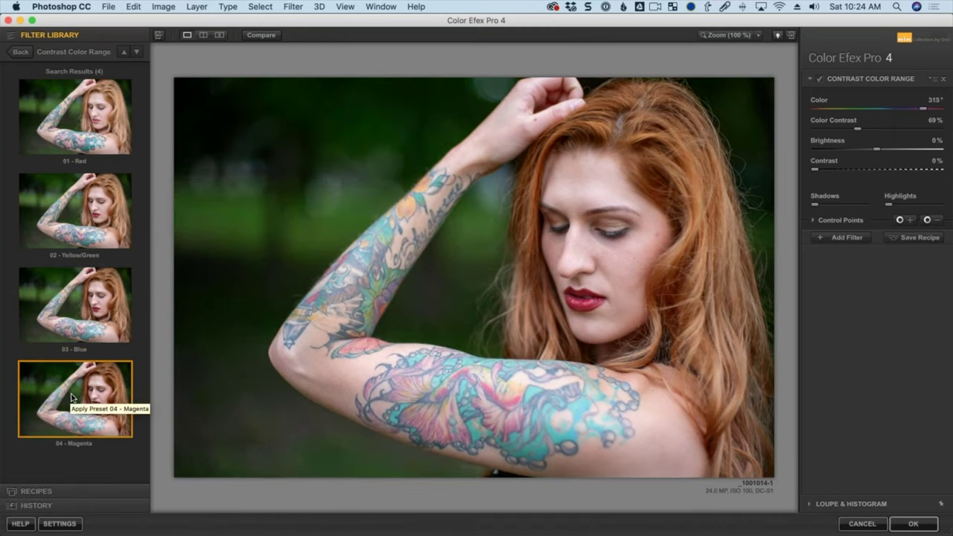
pyautogui.click(90, 224)
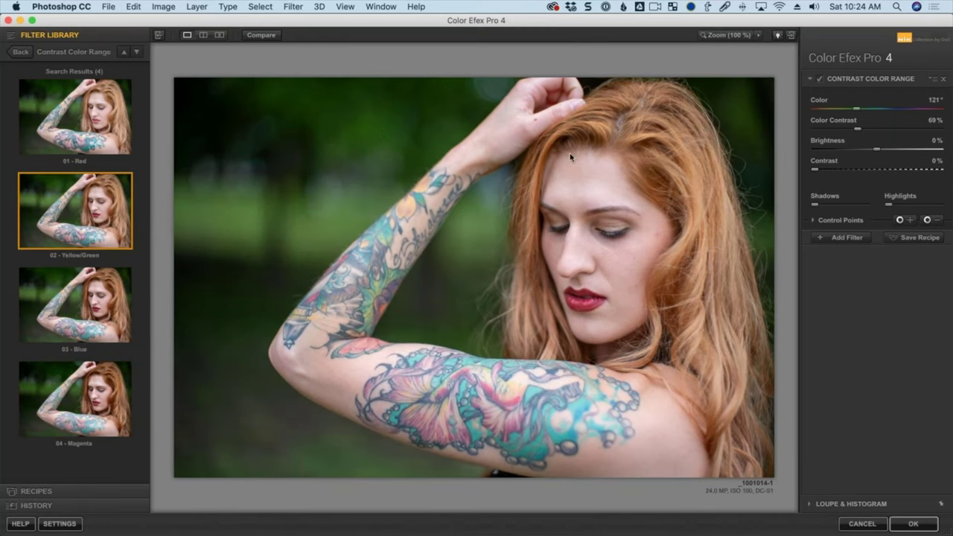
# Switch to the Contrast Only filter and try its Contrast Only and Traditional Contrast presets, settling on 03 - Soft Contrast.
pyautogui.click(138, 53)
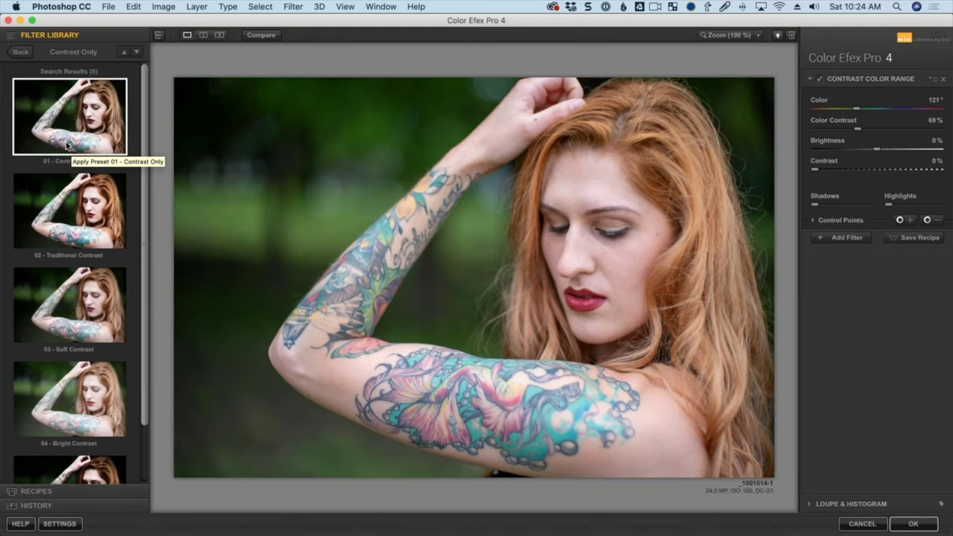
pyautogui.click(67, 146)
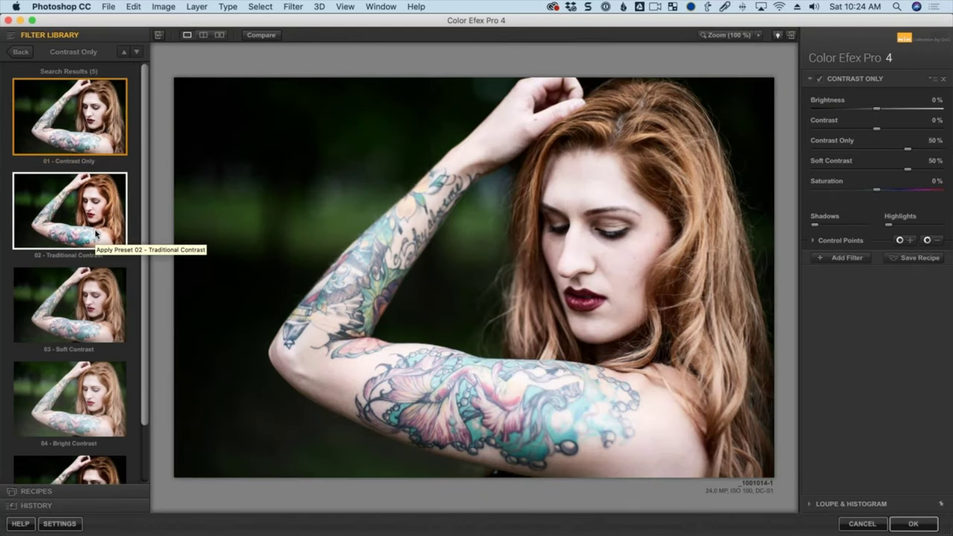
pyautogui.click(95, 234)
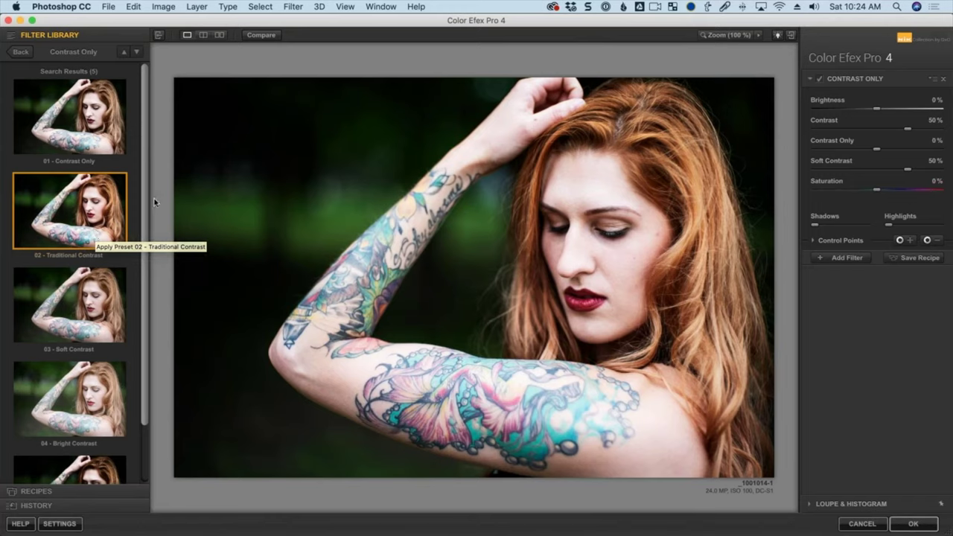
pyautogui.scroll(-3, 140, 331)
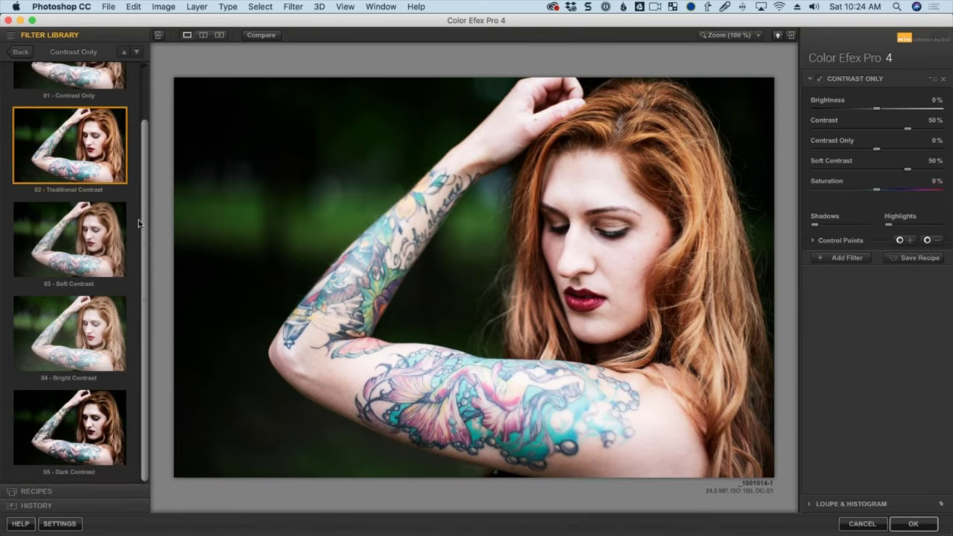
pyautogui.click(56, 231)
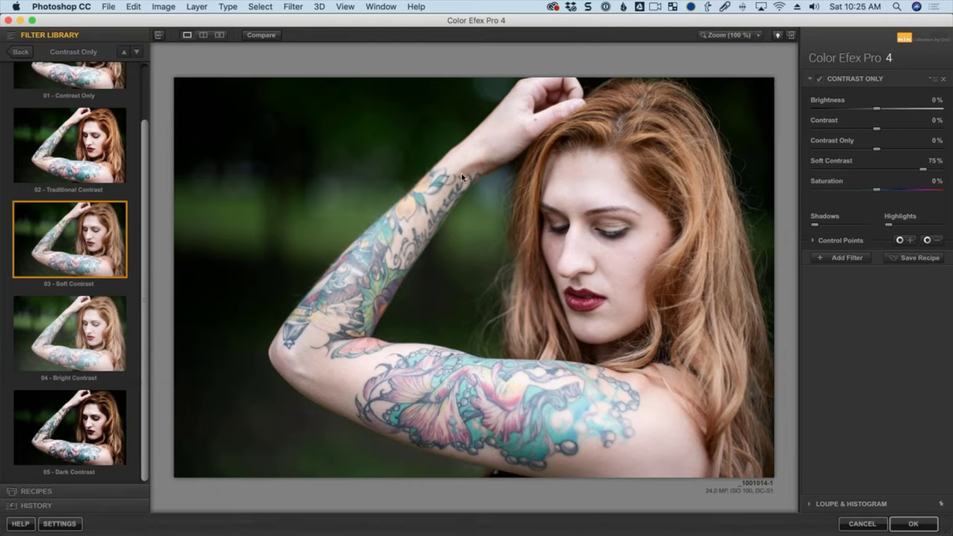
pyautogui.click(22, 53)
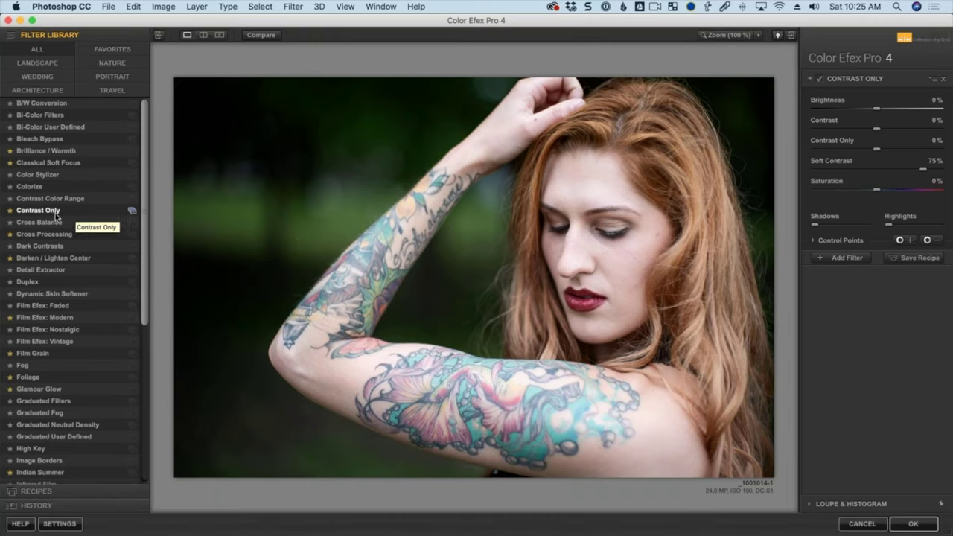
pyautogui.click(128, 210)
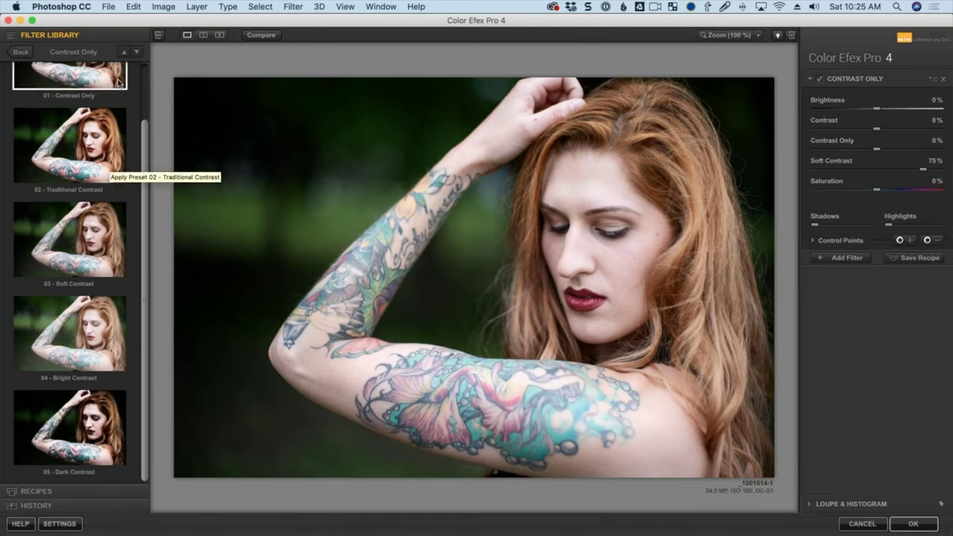
# Apply the Cross Balance filter with its 01 - Cool preset and try the Daylight To Tungsten (1) and Tungsten To Daylight (1) methods.
pyautogui.click(137, 52)
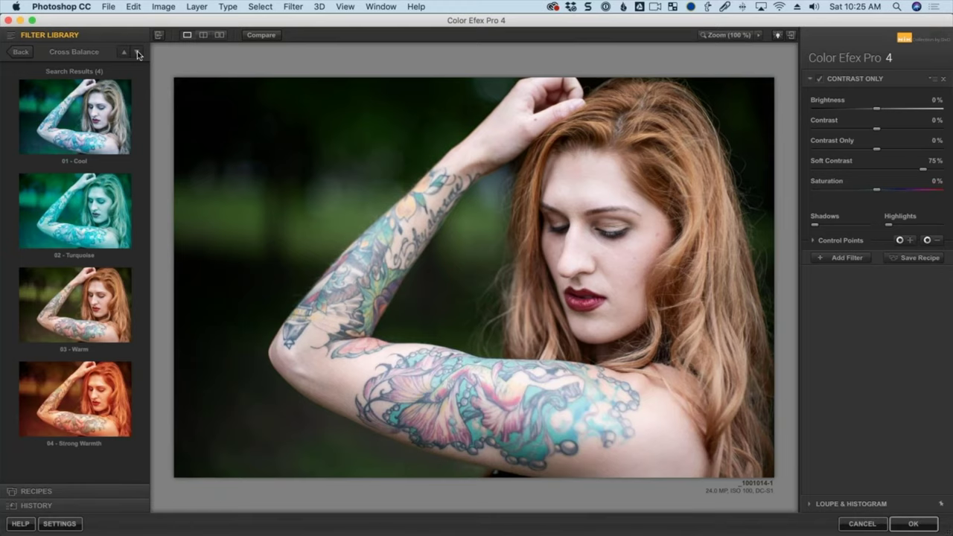
pyautogui.click(40, 136)
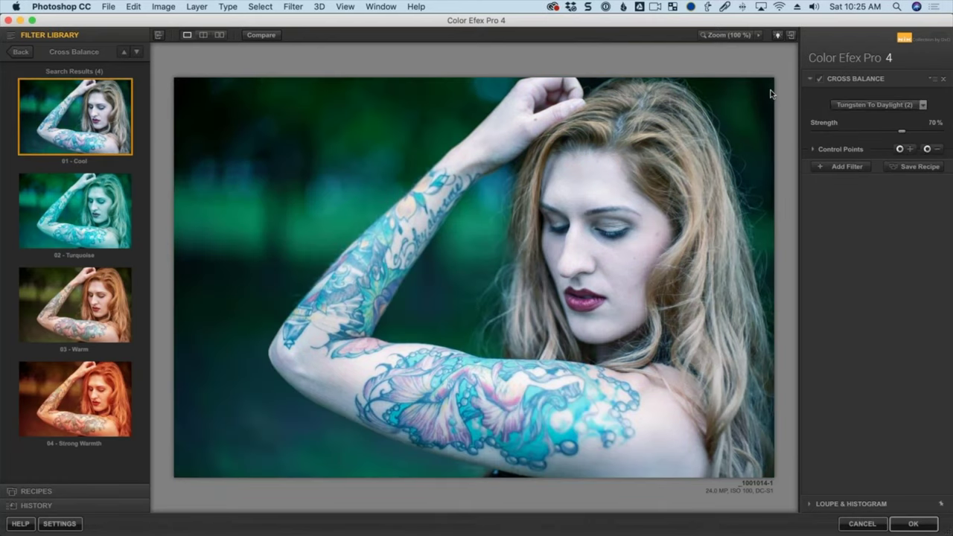
pyautogui.click(851, 105)
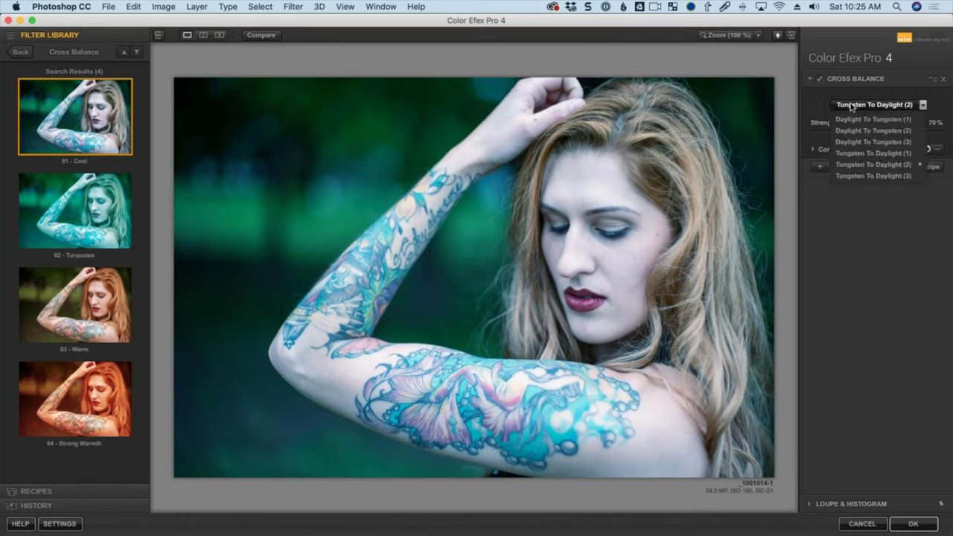
pyautogui.click(853, 119)
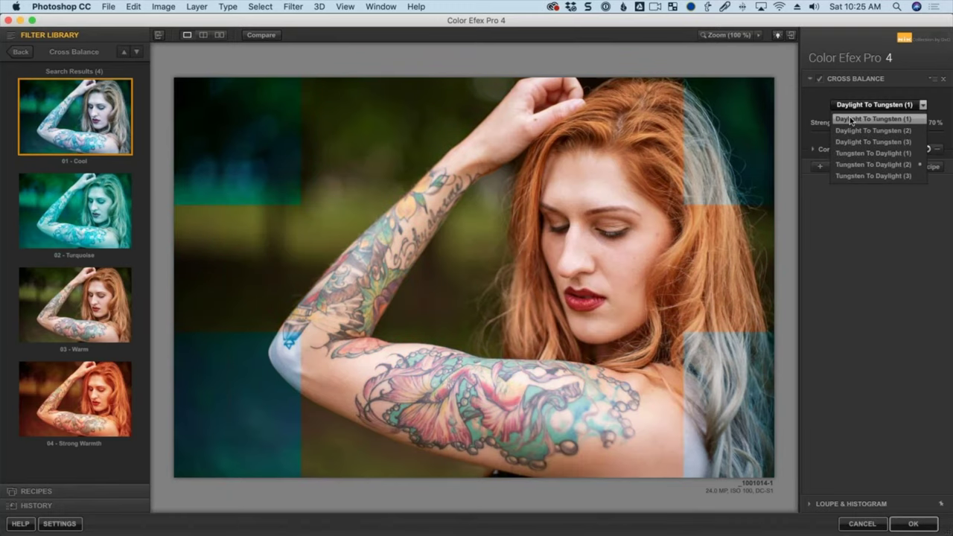
pyautogui.click(857, 153)
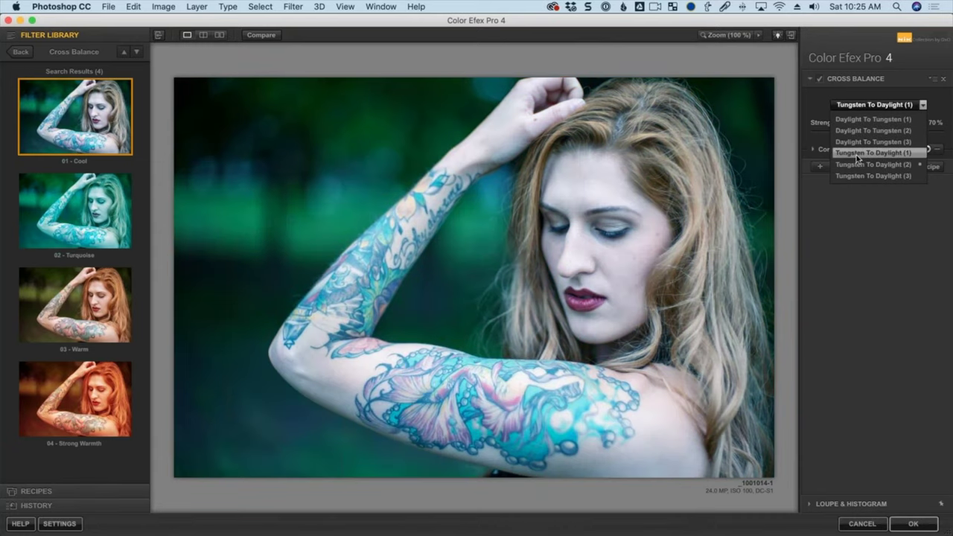
# Compare the Turquoise, Warm and Strong Warmth presets of Cross Balance, finishing on 03 - Warm.
pyautogui.click(95, 206)
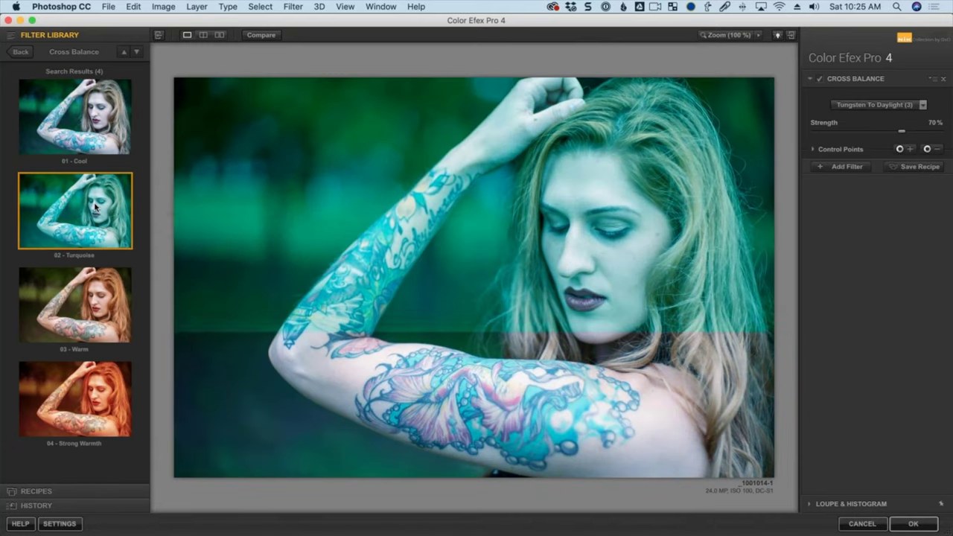
pyautogui.click(83, 283)
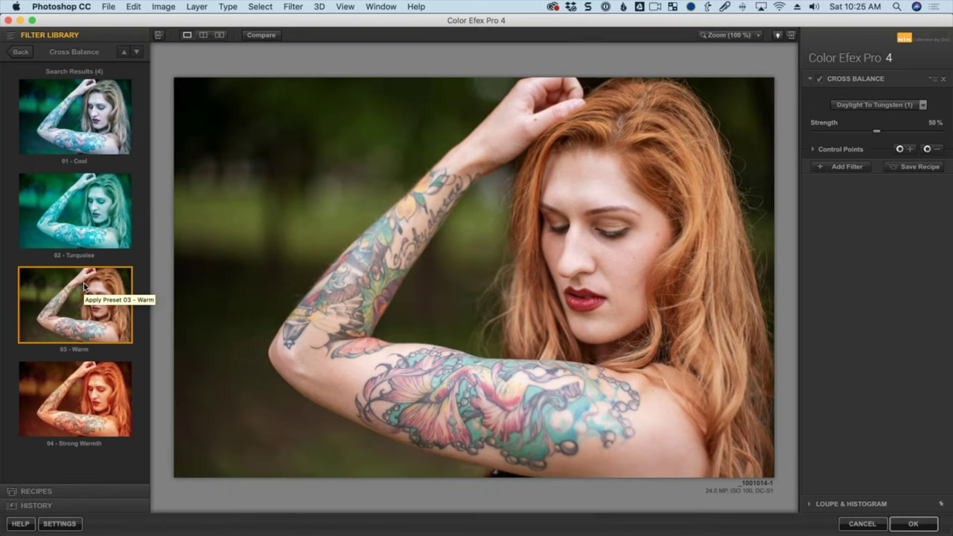
pyautogui.click(91, 409)
pyautogui.click(76, 328)
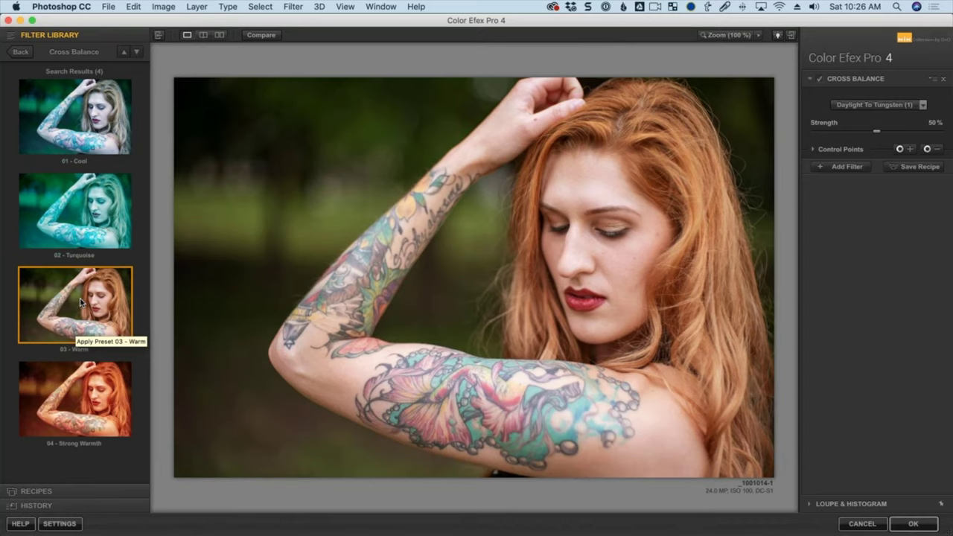
# Apply the Cross Processing filter, previewing methods such as B05 and presets 01 - C41-E6 B02 and 02 - C41-E6 T04, ending on 03 - C41-E6 C04.
pyautogui.click(136, 52)
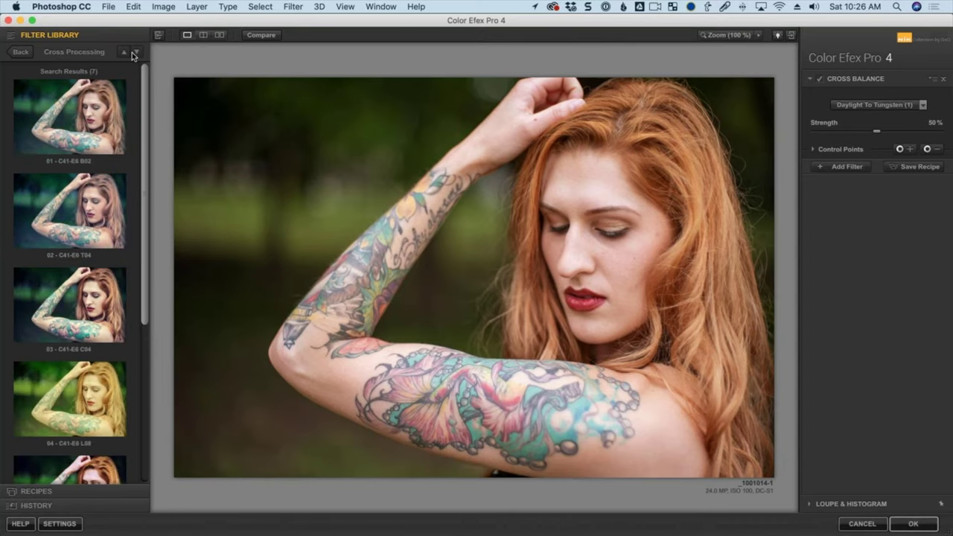
pyautogui.click(88, 118)
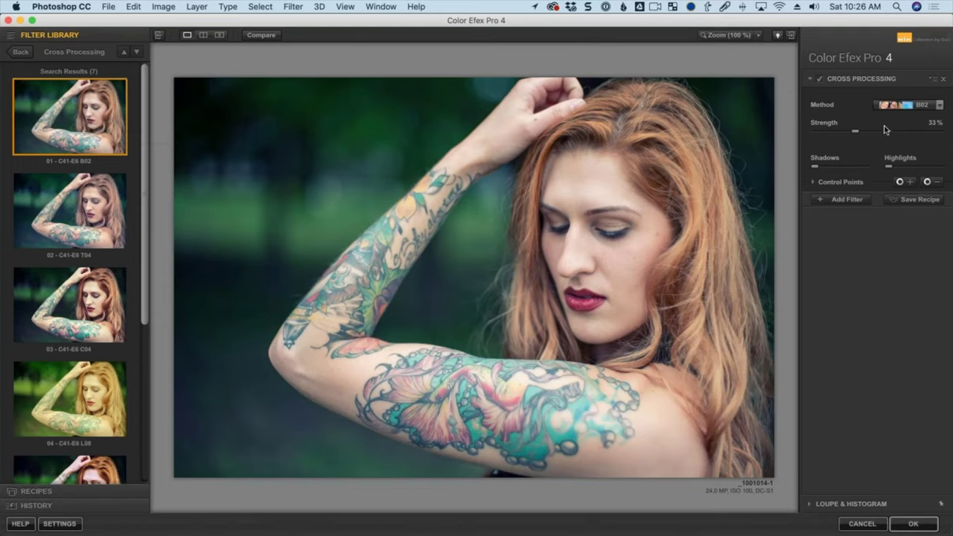
pyautogui.click(933, 106)
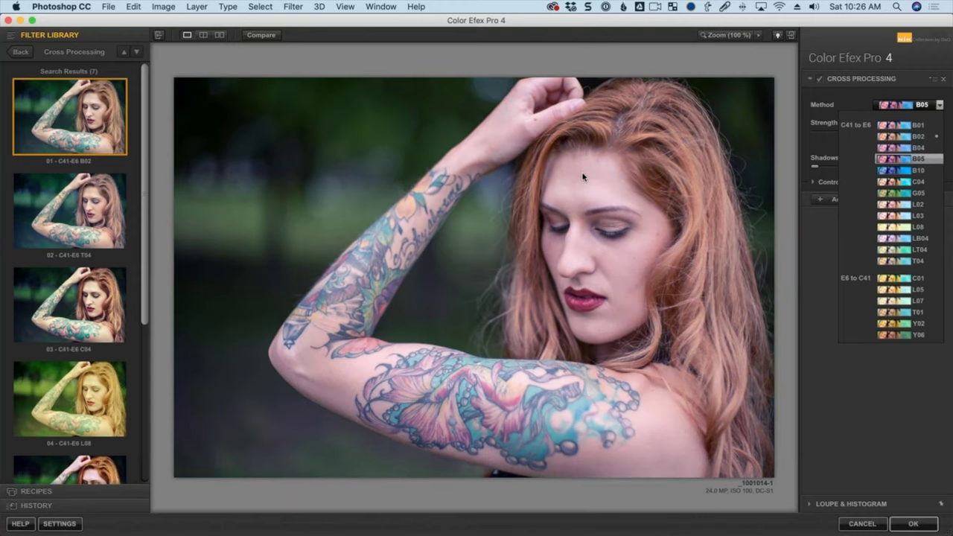
pyautogui.press('Down')
pyautogui.click(97, 195)
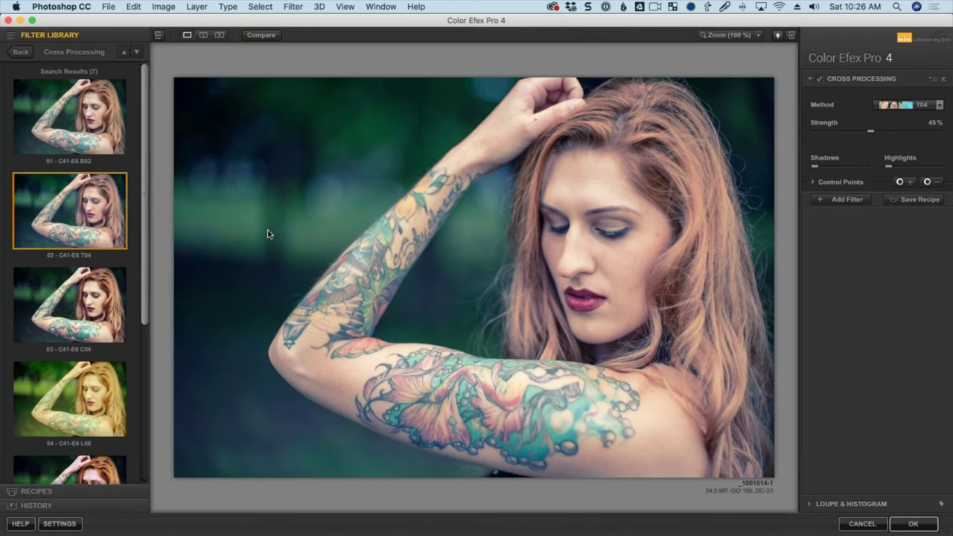
pyautogui.click(86, 304)
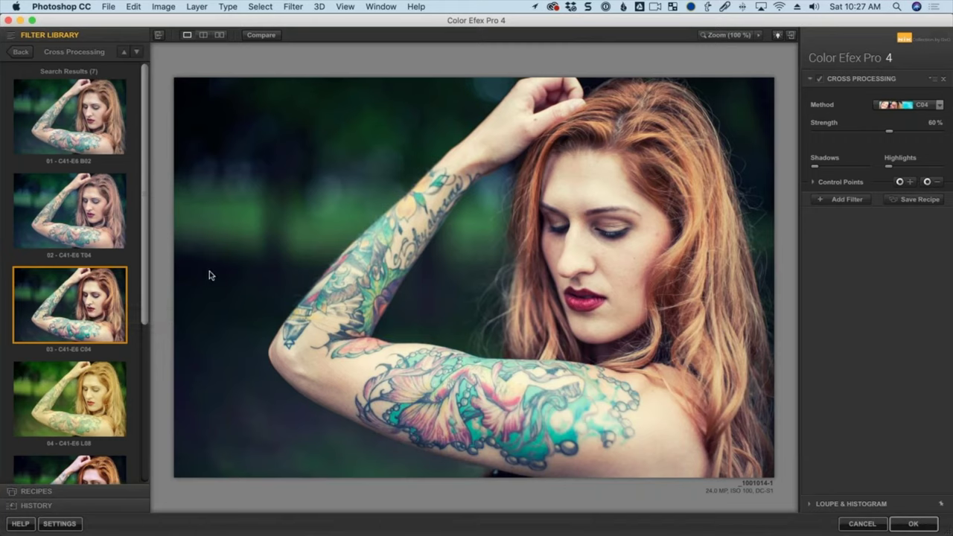
# Add an empty filter slot below Cross Processing and list the favorite filters in the filter library.
pyautogui.click(841, 200)
pyautogui.click(23, 51)
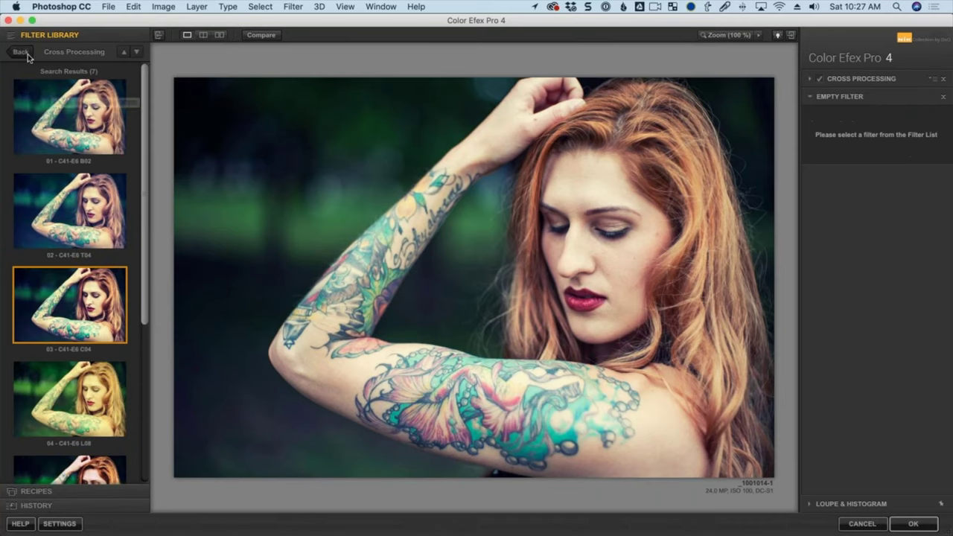
pyautogui.click(109, 50)
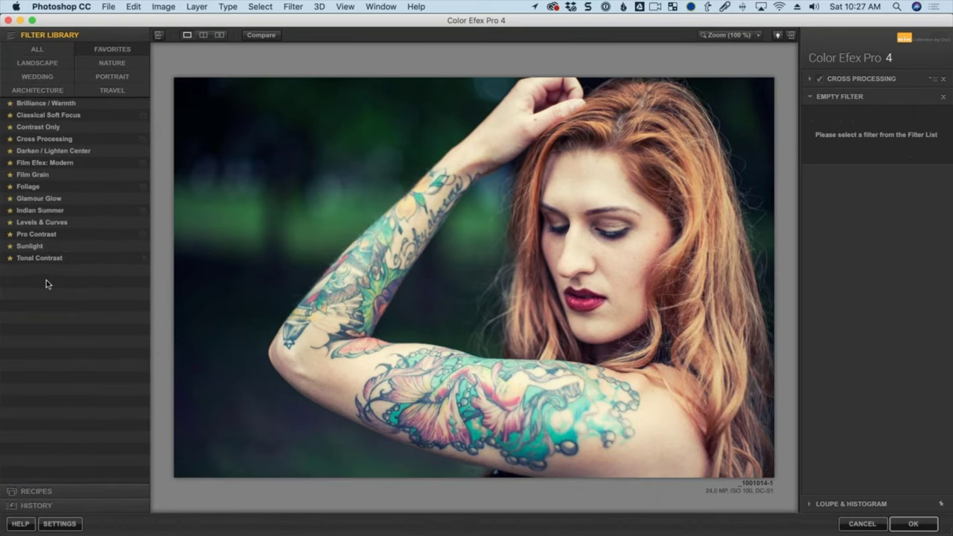
# Add the Film Efex: Modern filter to the empty slot, look through its presets, and move Cross Processing below it.
pyautogui.click(113, 166)
pyautogui.click(144, 163)
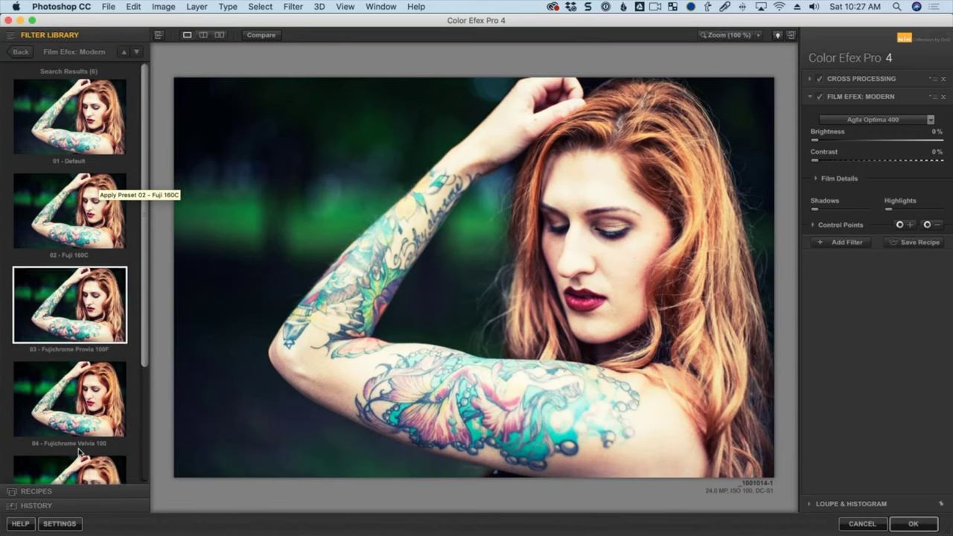
pyautogui.scroll(-5, 139, 329)
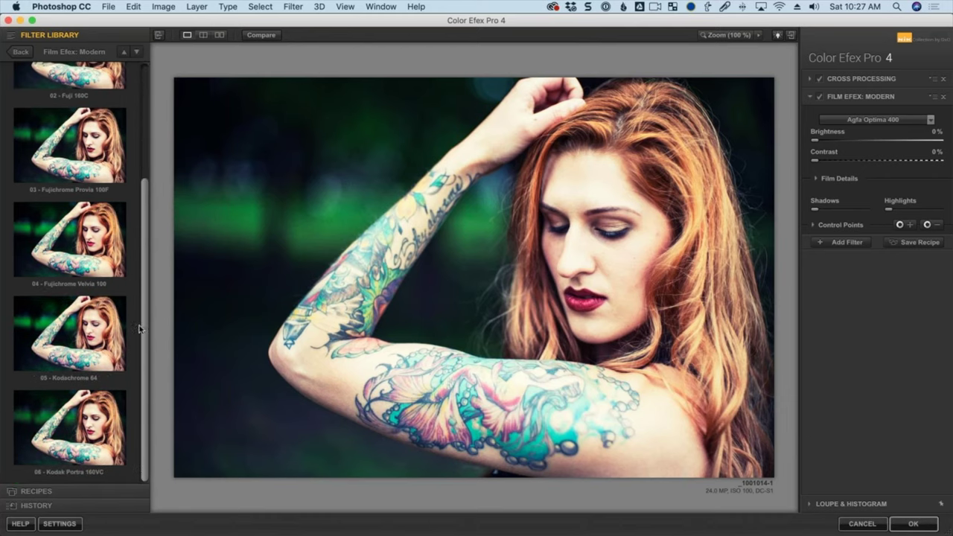
pyautogui.scroll(5, 140, 329)
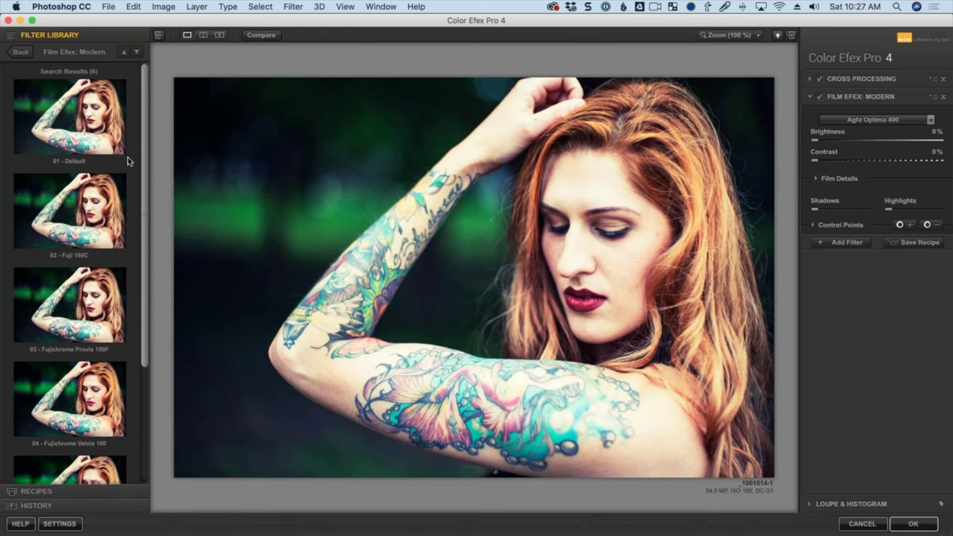
pyautogui.click(857, 90)
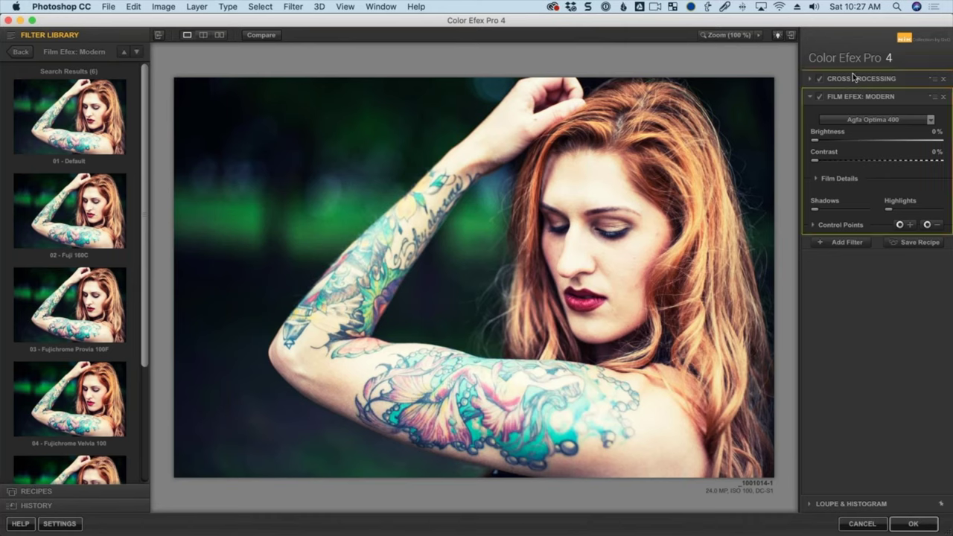
pyautogui.moveTo(855, 78); pyautogui.dragTo(860, 220)
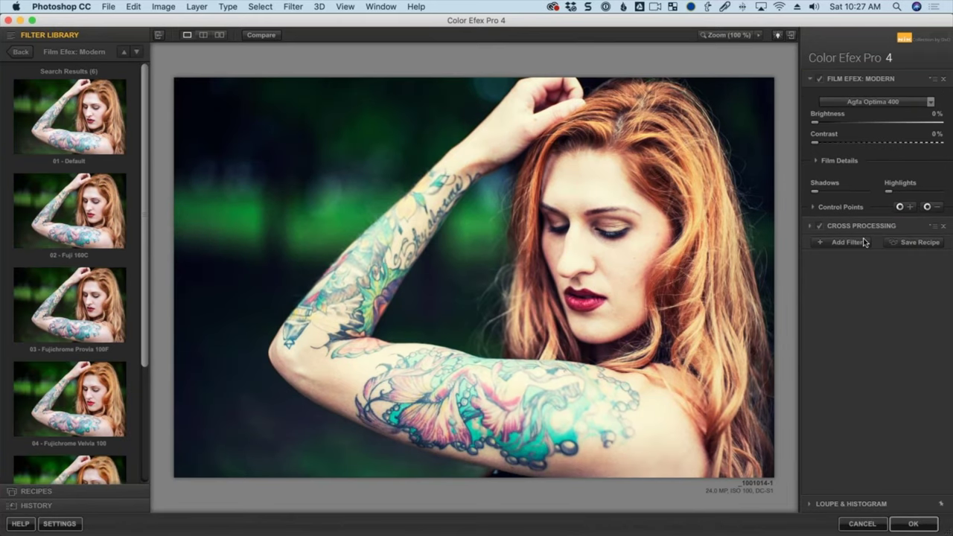
# Try the 03 - Fujichrome Provia 100F and 02 - Fuji 160C presets of Film Efex: Modern and turn off Cross Processing.
pyautogui.click(80, 306)
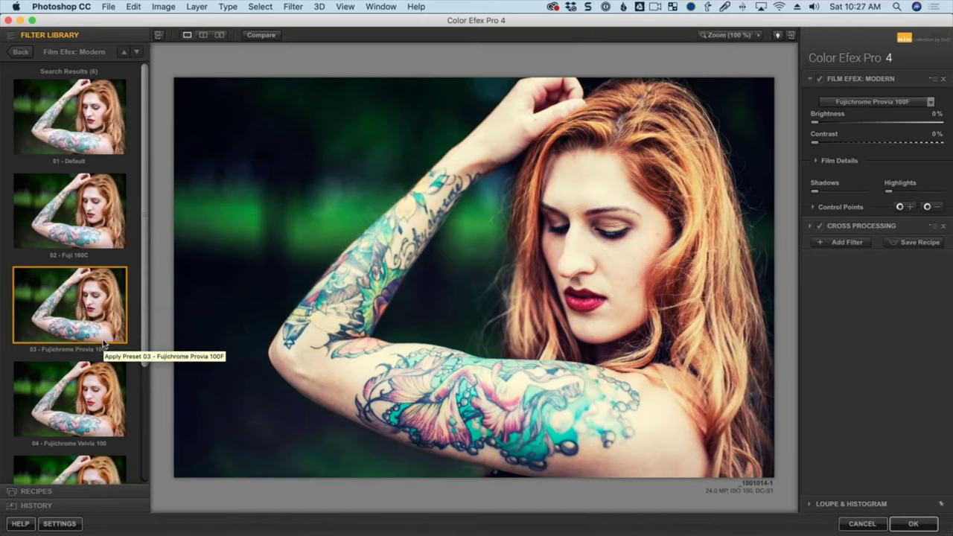
pyautogui.click(86, 246)
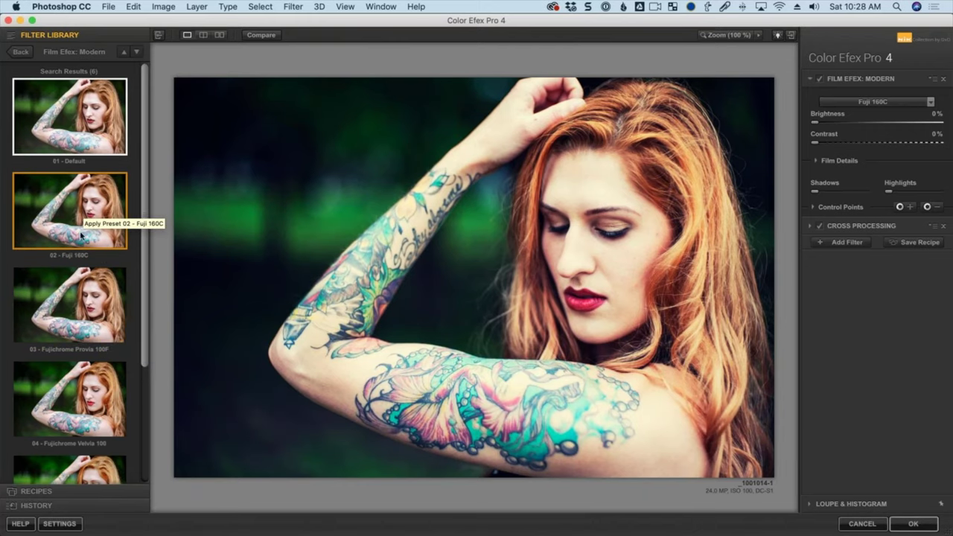
pyautogui.click(819, 226)
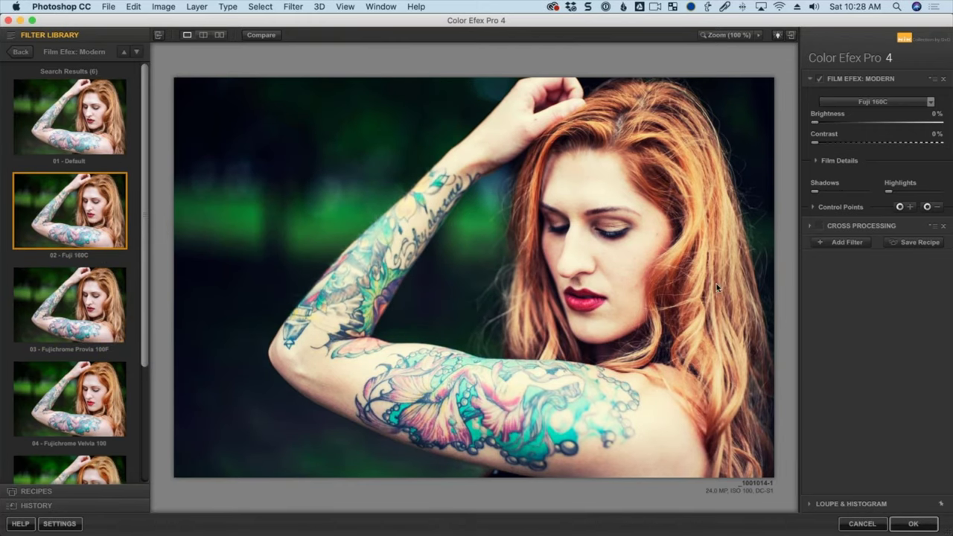
# Compare the Film Efex: Modern presets Fujichrome Provia 100F, Fujichrome Velvia 100, Kodachrome 64 and Fuji 160C, finishing on Provia 100F.
pyautogui.click(80, 292)
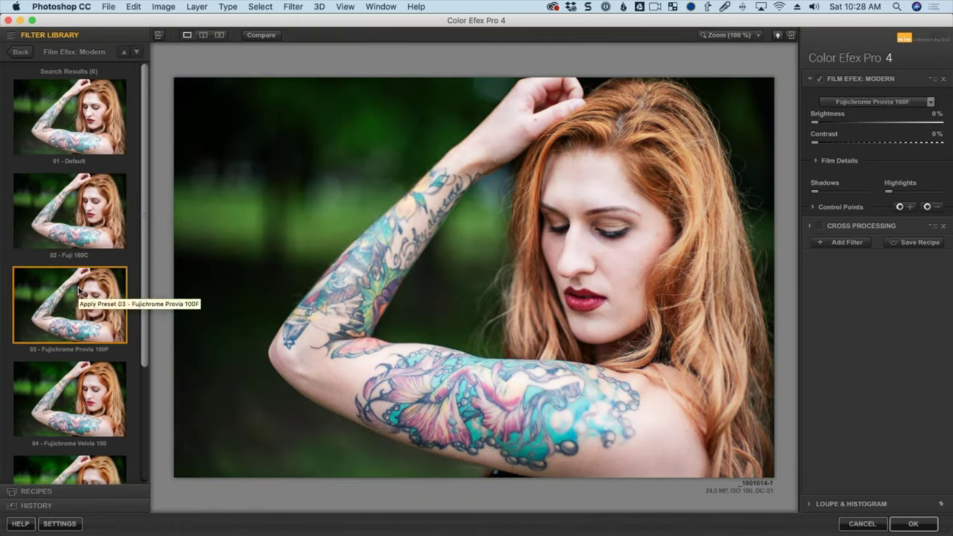
pyautogui.scroll(-2, 80, 356)
pyautogui.click(78, 356)
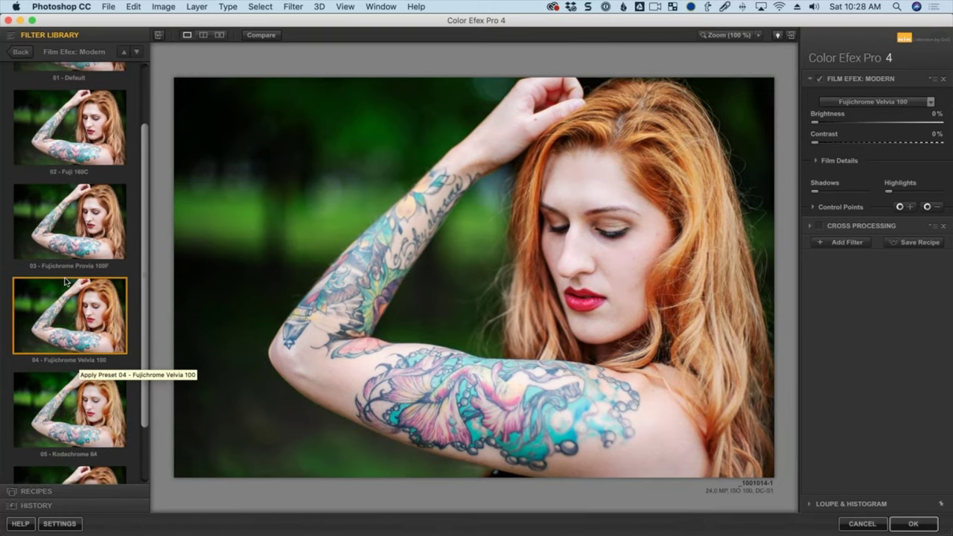
pyautogui.click(76, 397)
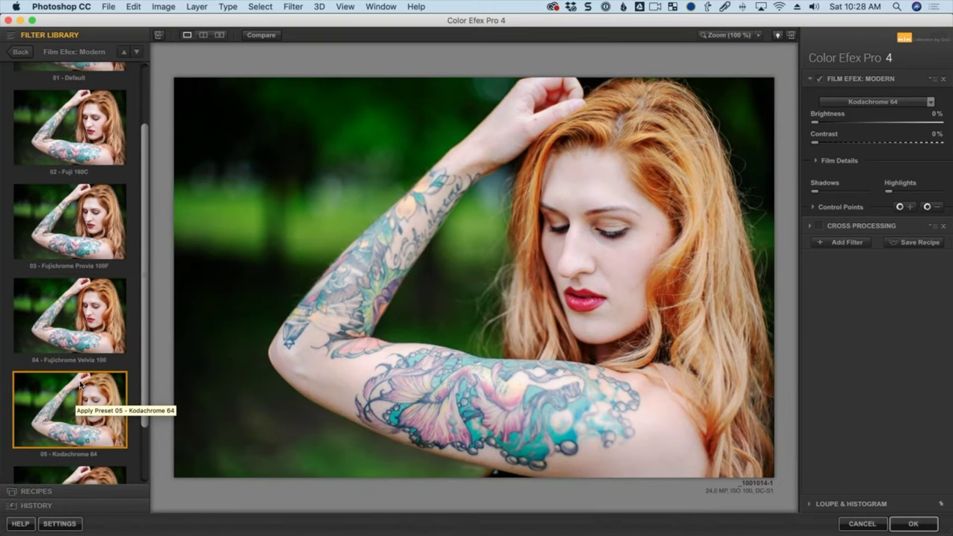
pyautogui.scroll(-2, 146, 282)
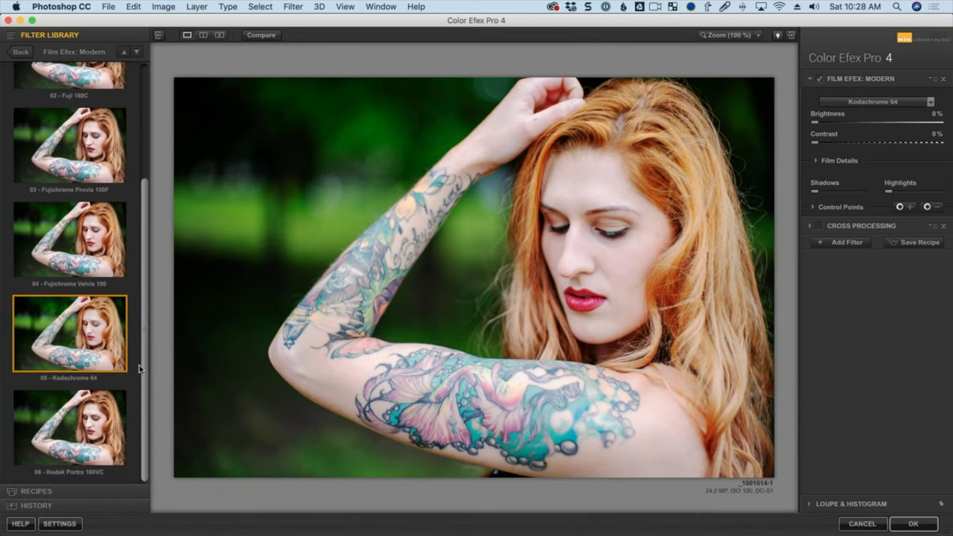
pyautogui.scroll(4, 144, 186)
pyautogui.click(88, 202)
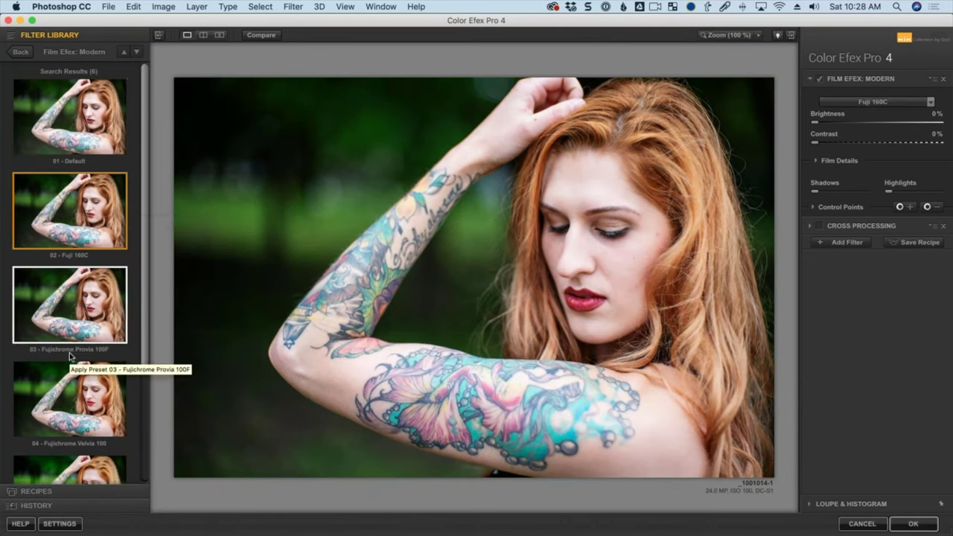
pyautogui.click(82, 314)
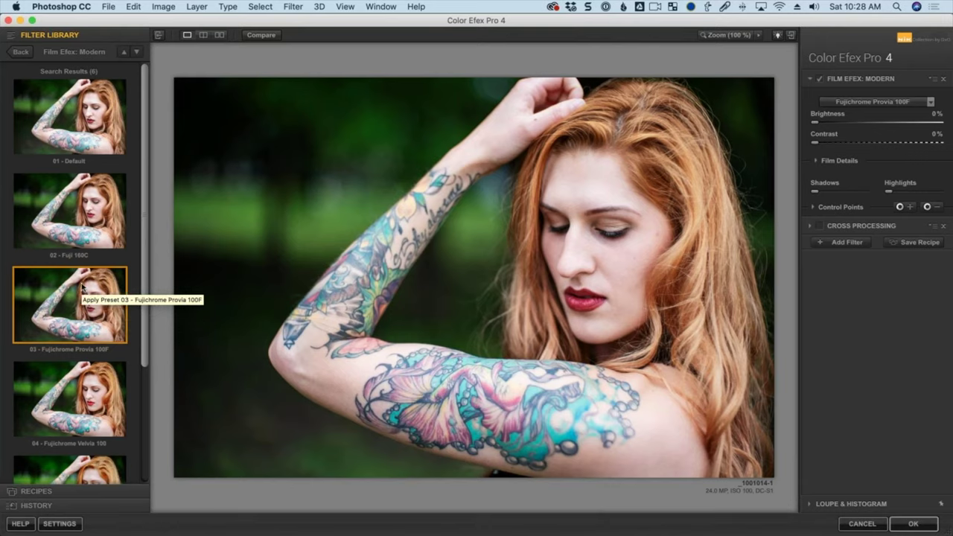
pyautogui.scroll(-3, 75, 225)
pyautogui.scroll(3, 75, 225)
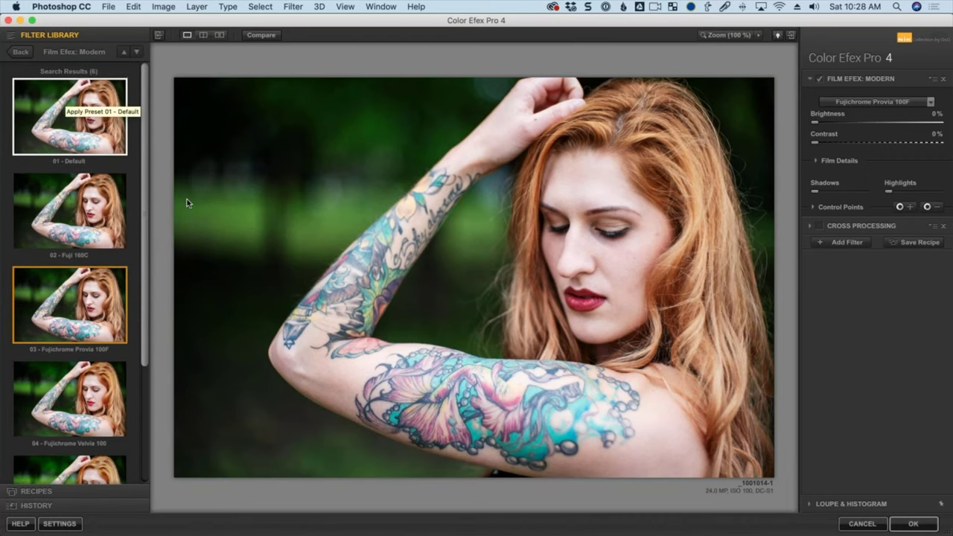
# Apply the 01 - Default preset of Film Efex: Modern and choose Kodak Gold 100 as its film type.
pyautogui.click(70, 112)
pyautogui.click(873, 102)
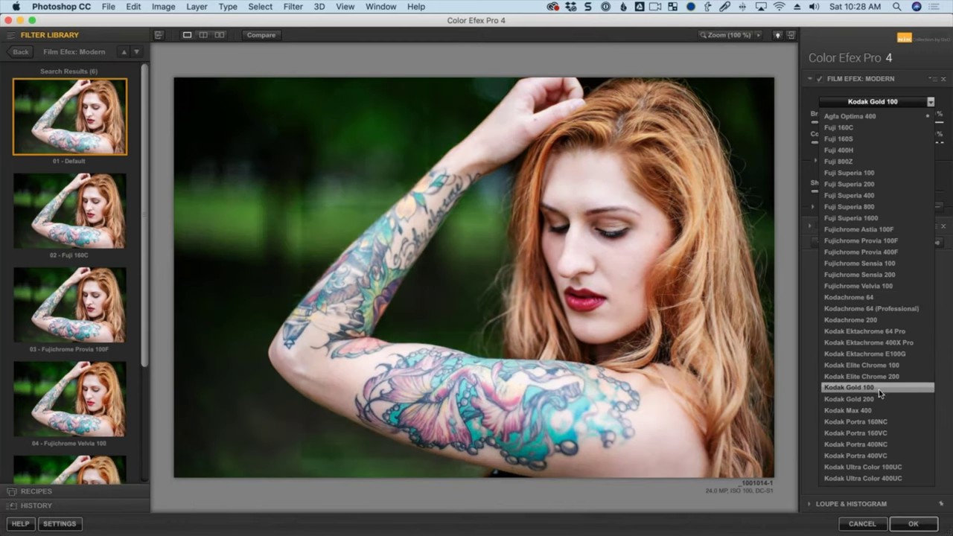
pyautogui.click(879, 389)
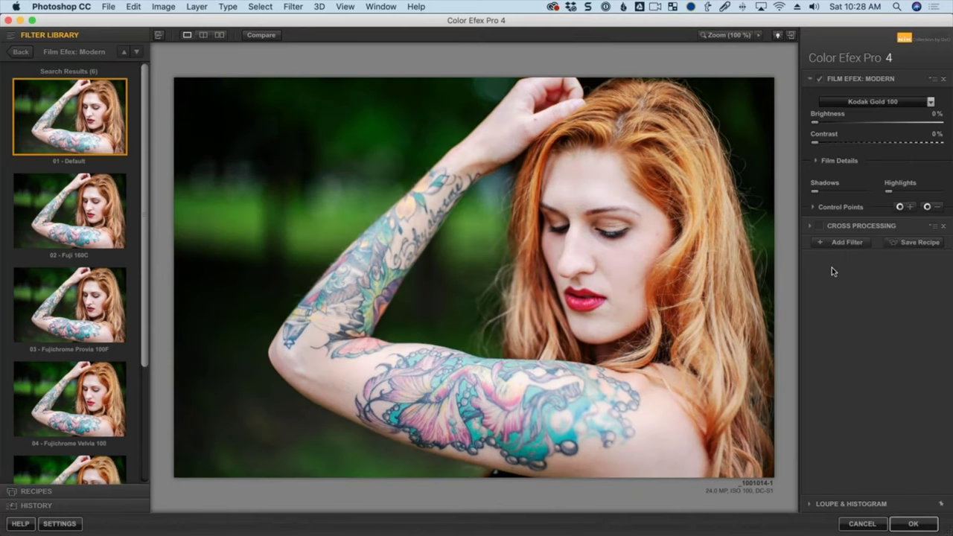
# Expand the film details of Film Efex: Modern and set the grain per pixel to 334.
pyautogui.click(815, 162)
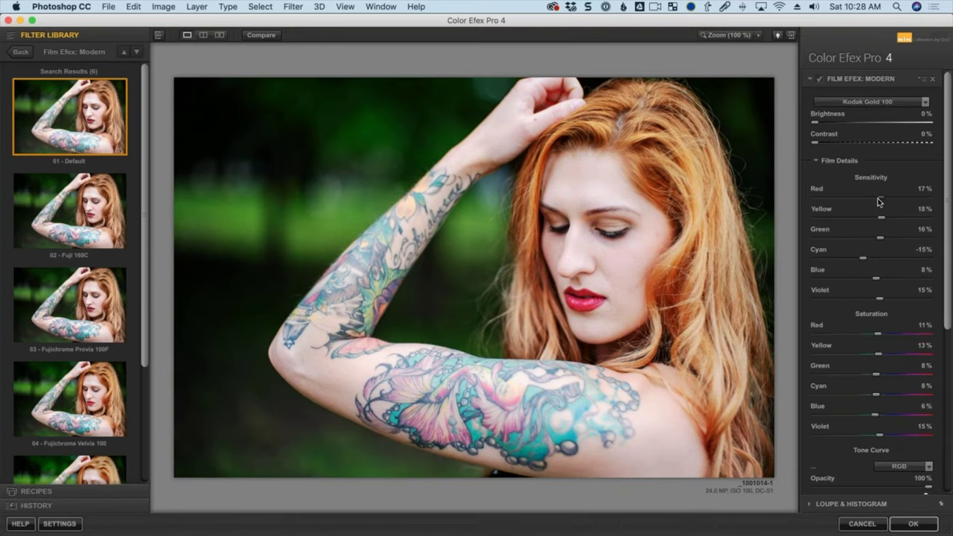
pyautogui.click(816, 161)
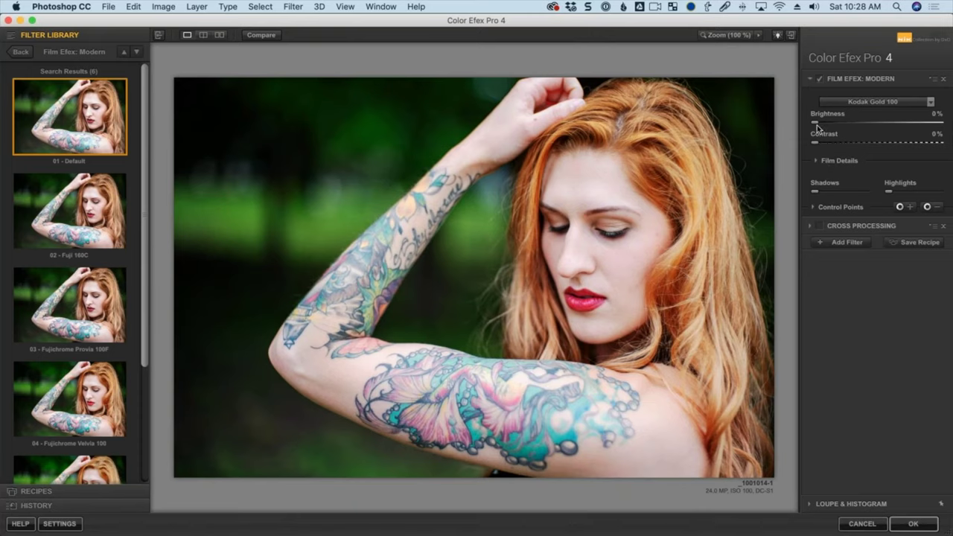
pyautogui.click(817, 160)
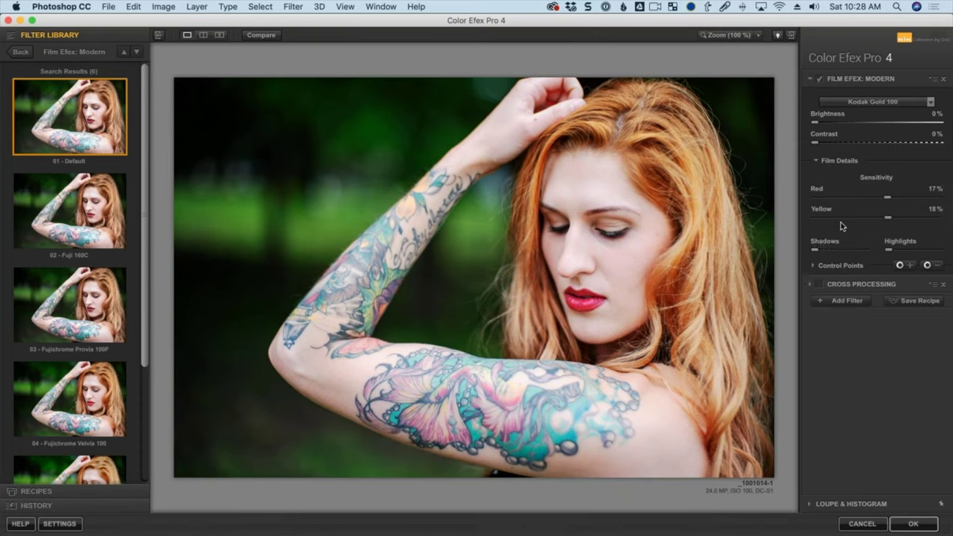
pyautogui.scroll(-10, 845, 218)
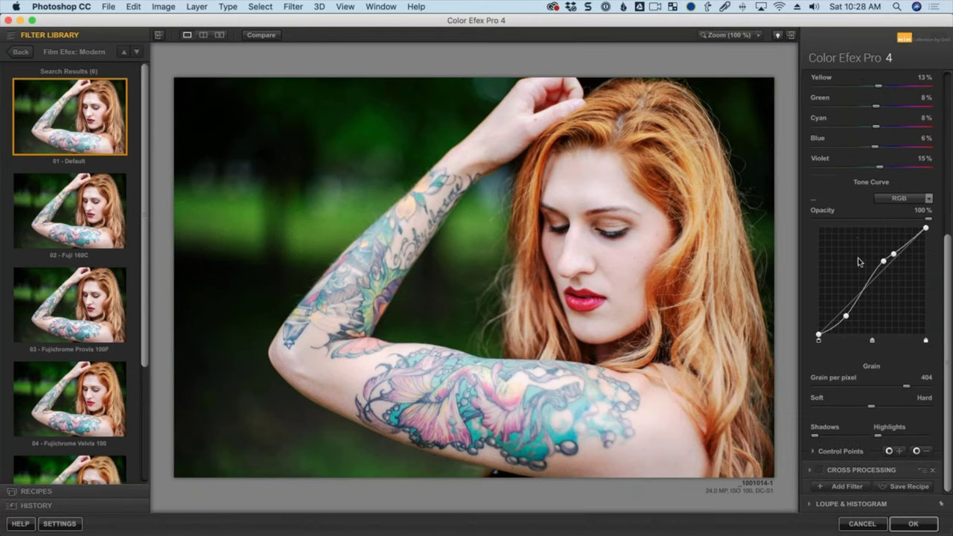
pyautogui.moveTo(904, 389); pyautogui.dragTo(887, 393)
pyautogui.scroll(2, 834, 186)
pyautogui.scroll(10, 844, 158)
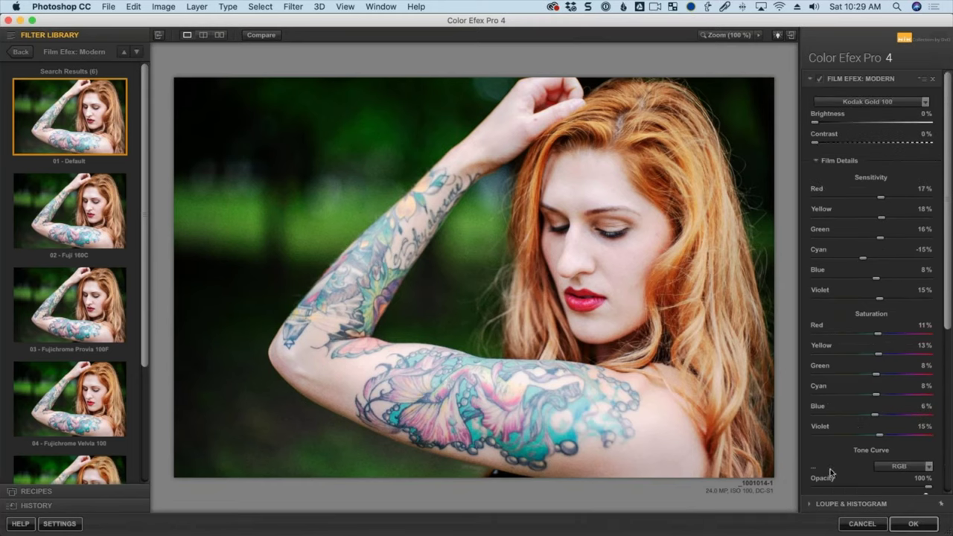
# Expand the Cross Processing filter's settings and turn the filter back on.
pyautogui.scroll(-6, 832, 473)
pyautogui.scroll(-3, 831, 472)
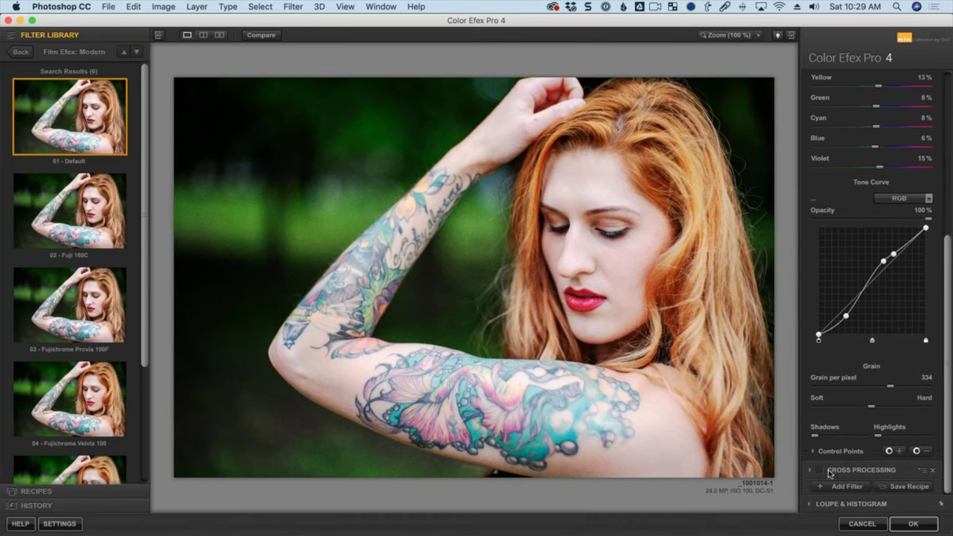
pyautogui.click(815, 453)
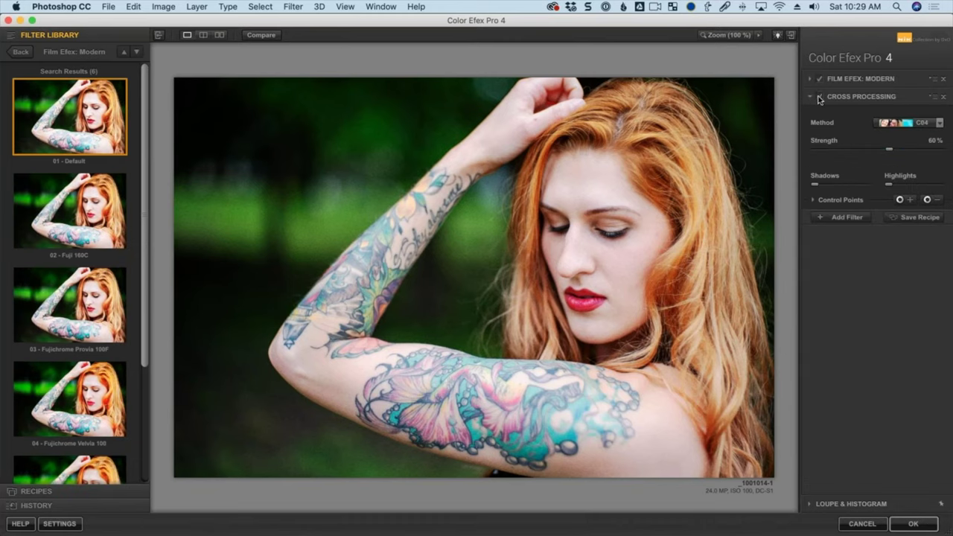
pyautogui.click(820, 99)
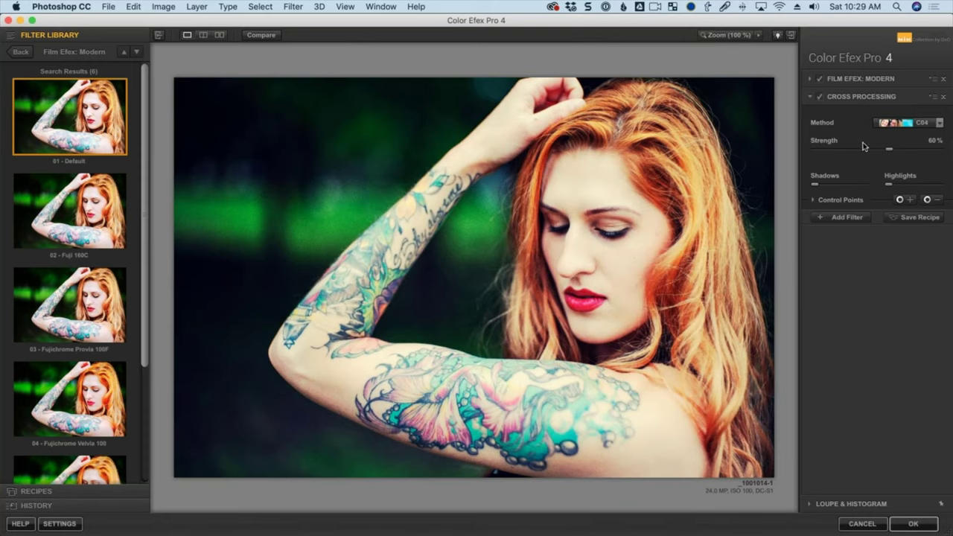
# Add the Brilliance / Warmth filter below Cross Processing and set its saturation to -19%.
pyautogui.click(838, 217)
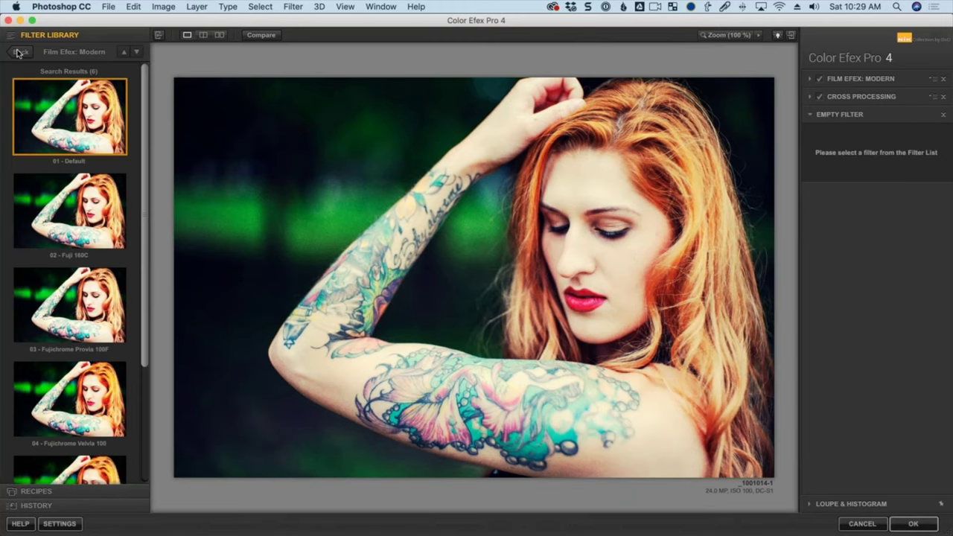
pyautogui.click(16, 52)
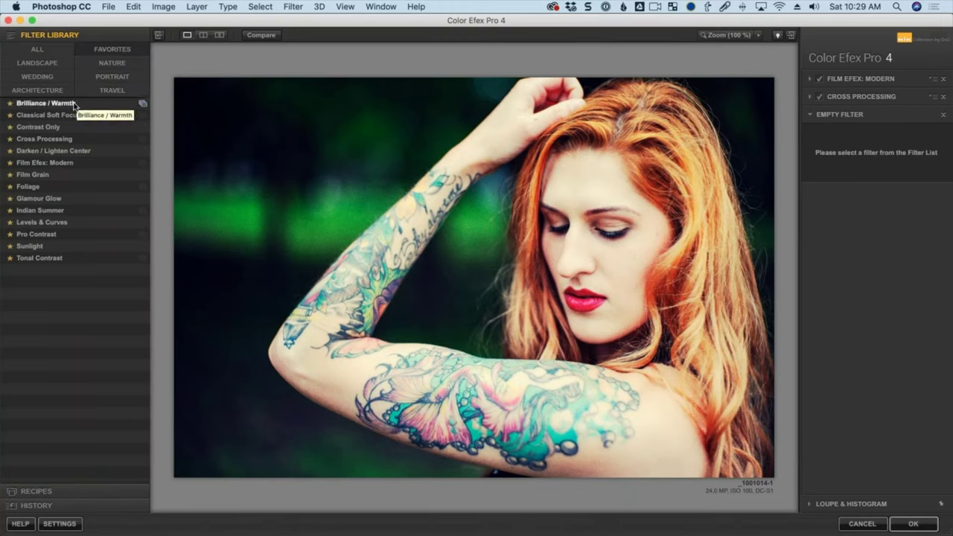
pyautogui.click(73, 106)
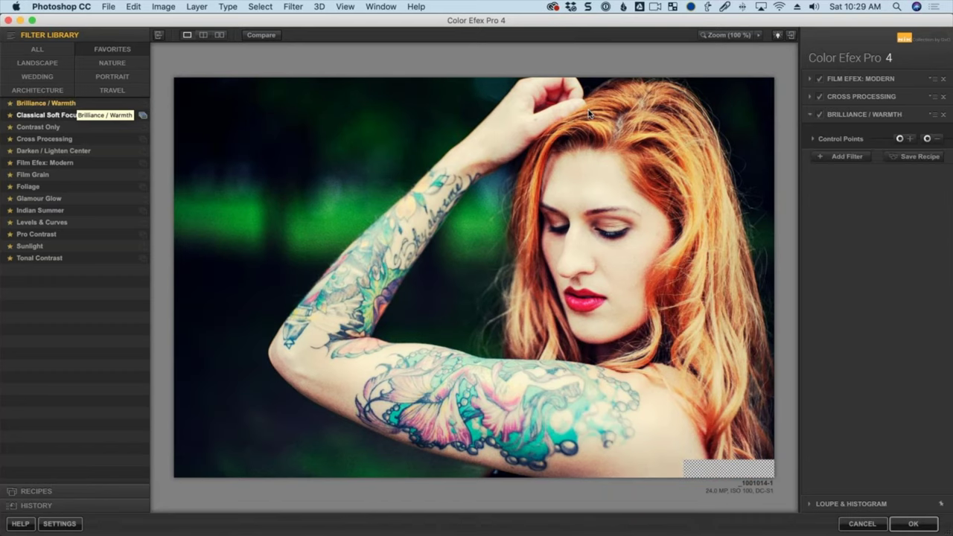
pyautogui.moveTo(877, 144); pyautogui.dragTo(861, 149)
pyautogui.moveTo(861, 148); pyautogui.dragTo(862, 149)
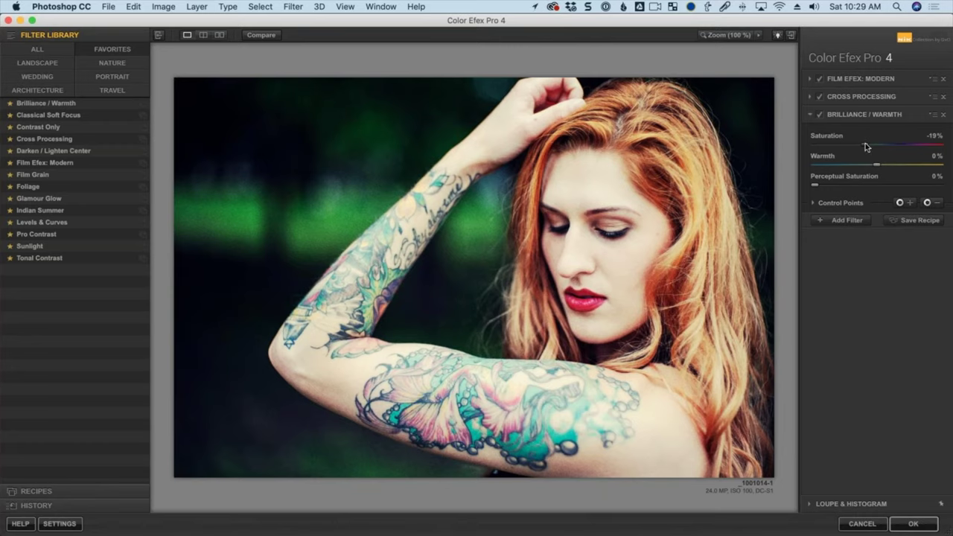
# Open the control point options and film details of Film Efex: Modern and examine its tone curve and grain settings.
pyautogui.click(810, 79)
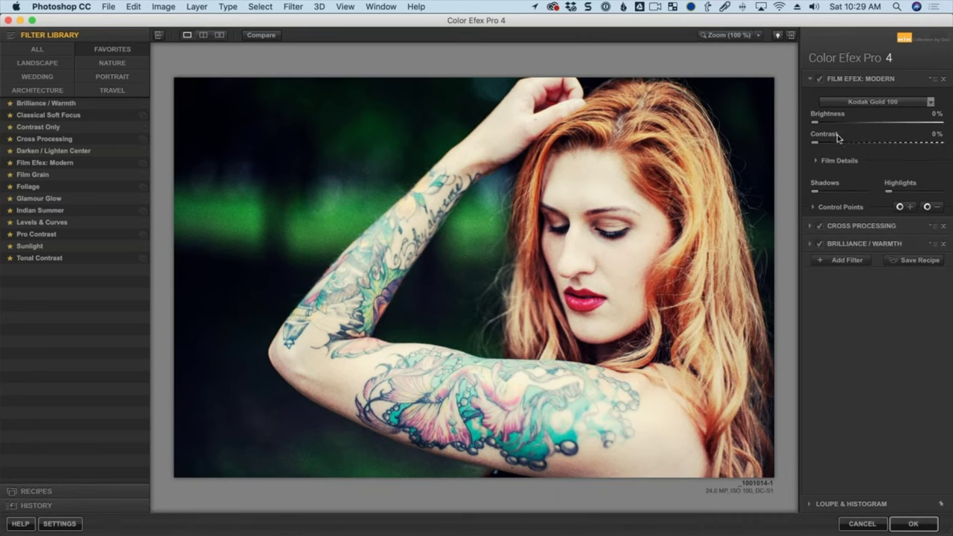
pyautogui.click(813, 207)
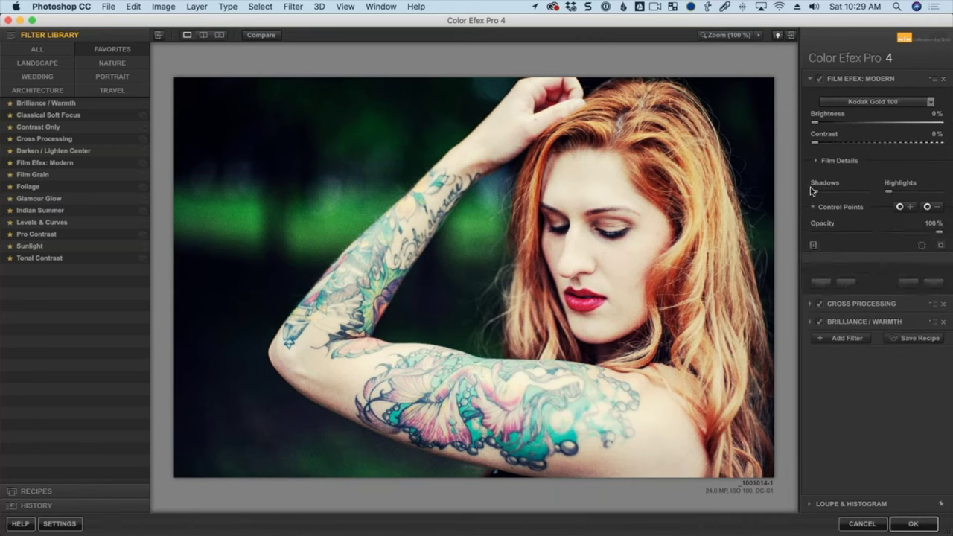
pyautogui.click(816, 160)
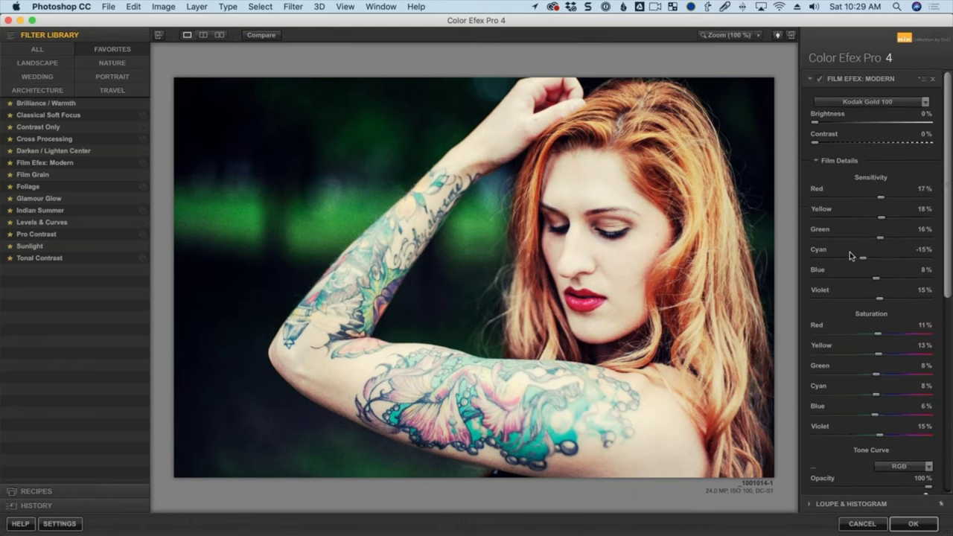
pyautogui.scroll(-10, 850, 252)
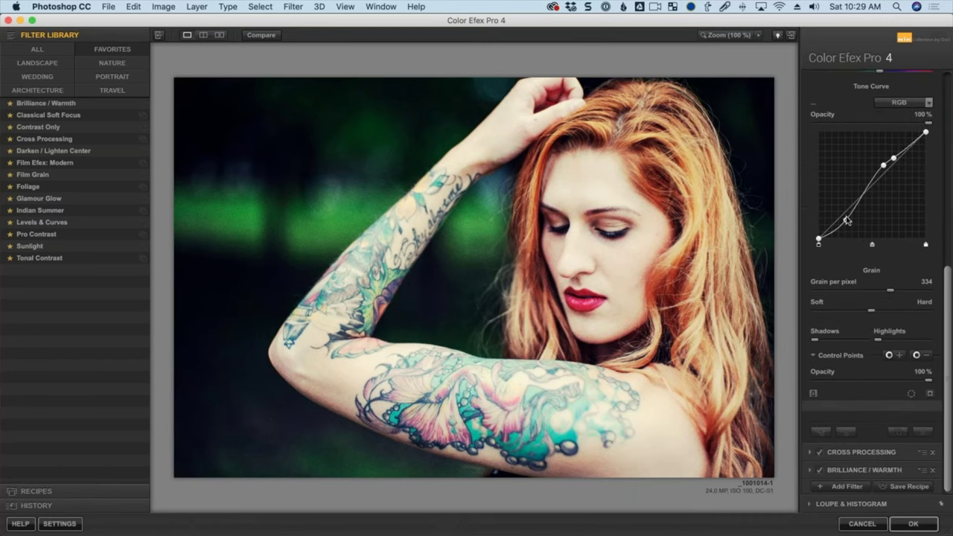
# Raise the shadow point on the Film Efex: Modern RGB tone curve slightly to lighten the dark tones.
pyautogui.moveTo(849, 222); pyautogui.dragTo(845, 219)
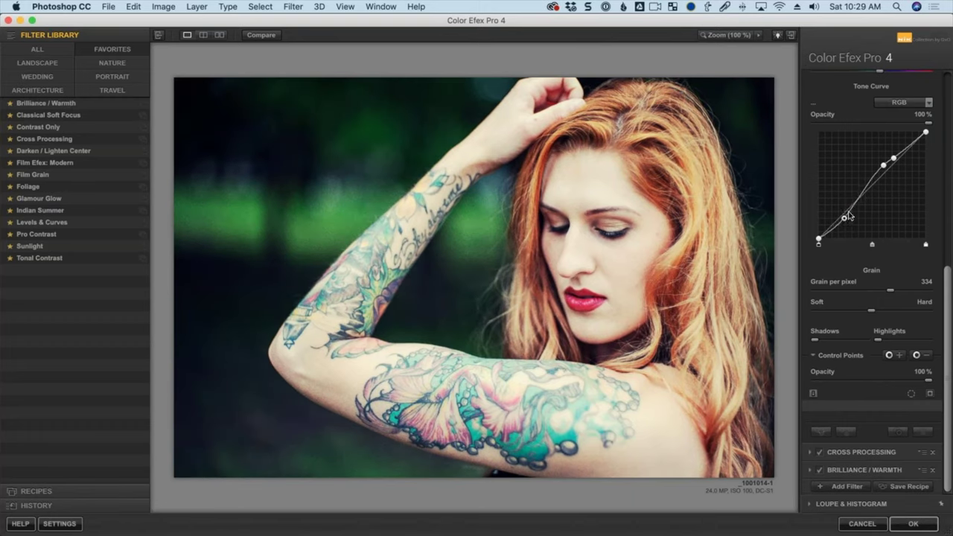
pyautogui.scroll(5, 819, 182)
pyautogui.scroll(5, 817, 179)
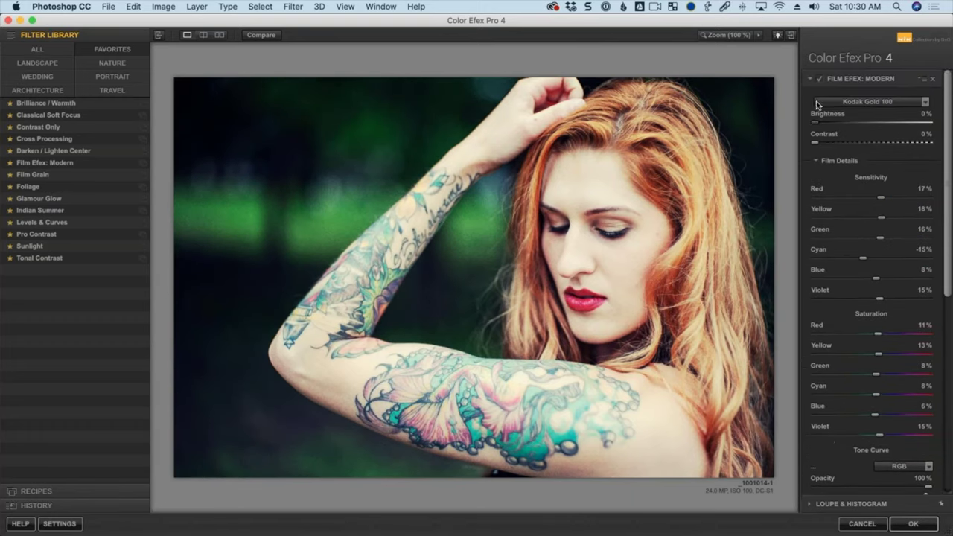
pyautogui.scroll(-10, 834, 410)
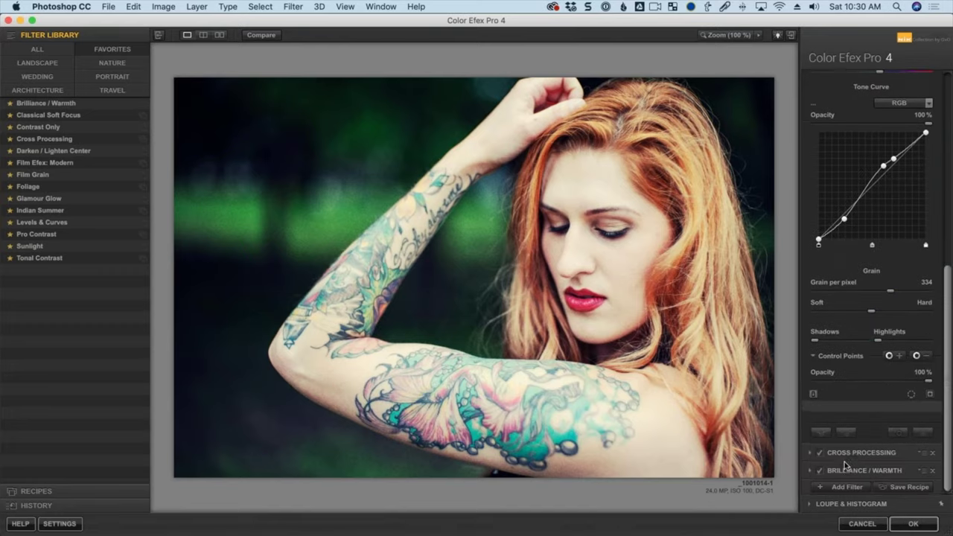
# Add a second Brilliance / Warmth filter and place a small positive control point on the woman's lower lip.
pyautogui.click(842, 468)
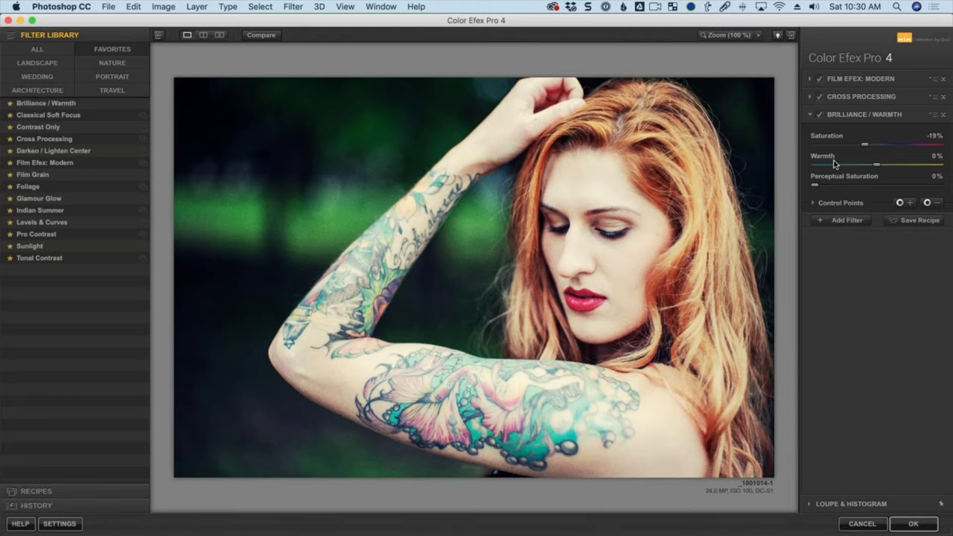
pyautogui.click(850, 222)
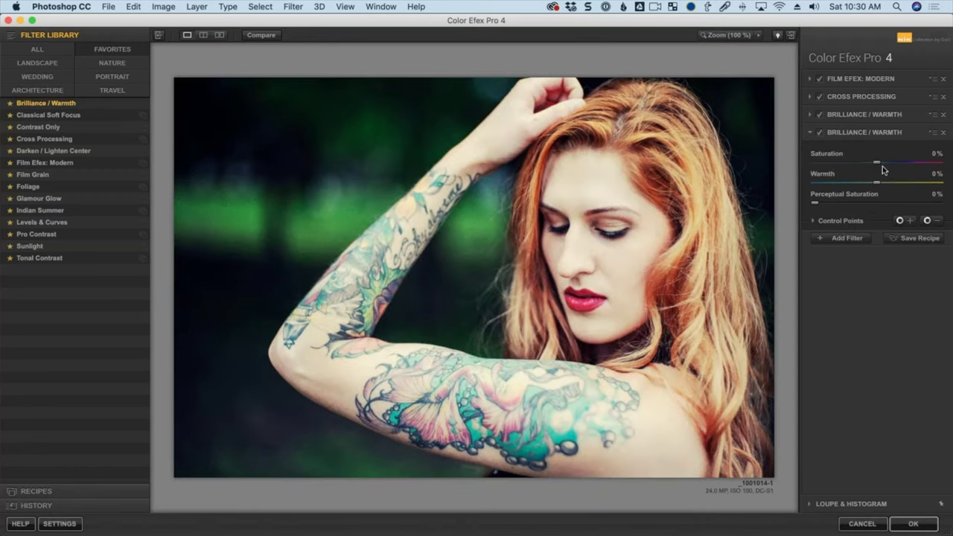
pyautogui.click(902, 221)
pyautogui.click(587, 305)
pyautogui.moveTo(617, 309)
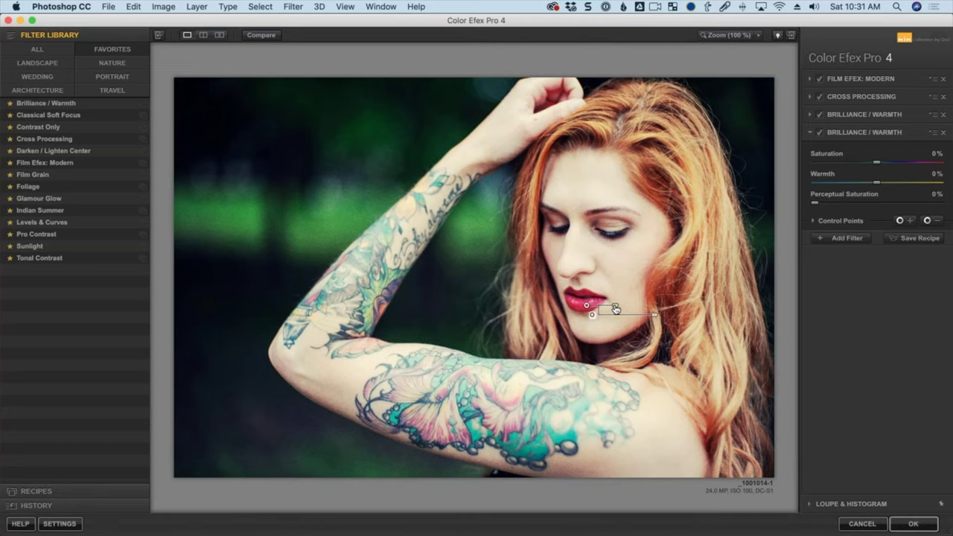
# Show the mask of the lip control point, shift the point on the lower lip and reduce its size to 7%.
pyautogui.click(708, 34)
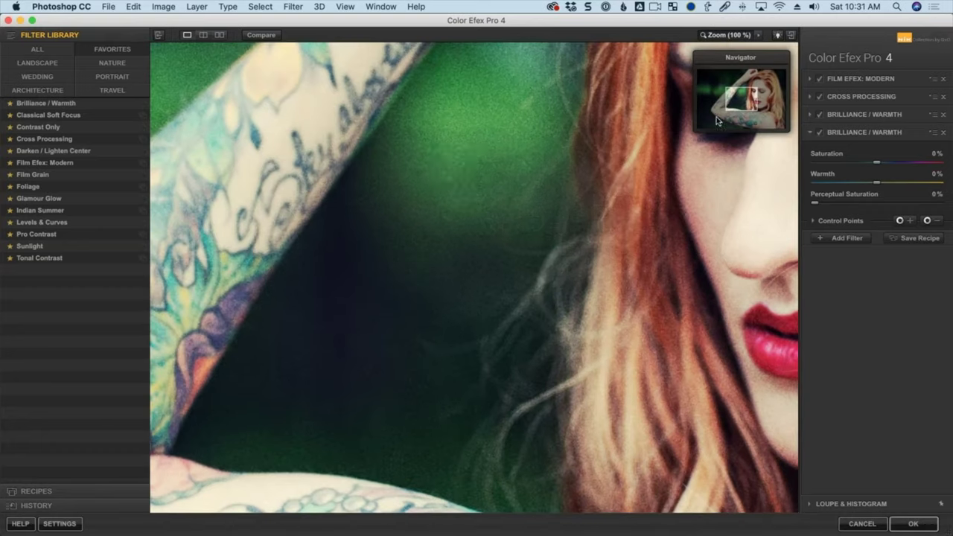
pyautogui.click(753, 103)
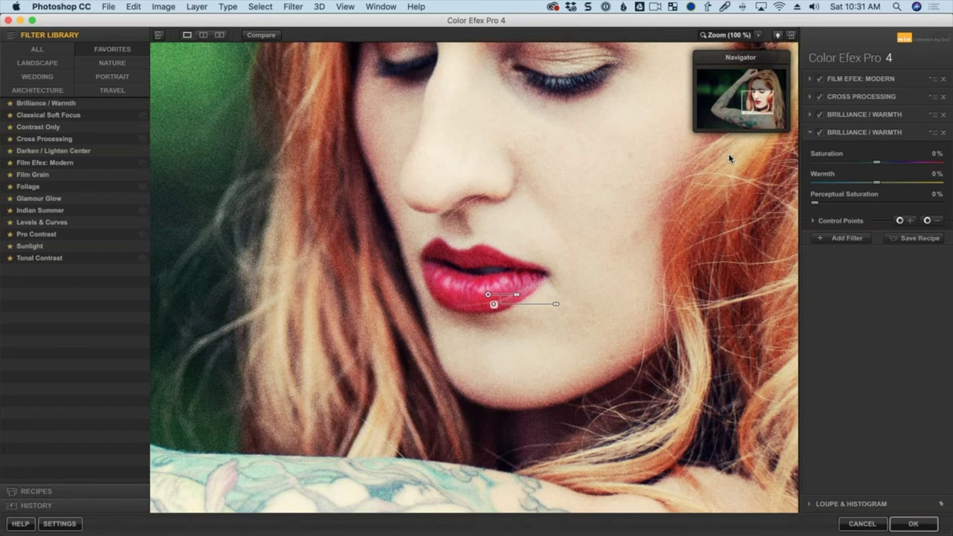
pyautogui.click(813, 221)
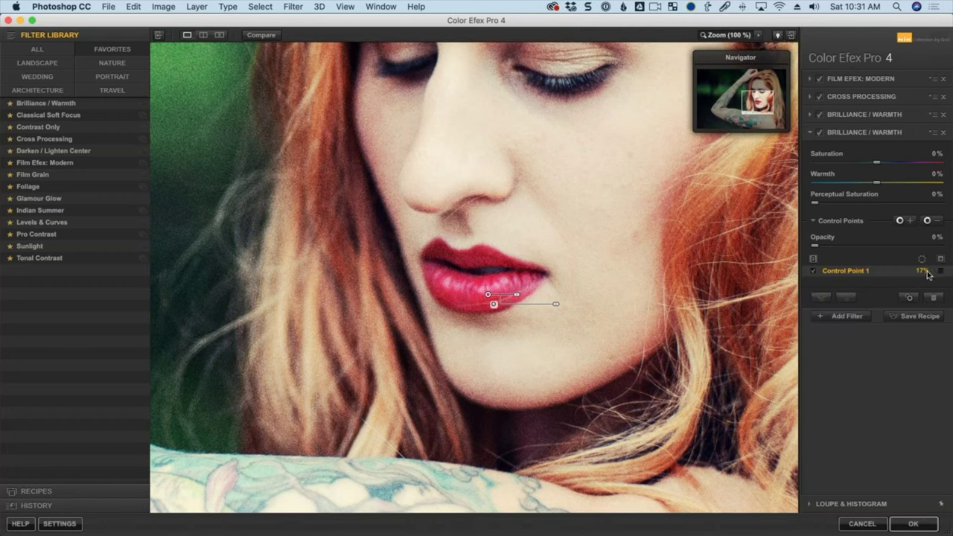
pyautogui.click(940, 272)
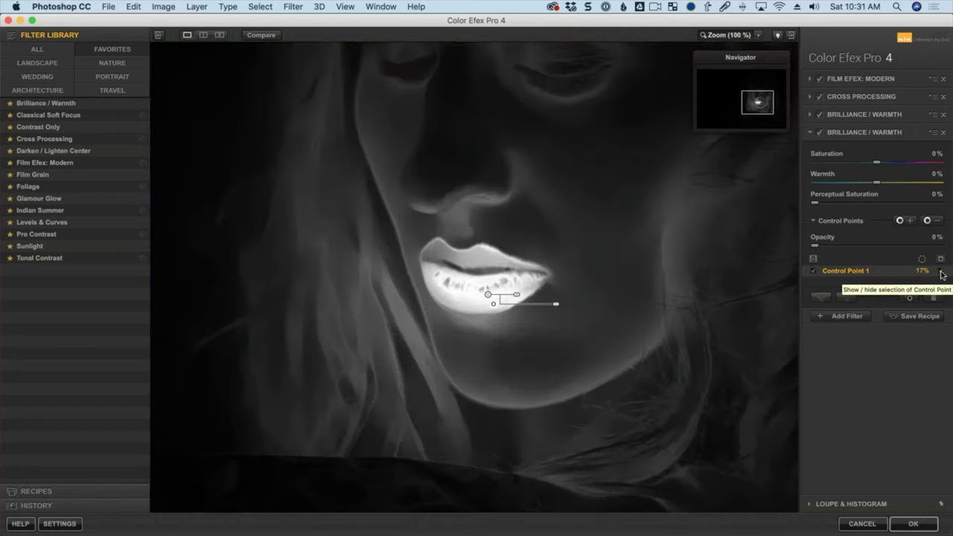
pyautogui.moveTo(488, 295); pyautogui.dragTo(477, 299)
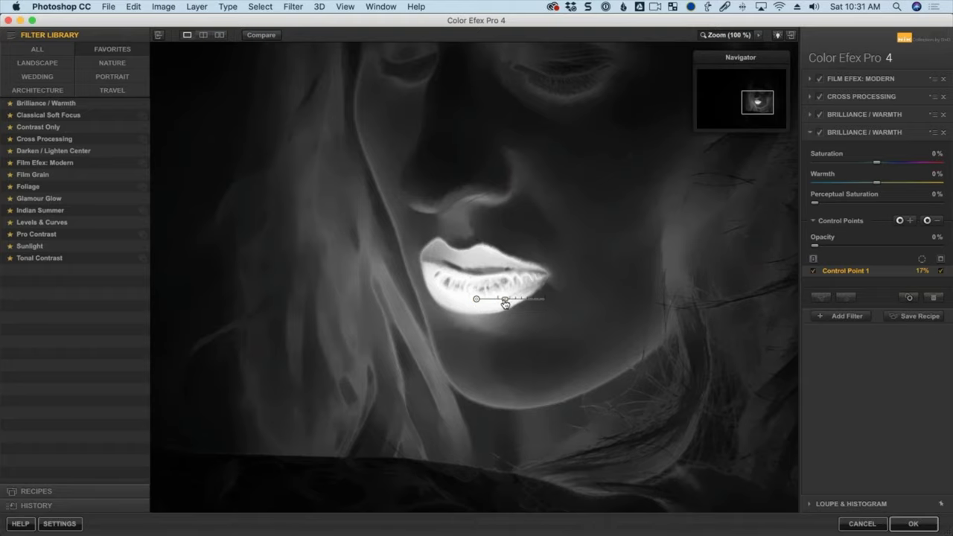
pyautogui.moveTo(505, 302); pyautogui.dragTo(499, 300)
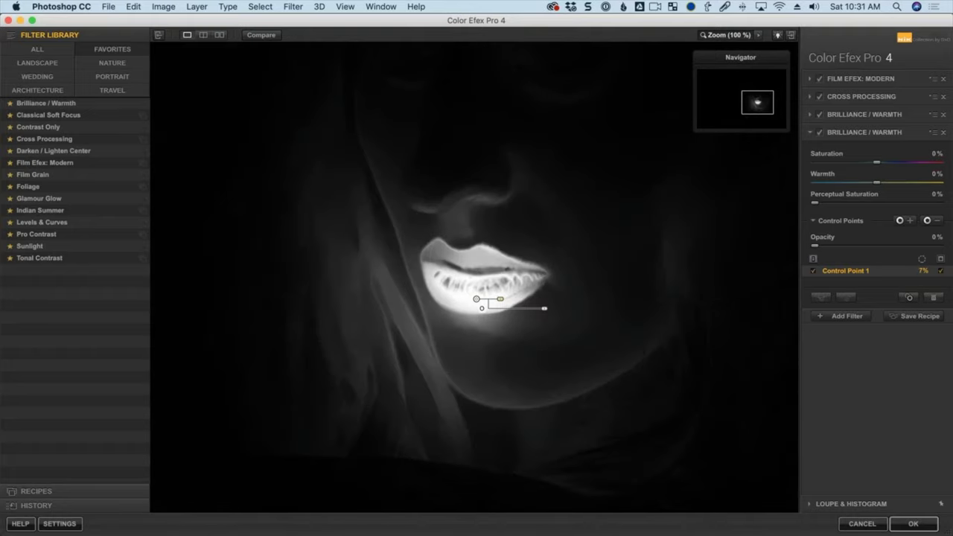
# Duplicate the 7% control point three times and spread the copies across the lower and upper lip.
pyautogui.moveTo(478, 301)
pyautogui.press('super+c')
pyautogui.press('super+v')
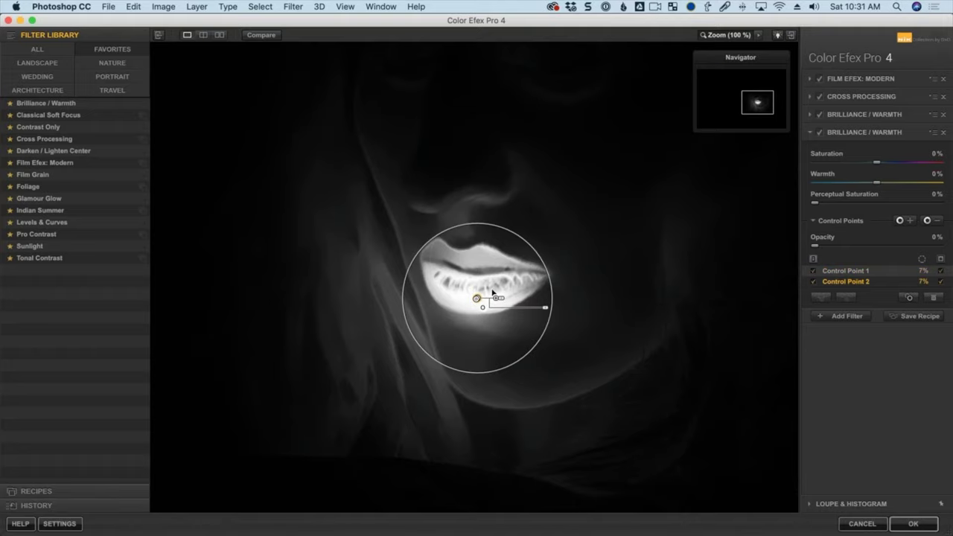
pyautogui.moveTo(478, 299); pyautogui.dragTo(497, 282)
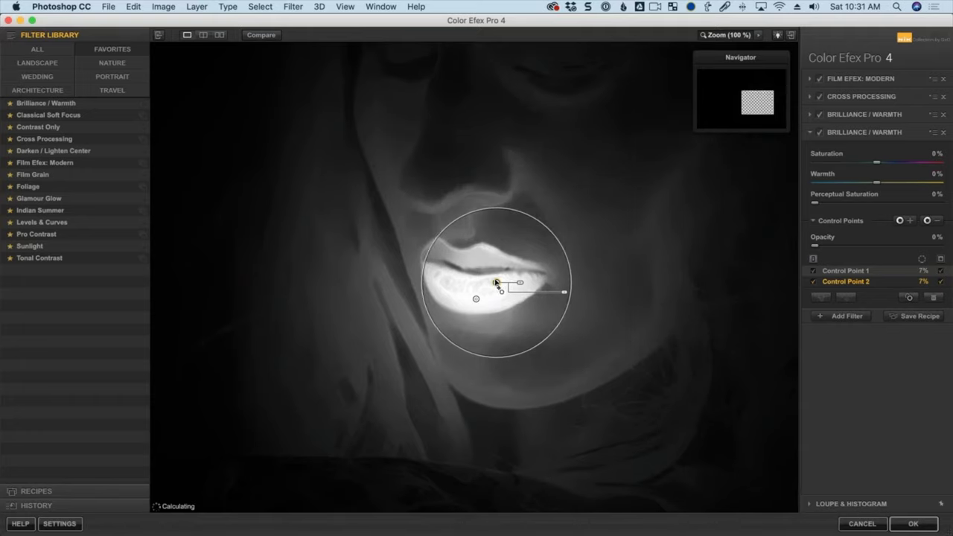
pyautogui.press('super+c')
pyautogui.press('super+v')
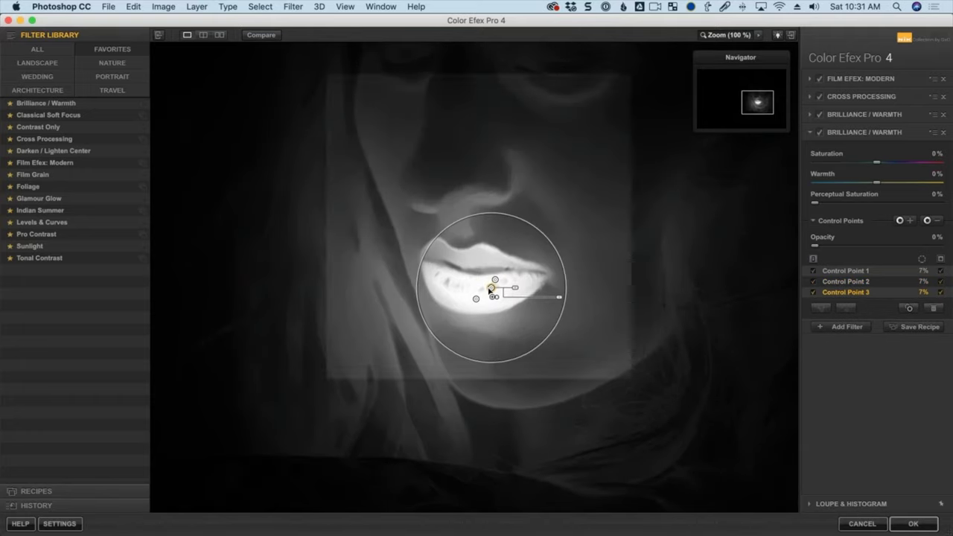
pyautogui.moveTo(491, 289); pyautogui.dragTo(455, 259)
pyautogui.press('super+c')
pyautogui.press('super+v')
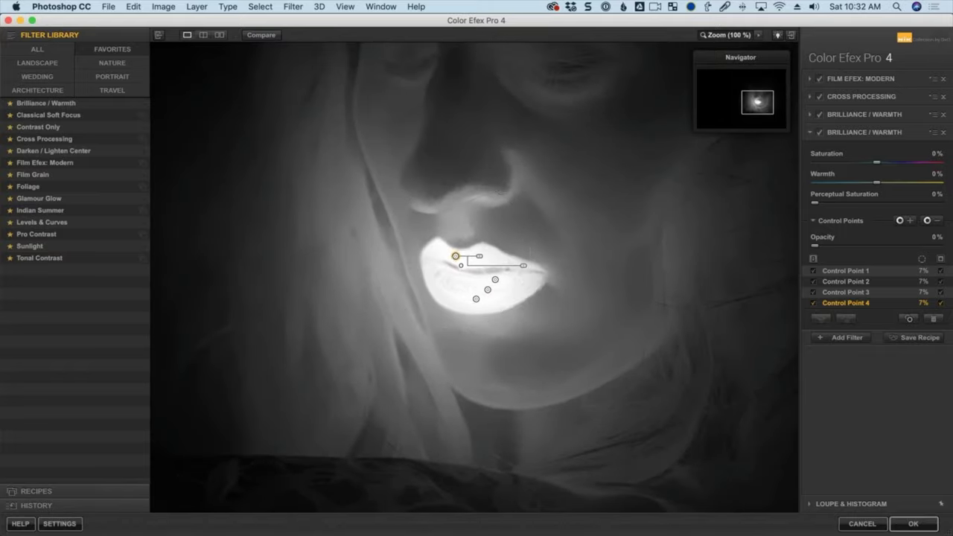
# Add three negative control points at 33% size around the mouth to exclude the surrounding skin and hair.
pyautogui.click(930, 220)
pyautogui.click(526, 231)
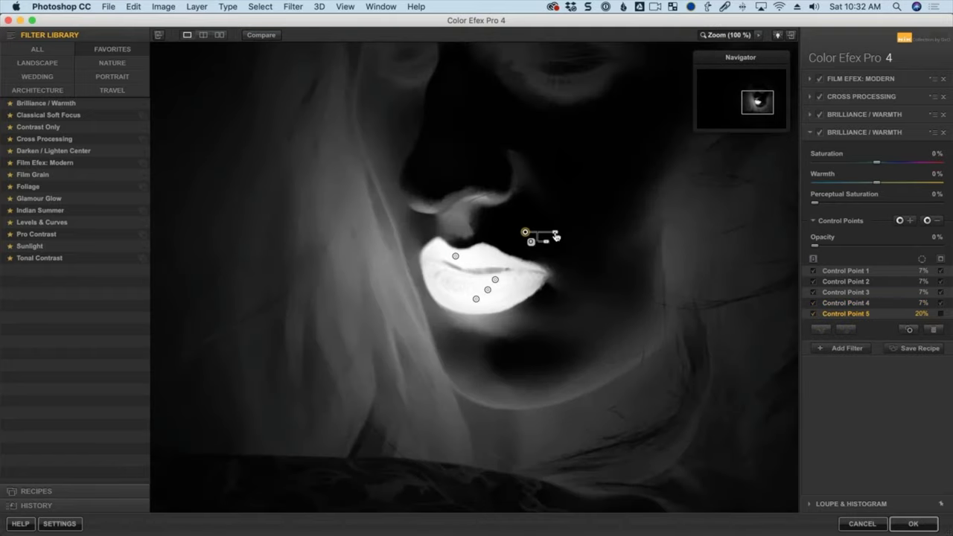
pyautogui.moveTo(563, 235); pyautogui.dragTo(390, 235)
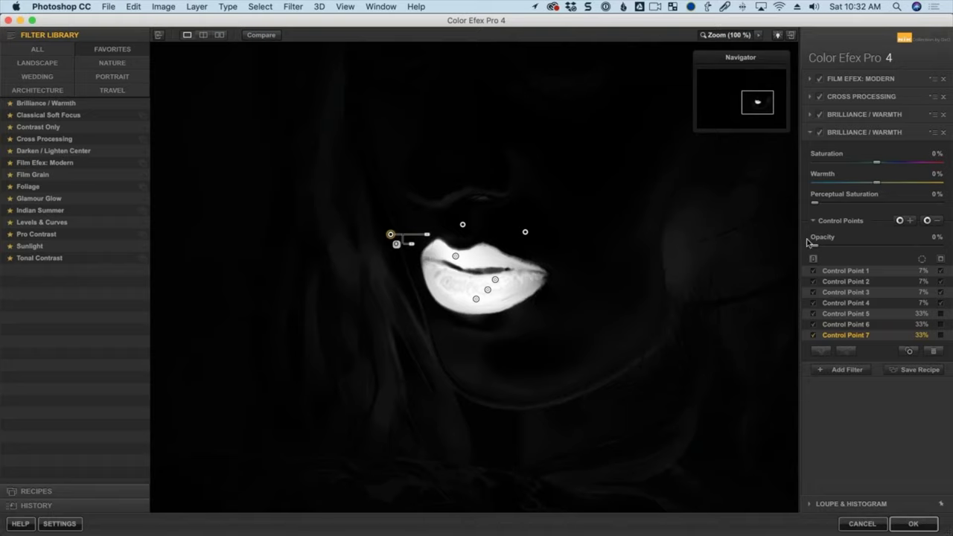
# Hide the masks of all control points and set the lip filter's Saturation to -18%.
pyautogui.click(942, 259)
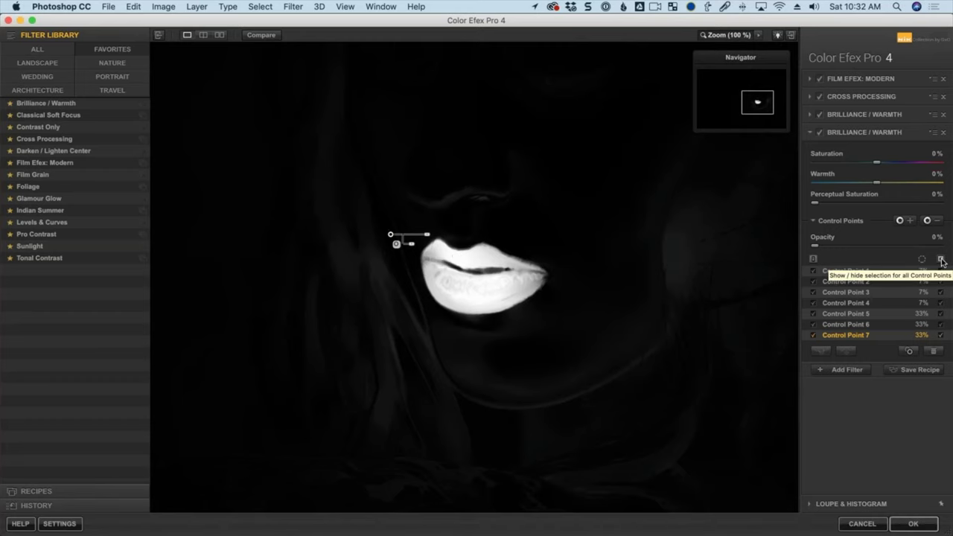
pyautogui.click(942, 260)
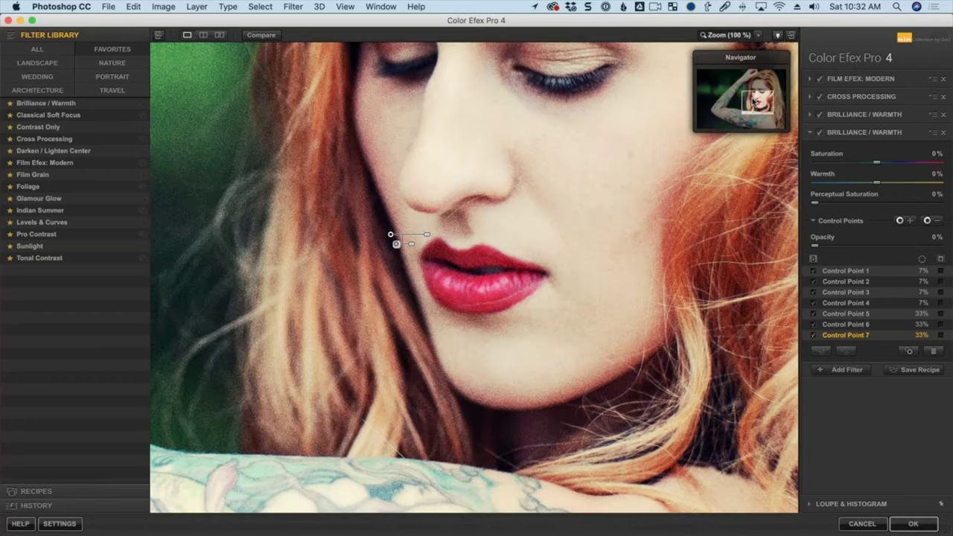
pyautogui.click(730, 34)
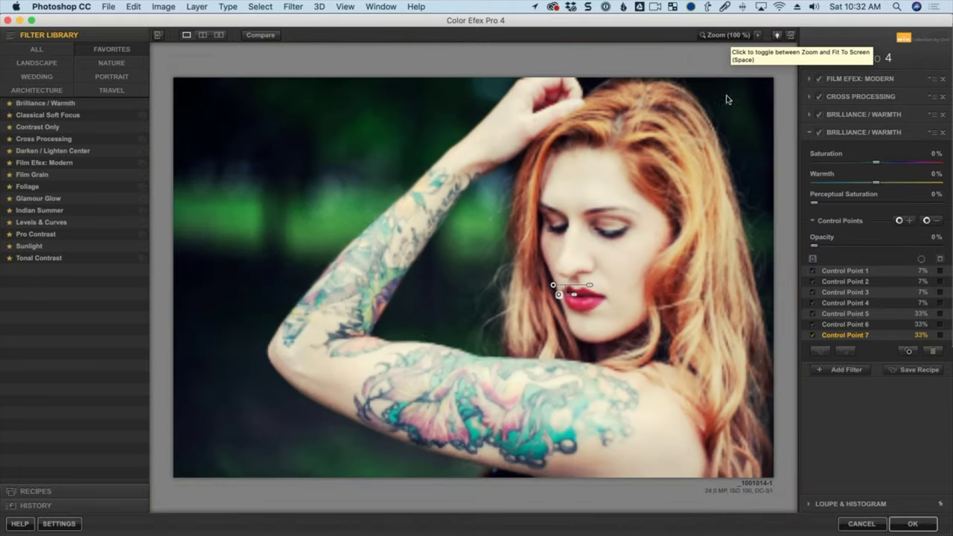
pyautogui.moveTo(880, 167)
pyautogui.mouseDown()
pyautogui.moveTo(801, 170)
pyautogui.moveTo(863, 167)
pyautogui.mouseUp()
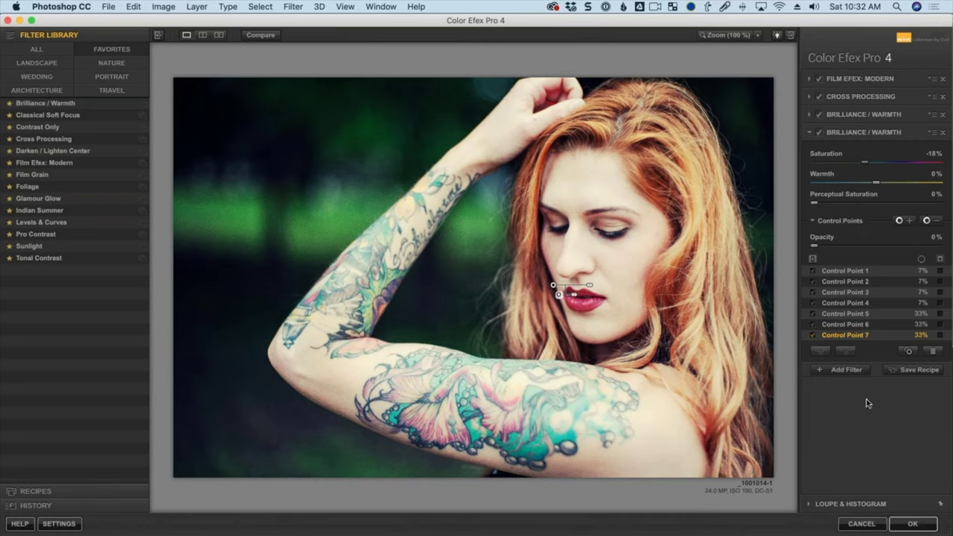
# Save the filter stack as a recipe named "Film Look Recipe 49" and open the custom recipes.
pyautogui.click(912, 370)
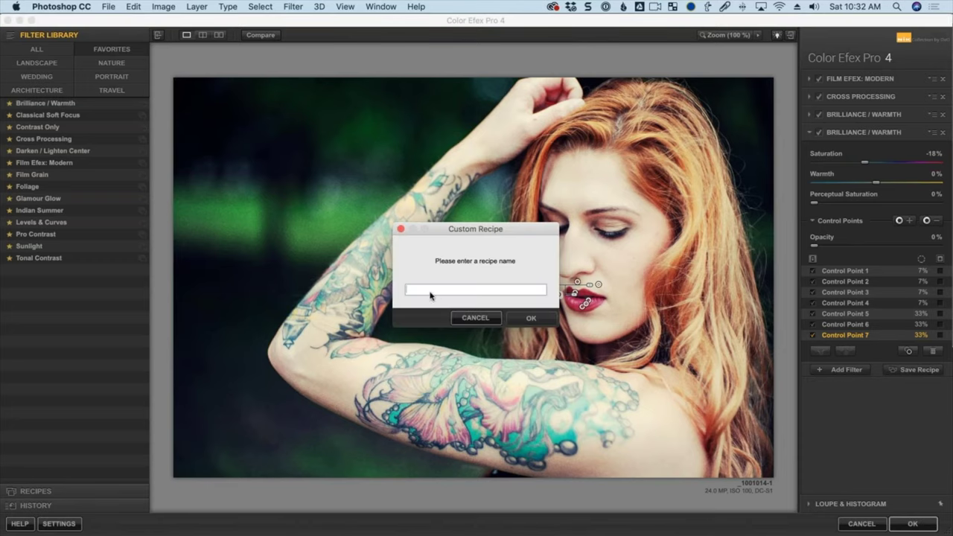
pyautogui.write('Film Look Repic')
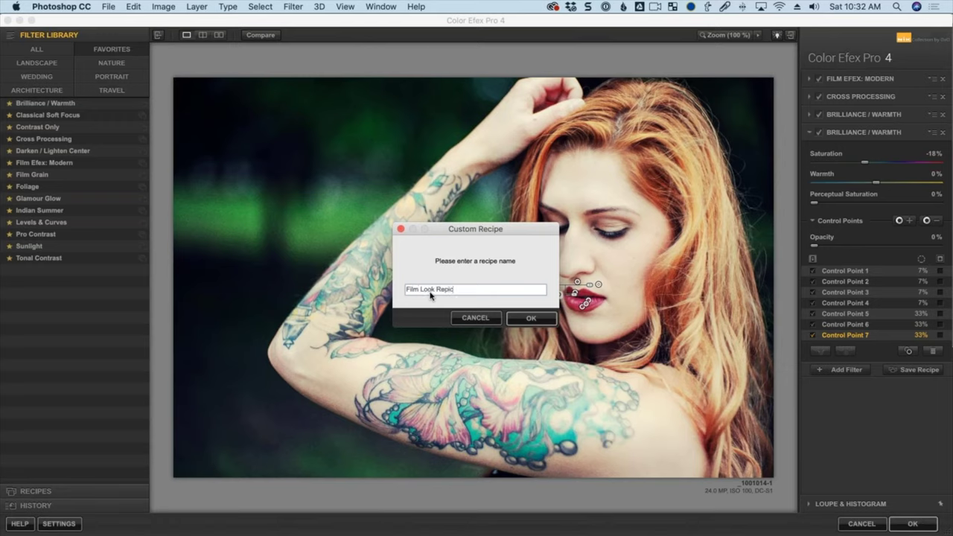
pyautogui.write('pe 49')
pyautogui.click(532, 322)
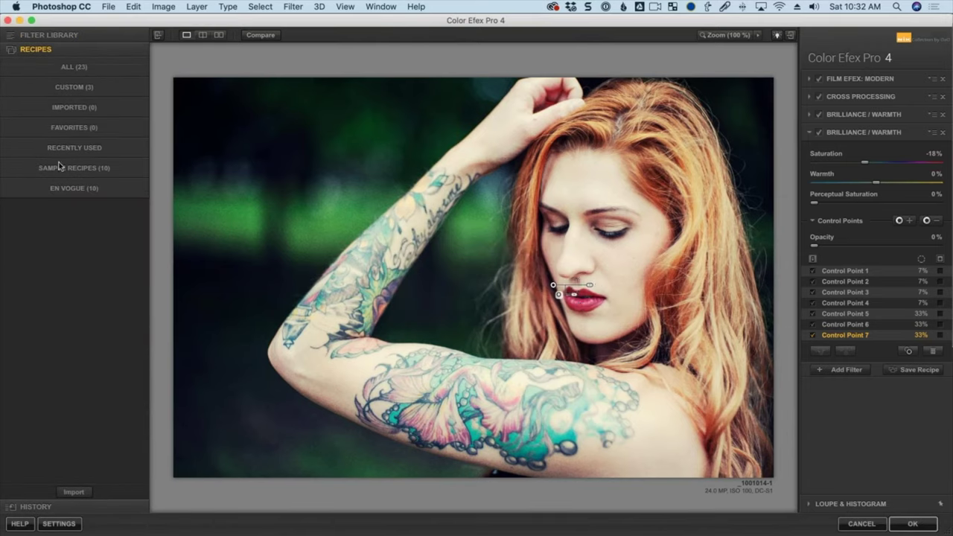
pyautogui.click(77, 87)
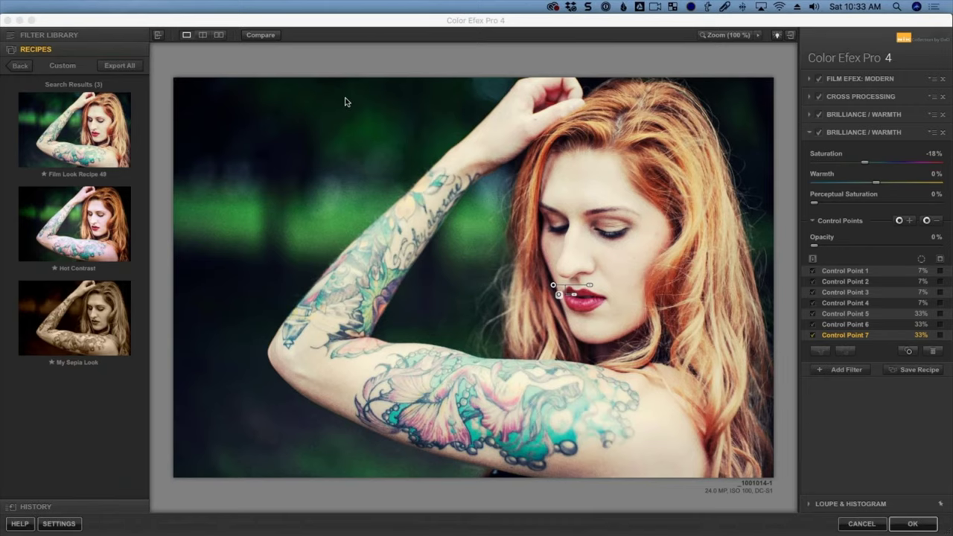
# Remove all four filters from the filter stack.
pyautogui.click(942, 79)
pyautogui.click(942, 79)
pyautogui.click(942, 79)
pyautogui.click(943, 79)
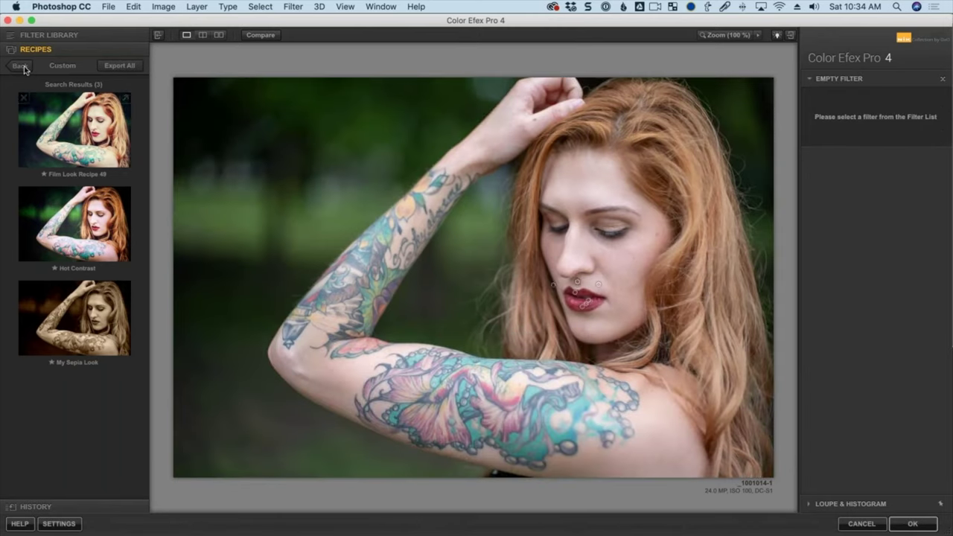
# Try the Cross Balance, Cross Processing and Dark Contrasts filters from the complete filter library.
pyautogui.click(20, 66)
pyautogui.click(39, 36)
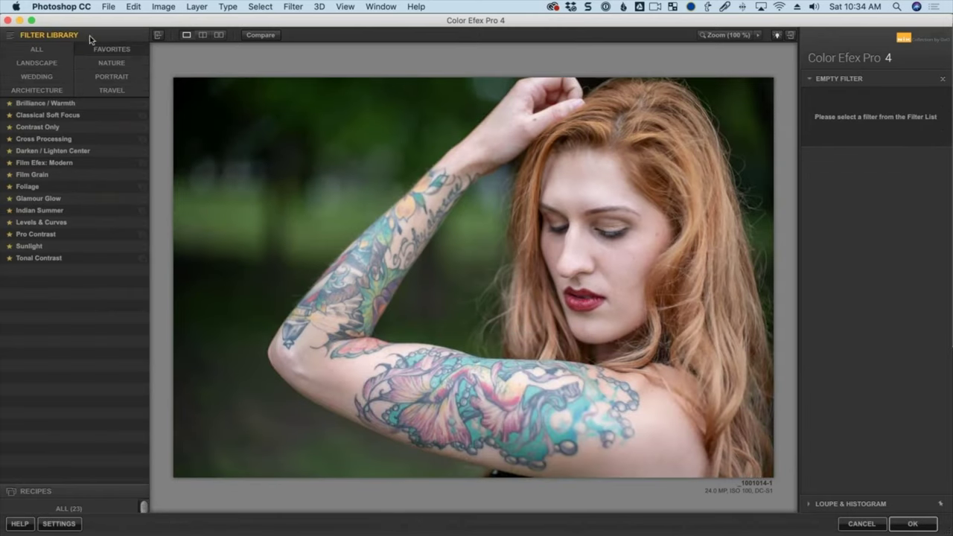
pyautogui.click(41, 52)
pyautogui.scroll(-3, 71, 291)
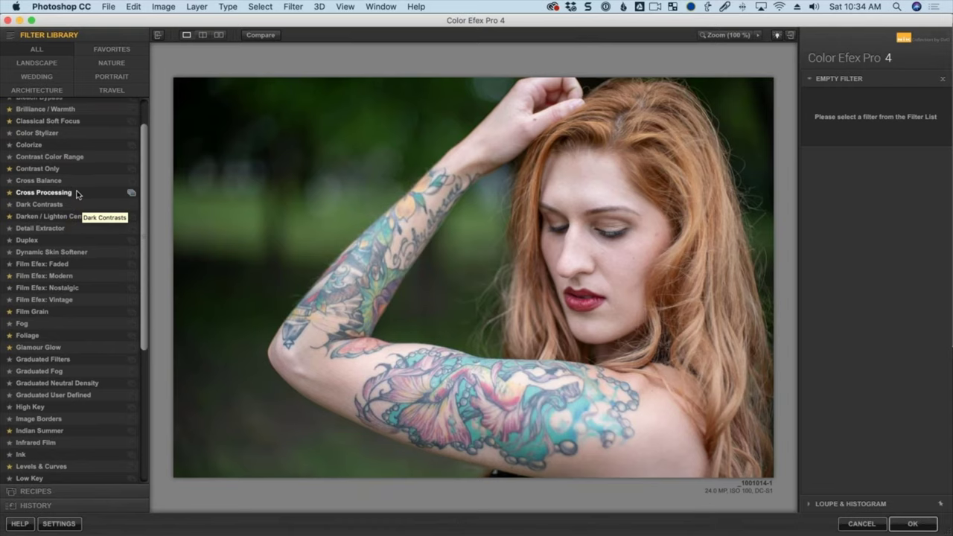
pyautogui.click(81, 181)
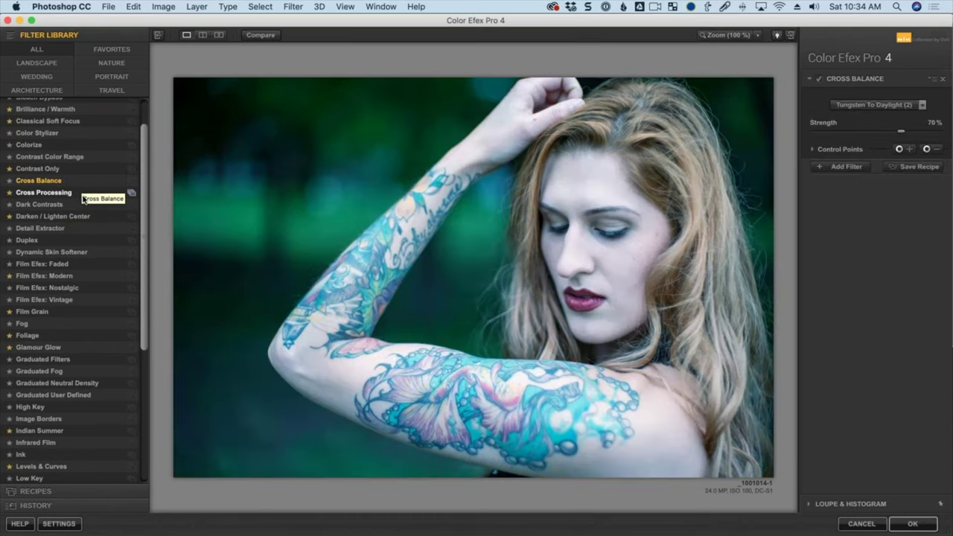
pyautogui.click(81, 193)
pyautogui.click(78, 206)
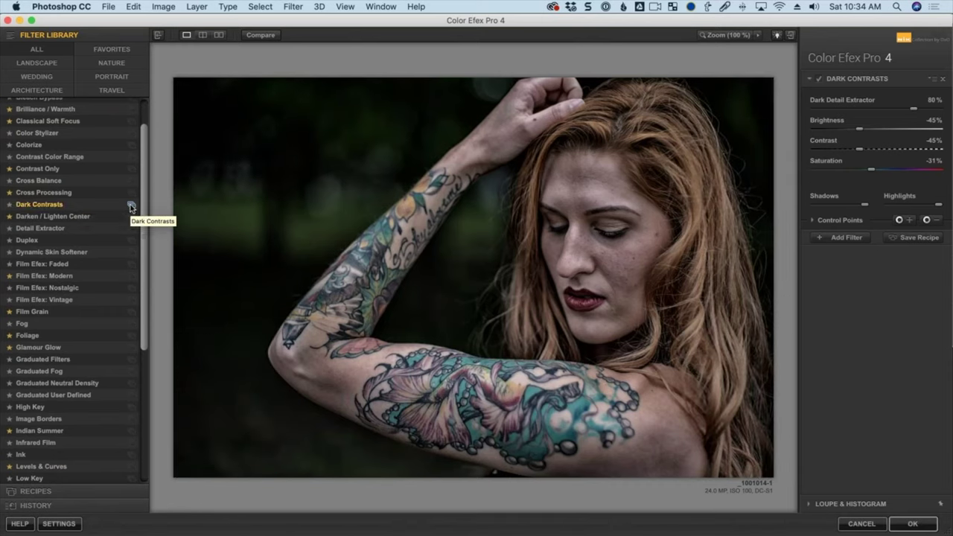
# Try the 02 - Balanced and 03 - Saturated and Detailed presets of the Dark Contrasts filter.
pyautogui.click(131, 205)
pyautogui.click(78, 210)
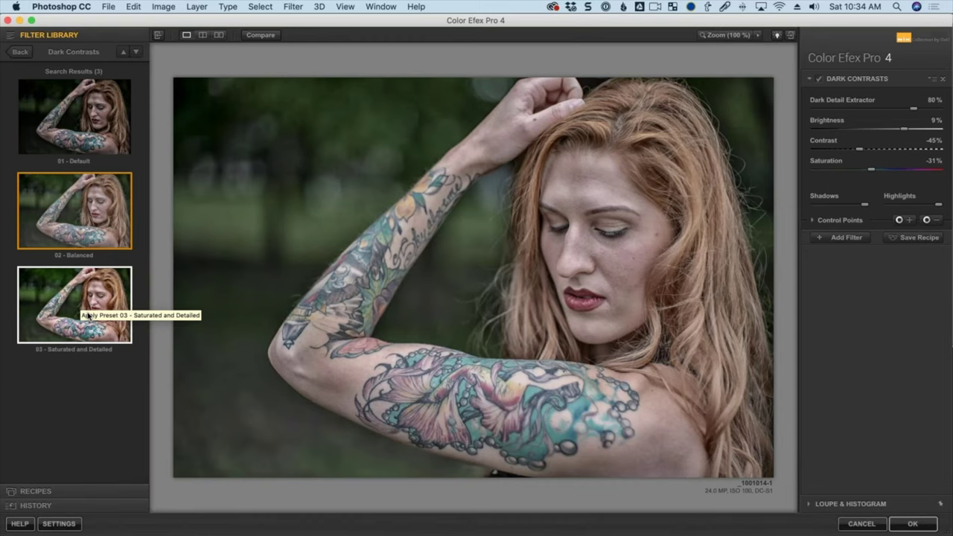
pyautogui.click(87, 316)
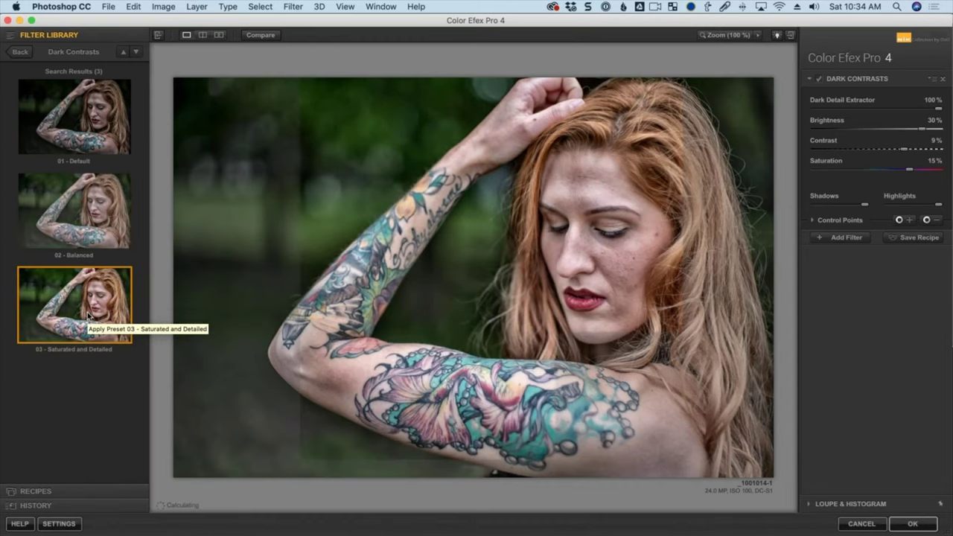
# Apply the 01 - Default preset of the Darken / Lighten Center filter.
pyautogui.click(137, 52)
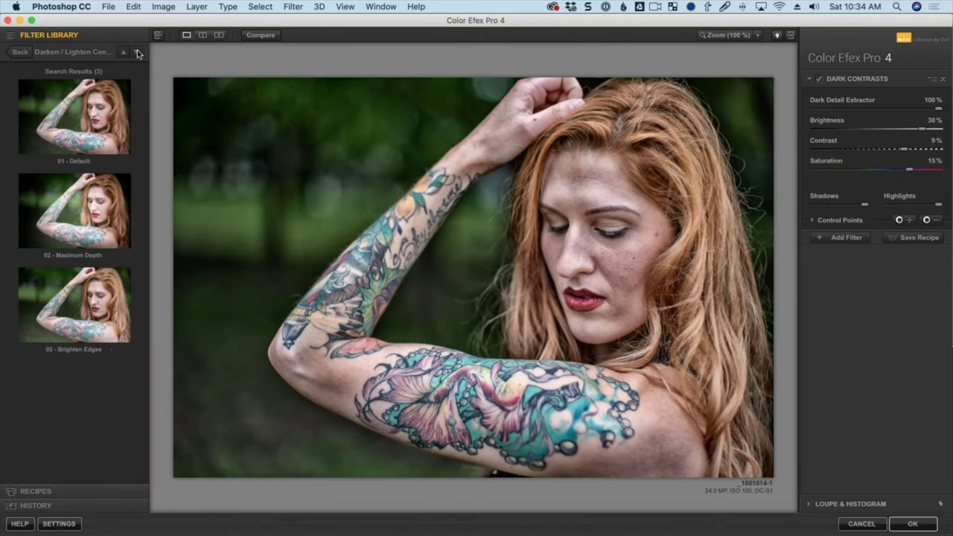
pyautogui.click(87, 133)
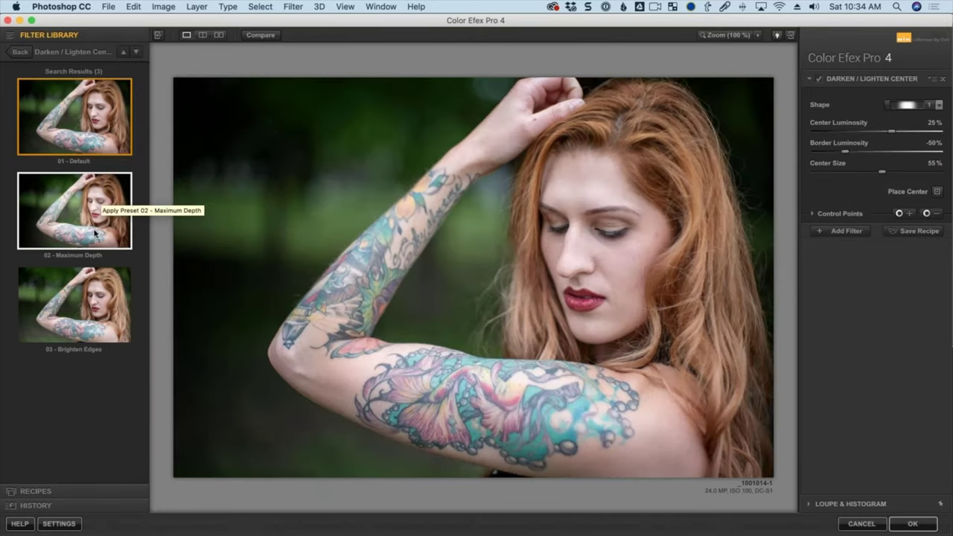
# Try the 02 - Maximum Depth preset of the Darken / Lighten Center filter and compare it with the original image.
pyautogui.click(95, 233)
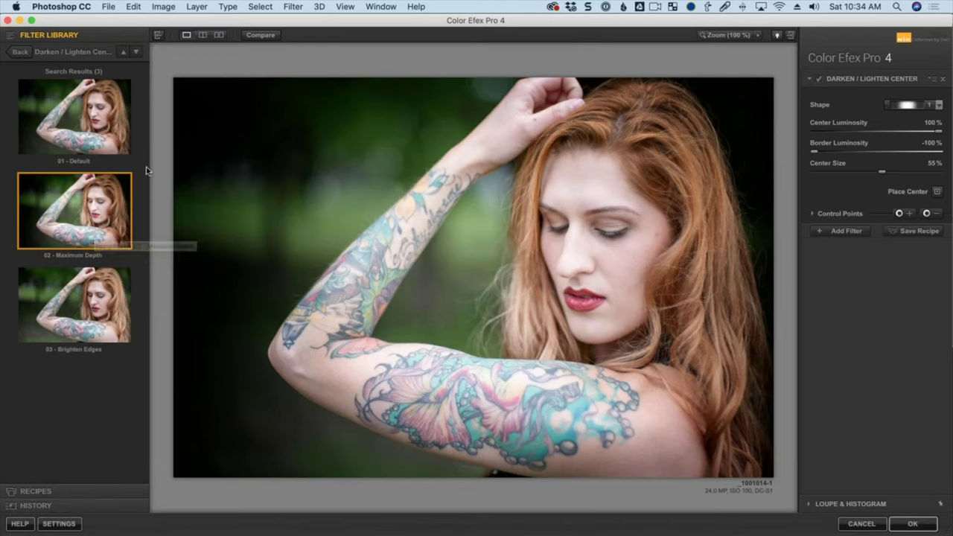
pyautogui.click(262, 36)
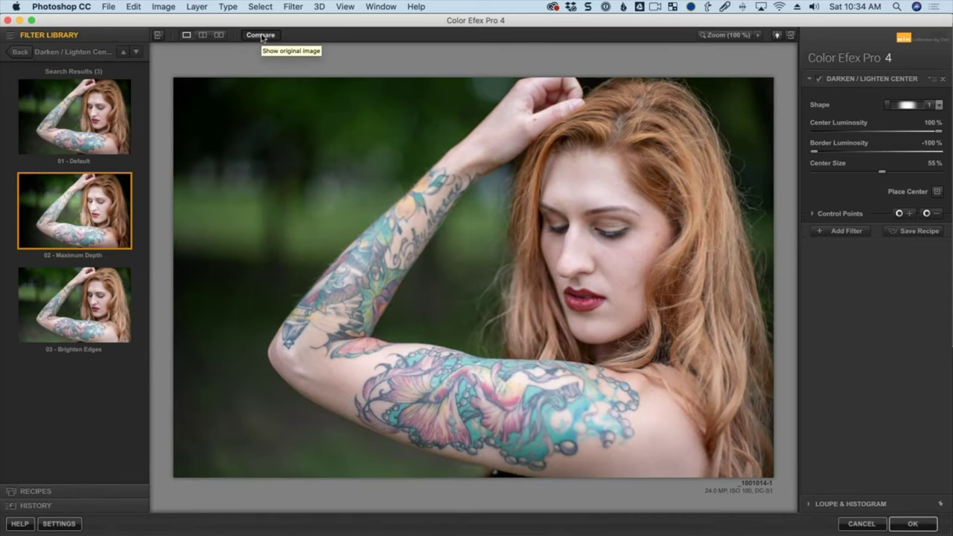
pyautogui.click(261, 36)
pyautogui.click(261, 37)
pyautogui.click(261, 37)
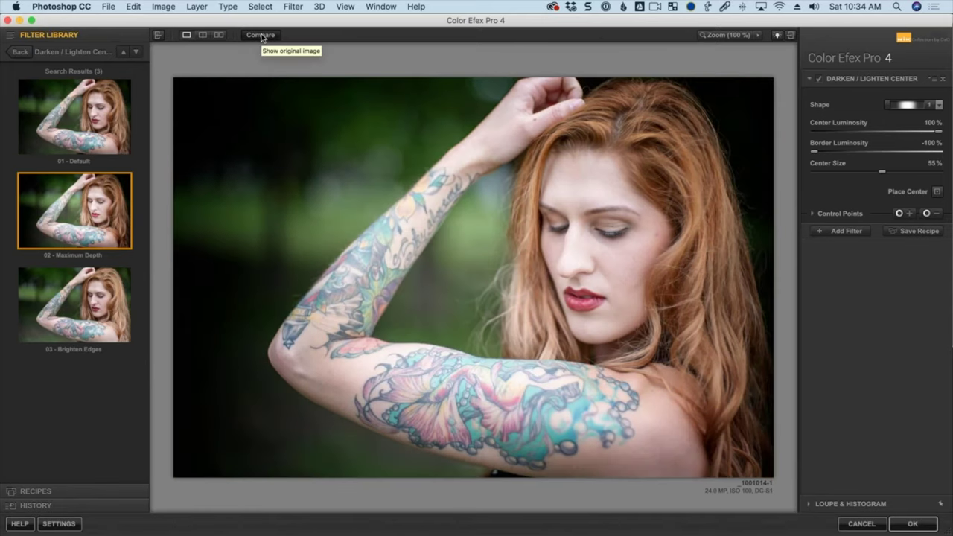
pyautogui.click(137, 52)
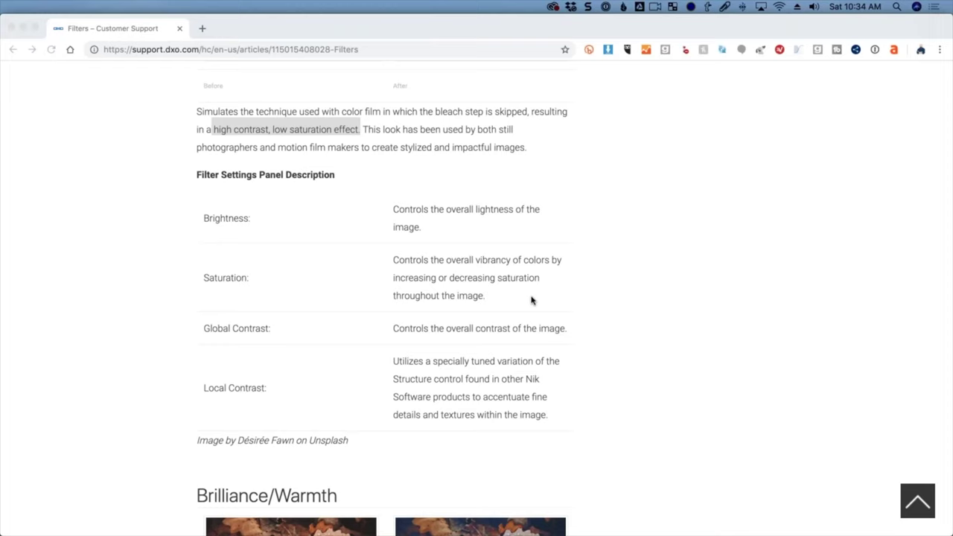
# Switch to Finder and close the DxO Webinars and Clients & Jobs windows.
pyautogui.press('super+Tab')
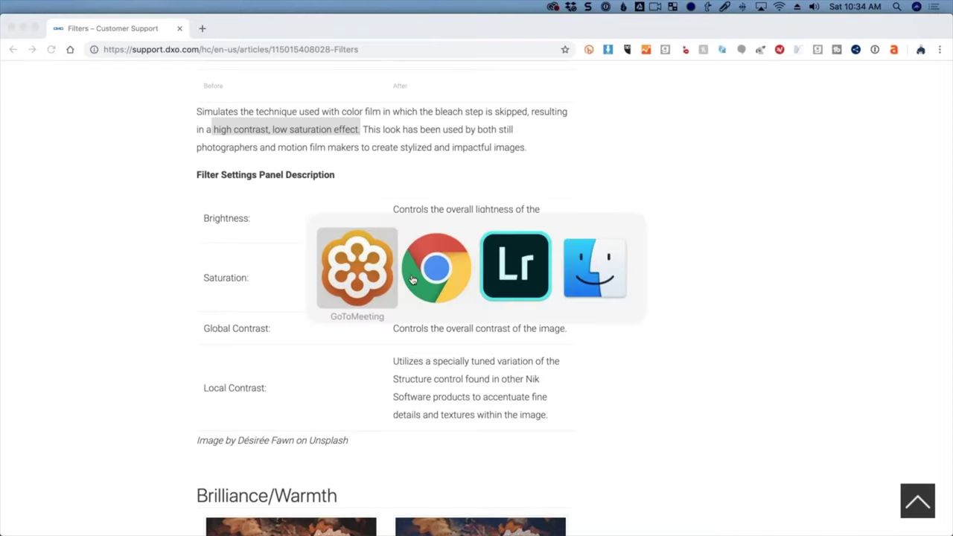
pyautogui.click(509, 268)
pyautogui.press('super+Tab')
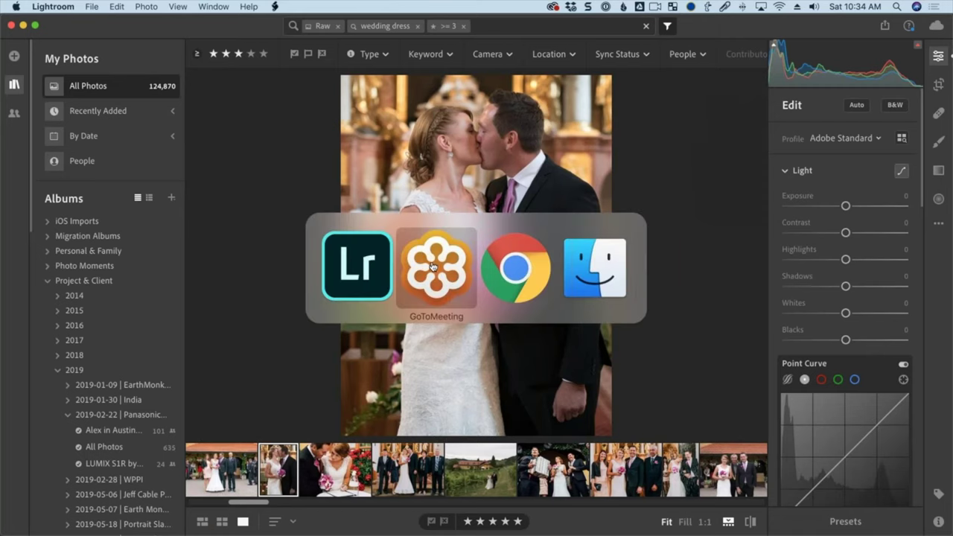
pyautogui.click(624, 269)
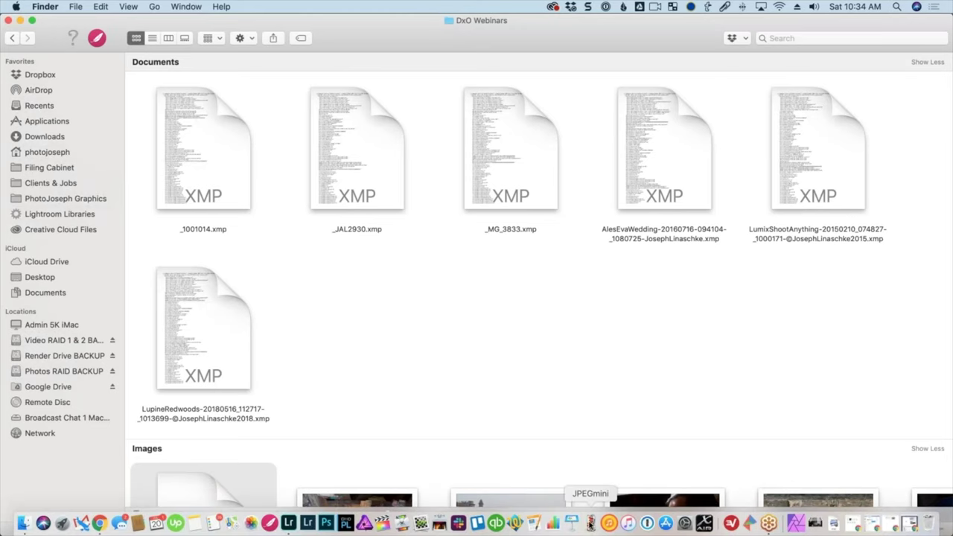
pyautogui.press('super+w')
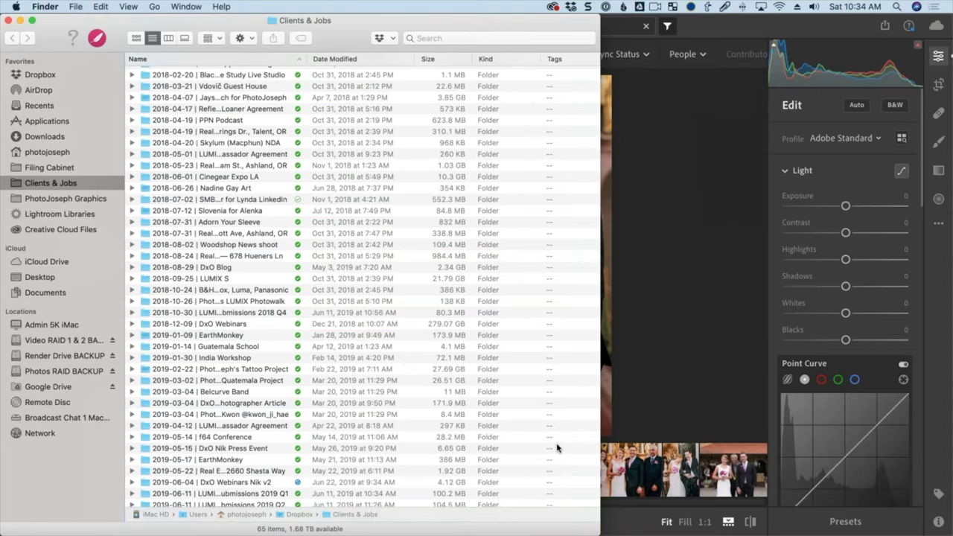
pyautogui.press('super+w')
# Launch Adobe Photoshop CC 2019 again.
pyautogui.moveTo(547, 534)
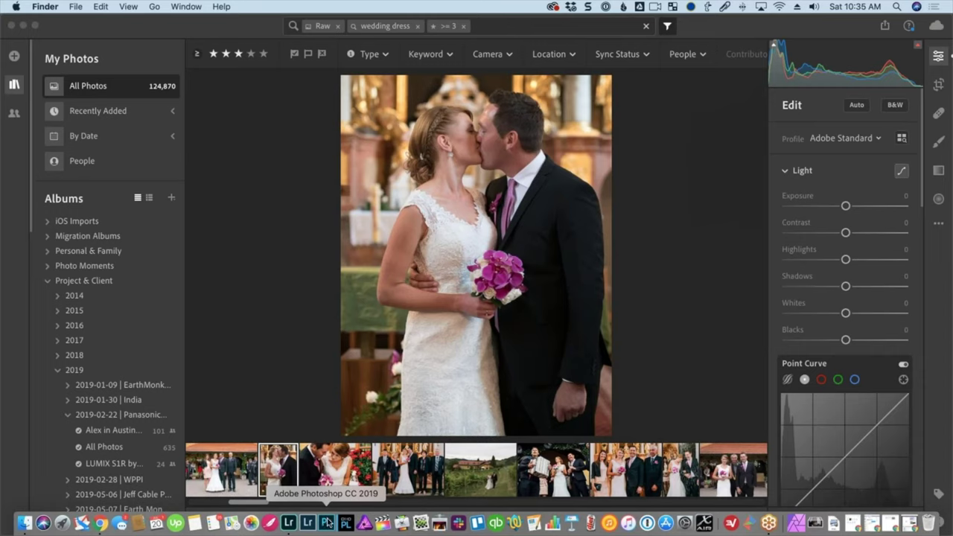
pyautogui.click(327, 524)
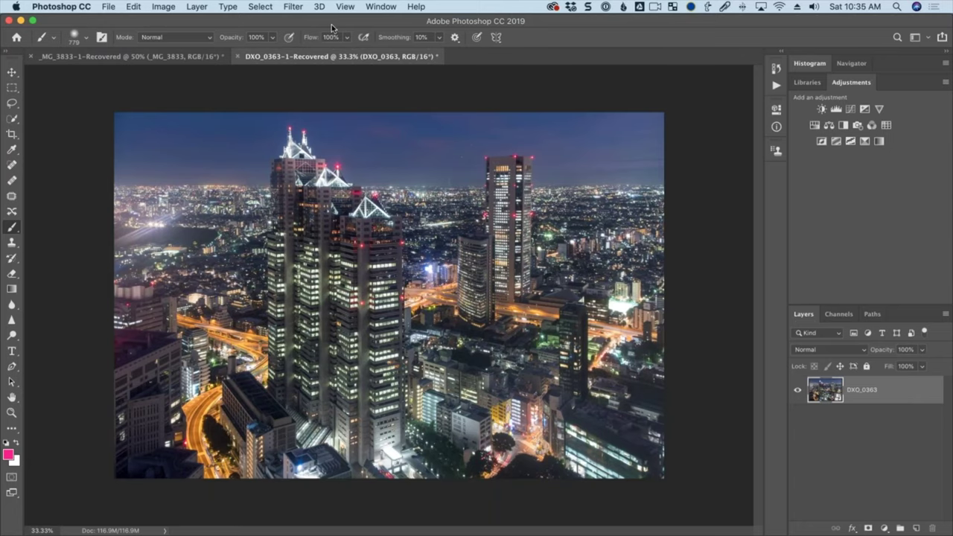
pyautogui.click(380, 6)
pyautogui.moveTo(383, 24)
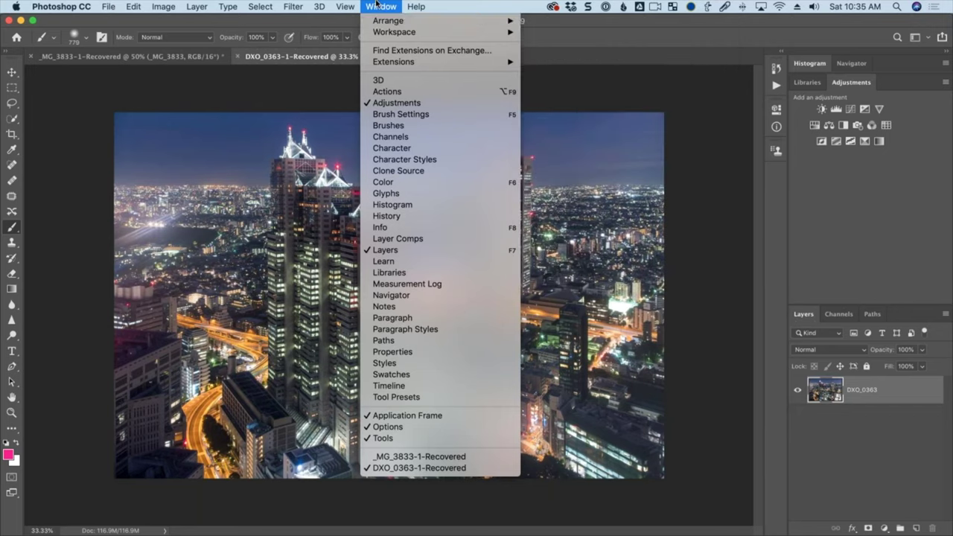
pyautogui.click(540, 153)
# Open _JAL2930.RW2 from the DxO Webinars folder through Camera Raw as a smart object.
pyautogui.press('super+o')
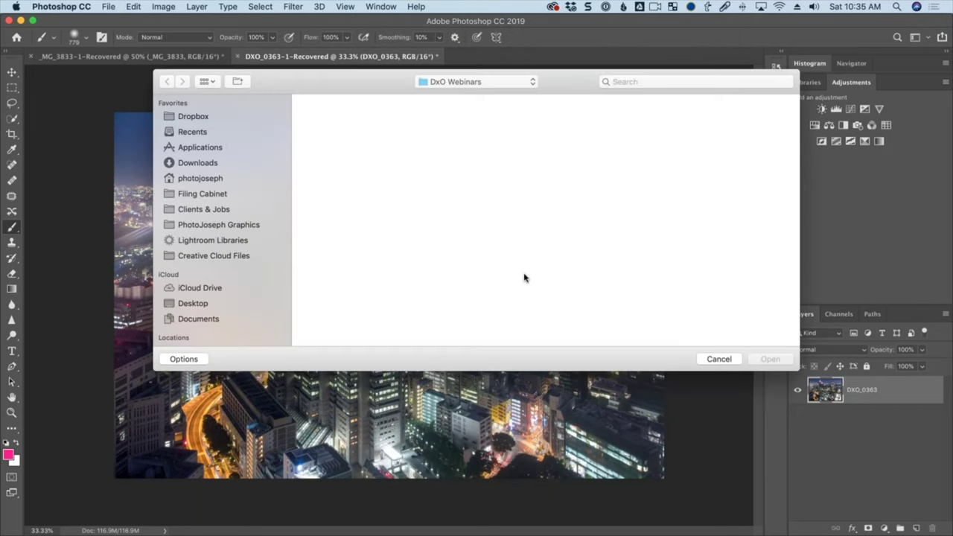
pyautogui.click(762, 202)
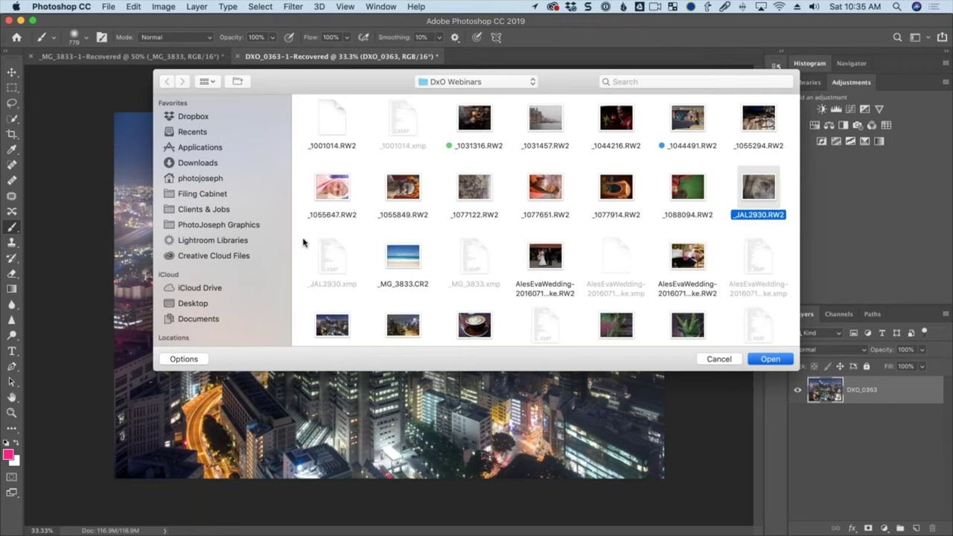
pyautogui.press('Return')
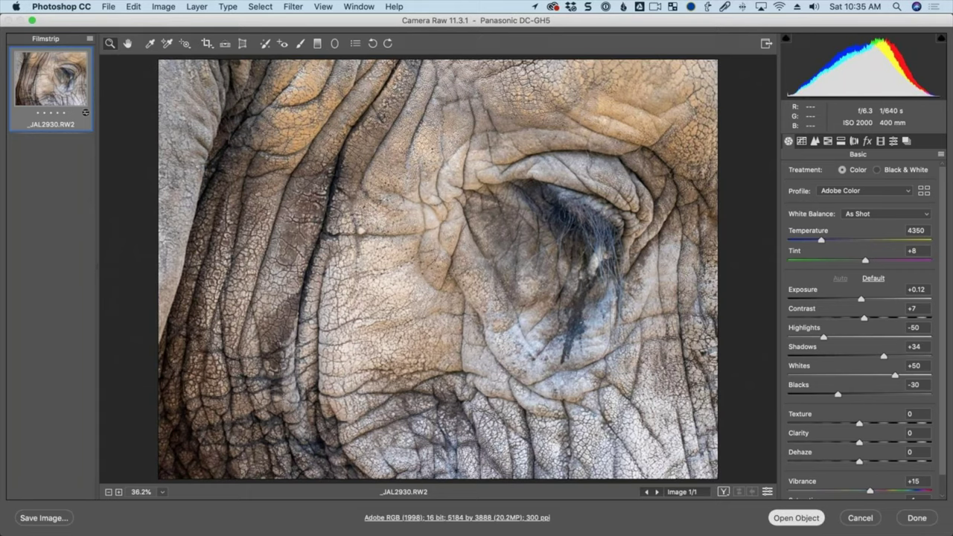
pyautogui.press('Return')
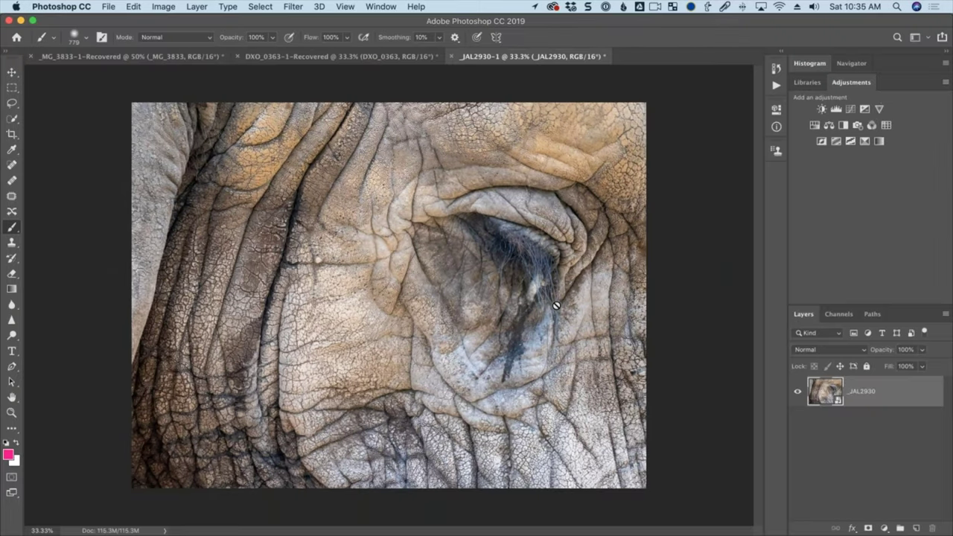
# Open the portrait _1001014.RW2 from the DxO Webinars folder through Camera Raw as a smart object.
pyautogui.click(351, 57)
pyautogui.click(194, 57)
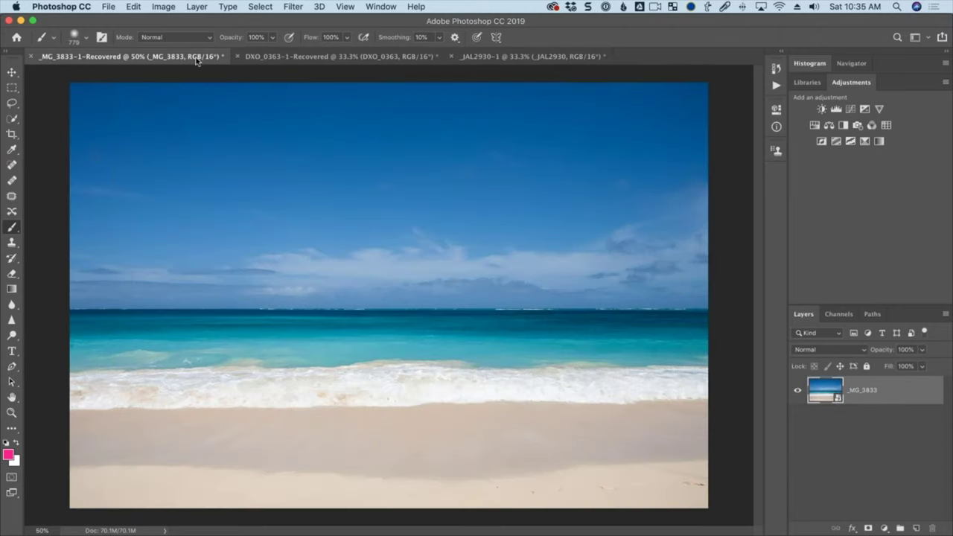
pyautogui.press('super+o')
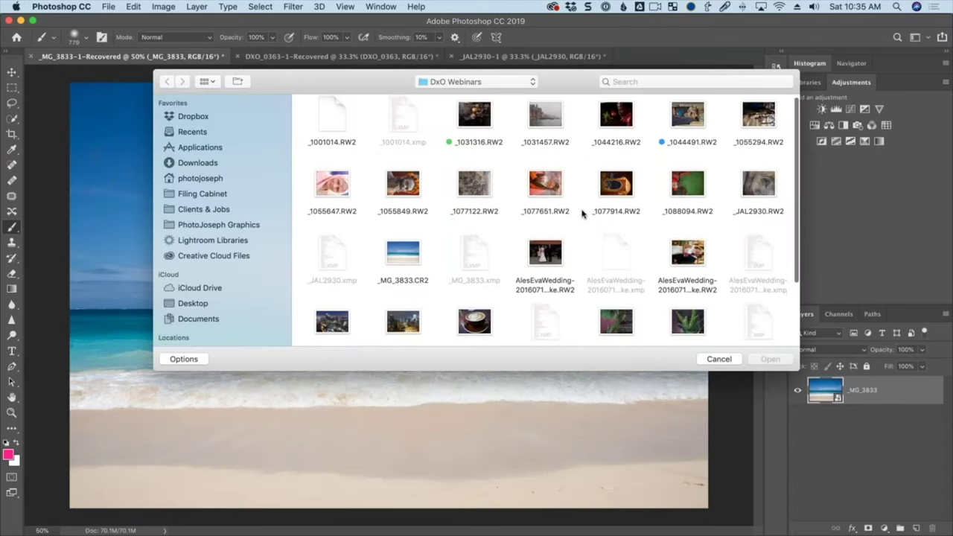
pyautogui.scroll(-5, 582, 214)
pyautogui.scroll(5, 506, 219)
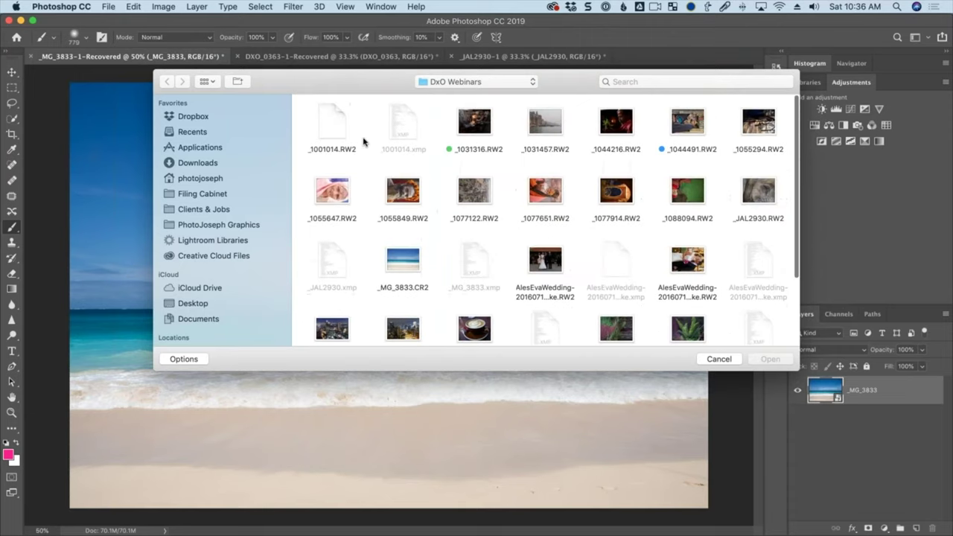
pyautogui.click(332, 126)
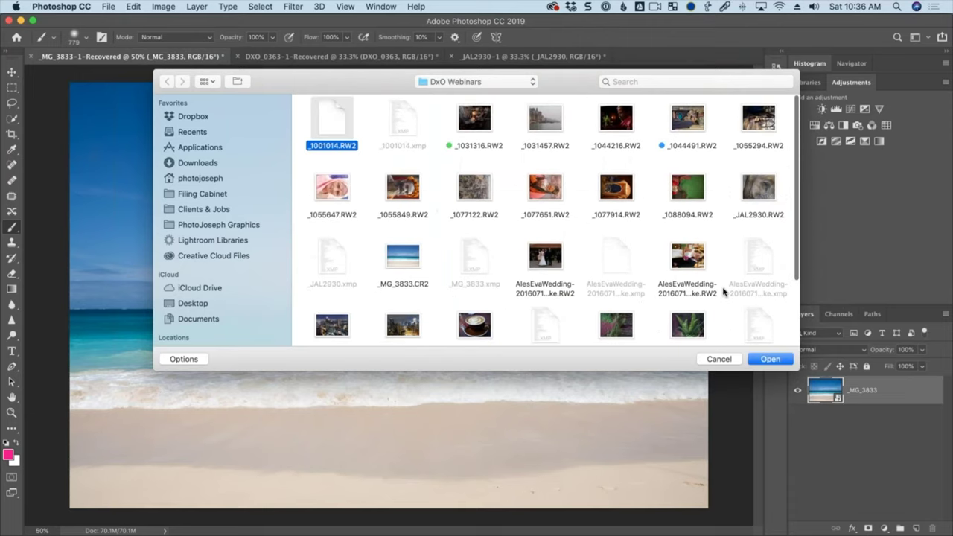
pyautogui.click(769, 360)
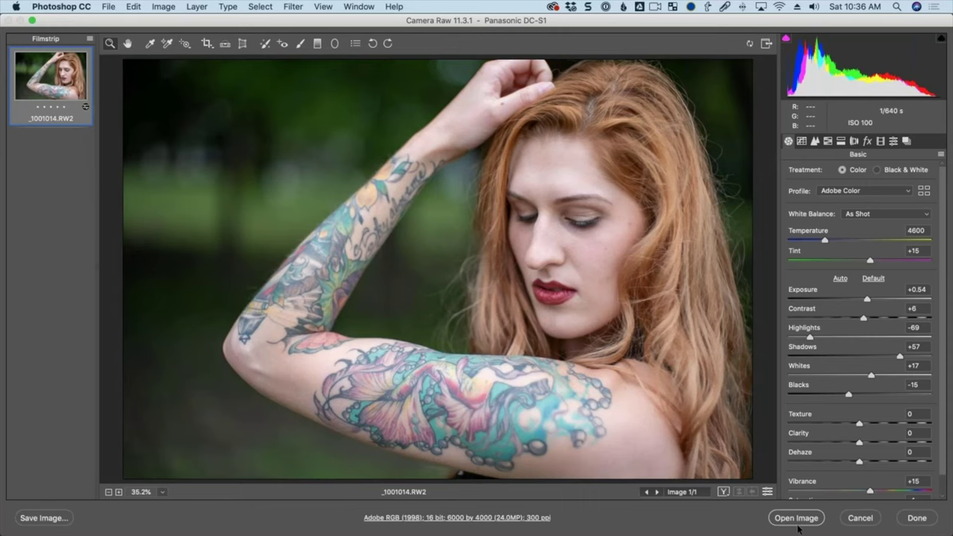
pyautogui.press('shift')
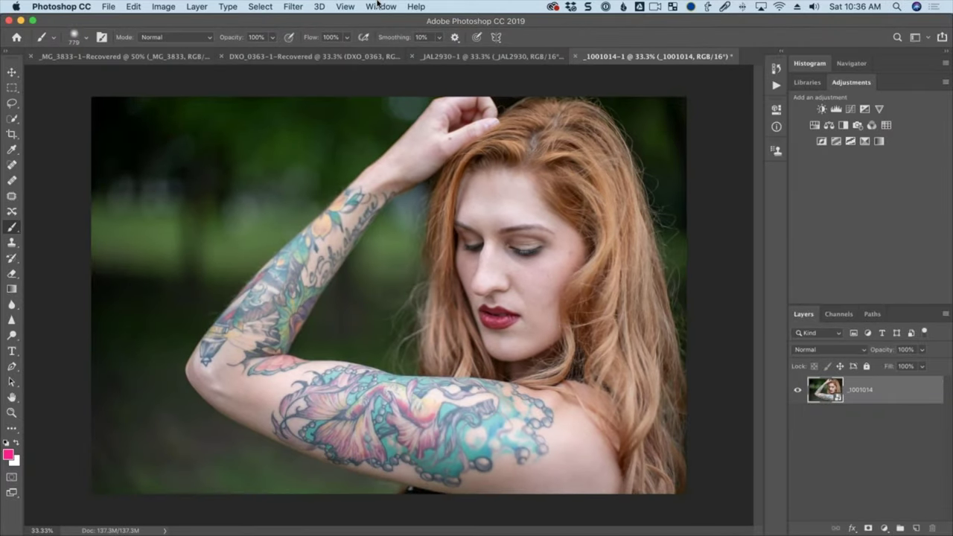
# Open the LumixShootAnything coffee cup raw file through Camera Raw as a smart object.
pyautogui.click(377, 6)
pyautogui.click(378, 6)
pyautogui.press('super+o')
pyautogui.scroll(-2, 572, 252)
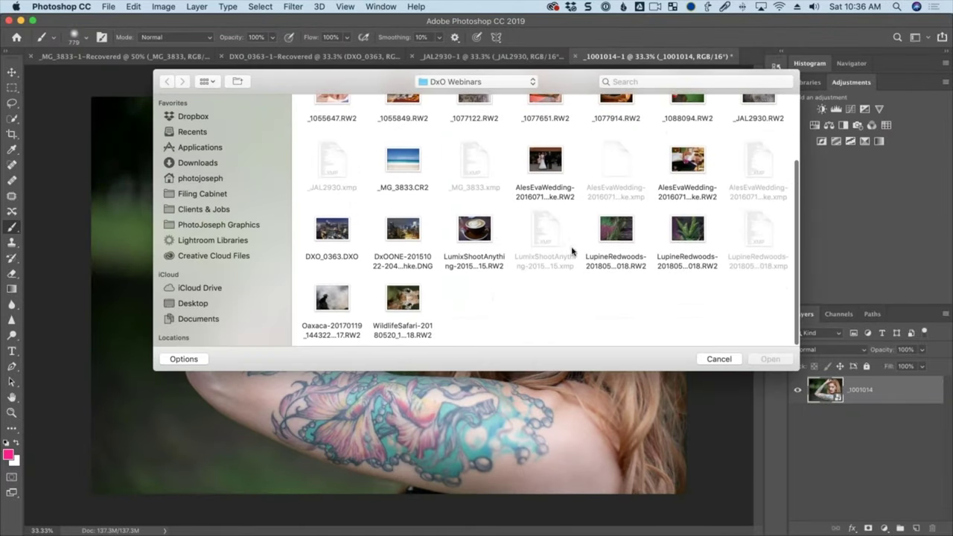
pyautogui.click(485, 237)
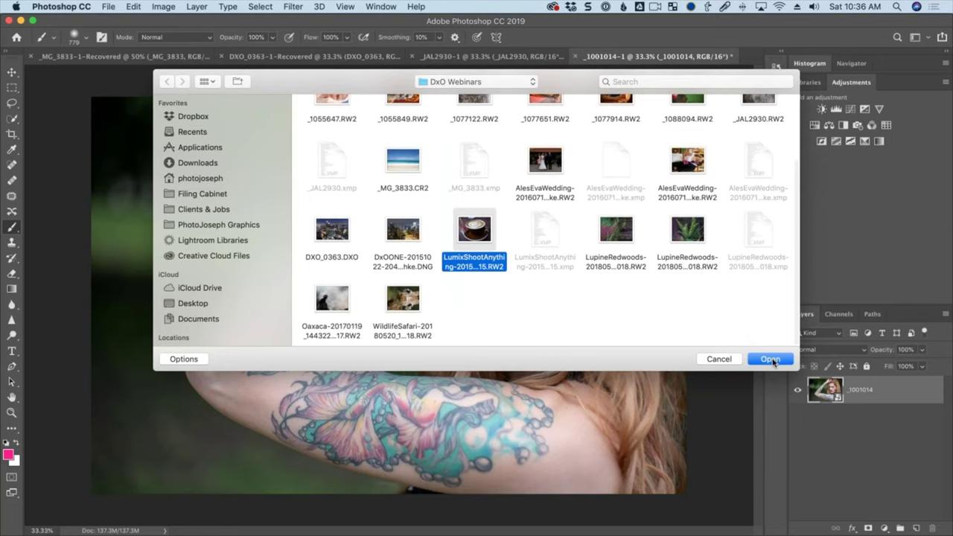
pyautogui.click(771, 360)
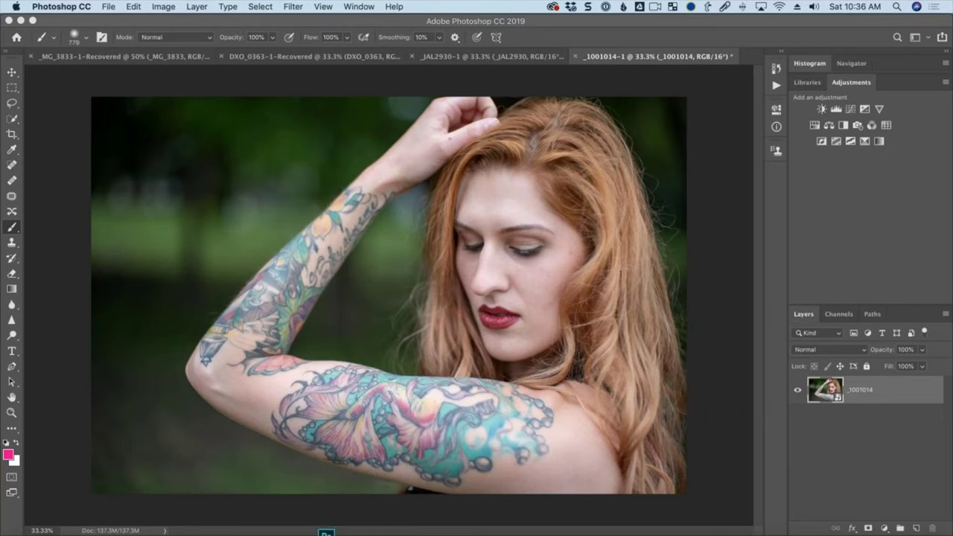
pyautogui.moveTo(324, 529)
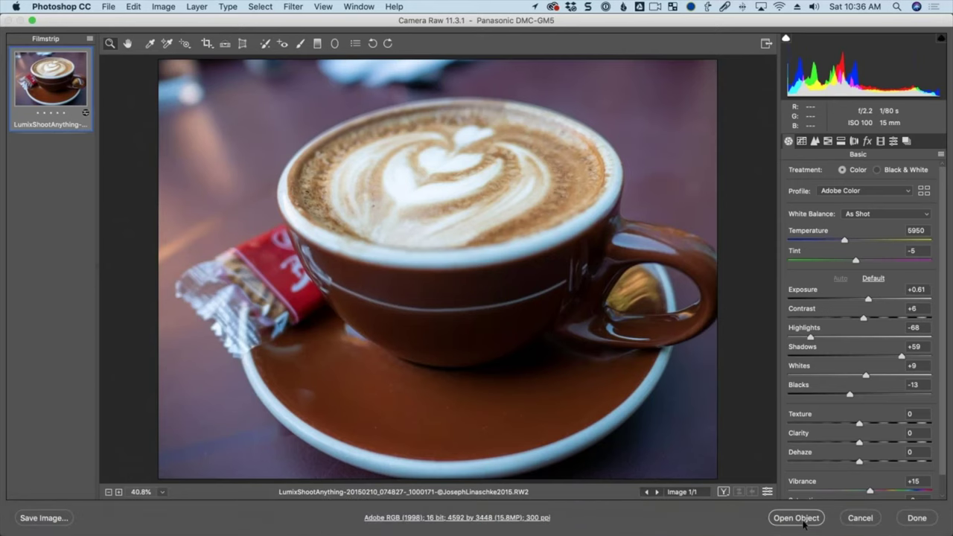
pyautogui.click(802, 521)
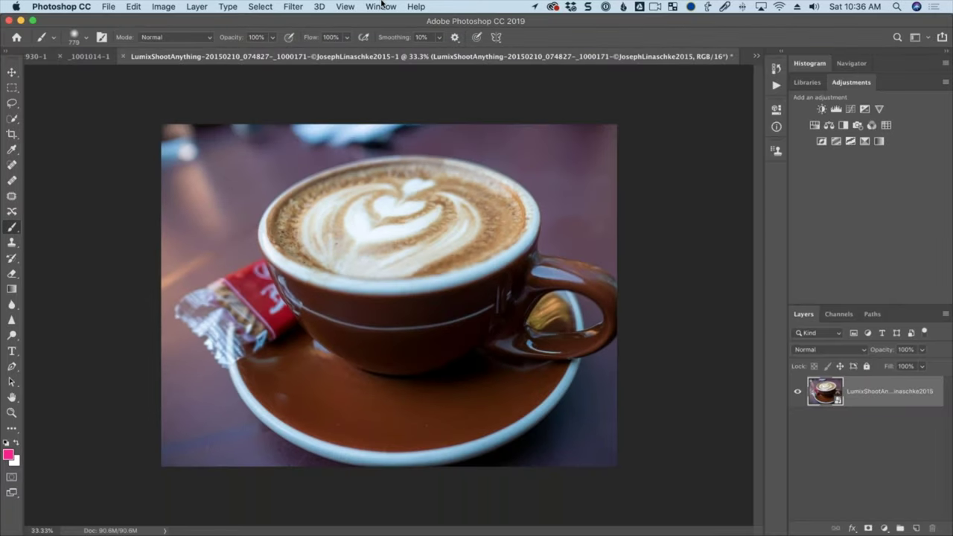
# Arrange the open documents in a 4-up layout and zoom the portrait and elephant views out to 25%.
pyautogui.click(381, 6)
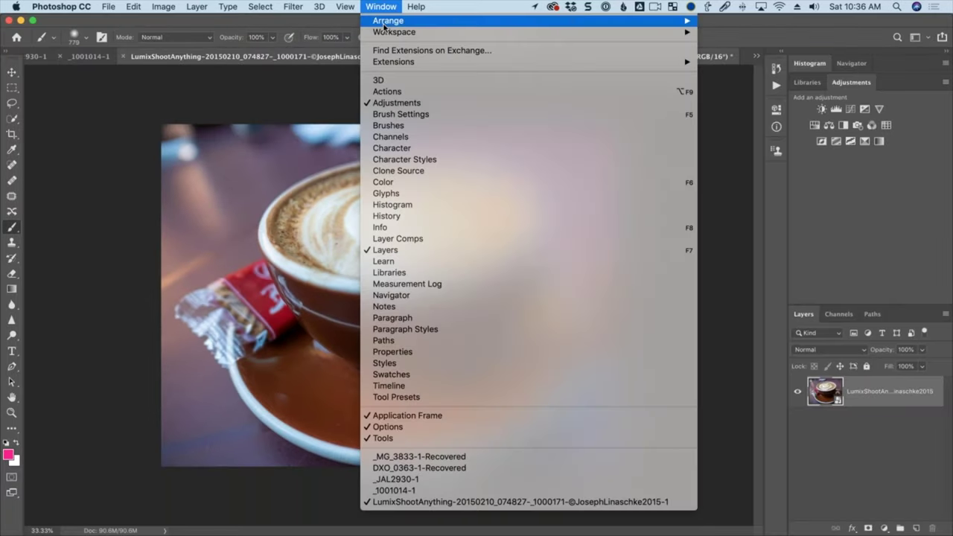
pyautogui.moveTo(384, 23)
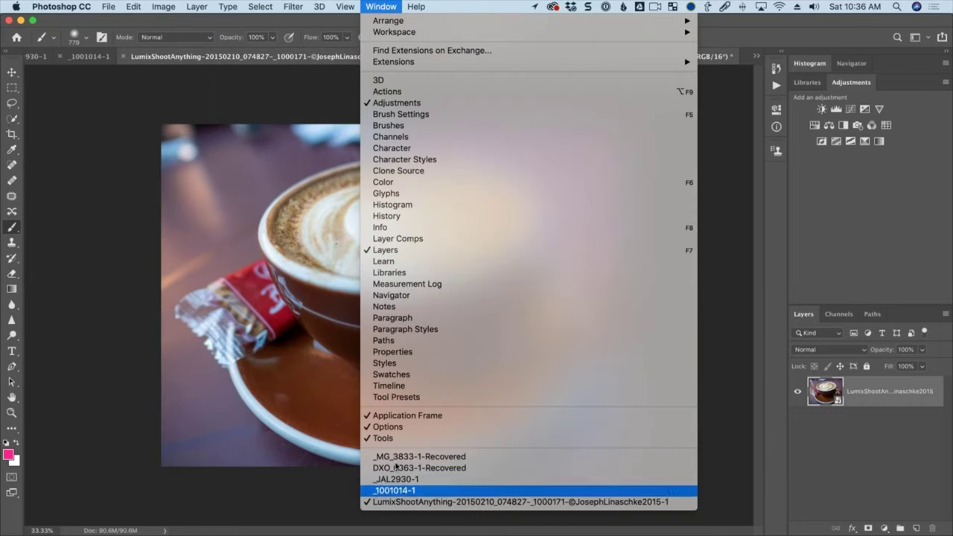
pyautogui.click(103, 57)
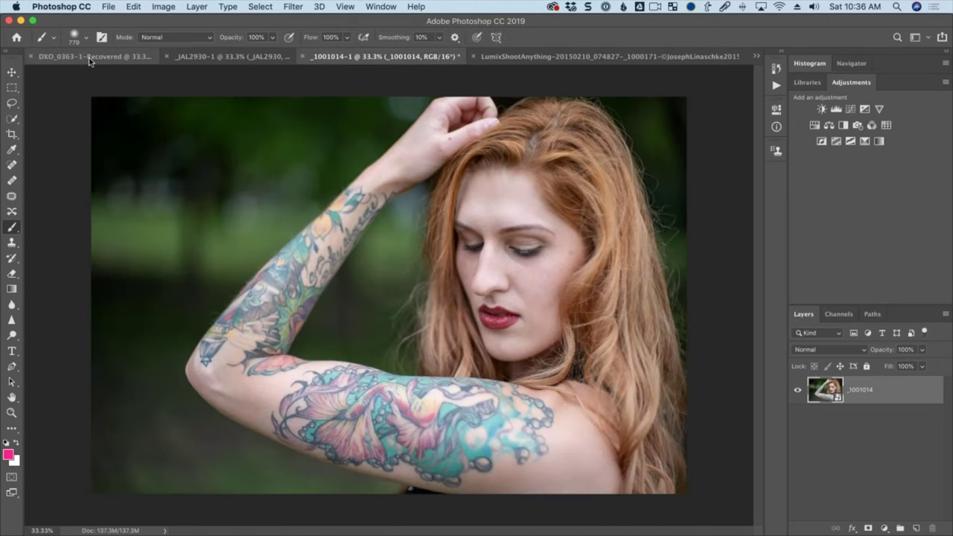
pyautogui.click(221, 58)
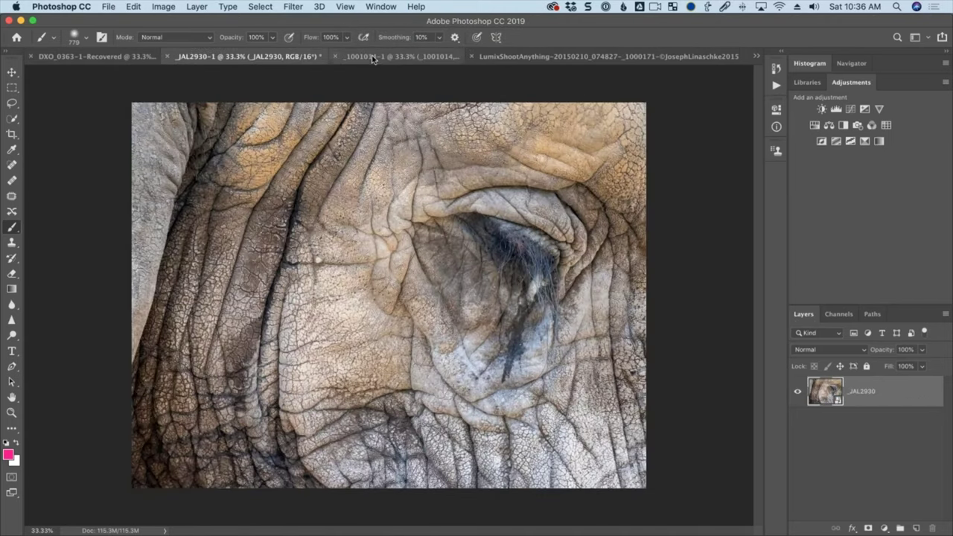
pyautogui.click(343, 59)
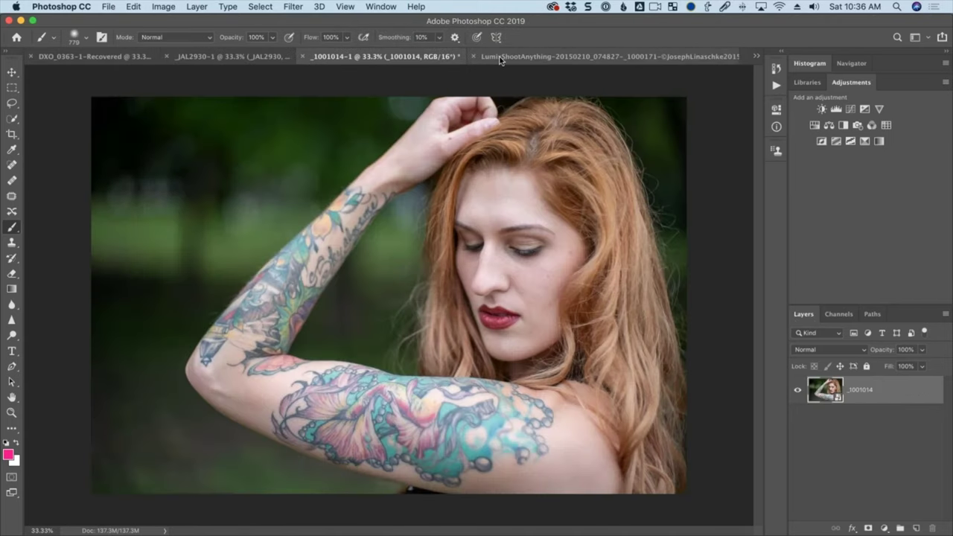
pyautogui.click(97, 58)
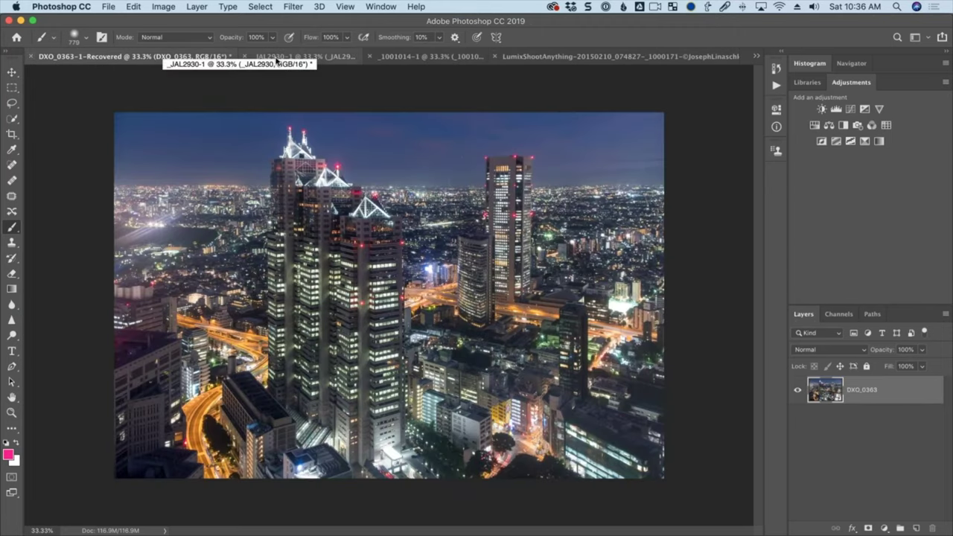
pyautogui.click(345, 6)
pyautogui.moveTo(380, 6)
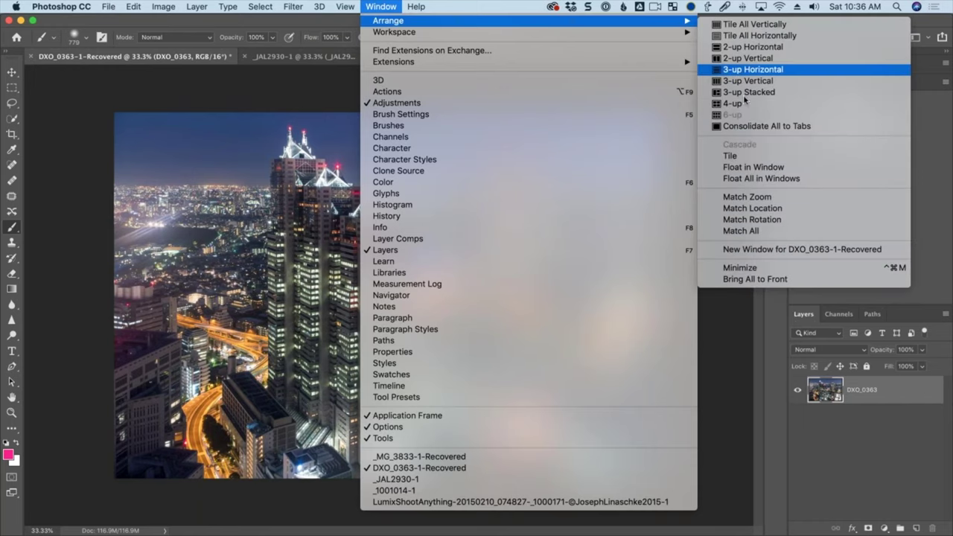
pyautogui.click(715, 104)
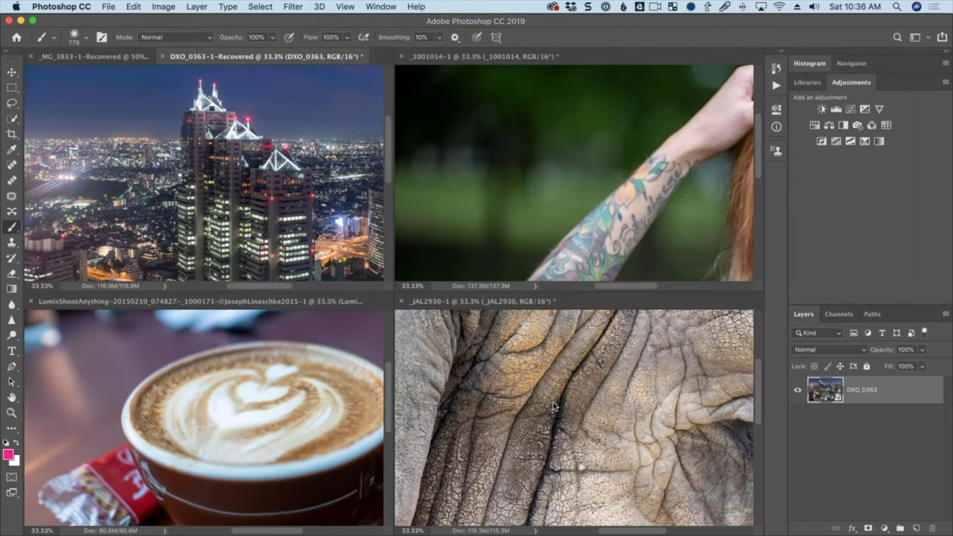
pyautogui.press('super+0')
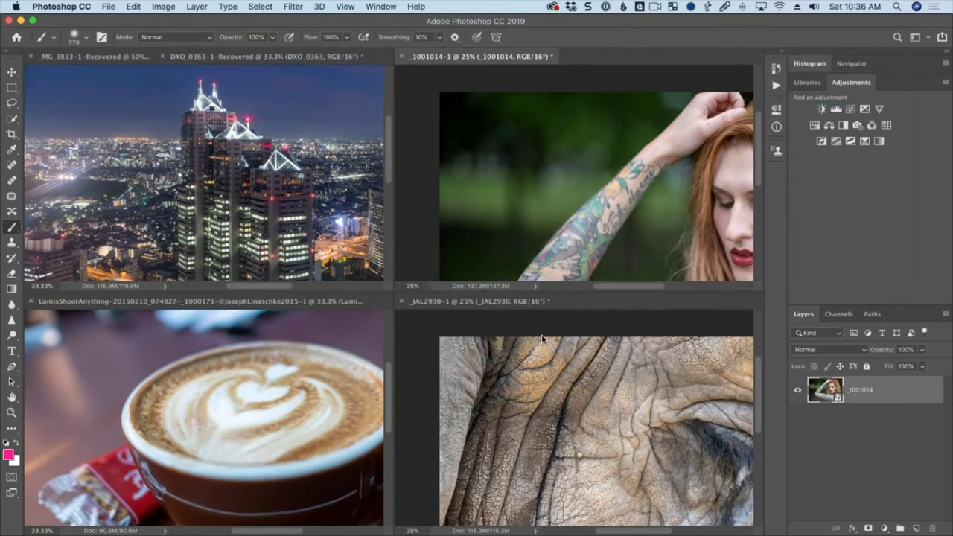
# Fit the portrait, elephant, coffee cup and city photos in their panes and make the elephant document active.
pyautogui.press('super+0')
pyautogui.click(254, 394)
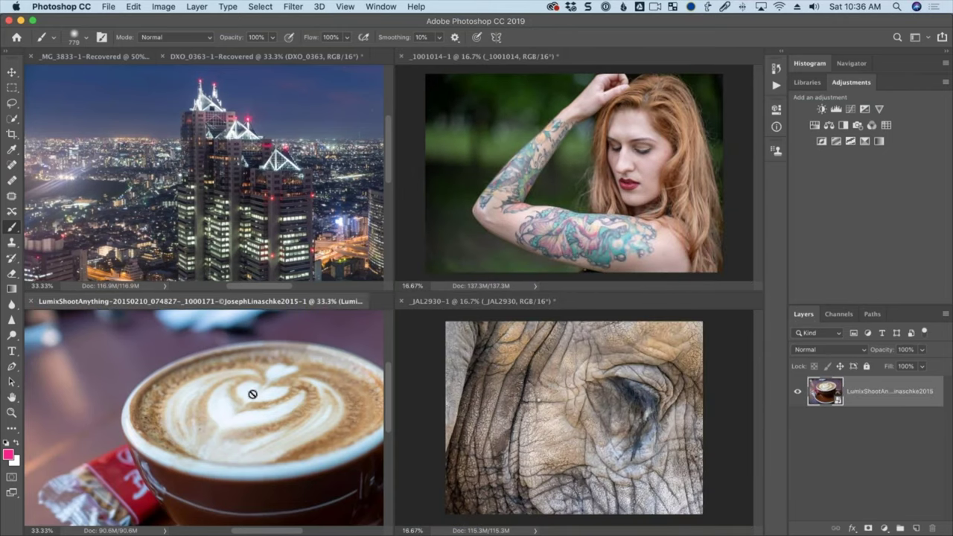
pyautogui.press('super+0')
pyautogui.click(253, 265)
pyautogui.press('super+0')
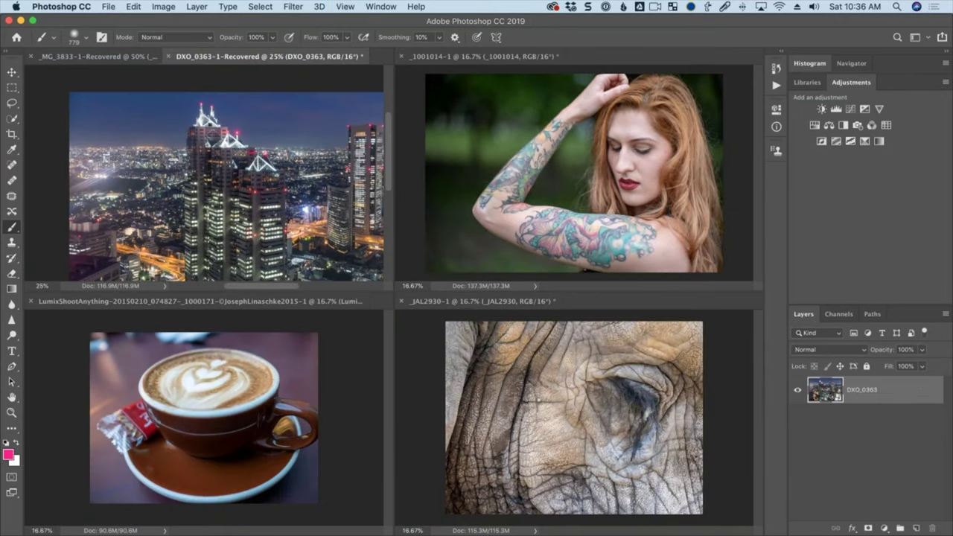
pyautogui.click(493, 374)
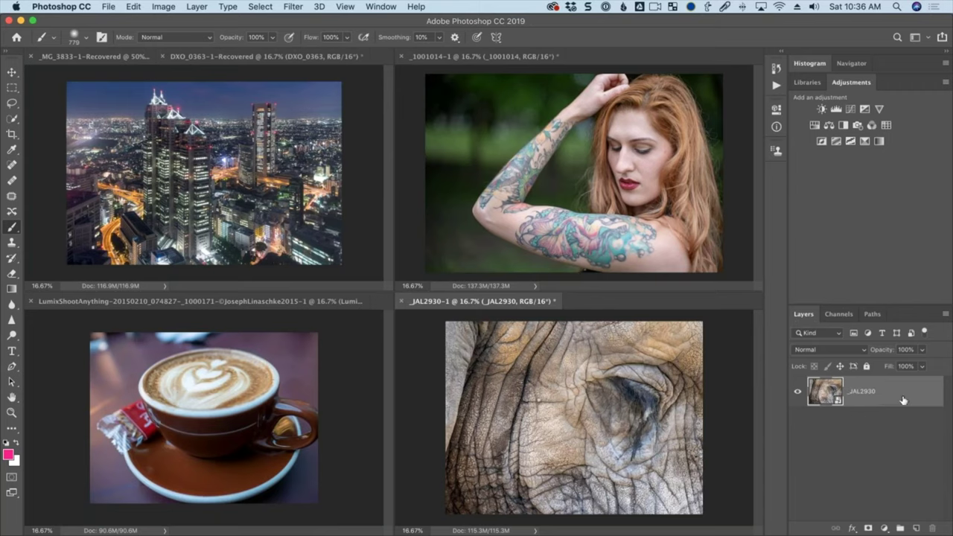
# Open the Nik Collection Selective Tool and place its palette over the adjustments area, clear of the photos.
pyautogui.click(78, 6)
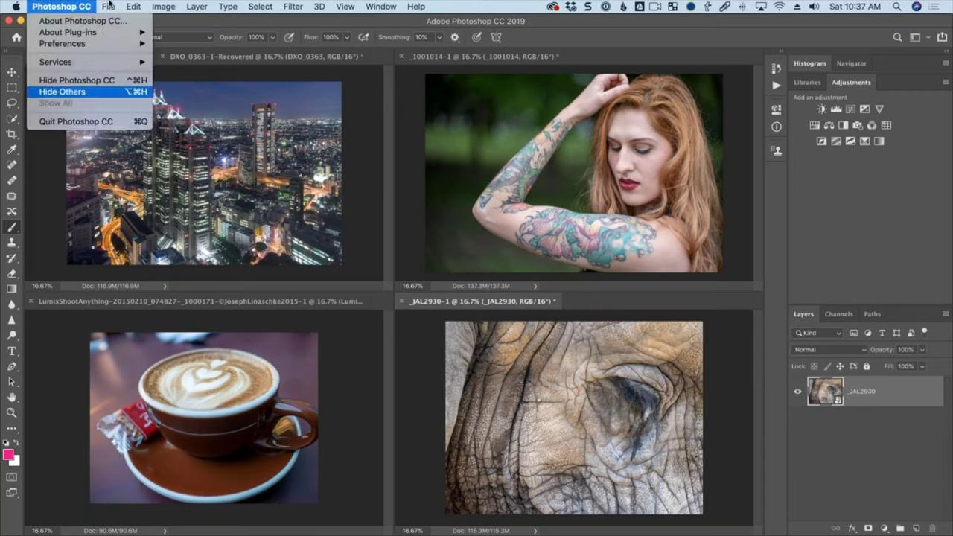
pyautogui.moveTo(109, 6)
pyautogui.moveTo(165, 265)
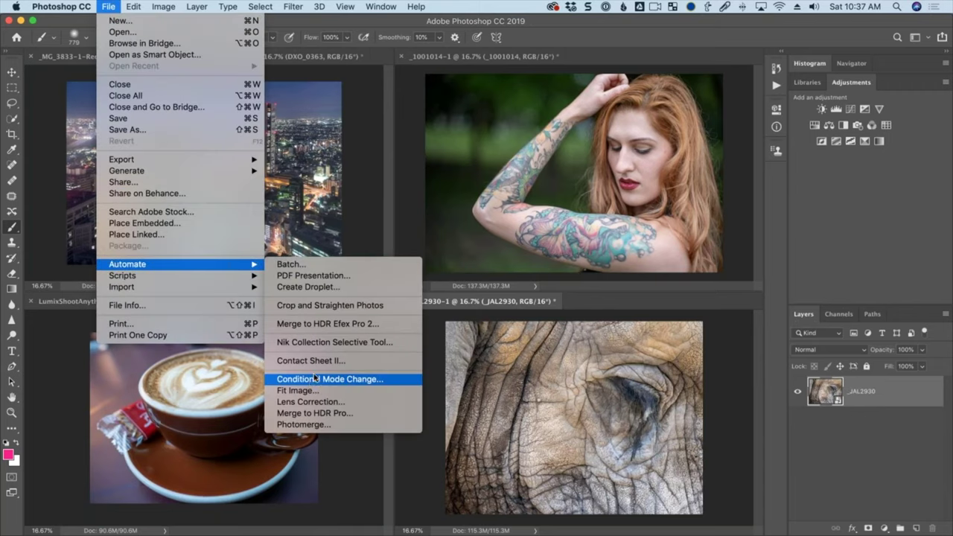
pyautogui.click(361, 344)
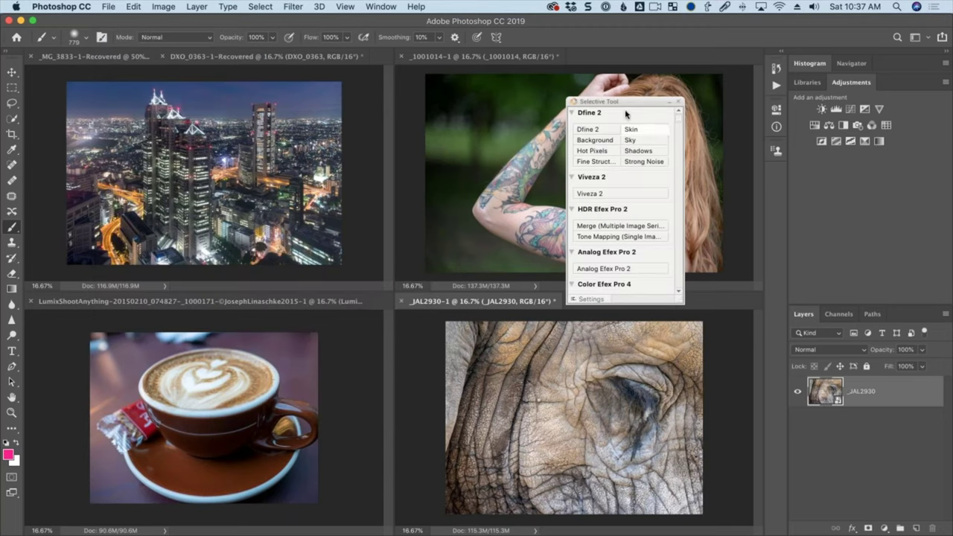
pyautogui.moveTo(628, 104); pyautogui.dragTo(845, 71)
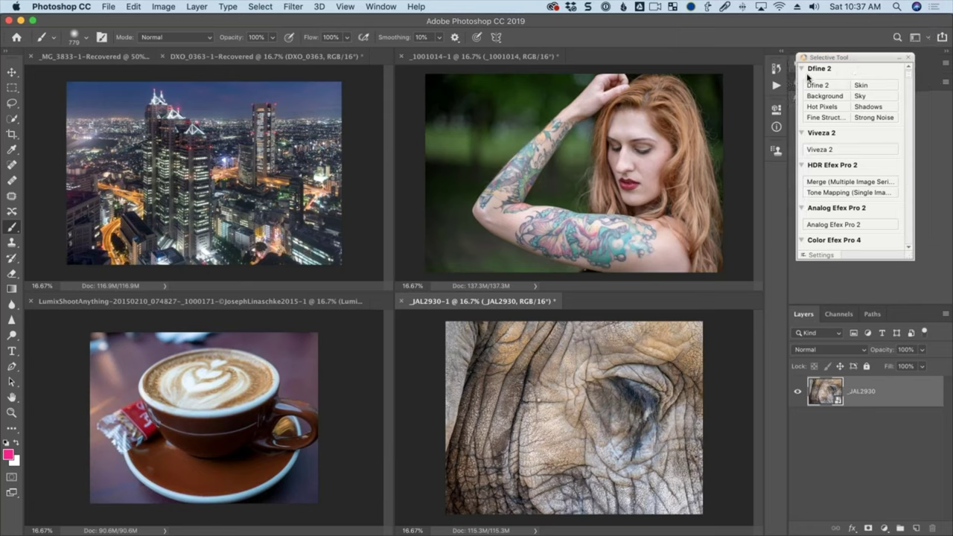
# Collapse the Dfine 2, Viveza 2, HDR Efex Pro 2 and Analog Efex Pro 2 groups and enlarge the Selective Tool palette.
pyautogui.click(803, 69)
pyautogui.click(804, 80)
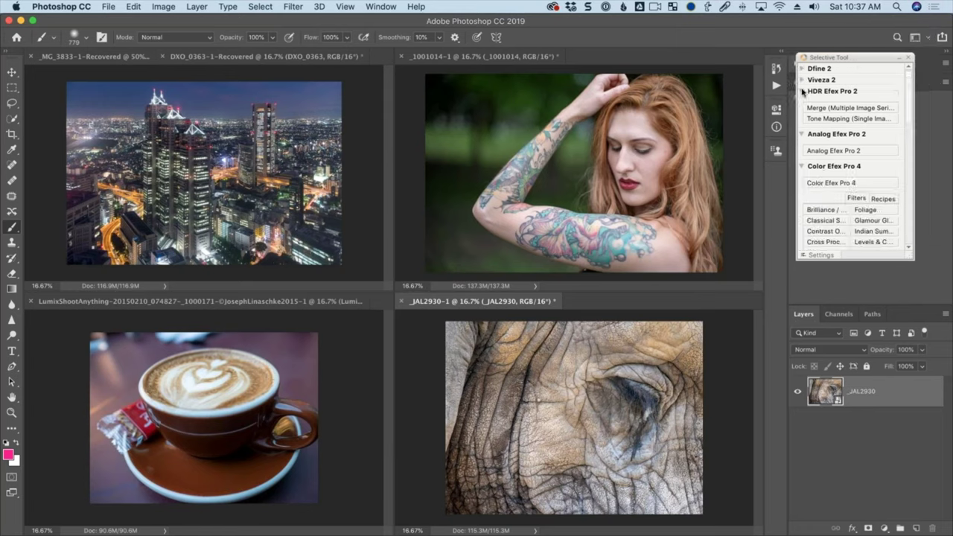
pyautogui.click(803, 91)
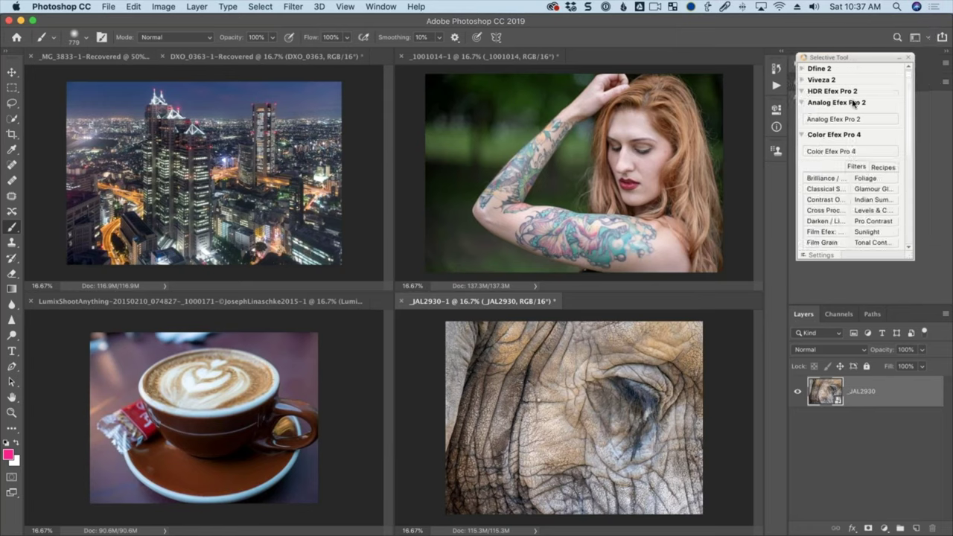
pyautogui.click(803, 103)
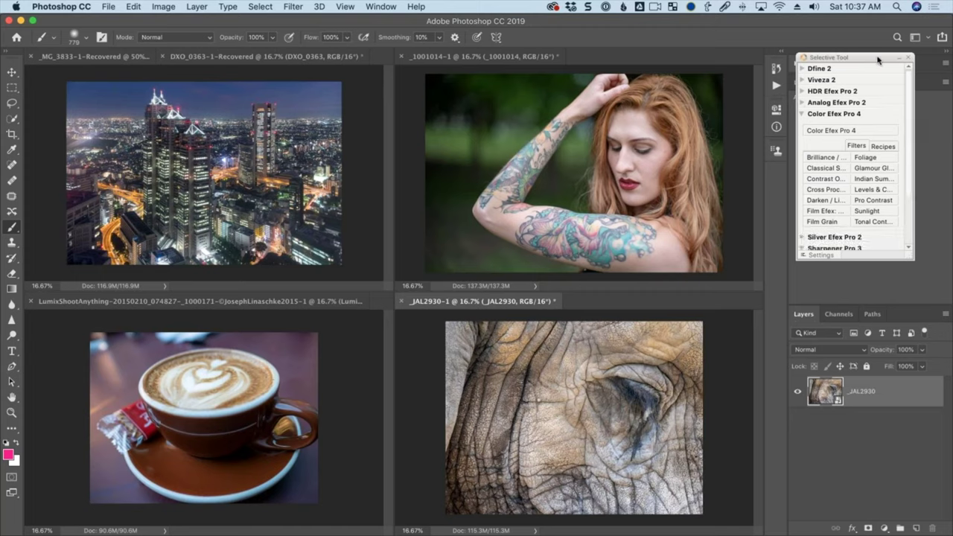
pyautogui.moveTo(879, 59); pyautogui.dragTo(854, 54)
pyautogui.moveTo(888, 258); pyautogui.dragTo(937, 292)
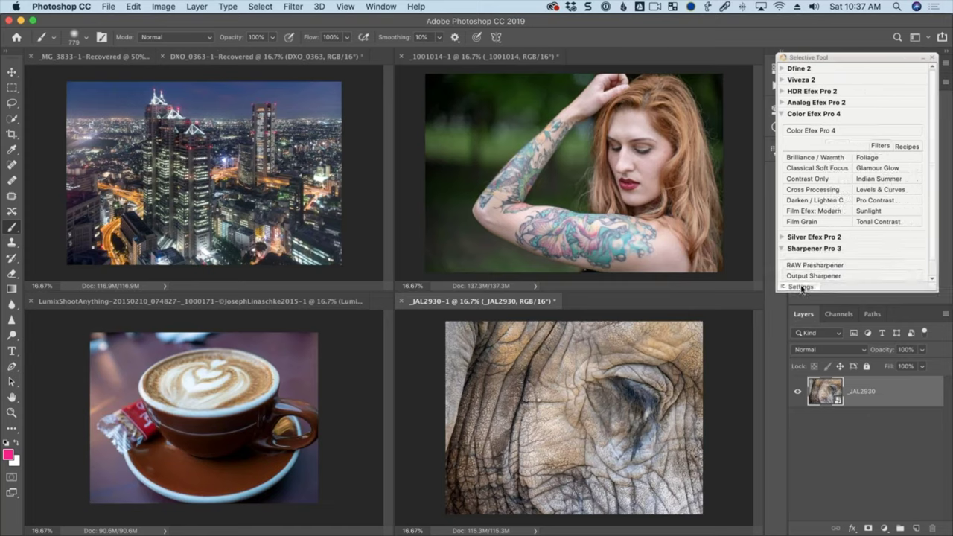
# Review the Selective Tool's settings for opening when Photoshop launches, leaving them without changes.
pyautogui.click(798, 287)
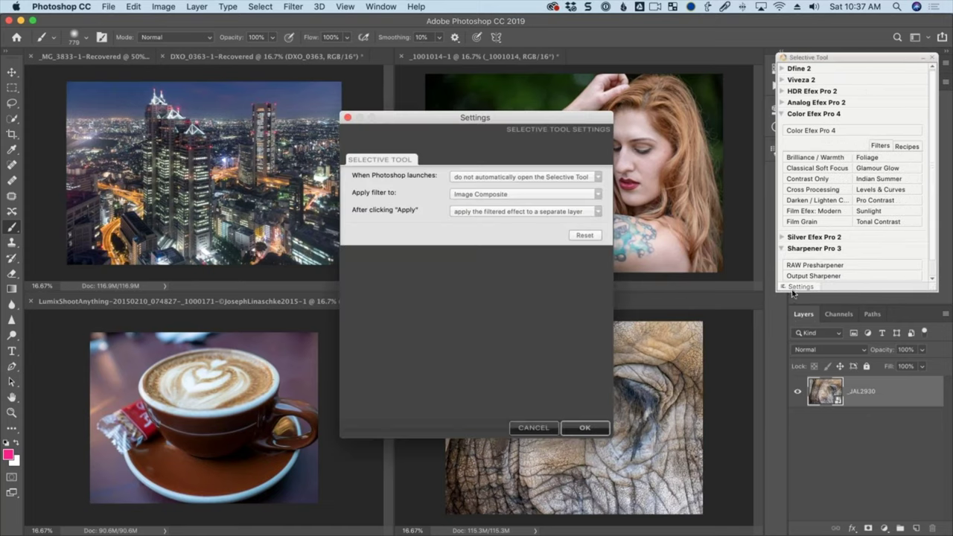
pyautogui.click(470, 178)
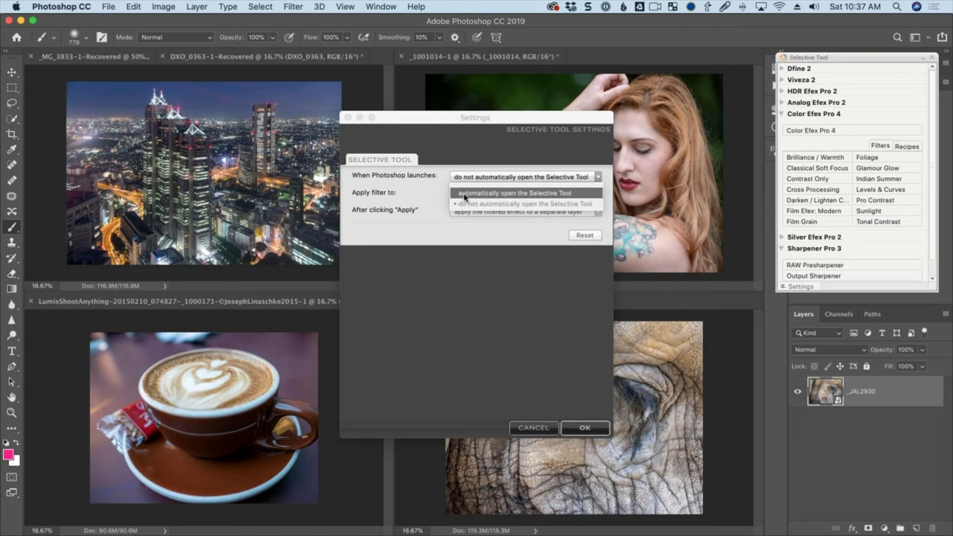
pyautogui.click(376, 196)
pyautogui.click(552, 429)
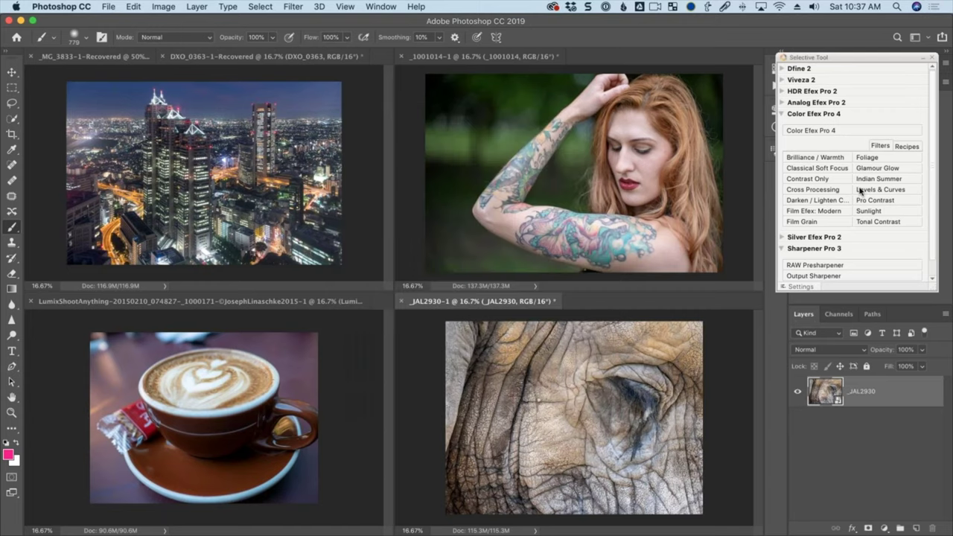
# Launch Color Efex Pro 4 on the elephant photo and try Detail Extractor with the Strong Large Details and Extreme Details presets.
pyautogui.click(826, 132)
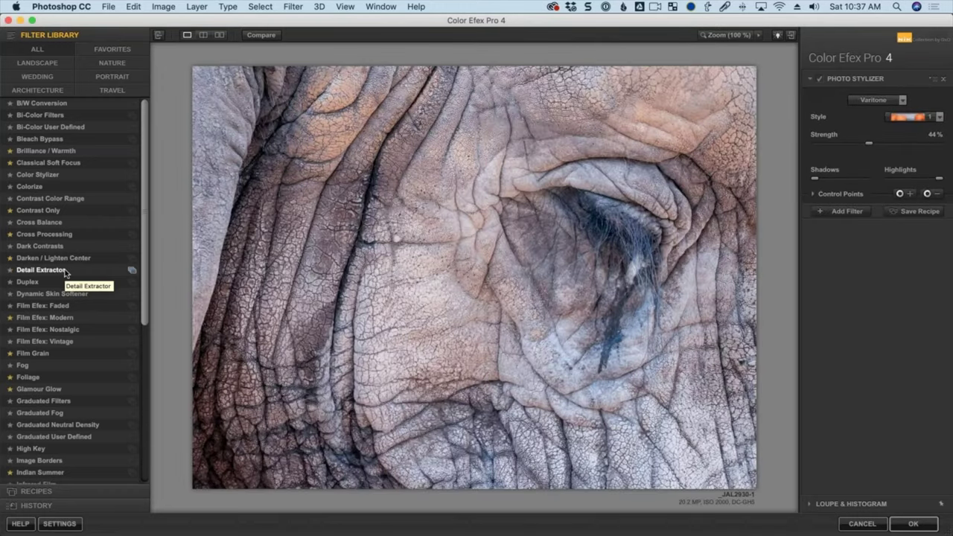
pyautogui.click(66, 272)
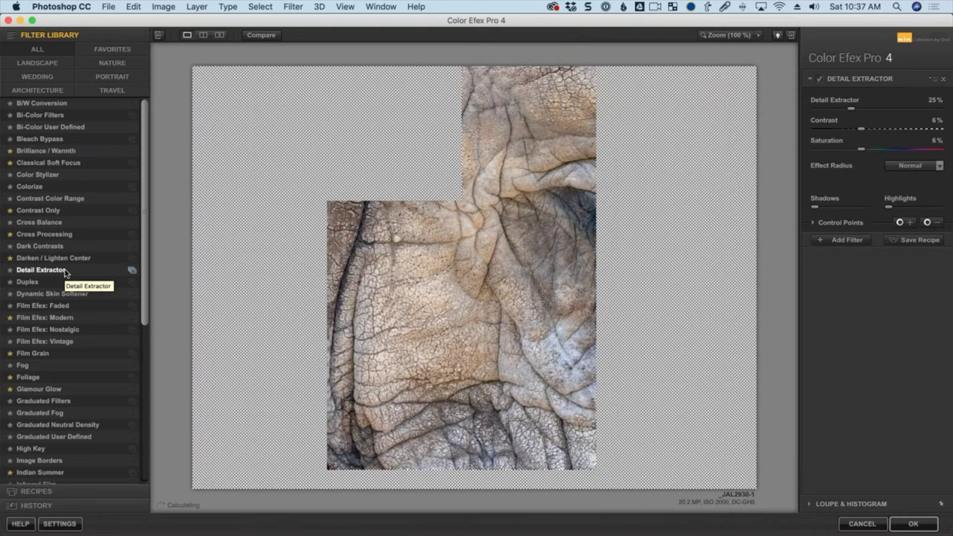
pyautogui.click(126, 271)
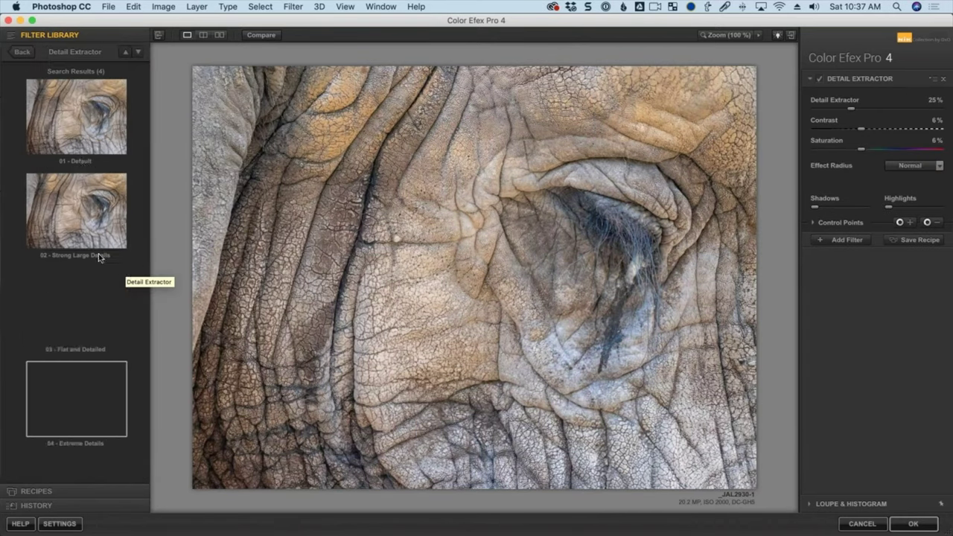
pyautogui.click(87, 212)
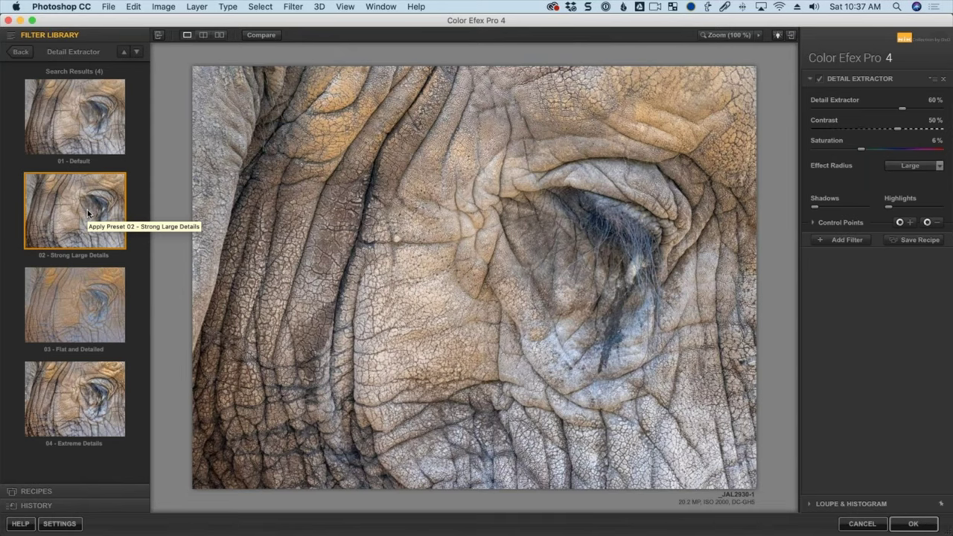
pyautogui.click(81, 406)
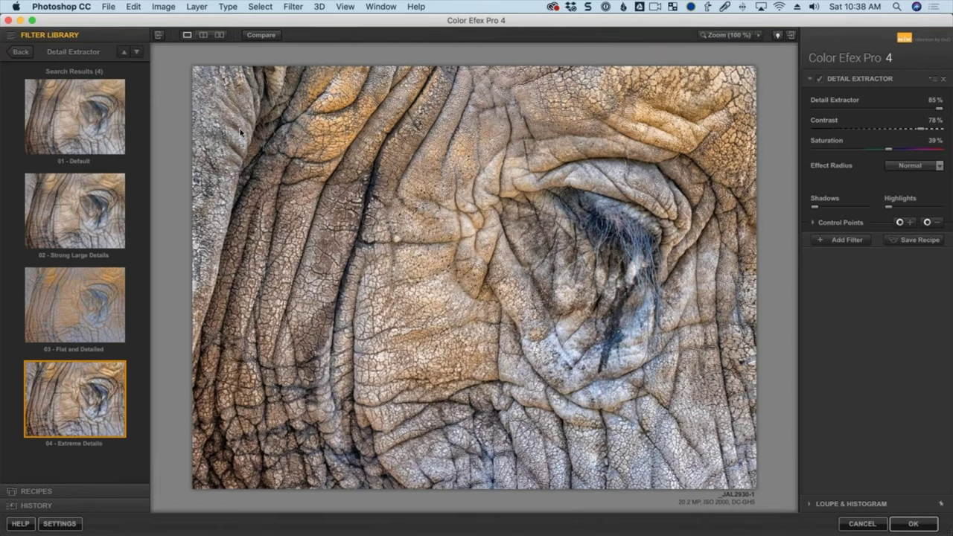
# Try the Duplex filter's Default, Subtle Yellow and Strong Saturated Yellow presets on the elephant photo.
pyautogui.click(137, 51)
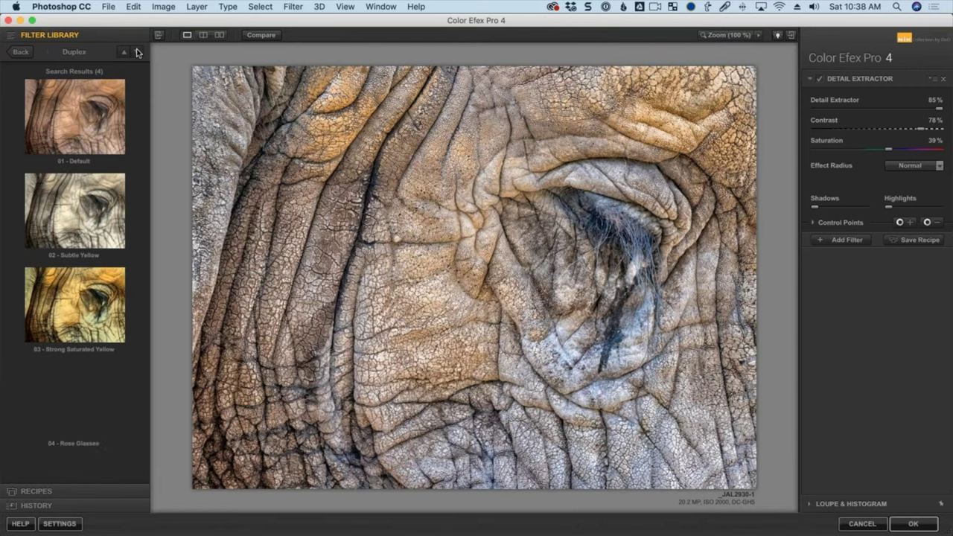
pyautogui.click(86, 117)
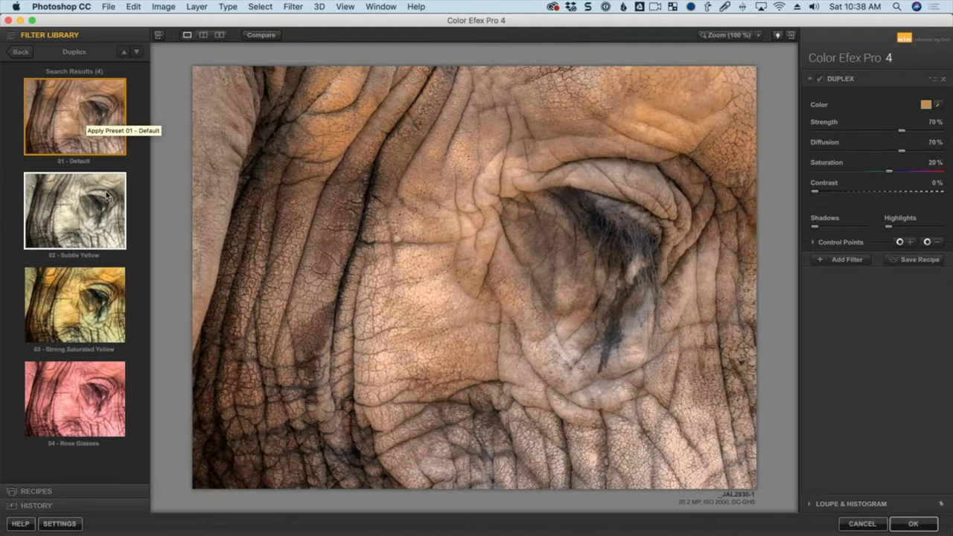
pyautogui.click(105, 207)
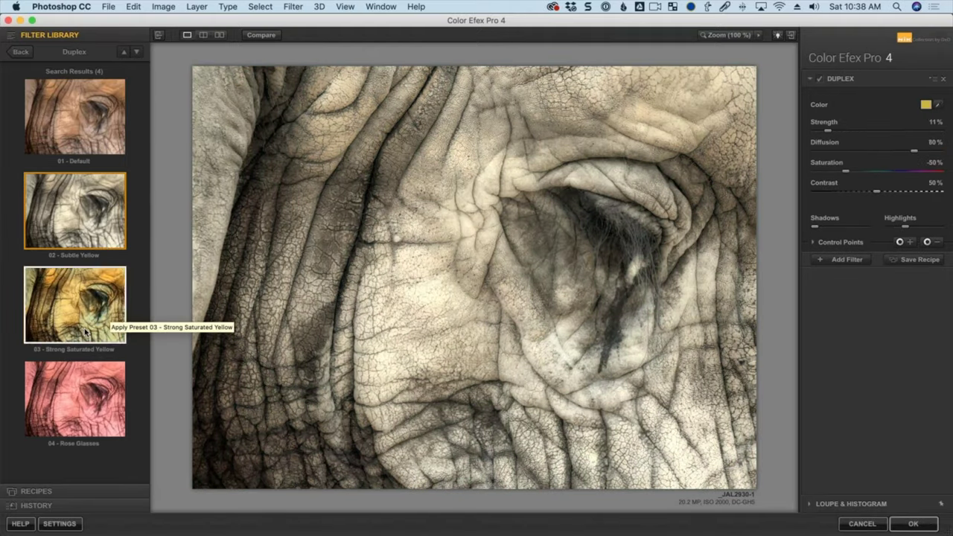
pyautogui.click(86, 329)
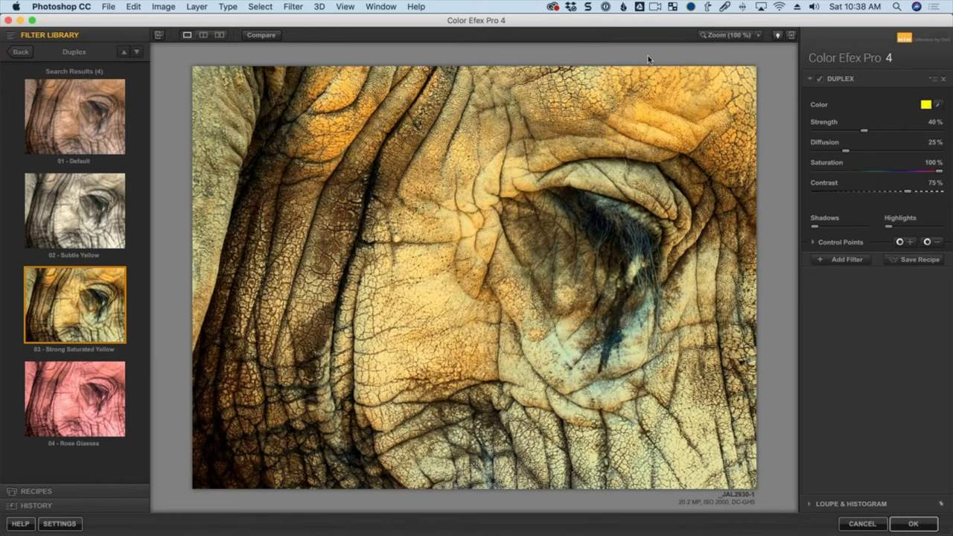
pyautogui.click(855, 138)
pyautogui.click(135, 52)
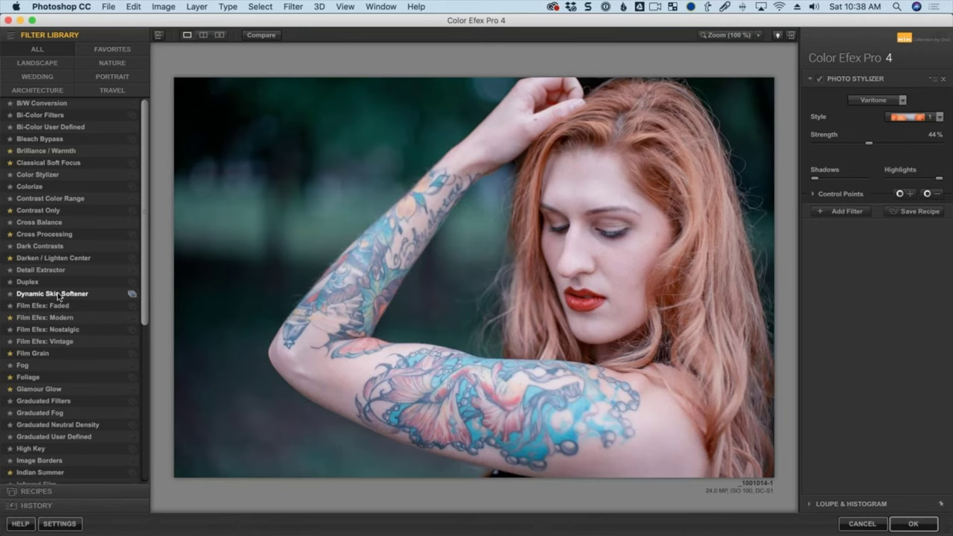
# Apply Dynamic Skin Softener to the portrait, compare its Default, Strong Softening and Entire Image presets, and settle on Strong Softening.
pyautogui.click(59, 294)
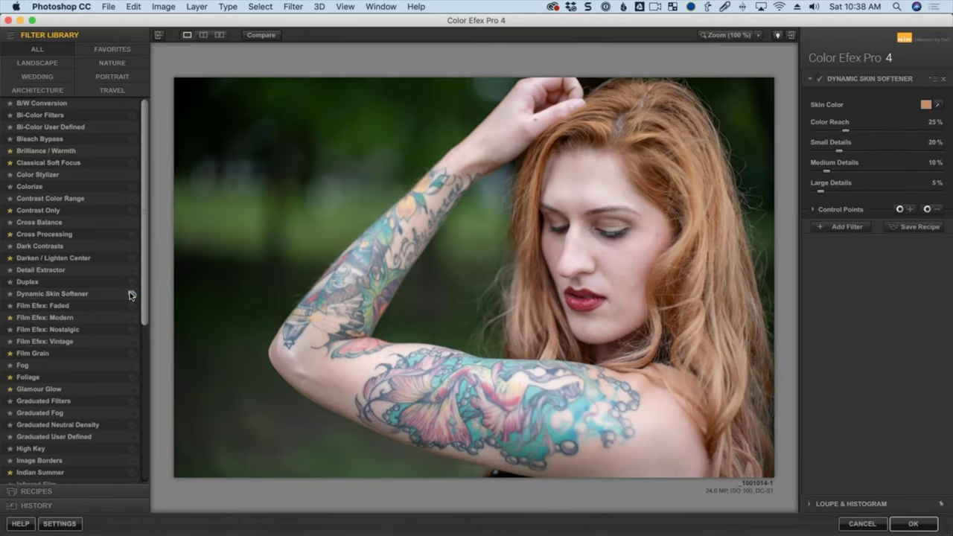
pyautogui.click(131, 295)
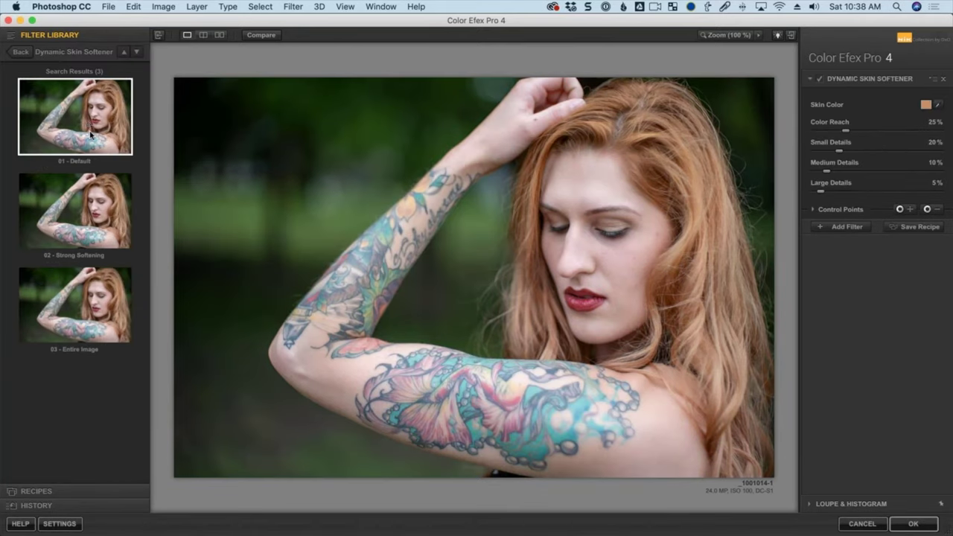
pyautogui.click(84, 214)
pyautogui.click(97, 328)
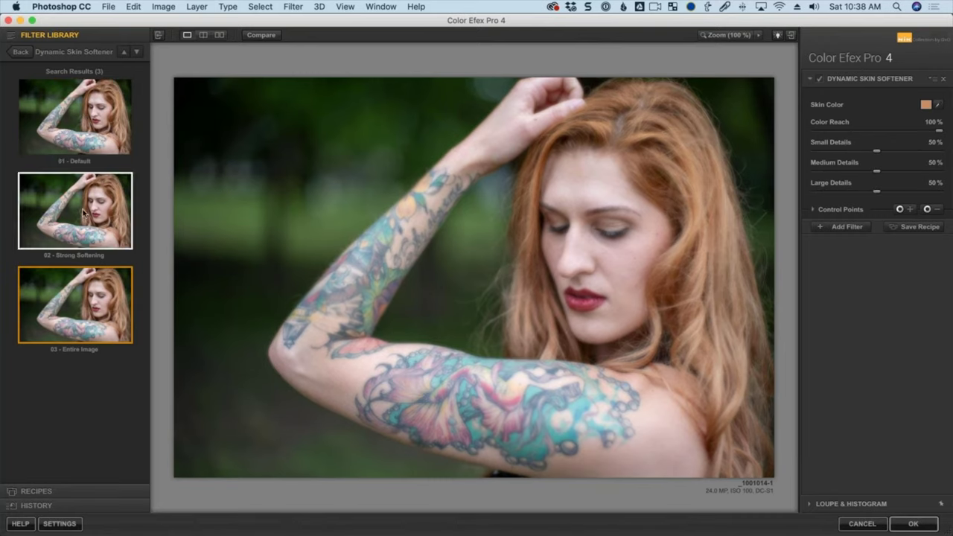
pyautogui.click(84, 213)
pyautogui.click(89, 315)
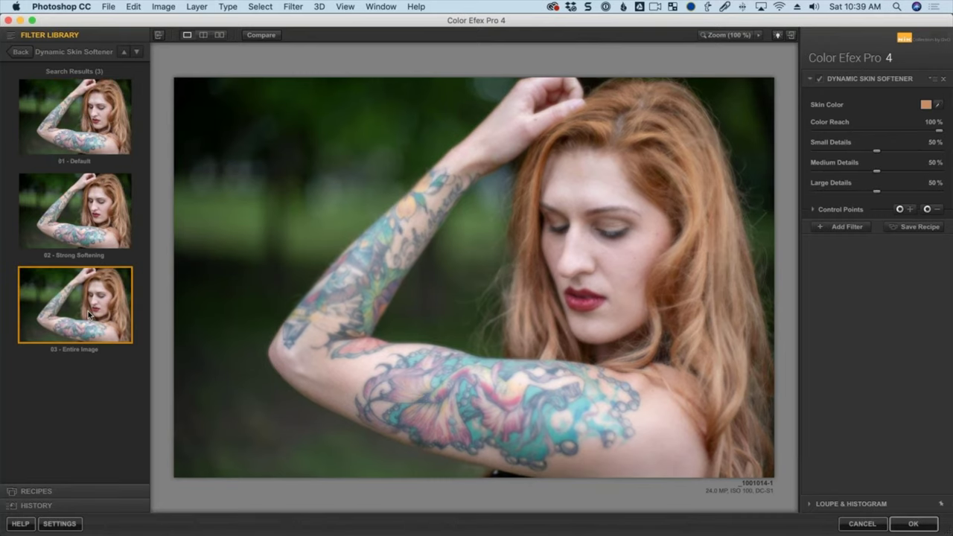
pyautogui.click(85, 237)
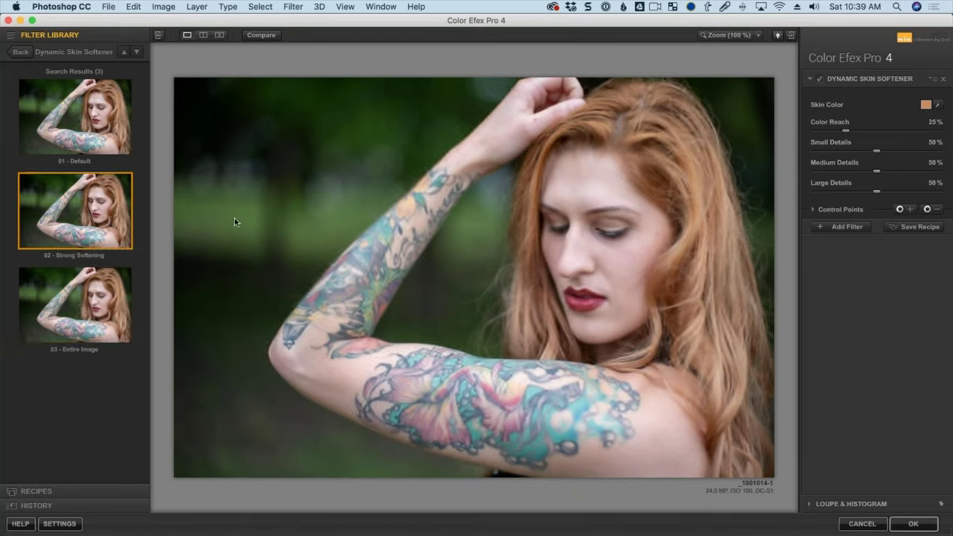
pyautogui.click(96, 119)
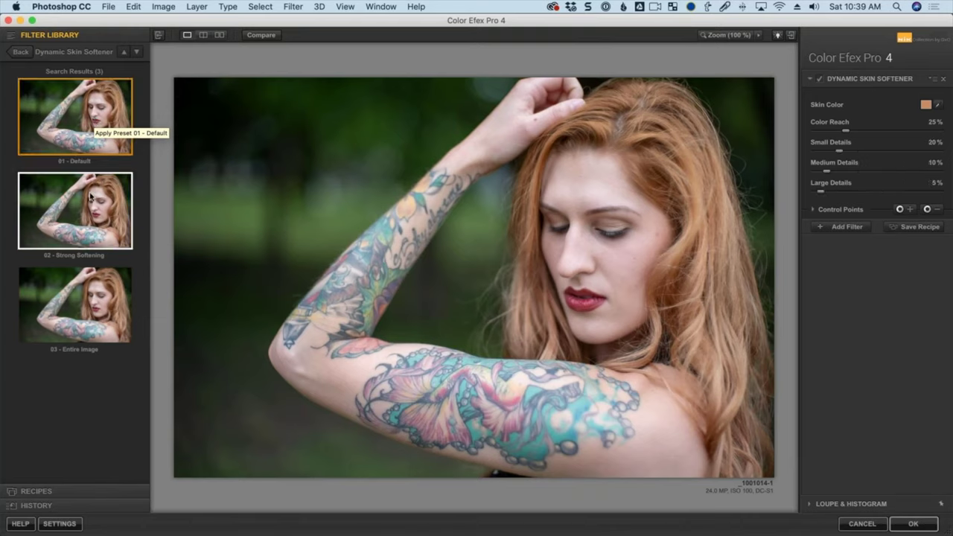
pyautogui.click(90, 196)
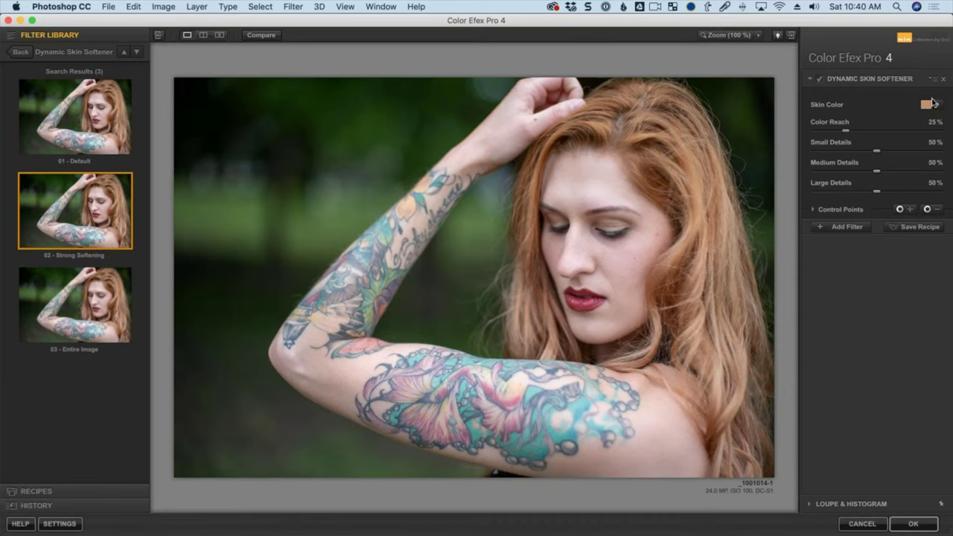
# Sample the skin color from the woman's cheek and set Small Details to 39%, Medium Details to 40% and Large Details to 45%.
pyautogui.click(937, 105)
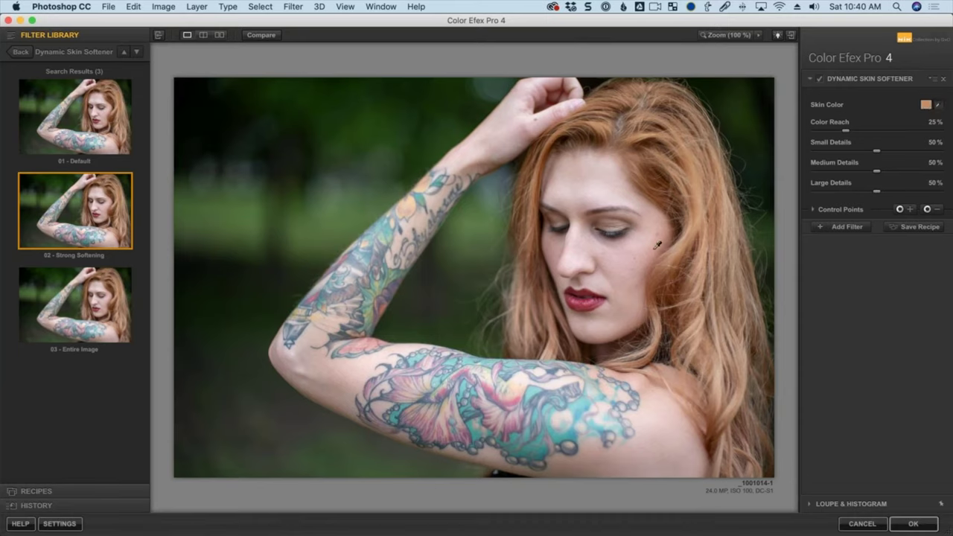
pyautogui.click(614, 253)
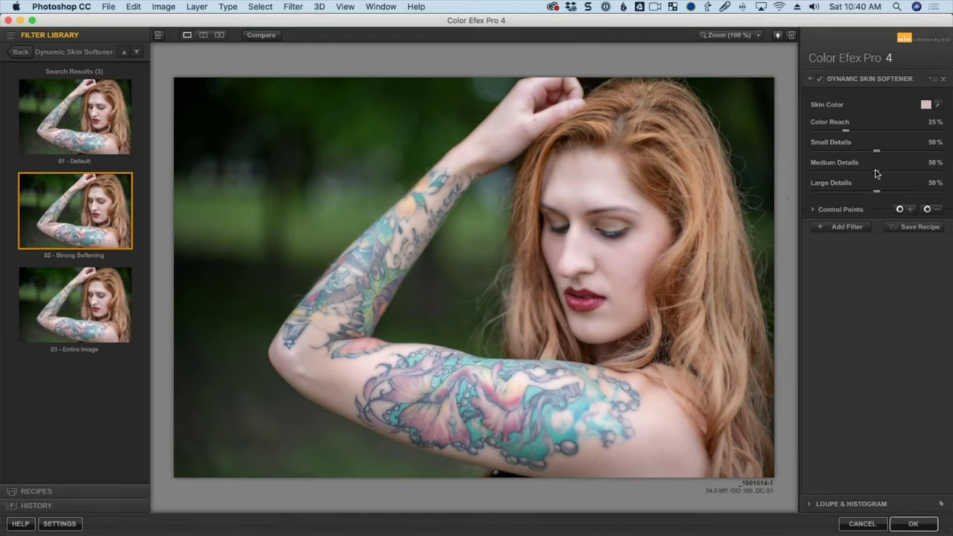
pyautogui.moveTo(876, 171); pyautogui.dragTo(870, 195)
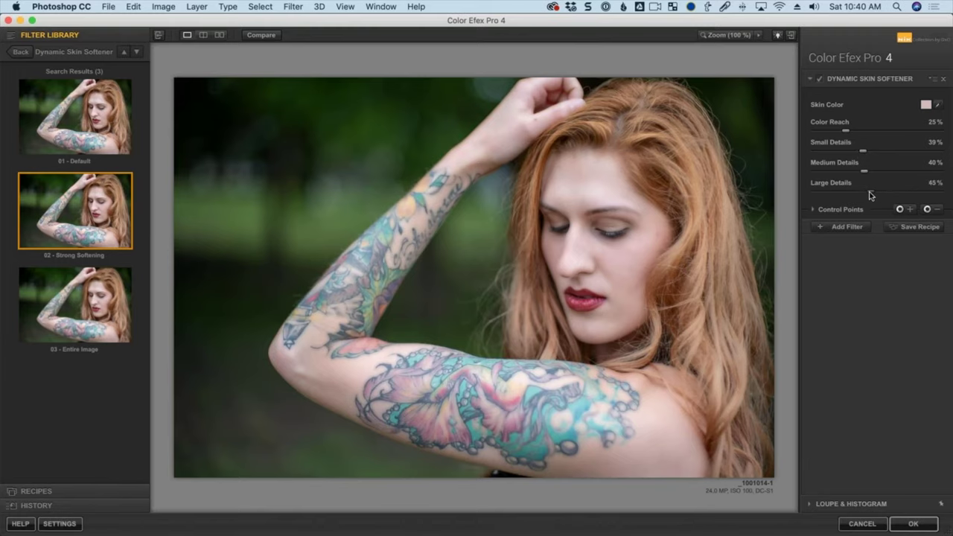
pyautogui.click(738, 38)
pyautogui.moveTo(734, 93); pyautogui.dragTo(760, 99)
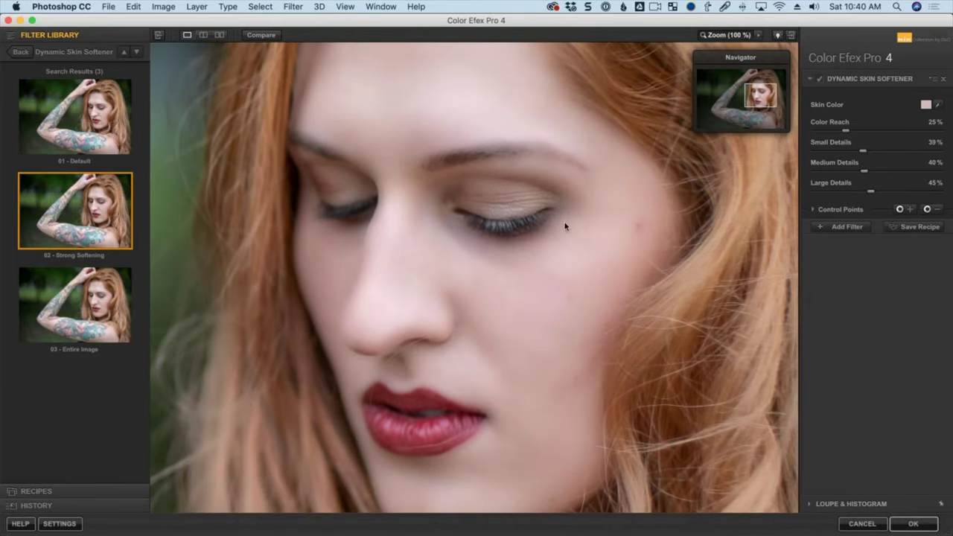
# Reduce the skin softening to Small Details 9%, Medium Details 4% and Large Details 8%.
pyautogui.moveTo(863, 150); pyautogui.dragTo(841, 152)
pyautogui.click(841, 172)
pyautogui.click(843, 192)
pyautogui.click(835, 193)
pyautogui.click(833, 171)
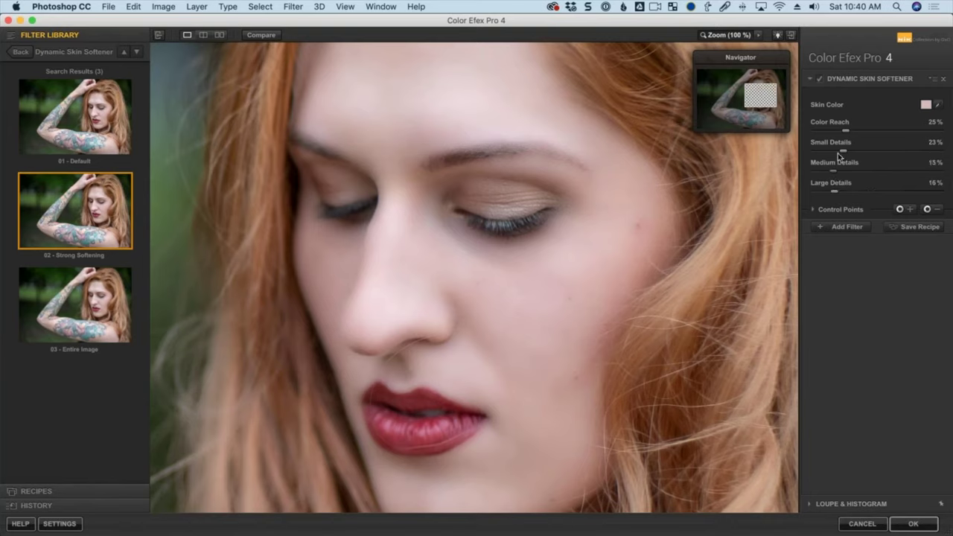
pyautogui.click(836, 151)
pyautogui.click(821, 151)
pyautogui.click(824, 172)
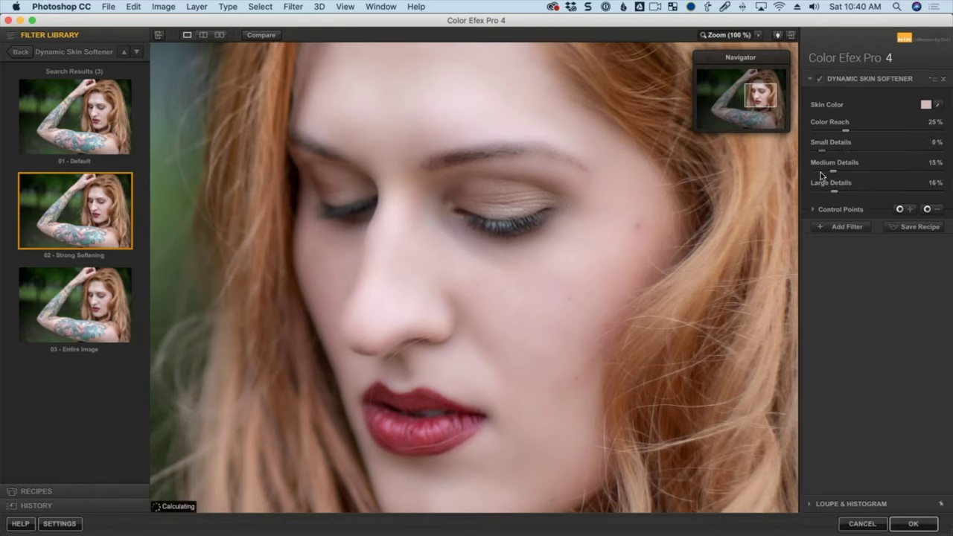
pyautogui.click(822, 192)
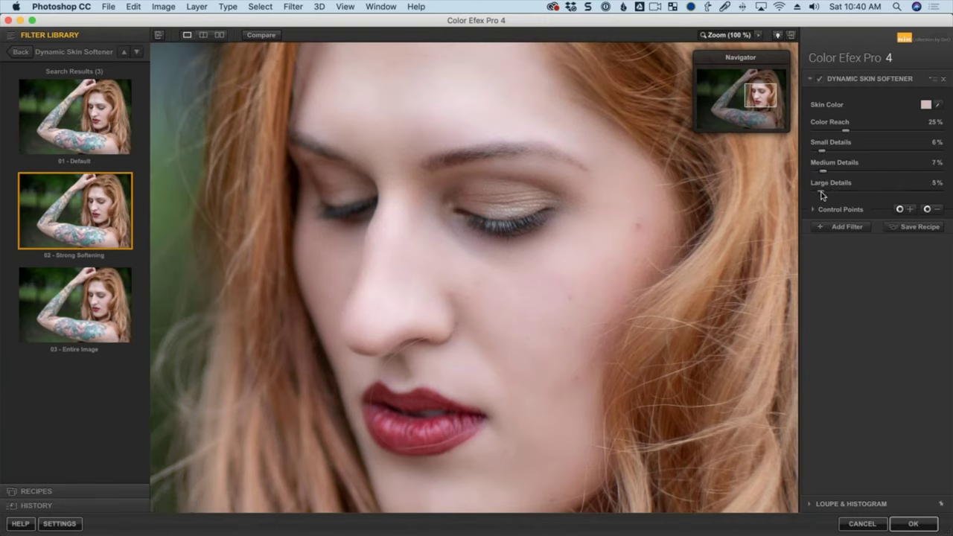
pyautogui.click(825, 153)
pyautogui.moveTo(643, 159); pyautogui.dragTo(617, 181)
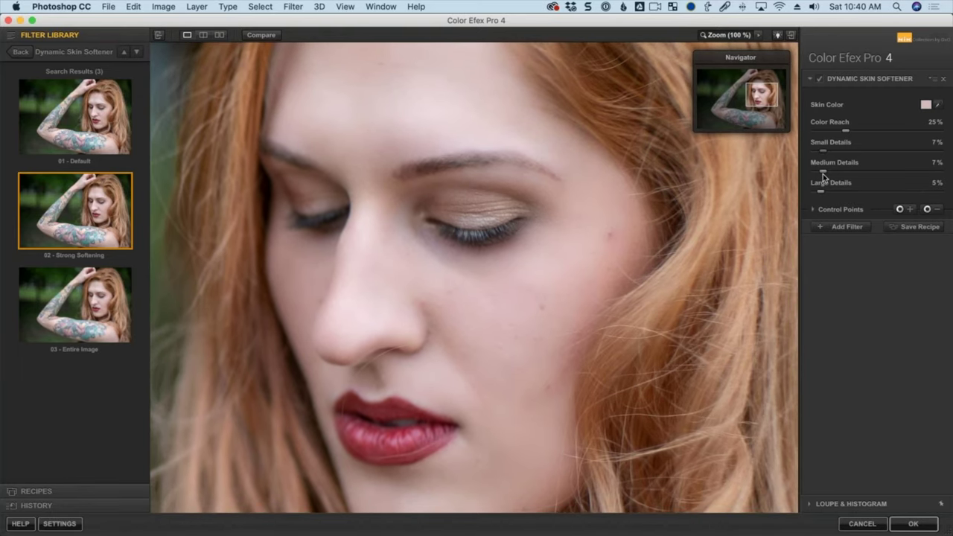
pyautogui.moveTo(823, 176); pyautogui.dragTo(827, 154)
# Fit the whole portrait in view, add control points of 27% on the nose and 26% on the cheek, and display their masks.
pyautogui.click(737, 35)
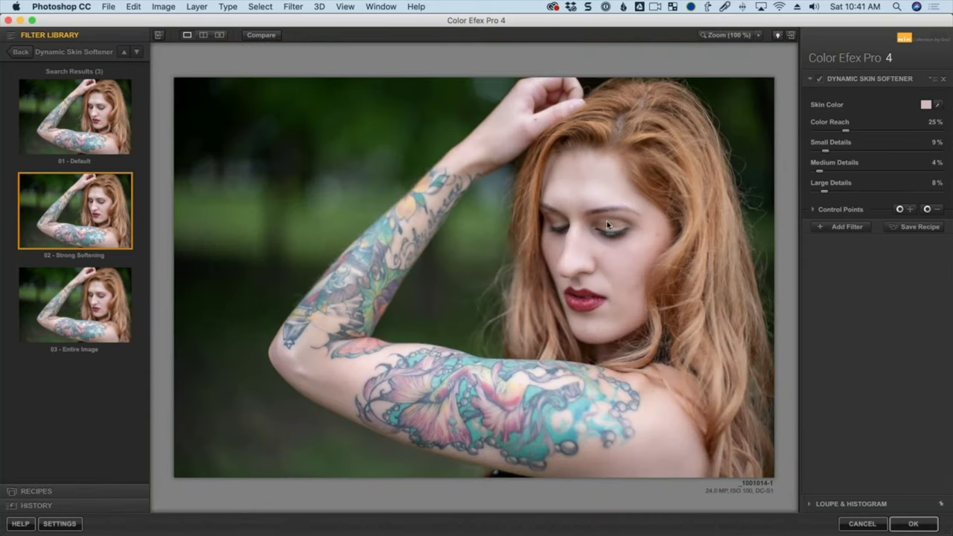
pyautogui.click(910, 210)
pyautogui.click(579, 255)
pyautogui.click(814, 210)
pyautogui.click(940, 261)
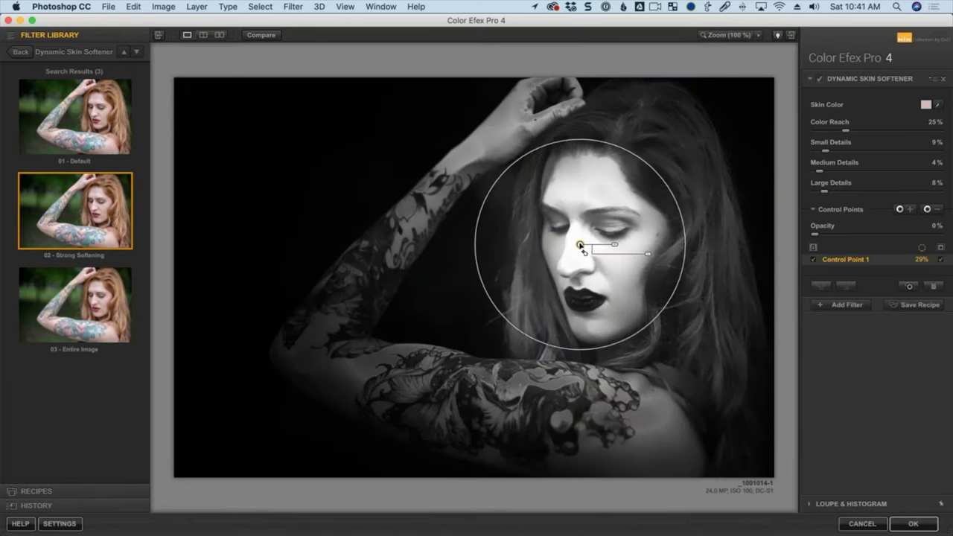
pyautogui.moveTo(581, 254); pyautogui.dragTo(658, 251)
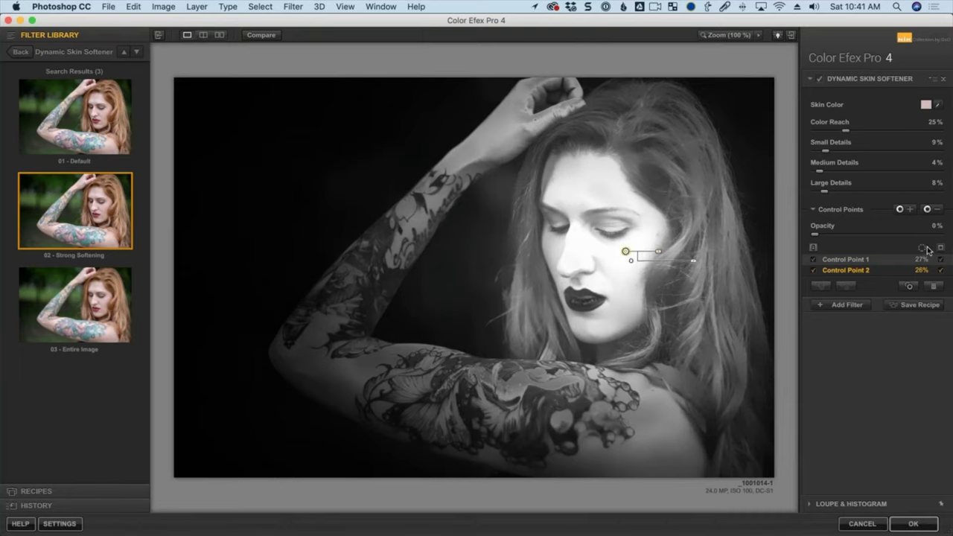
# Try a subtractive control point of 26% on the hair beside the woman's face and delete it again.
pyautogui.click(930, 210)
pyautogui.click(679, 189)
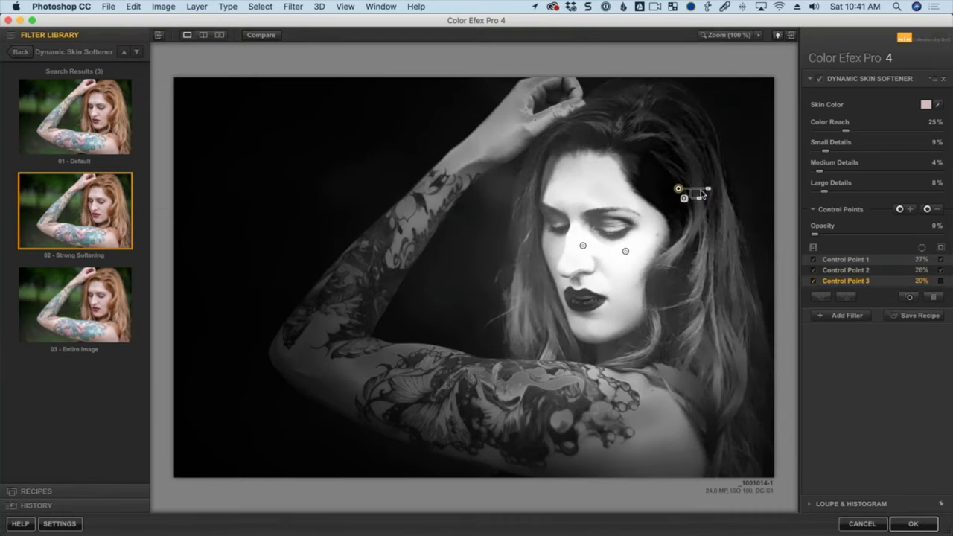
pyautogui.moveTo(678, 188); pyautogui.dragTo(659, 192)
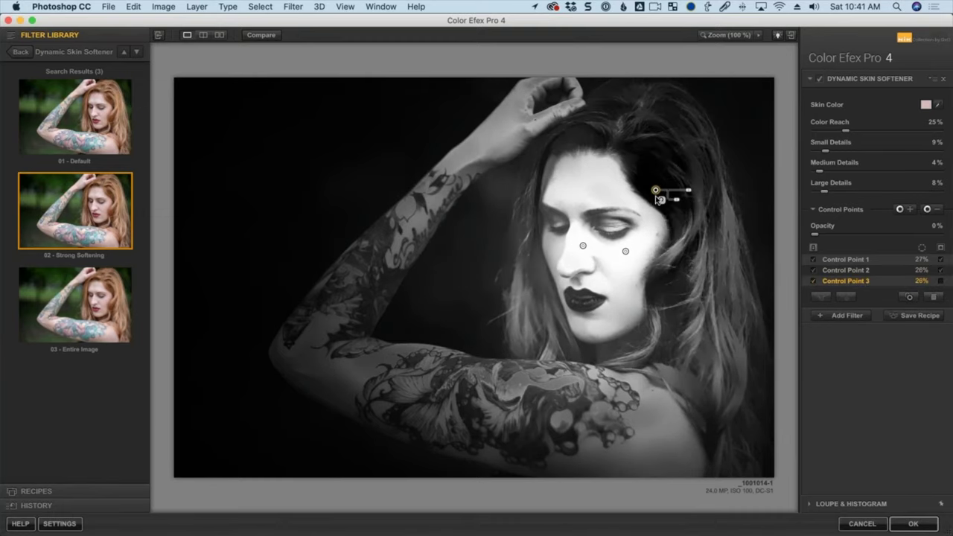
pyautogui.press('BackSpace')
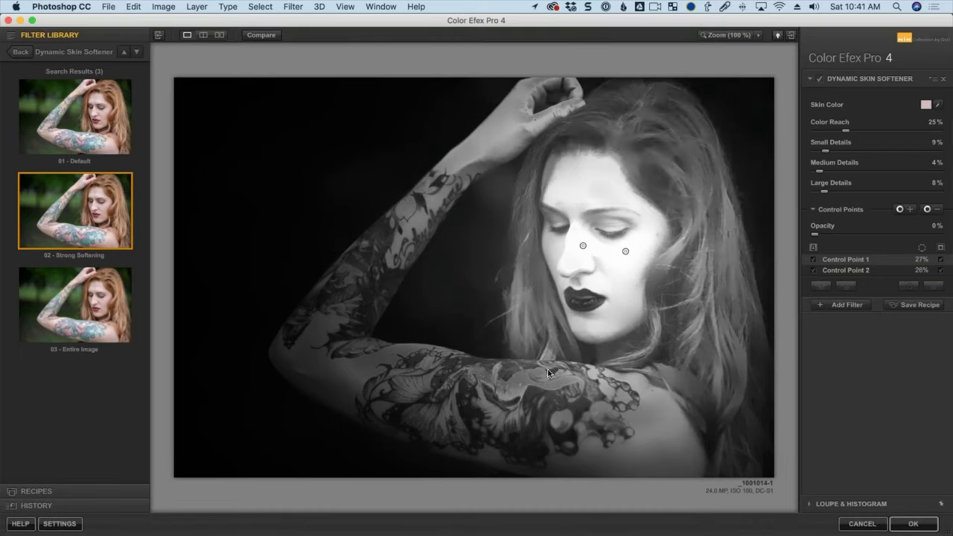
# Shrink the nose and cheek control points to 11% each and hide the mask display.
pyautogui.click(584, 246)
pyautogui.moveTo(617, 251); pyautogui.dragTo(611, 250)
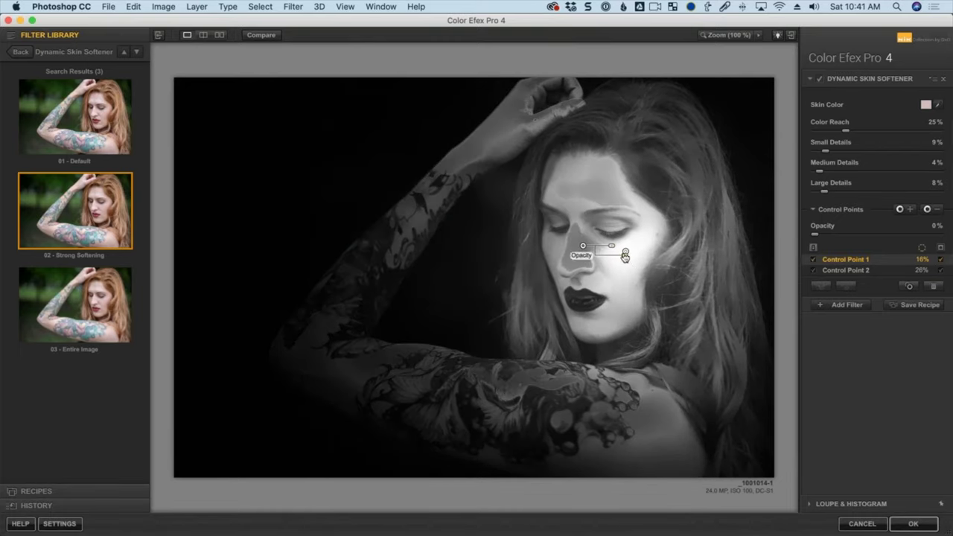
pyautogui.click(625, 253)
pyautogui.moveTo(662, 255); pyautogui.dragTo(656, 254)
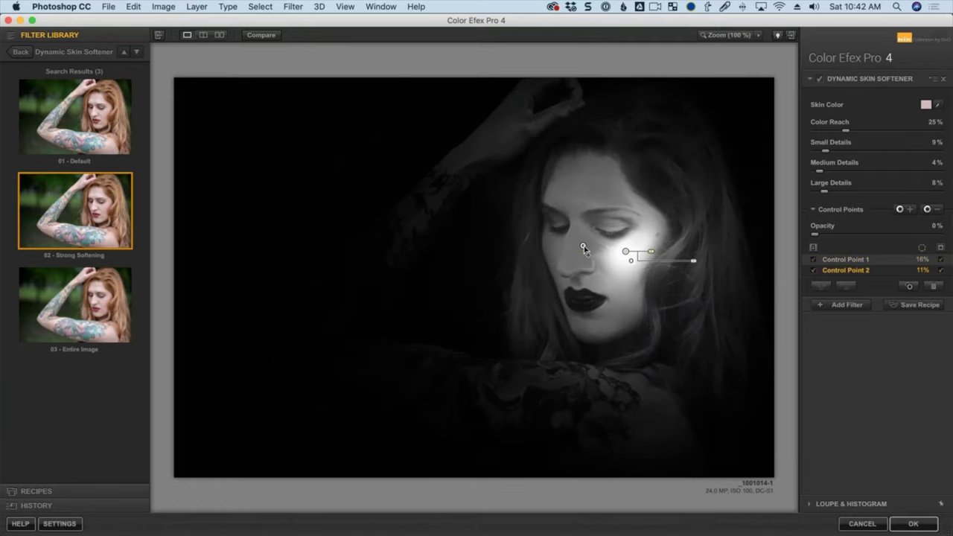
pyautogui.click(583, 246)
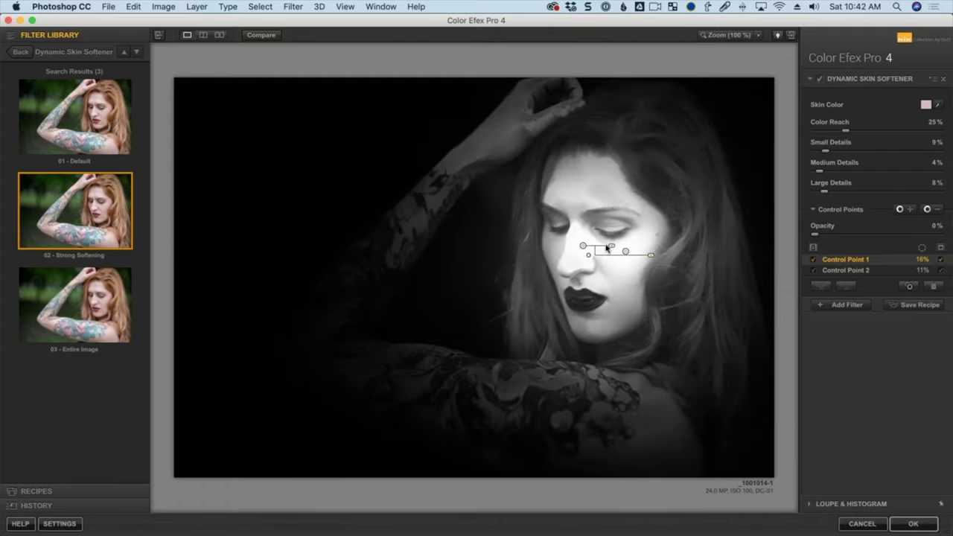
pyautogui.moveTo(613, 248); pyautogui.dragTo(608, 248)
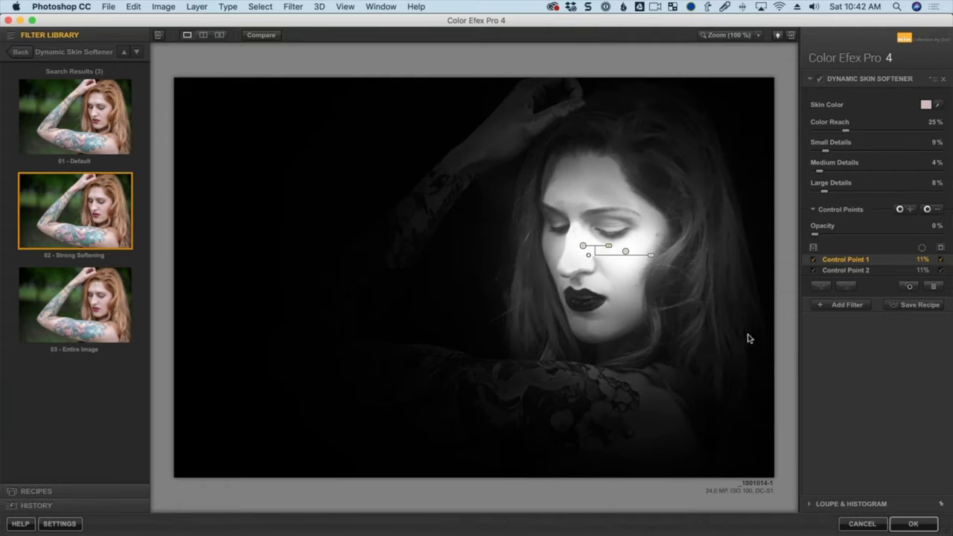
pyautogui.click(941, 259)
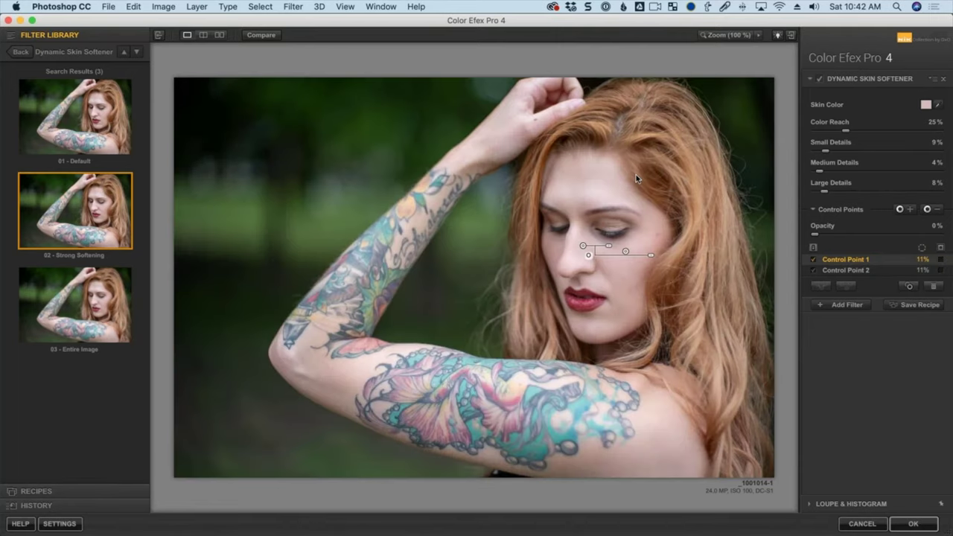
# Try the Film Efex Faded, Modern, Nostalgic and Vintage filters on the portrait and return to Film Efex: Modern.
pyautogui.click(136, 53)
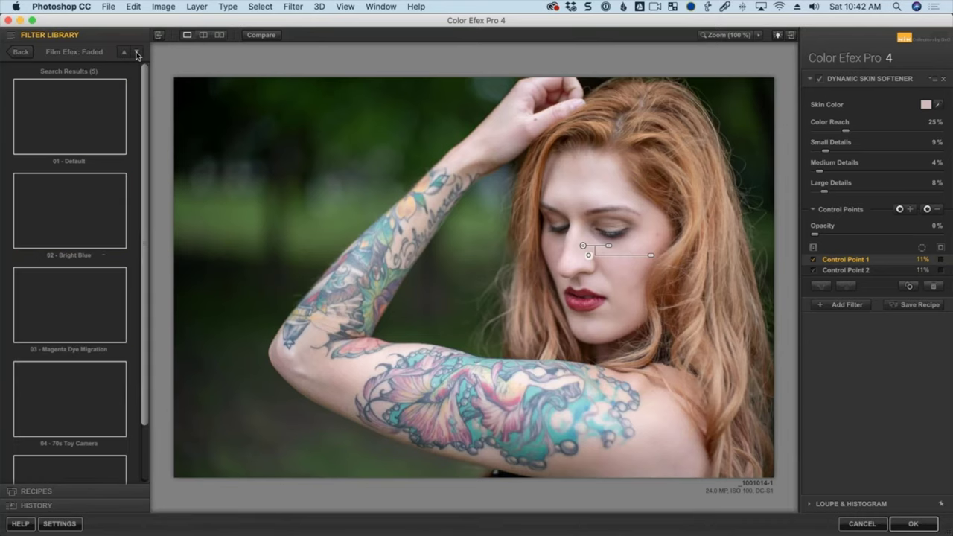
pyautogui.click(21, 52)
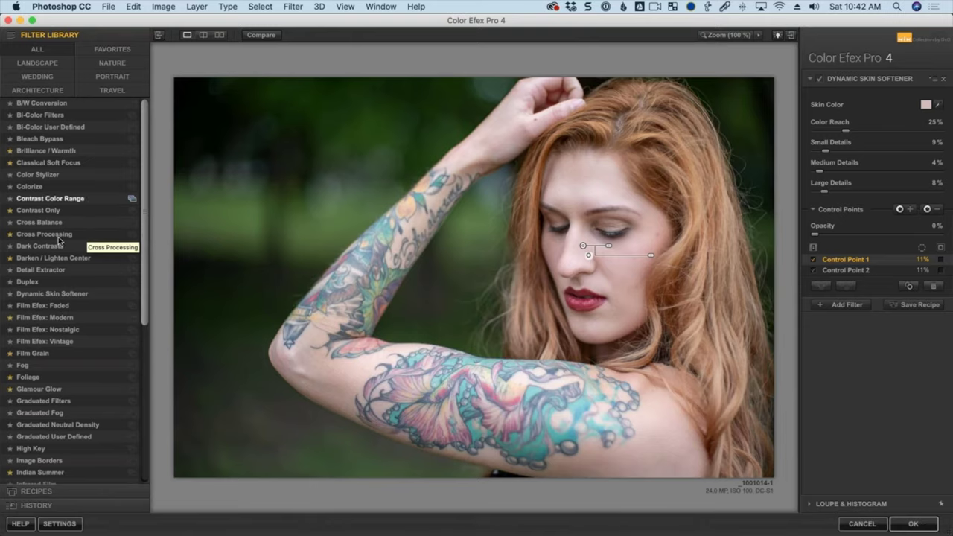
pyautogui.click(77, 307)
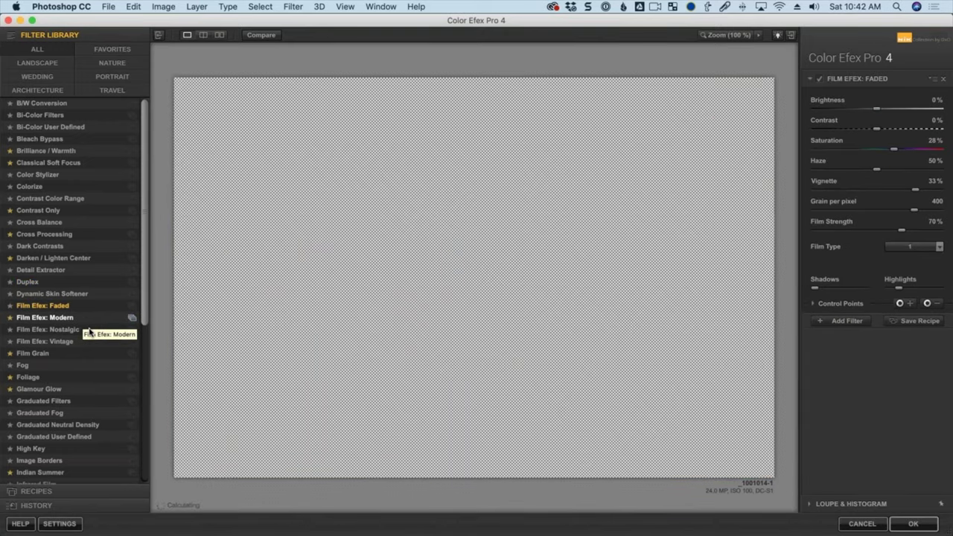
pyautogui.click(82, 318)
pyautogui.click(82, 329)
pyautogui.click(82, 341)
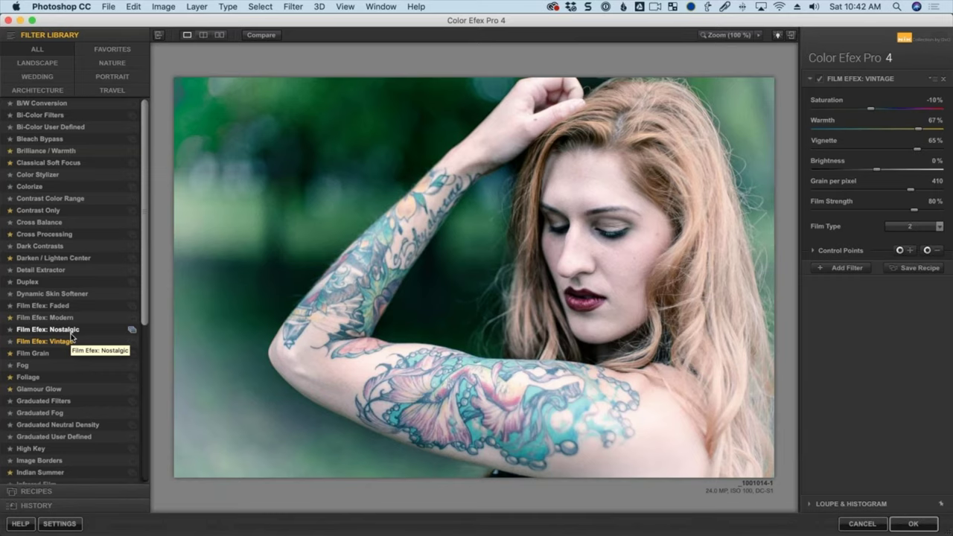
pyautogui.click(87, 319)
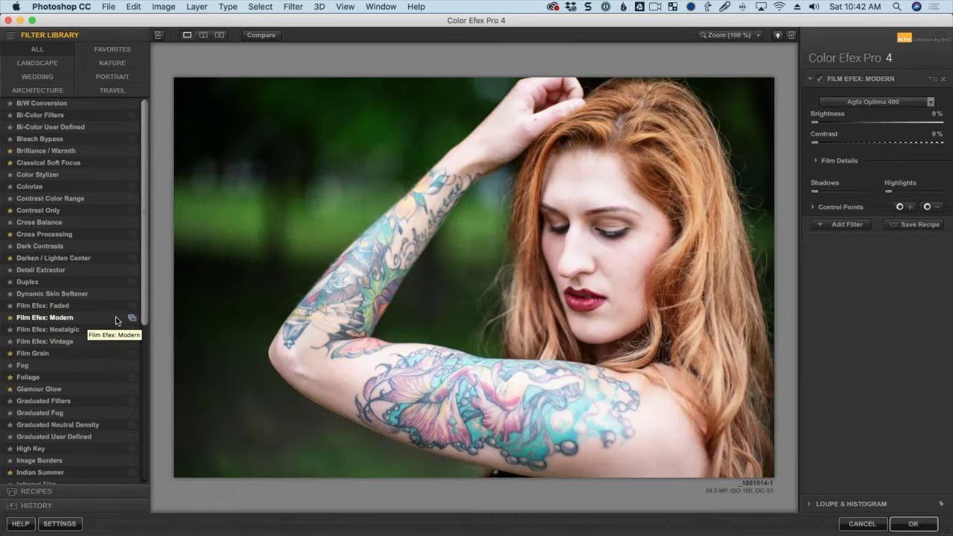
# Browse the Film Efex: Modern presets, try Fujichrome Velvia 100 and settle on Kodachrome 64.
pyautogui.click(131, 317)
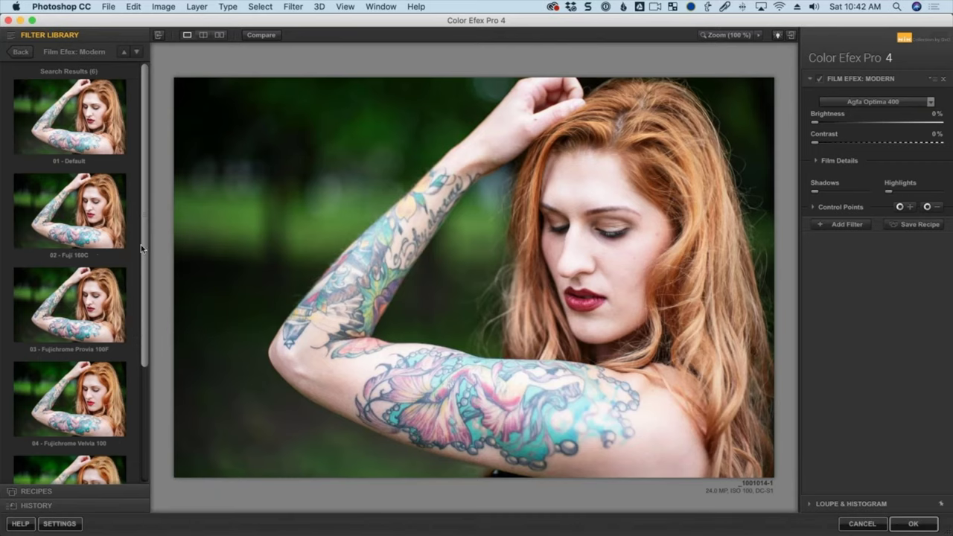
pyautogui.moveTo(144, 218); pyautogui.dragTo(140, 355)
pyautogui.scroll(3, 132, 235)
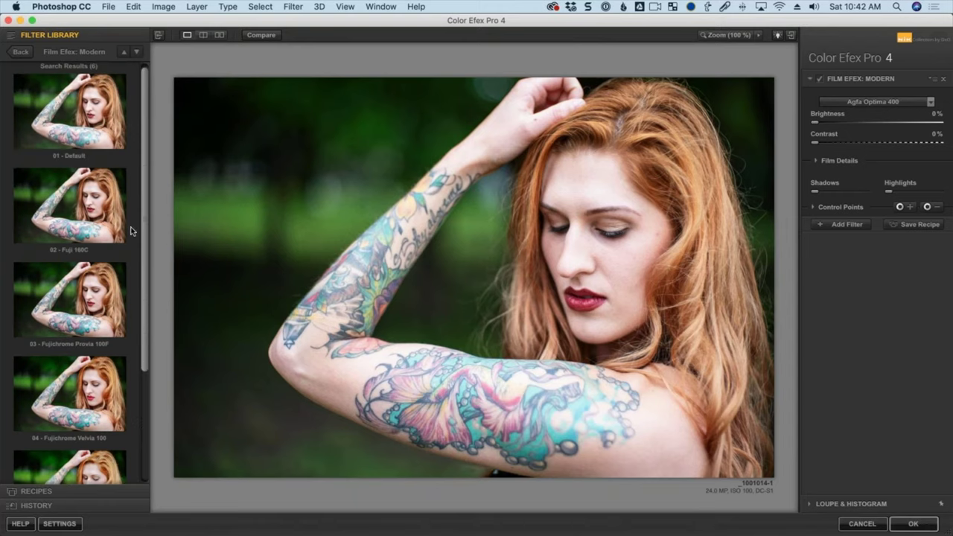
pyautogui.click(126, 233)
pyautogui.click(84, 341)
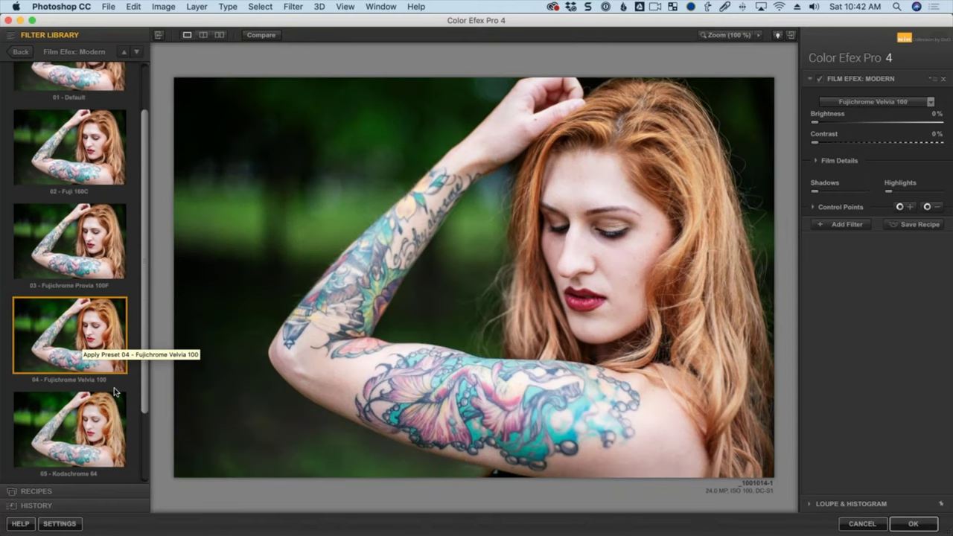
pyautogui.click(88, 430)
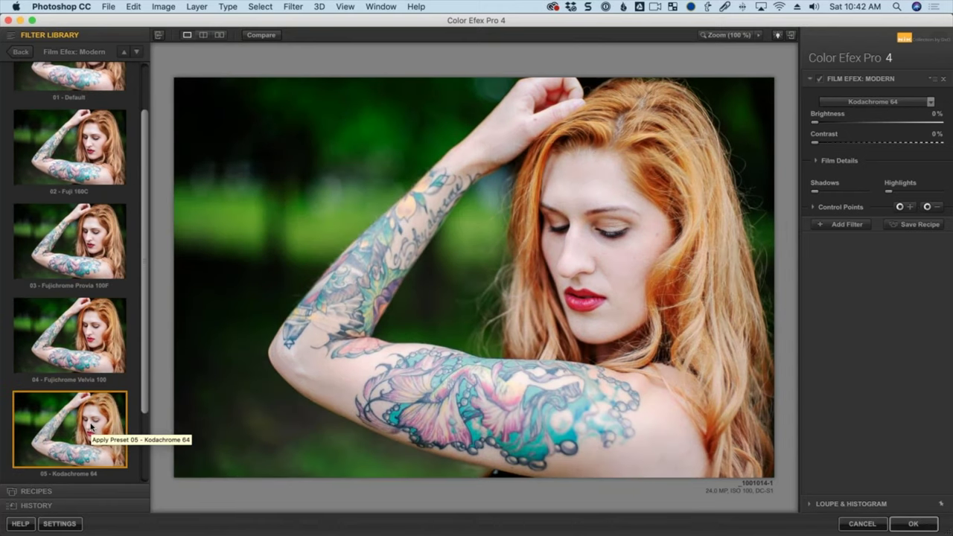
# Preview other film stocks, try Kodak Gold 100, and set the film type to Kodak Gold 200.
pyautogui.click(872, 104)
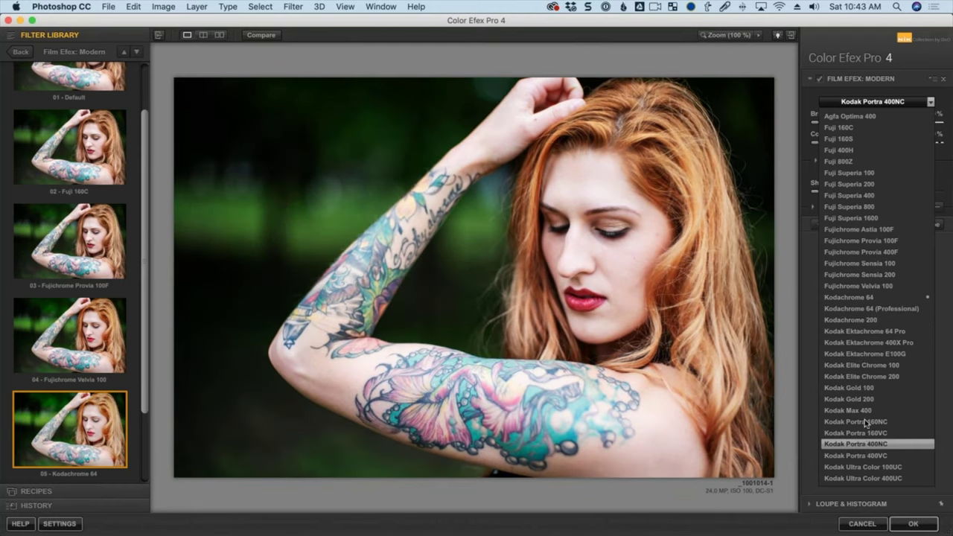
pyautogui.click(866, 389)
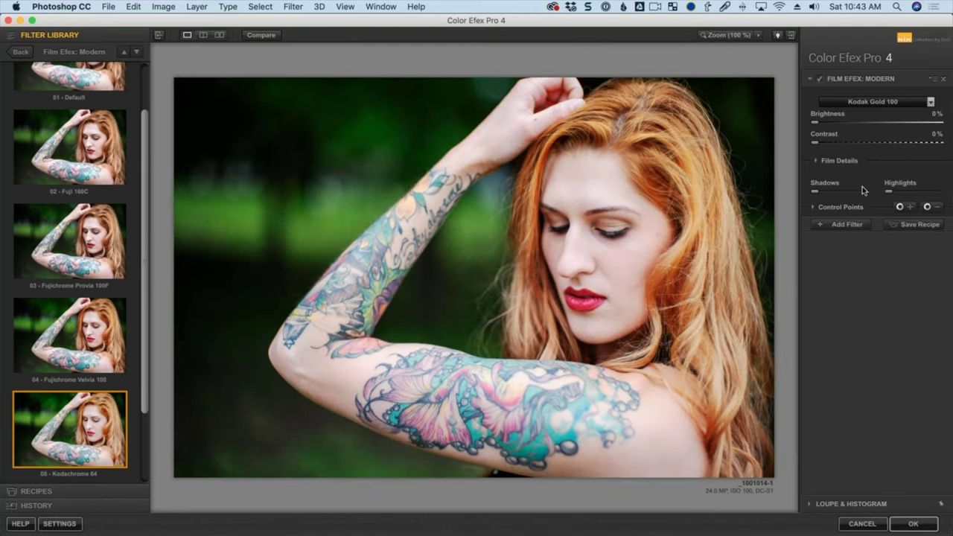
pyautogui.click(868, 101)
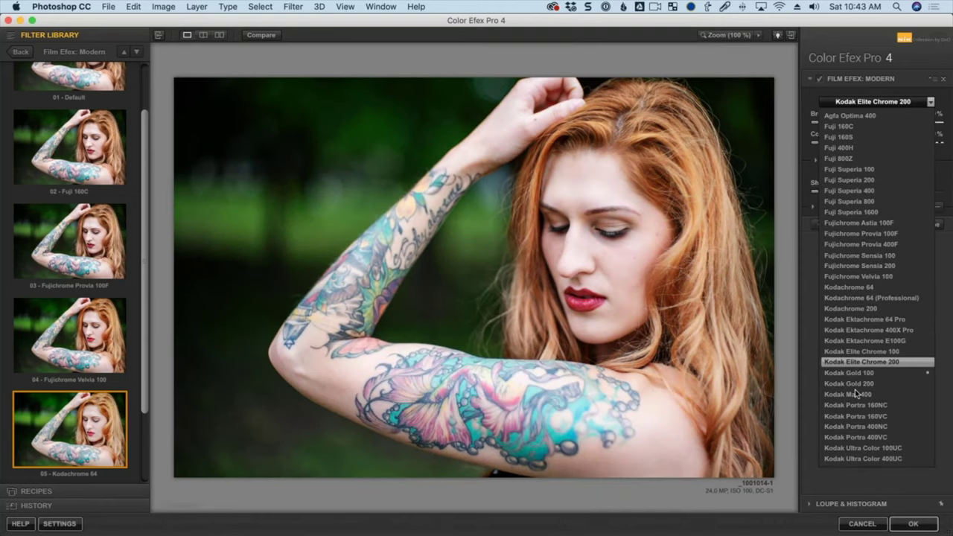
pyautogui.click(853, 385)
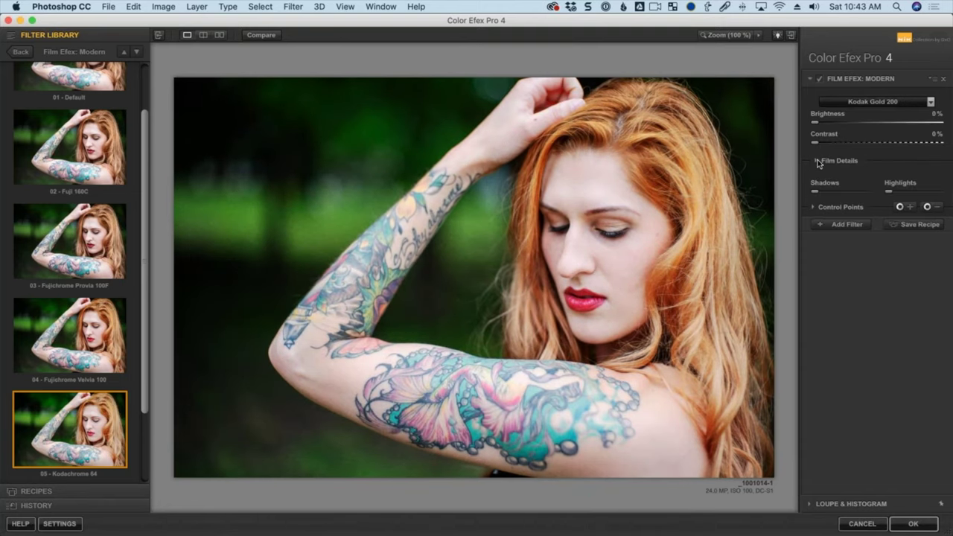
# Adjust the Red sensitivity in the film details and set the Red saturation to -13%.
pyautogui.click(814, 162)
pyautogui.scroll(-3, 931, 178)
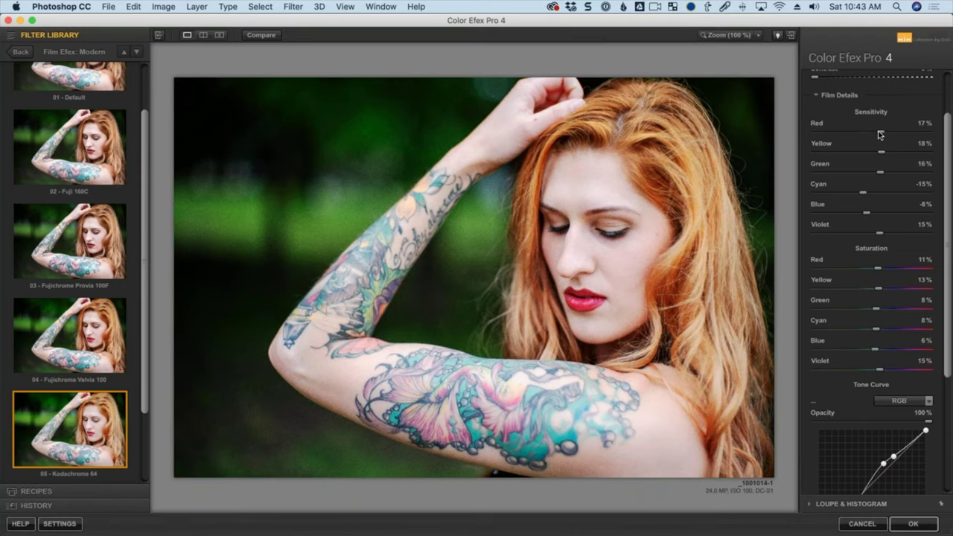
pyautogui.moveTo(881, 132); pyautogui.dragTo(885, 152)
pyautogui.moveTo(880, 136)
pyautogui.mouseDown()
pyautogui.moveTo(906, 137)
pyautogui.moveTo(881, 139)
pyautogui.mouseUp()
pyautogui.scroll(-5, 860, 201)
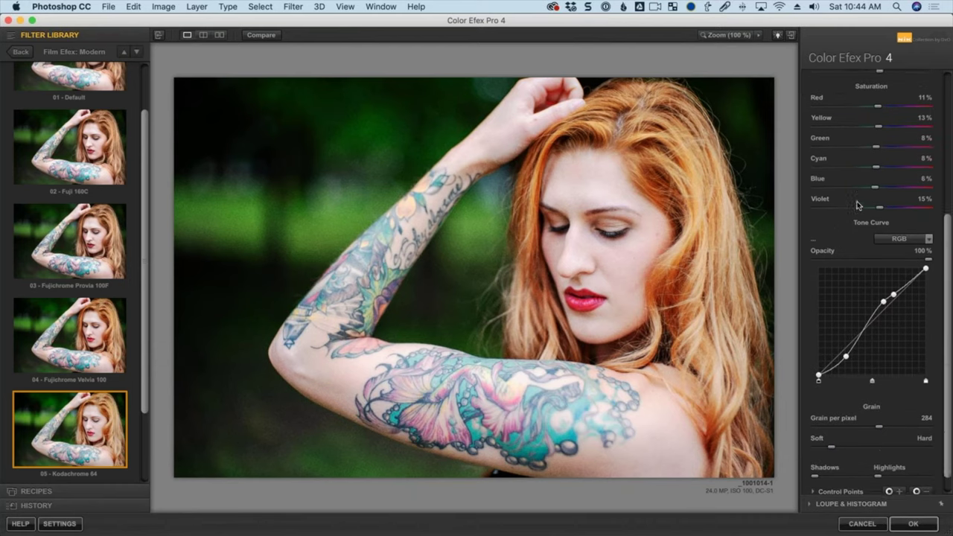
pyautogui.scroll(1, 922, 182)
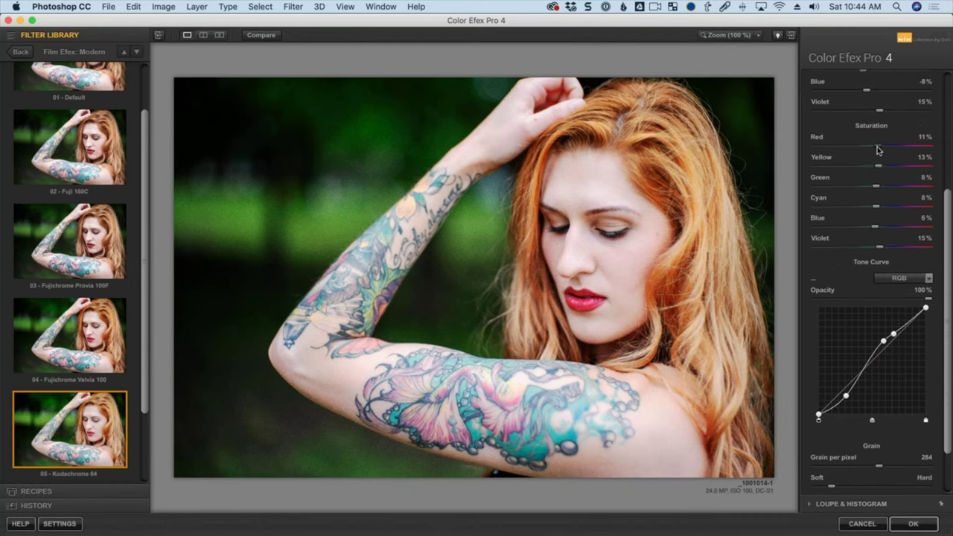
pyautogui.moveTo(878, 146); pyautogui.dragTo(865, 148)
# Lower the shadow point of the RGB tone curve slightly and switch the curve through Luminosity to the Green channel.
pyautogui.scroll(-2, 866, 211)
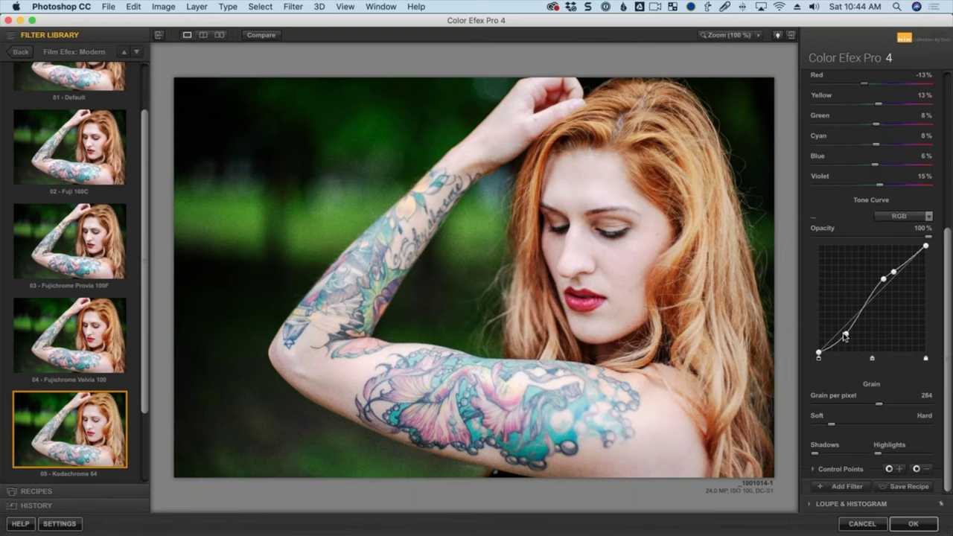
pyautogui.moveTo(845, 334); pyautogui.dragTo(845, 337)
pyautogui.click(900, 217)
pyautogui.click(906, 249)
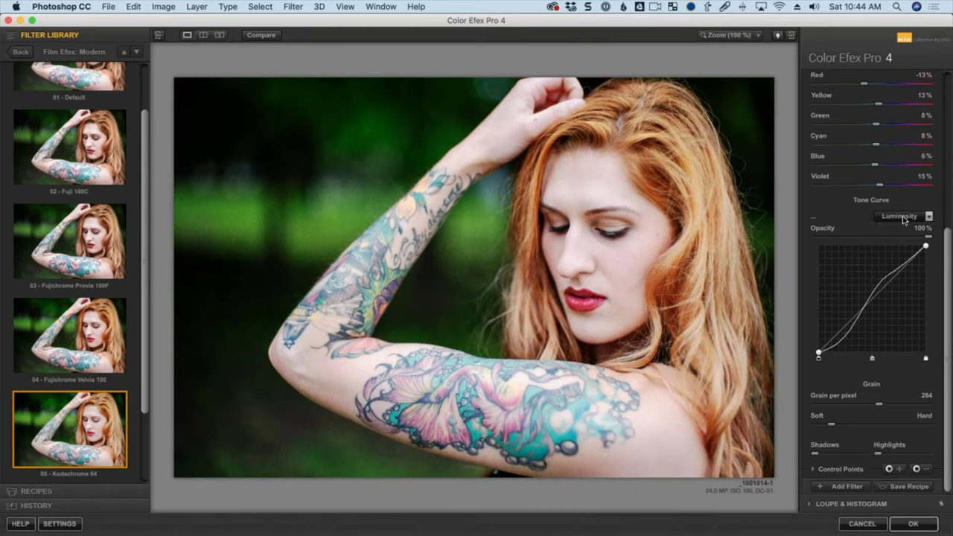
pyautogui.click(904, 218)
pyautogui.click(904, 254)
pyautogui.click(903, 217)
pyautogui.click(900, 266)
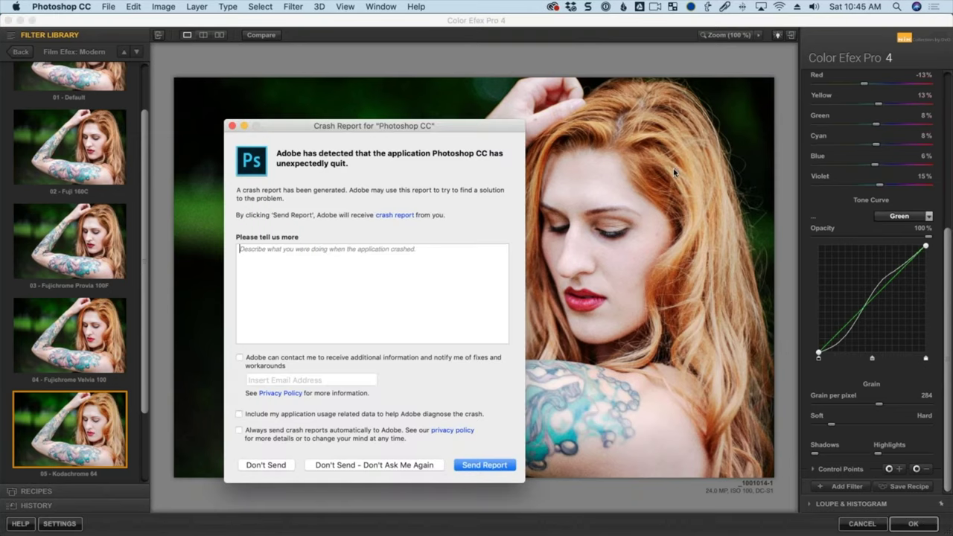
# Move the Photoshop CC crash report aside and send it to Adobe.
pyautogui.moveTo(461, 129); pyautogui.dragTo(495, 86)
pyautogui.click(520, 420)
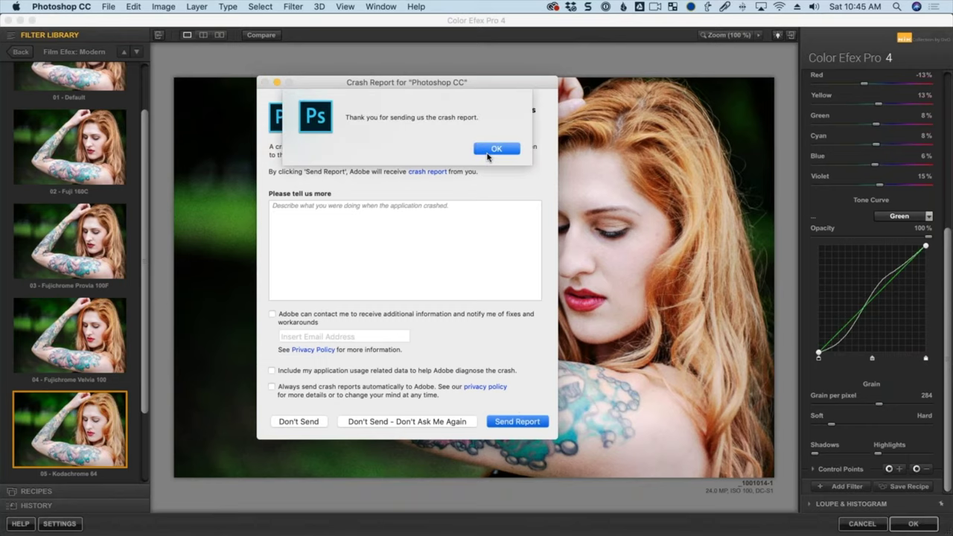
# Dismiss the crash report confirmation and leave the Film Efex: Modern presets for the full filter list.
pyautogui.click(492, 150)
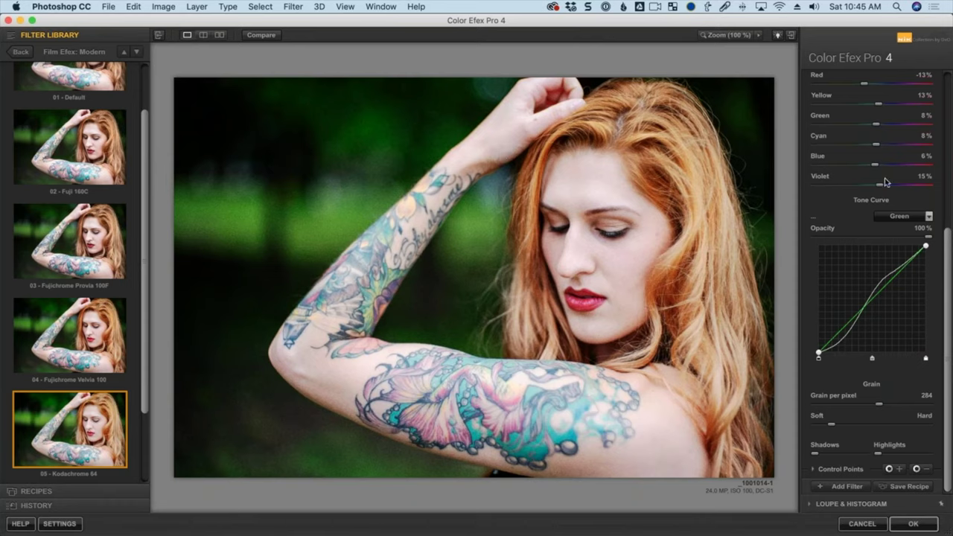
pyautogui.scroll(10, 884, 183)
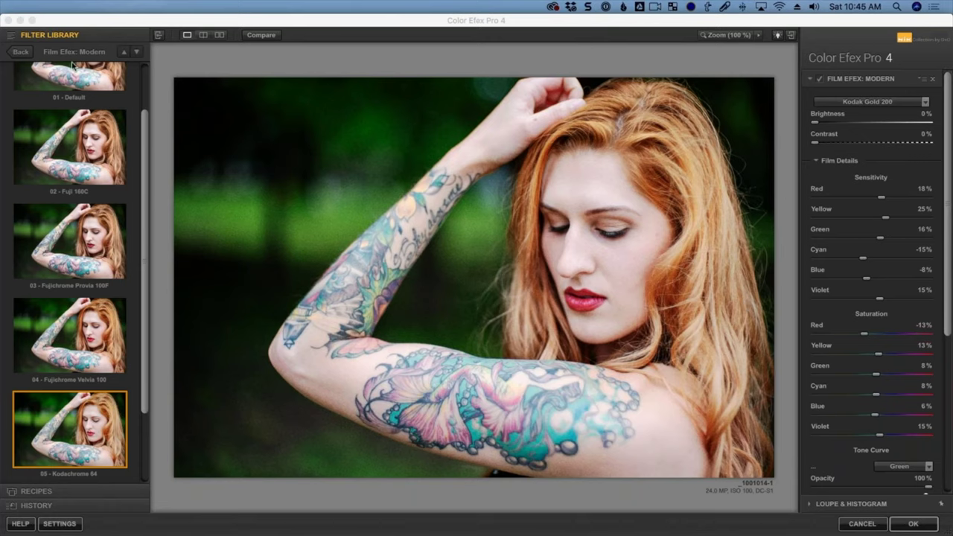
pyautogui.click(24, 54)
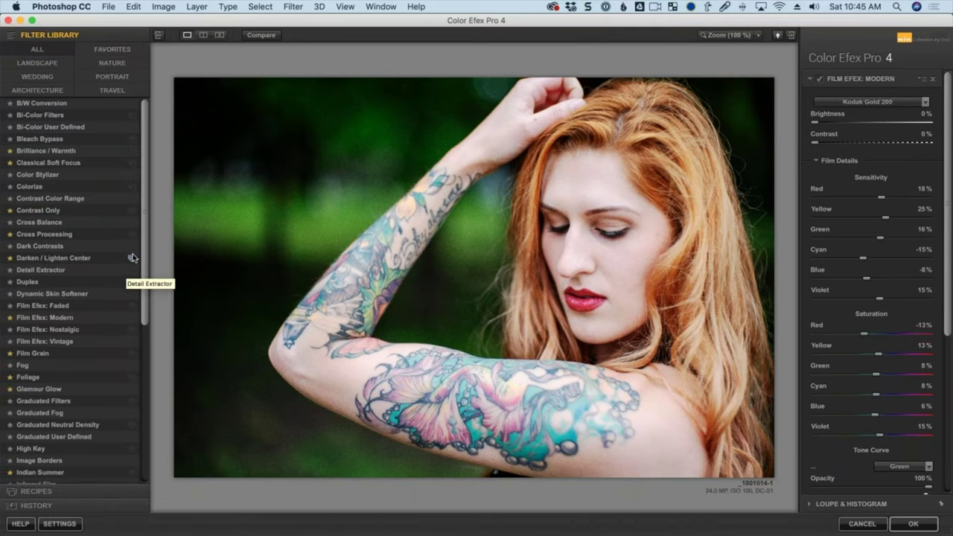
# Apply the Film Grain filter, inspect the face at 100%, test extreme grain amounts and set Grain per pixel to 260.
pyautogui.scroll(-1, 144, 273)
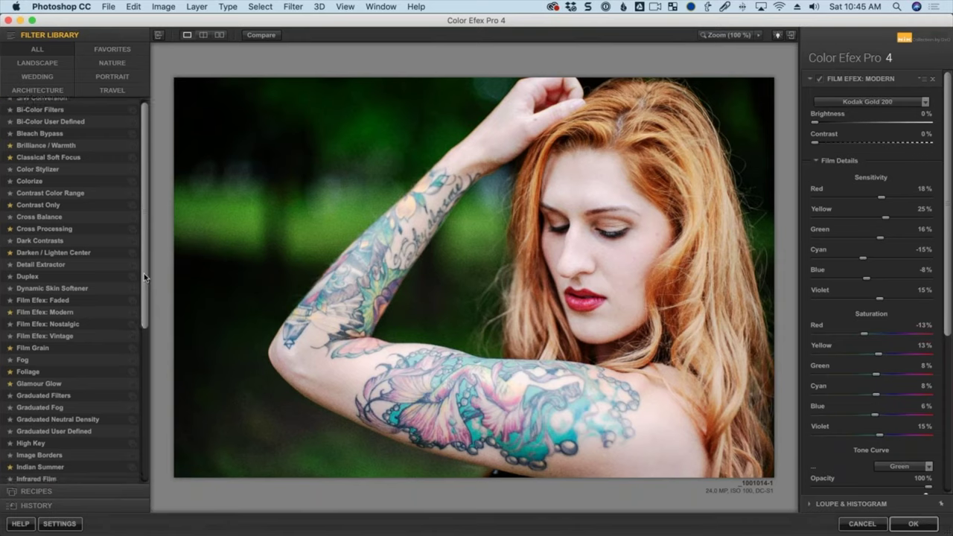
pyautogui.scroll(-5, 144, 274)
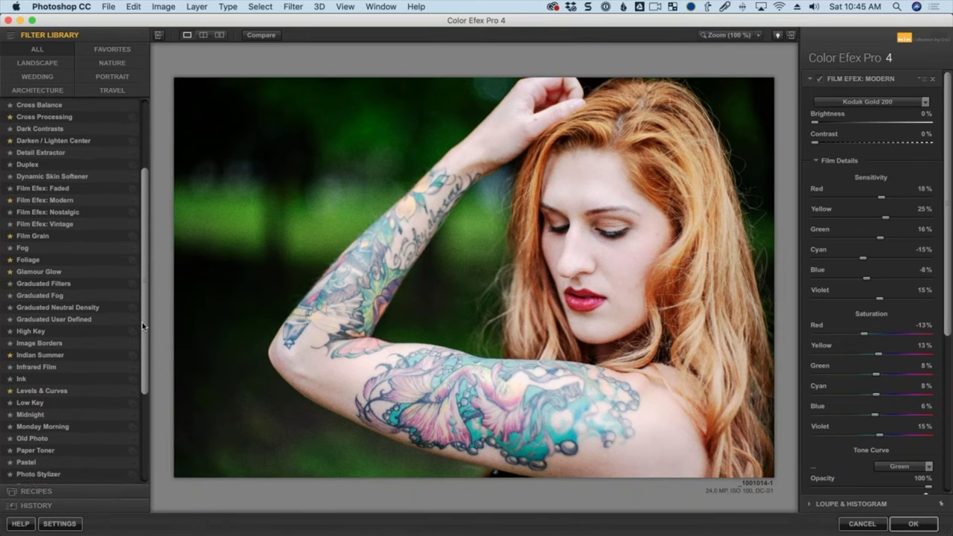
pyautogui.click(58, 237)
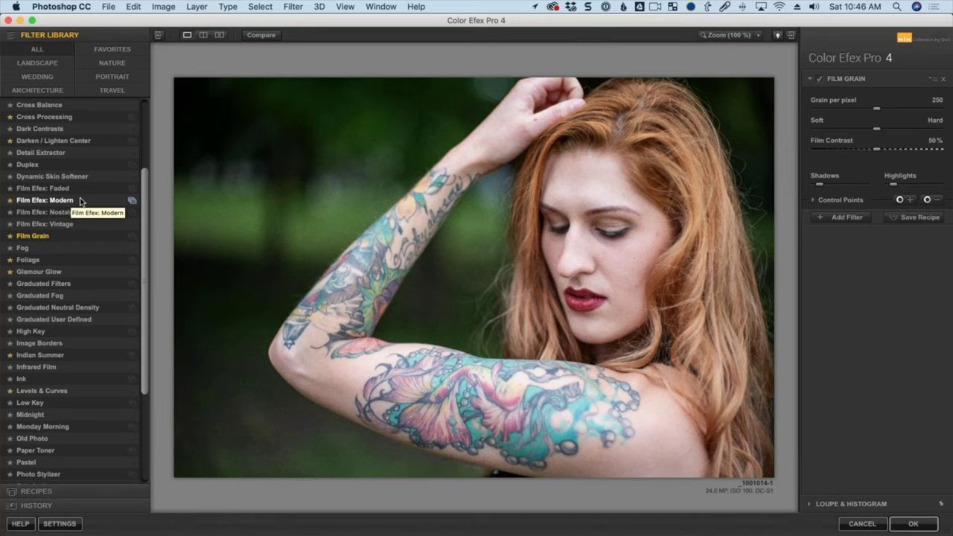
pyautogui.click(720, 35)
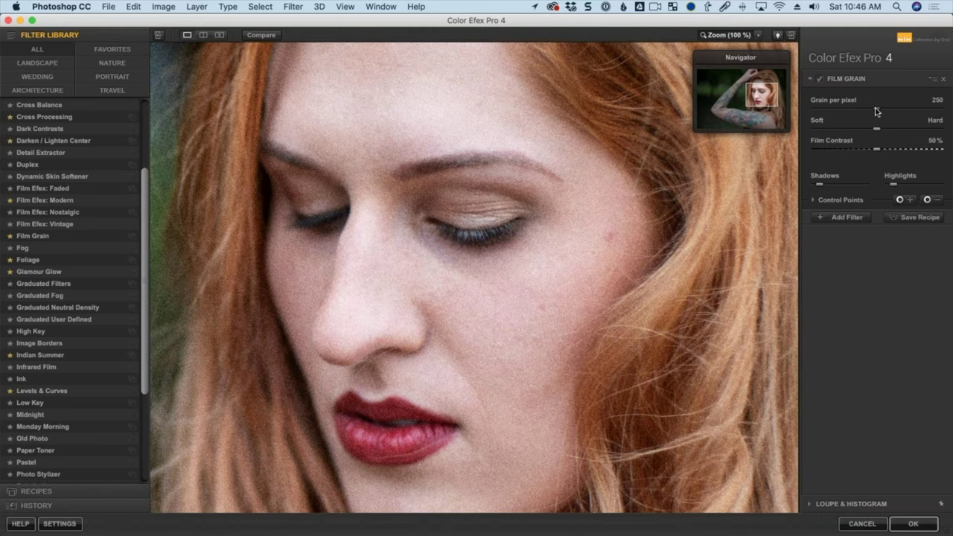
pyautogui.moveTo(876, 111); pyautogui.dragTo(950, 112)
pyautogui.moveTo(941, 109); pyautogui.dragTo(792, 108)
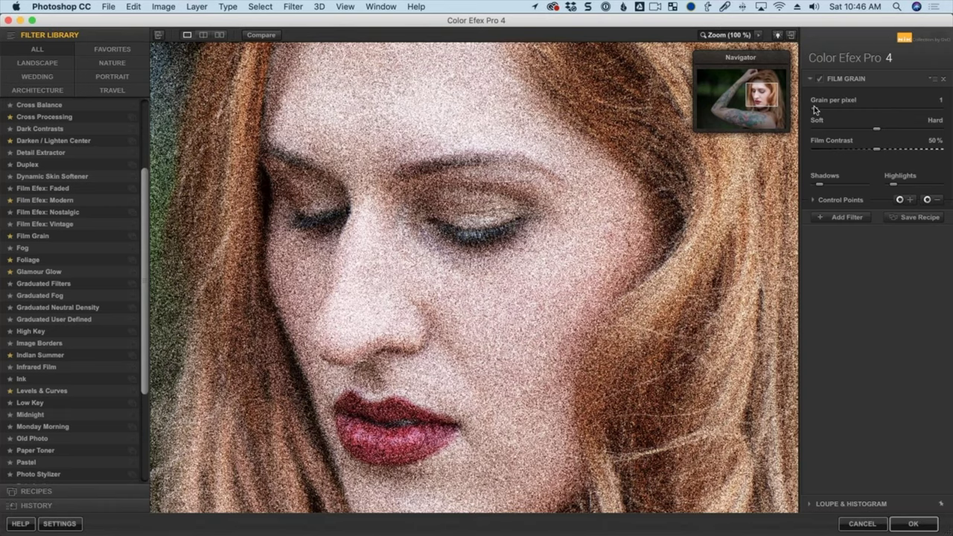
pyautogui.moveTo(815, 109); pyautogui.dragTo(882, 111)
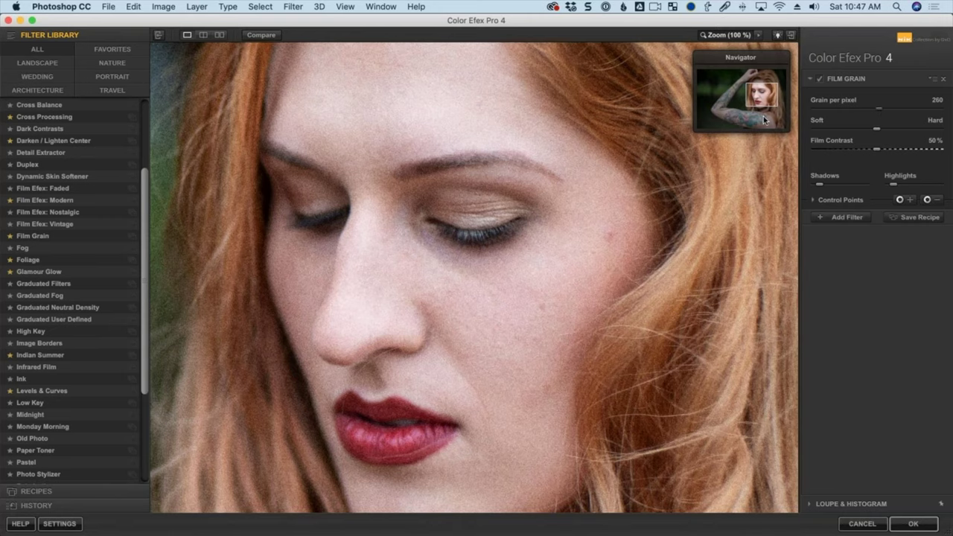
# Switch to the Foliage filter on the whole image and compare its Warm Green, Yellow Green and Strong Green presets.
pyautogui.click(123, 263)
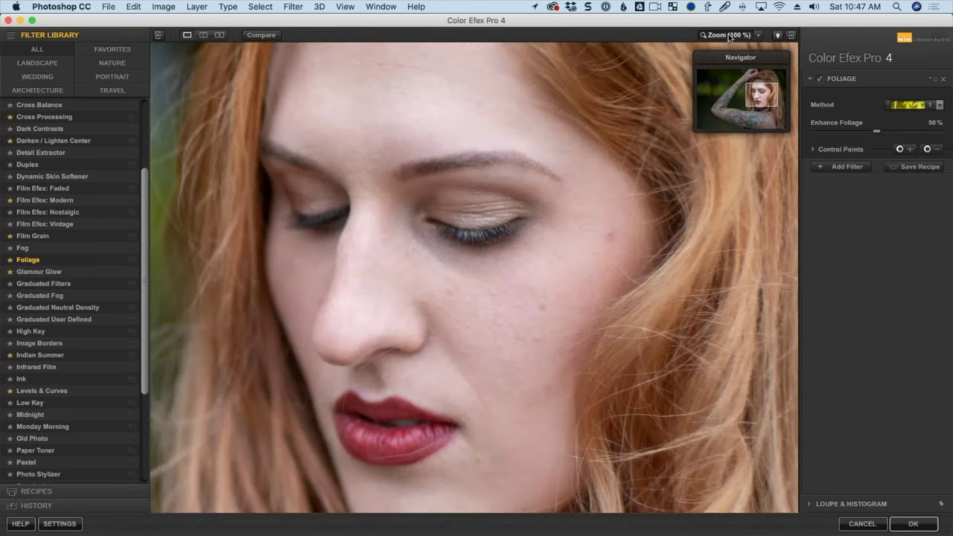
pyautogui.click(729, 35)
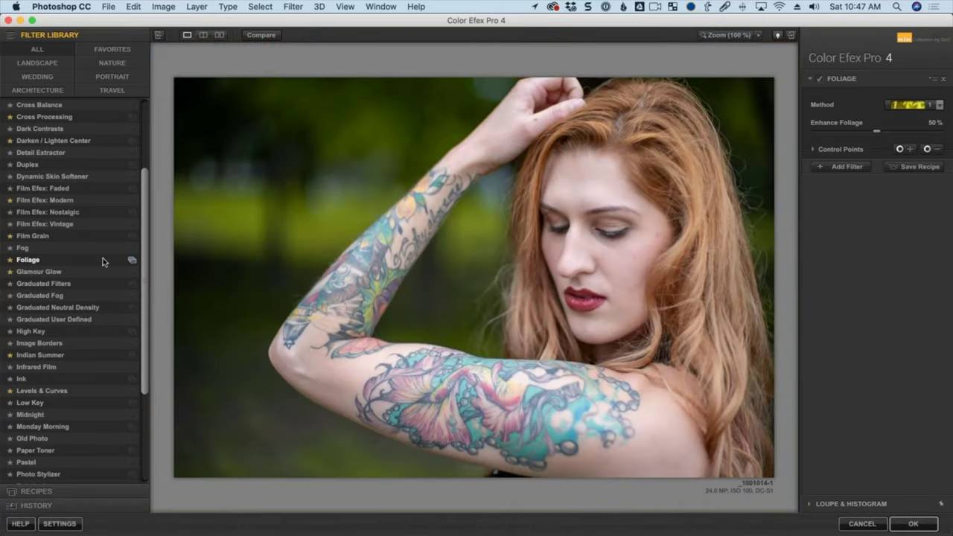
pyautogui.click(132, 260)
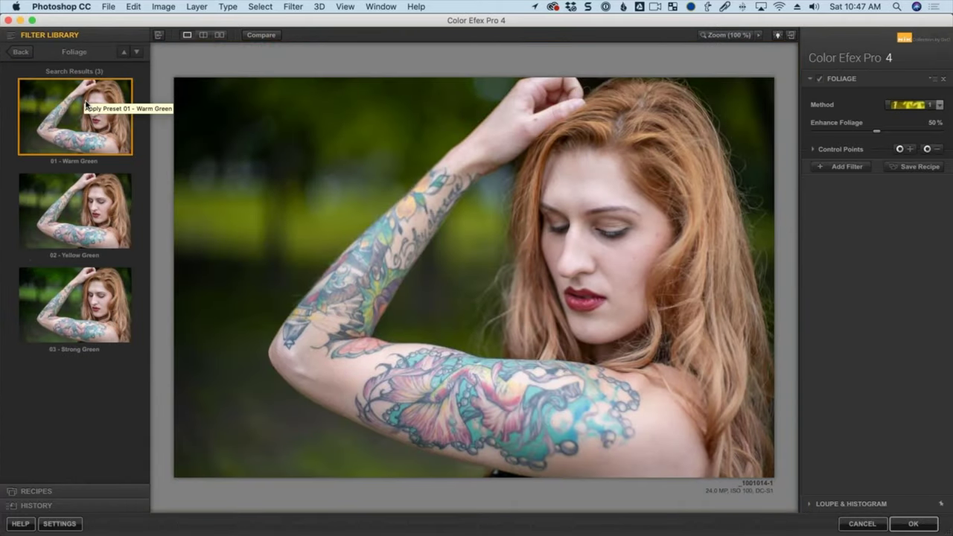
pyautogui.click(70, 215)
pyautogui.click(68, 300)
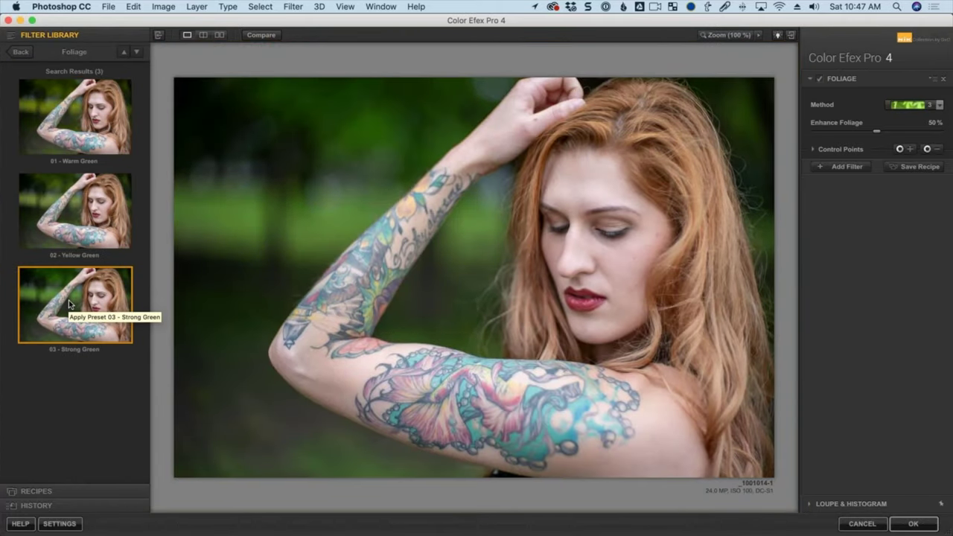
pyautogui.click(74, 237)
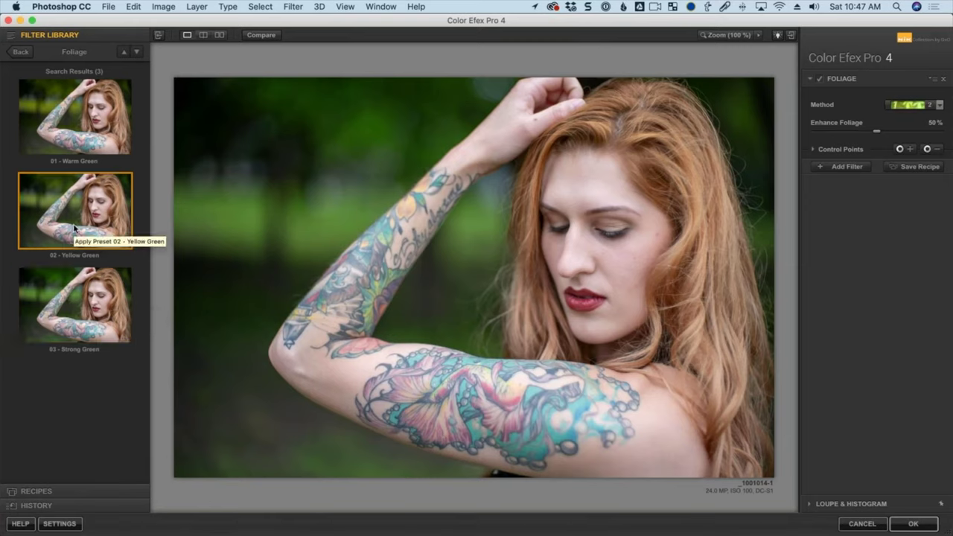
pyautogui.click(79, 137)
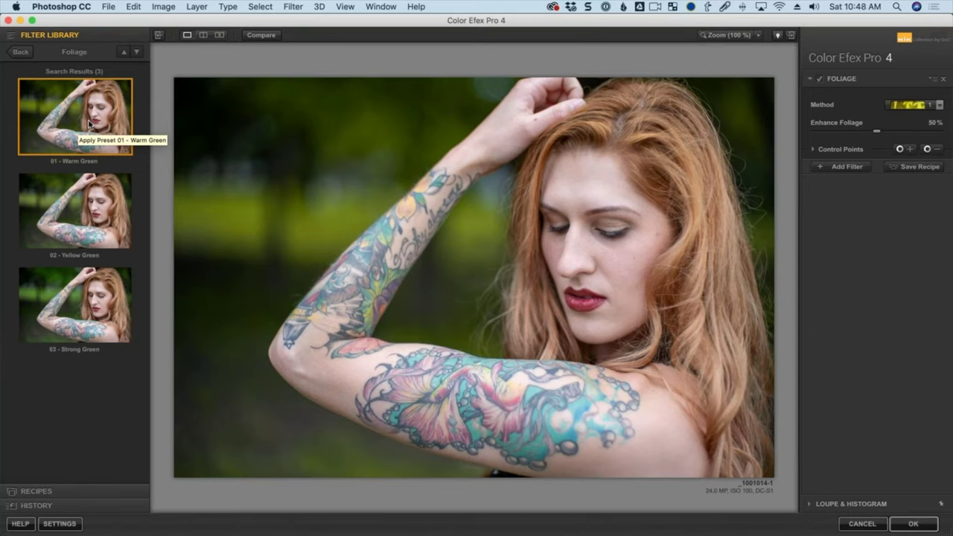
pyautogui.click(74, 227)
pyautogui.click(88, 305)
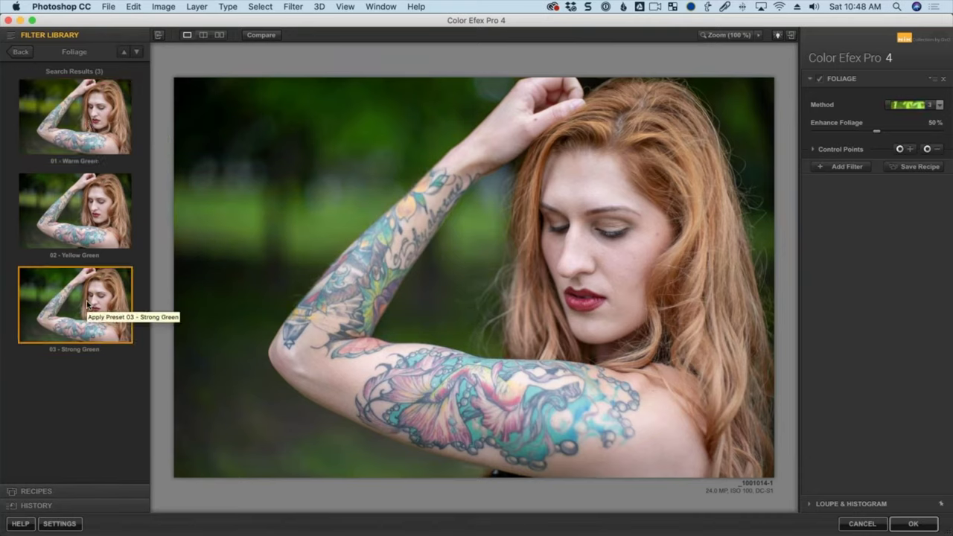
# Try Foliage method 3, return to the Warm Green preset and set Enhance Foliage to 80%.
pyautogui.click(917, 106)
pyautogui.click(920, 140)
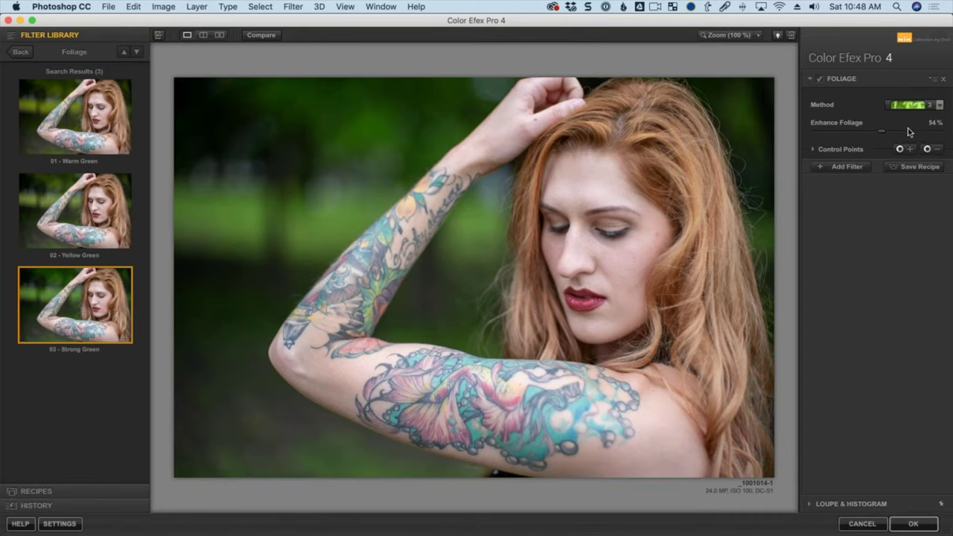
pyautogui.click(74, 115)
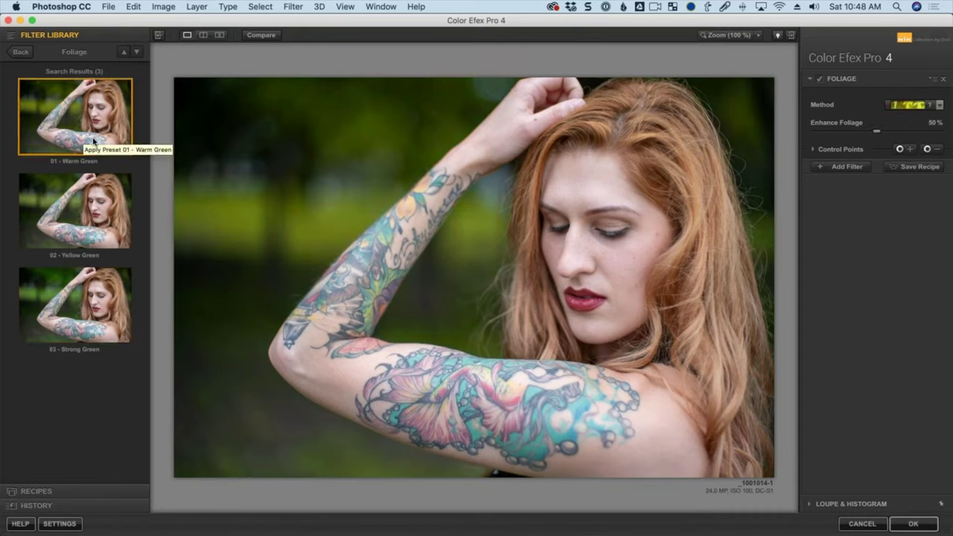
pyautogui.moveTo(876, 132); pyautogui.dragTo(919, 132)
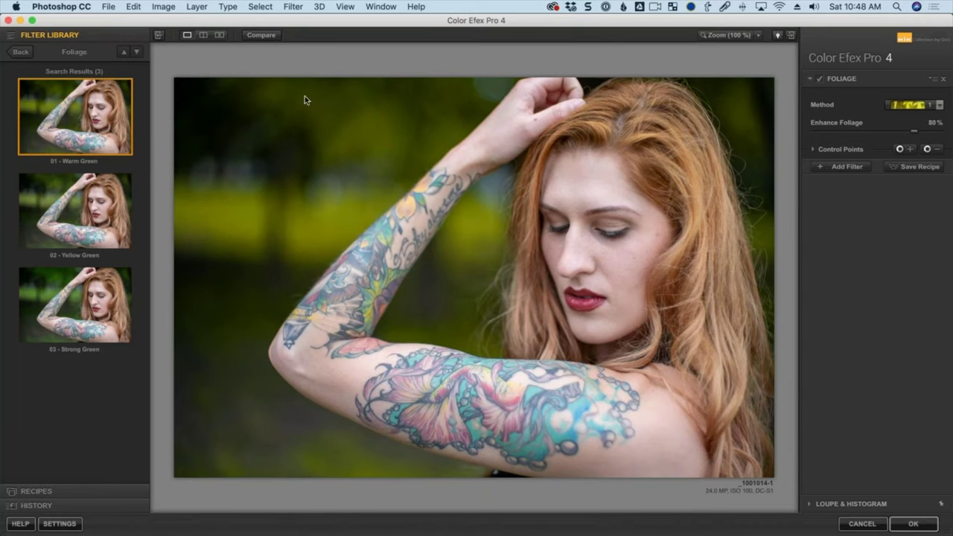
# Compare the Foliage effect with the original image several times and cancel Color Efex Pro 4 without applying it.
pyautogui.click(262, 39)
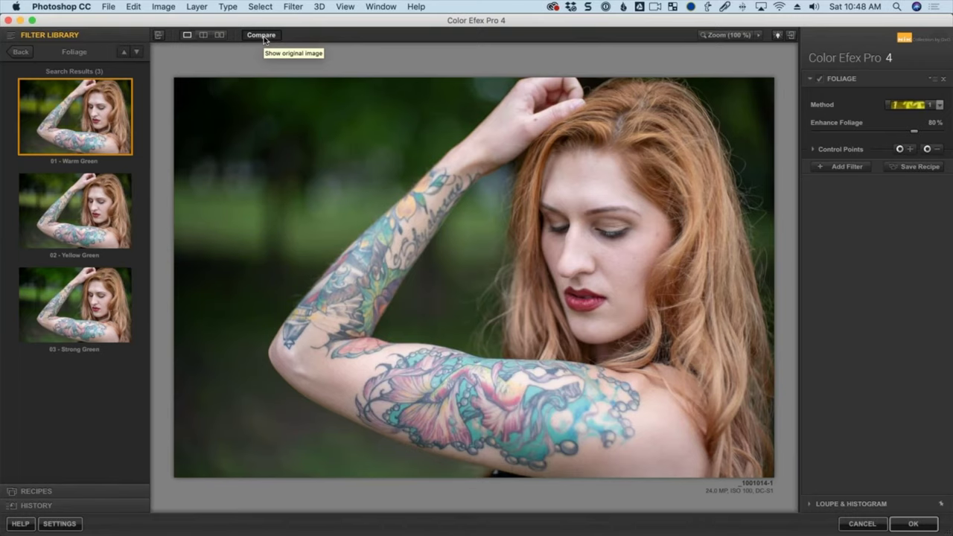
pyautogui.click(263, 37)
pyautogui.click(263, 38)
pyautogui.click(263, 38)
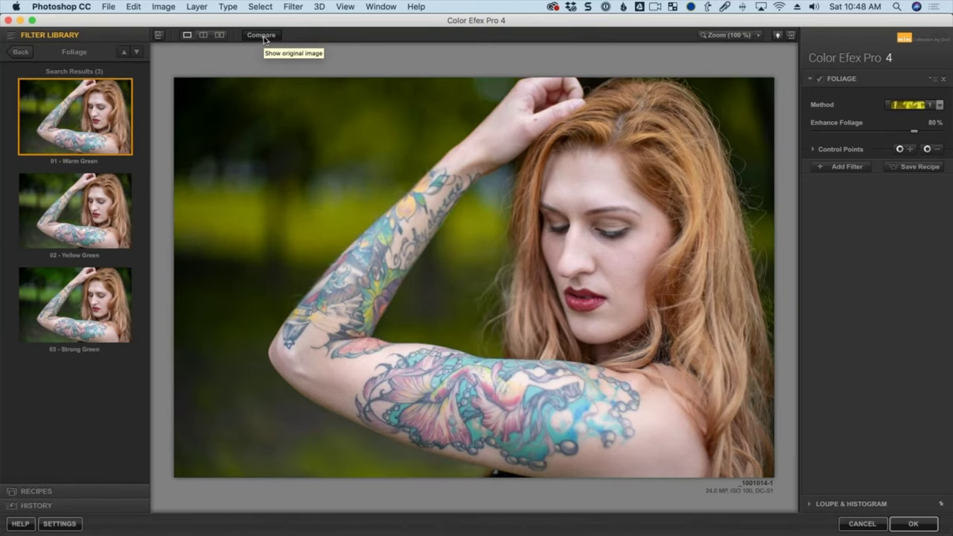
pyautogui.click(264, 39)
pyautogui.click(264, 38)
pyautogui.click(21, 52)
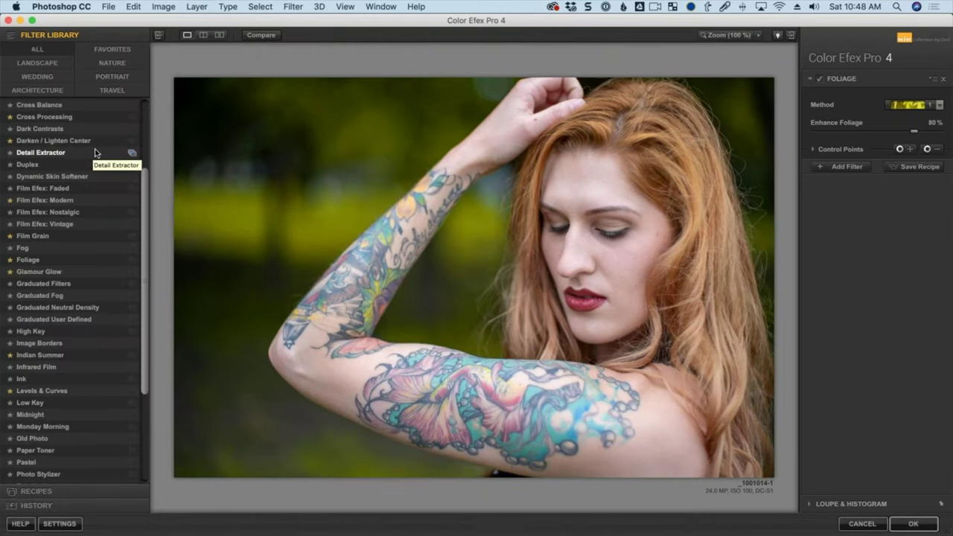
pyautogui.click(864, 523)
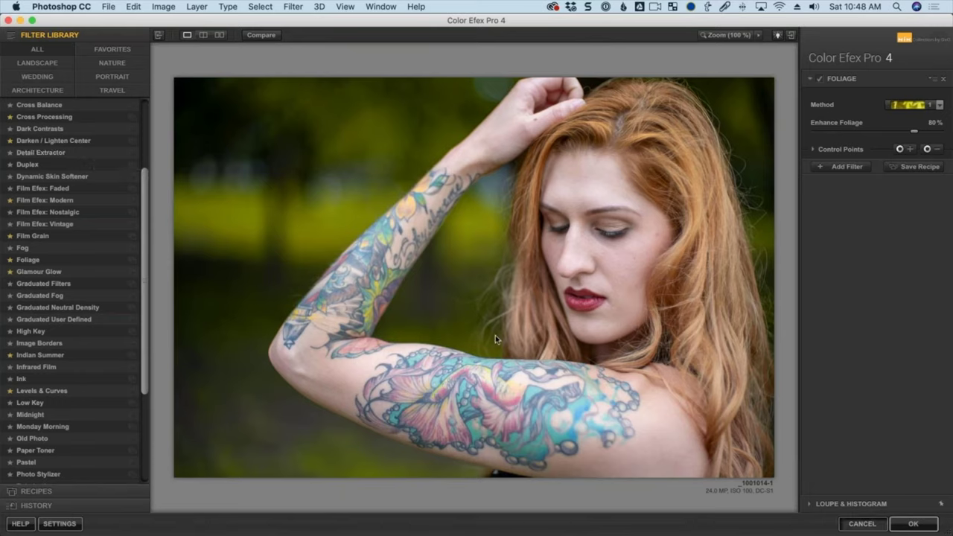
# Open the first LupineRedwoods RW2 photo, showing the forest path, from the DxO Webinars folder.
pyautogui.hotkey('ctrl', 'o')
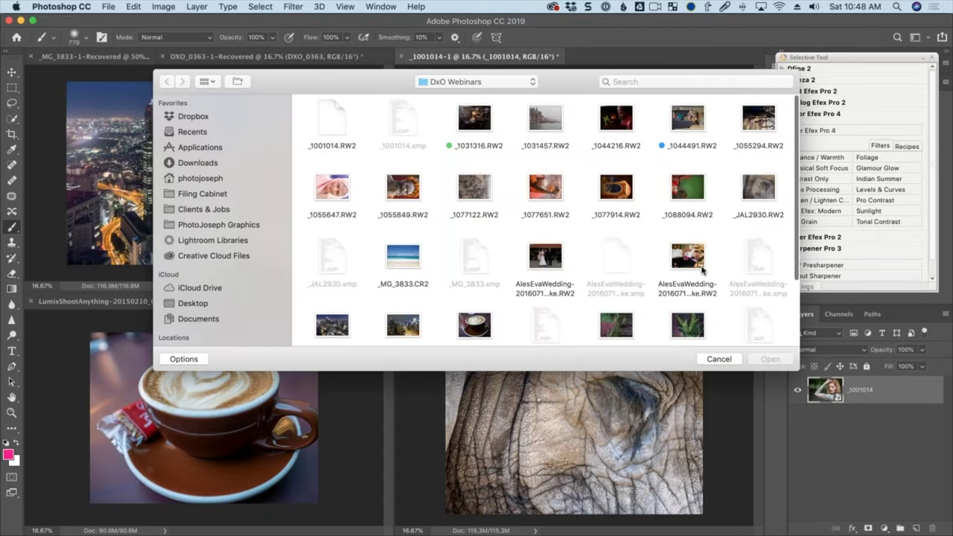
pyautogui.scroll(-2, 670, 260)
pyautogui.click(617, 246)
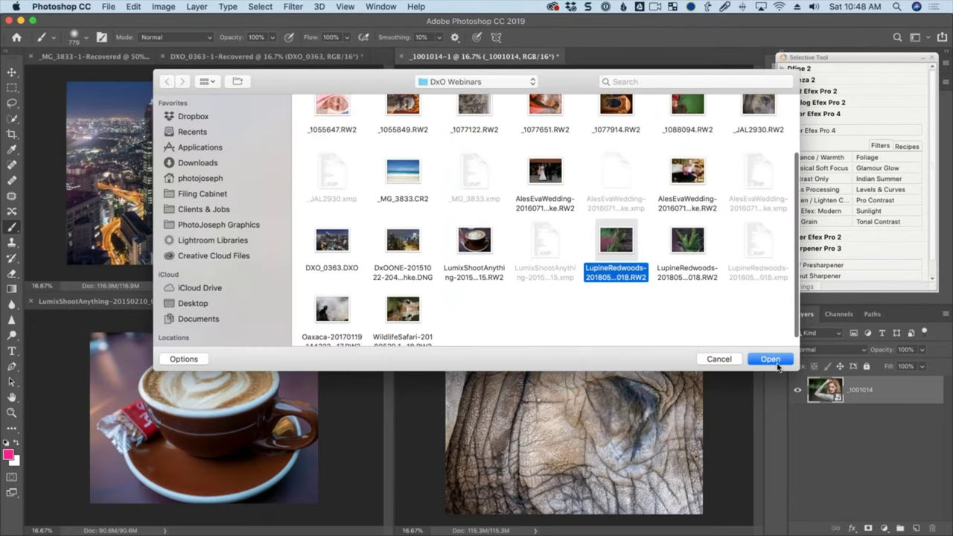
pyautogui.click(771, 361)
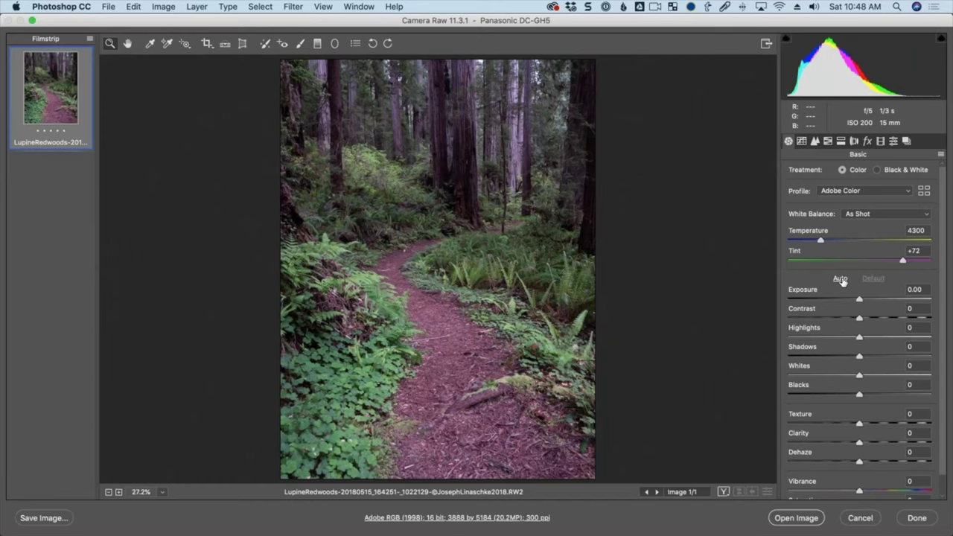
# Apply automatic tone adjustments, set the Temperature to 5900 and open the forest photo as a smart object.
pyautogui.click(841, 279)
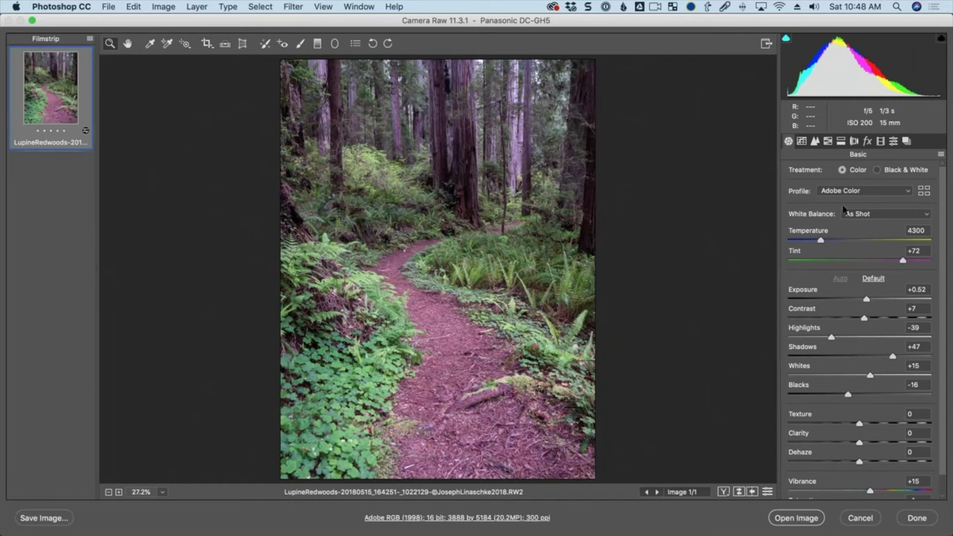
pyautogui.moveTo(821, 240); pyautogui.dragTo(846, 242)
pyautogui.press('shift')
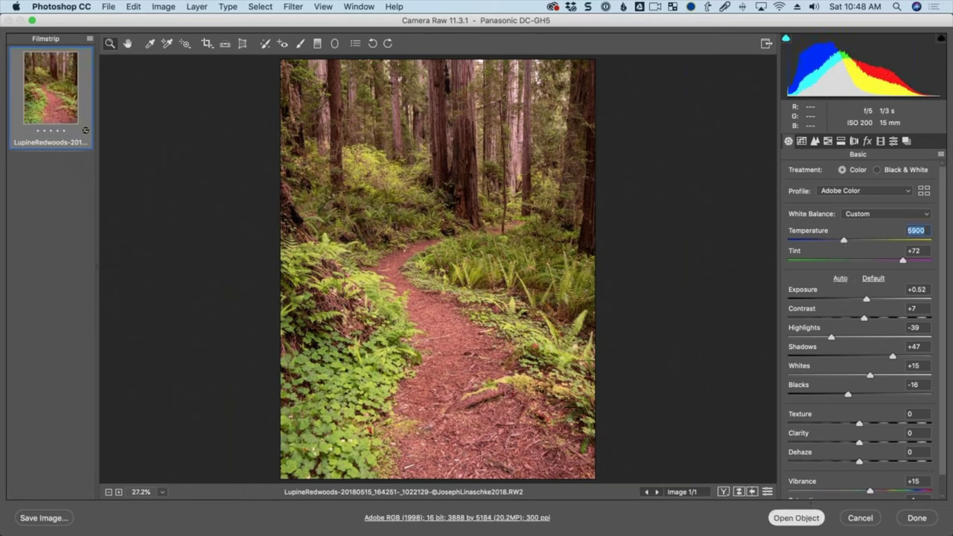
pyautogui.hotkey('shift', 'Return')
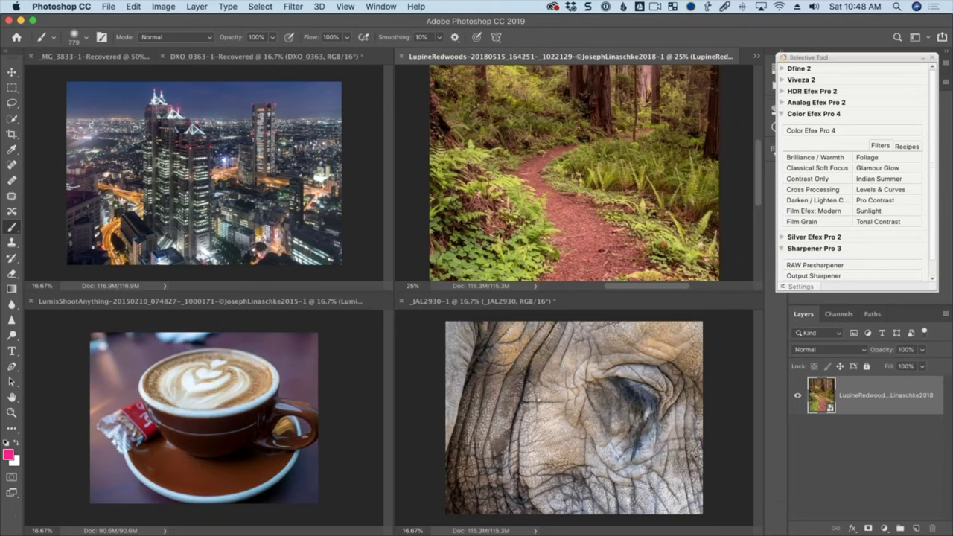
# Try the Foliage filter's Warm Green preset on the forest photo in Color Efex Pro 4 with stronger Enhance Foliage.
pyautogui.click(865, 133)
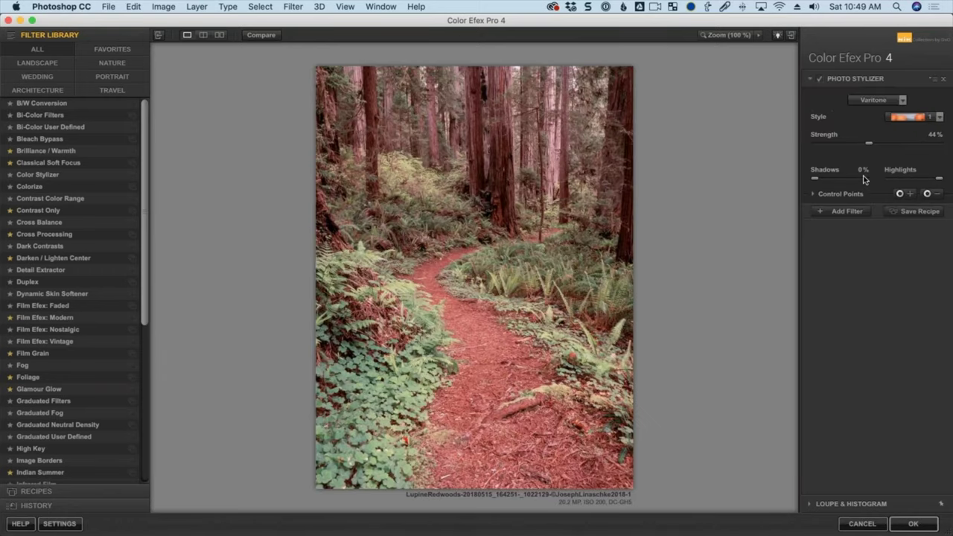
pyautogui.click(29, 378)
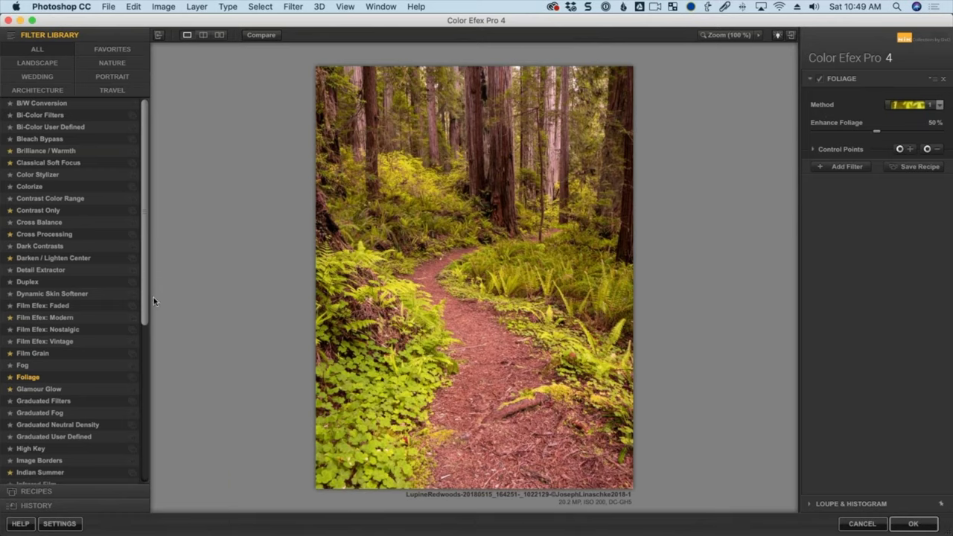
pyautogui.click(132, 378)
pyautogui.click(102, 120)
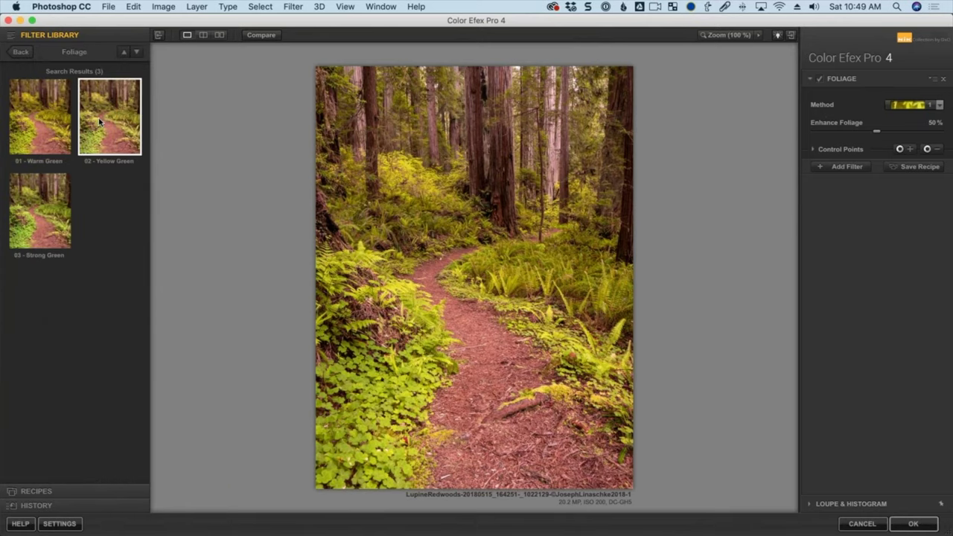
pyautogui.click(51, 124)
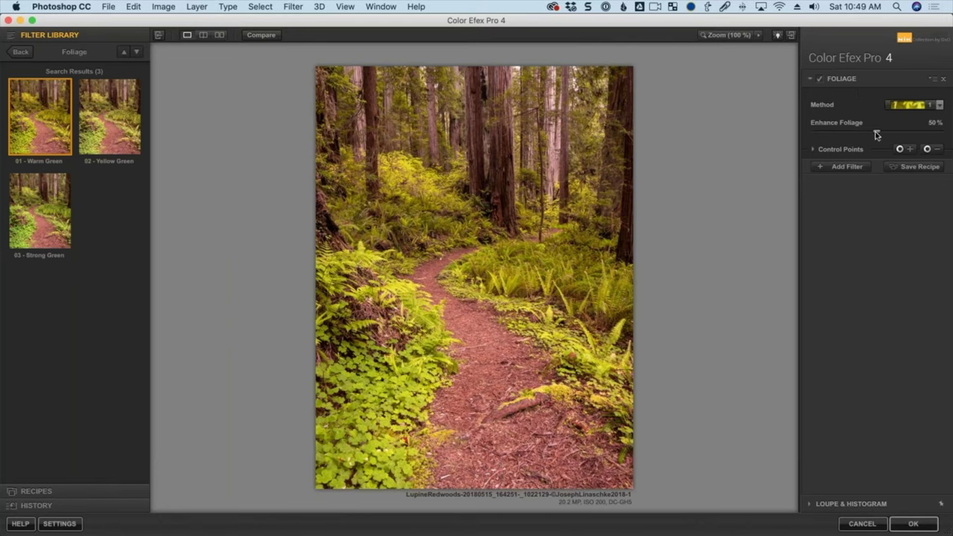
pyautogui.moveTo(876, 132); pyautogui.dragTo(911, 134)
pyautogui.click(23, 53)
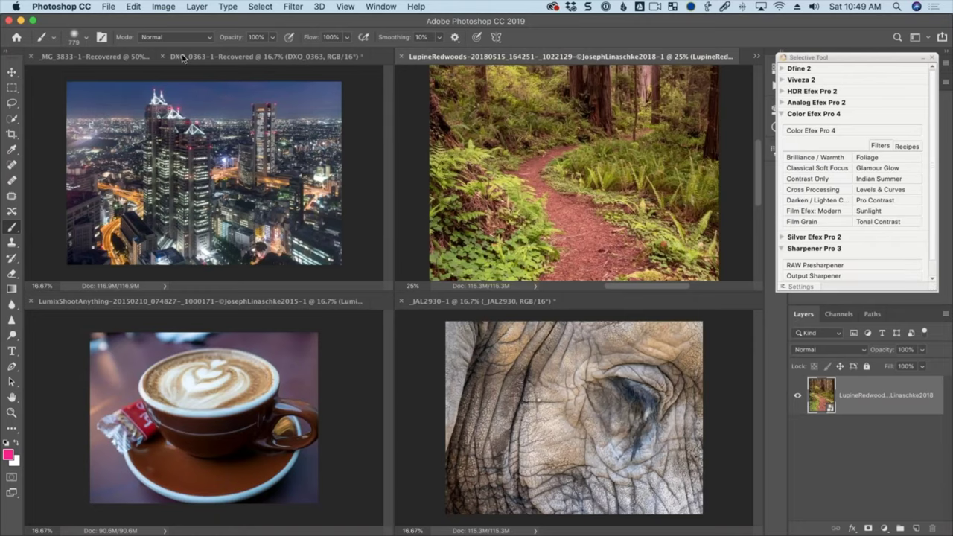
# Check the open photos in the tiled windows and bring the _1001014-1 portrait to the front.
pyautogui.click(138, 57)
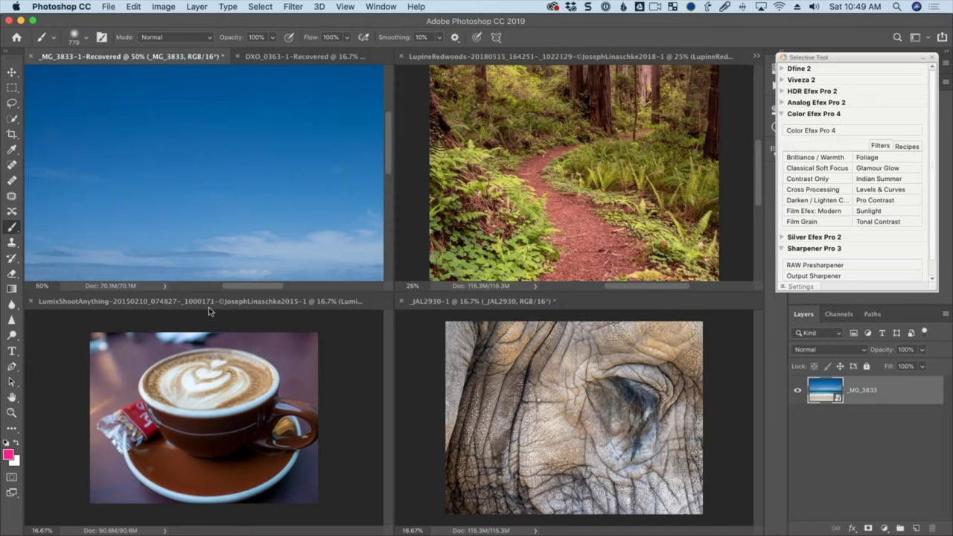
pyautogui.click(152, 307)
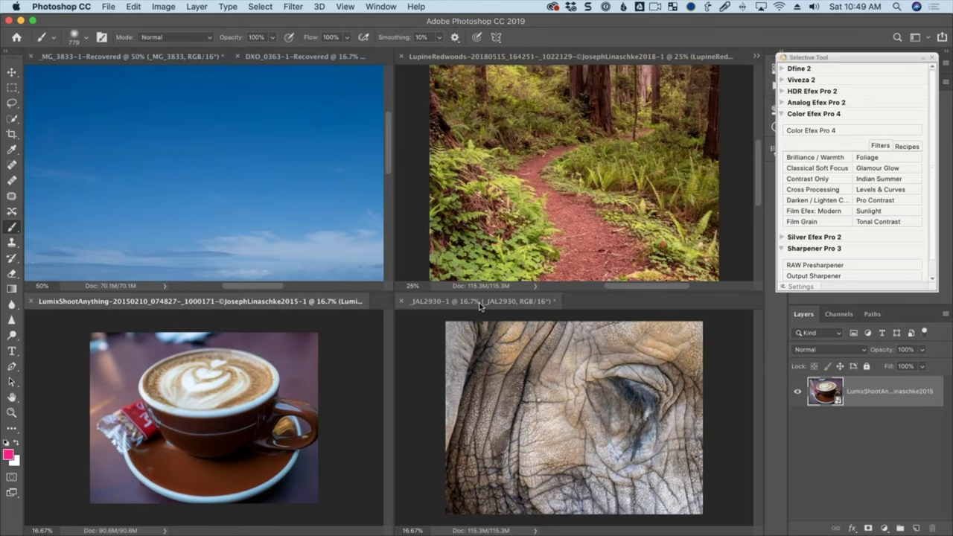
pyautogui.click(481, 303)
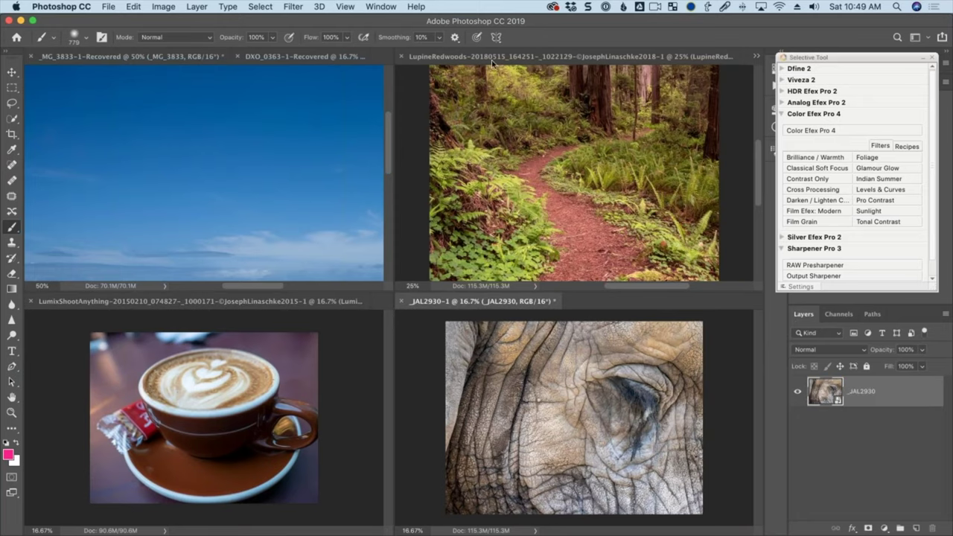
pyautogui.click(758, 59)
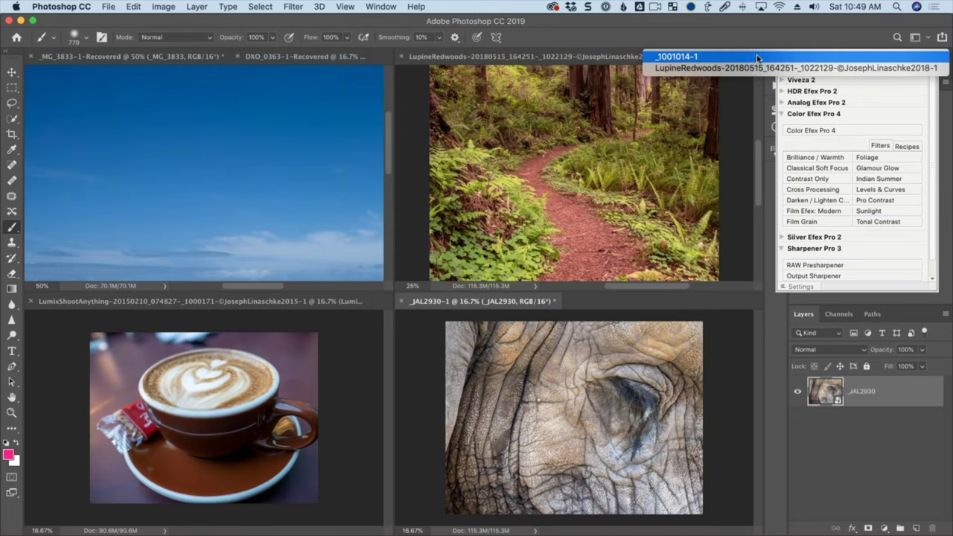
pyautogui.click(749, 63)
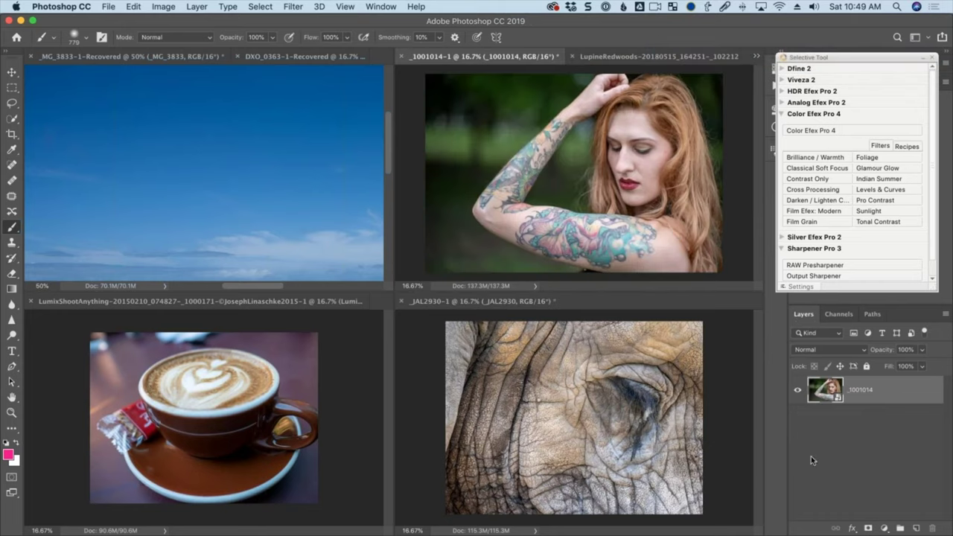
# Arrange the open documents in a 6-up layout.
pyautogui.click(347, 8)
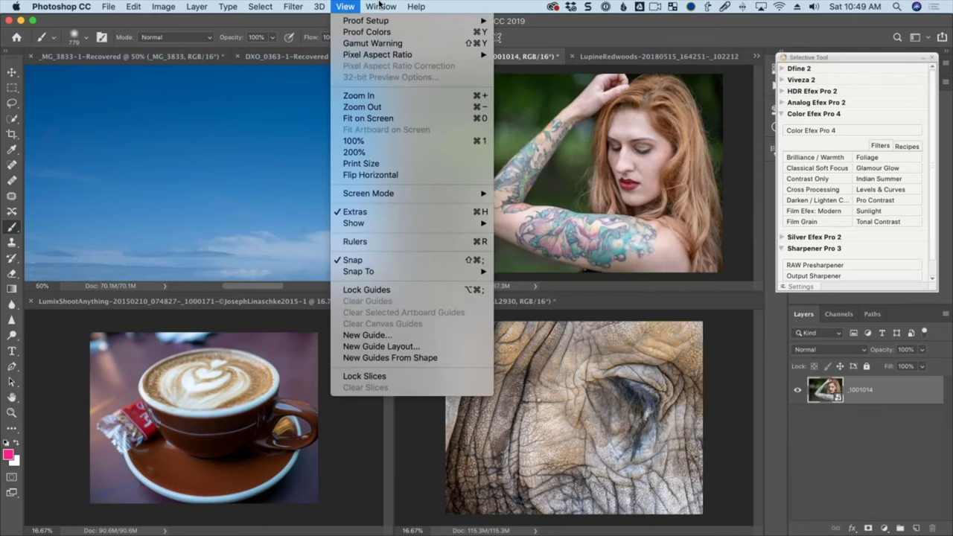
pyautogui.moveTo(380, 7)
pyautogui.moveTo(539, 32)
pyautogui.moveTo(685, 22)
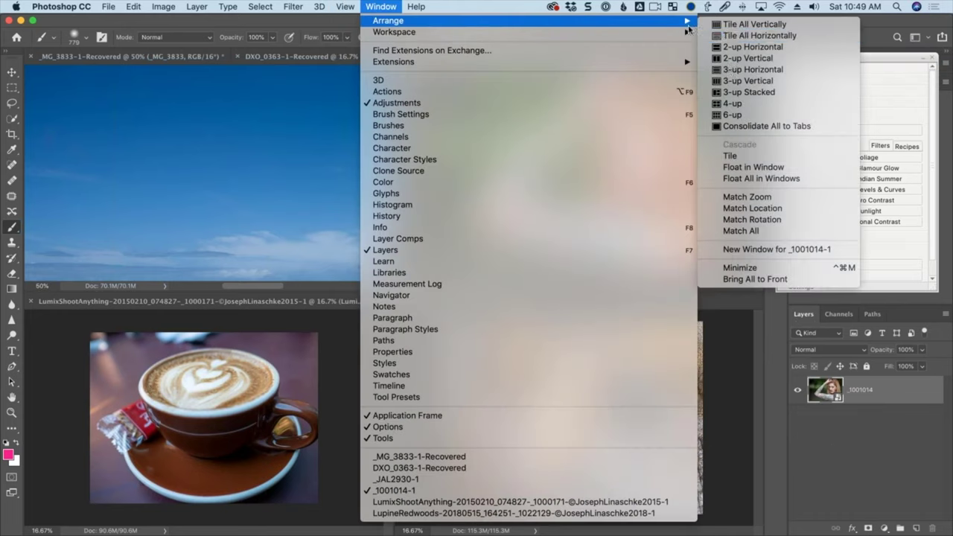
pyautogui.click(733, 117)
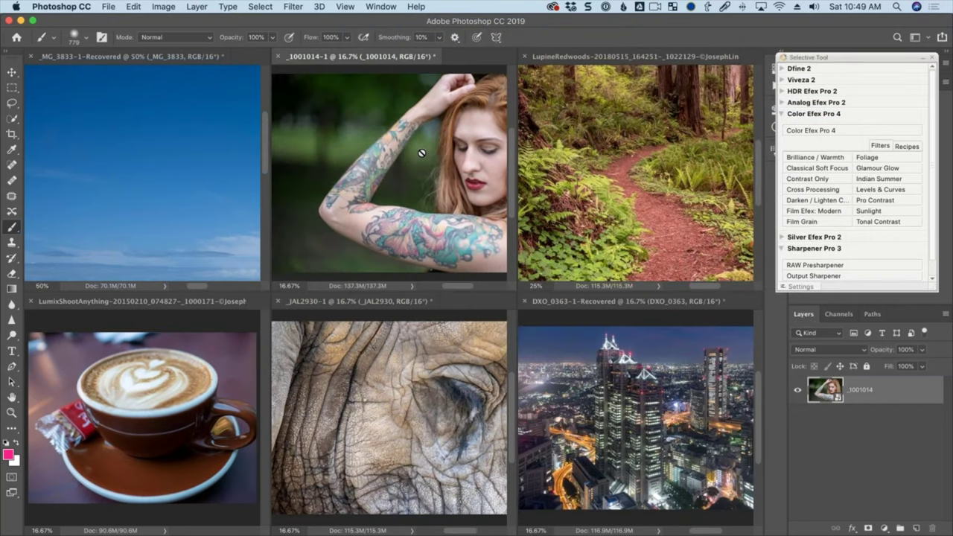
# Activate the Move tool, zoom the tattooed-arm portrait out to 12.5% and open it in Color Efex Pro 4.
pyautogui.click(484, 175)
pyautogui.click(510, 196)
pyautogui.press('v')
pyautogui.press('super+minus')
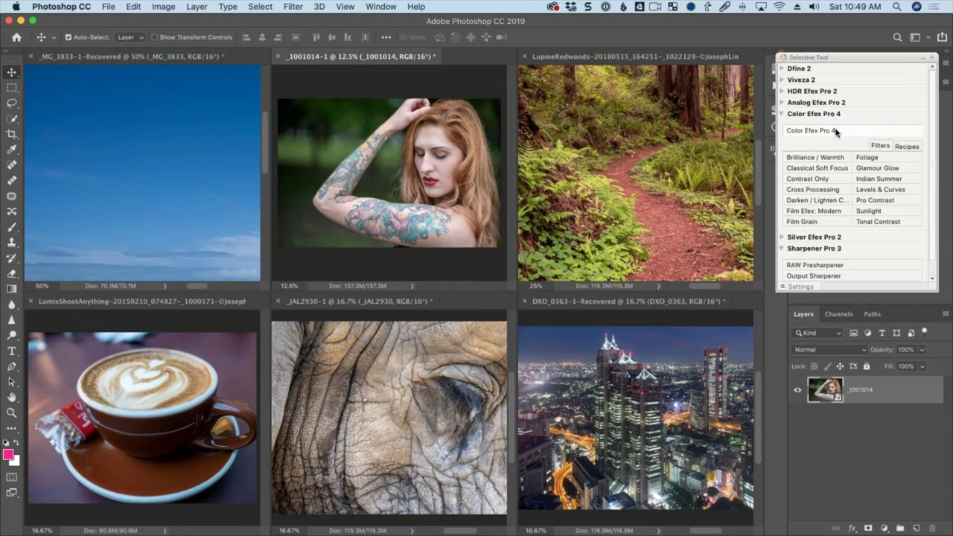
pyautogui.click(835, 132)
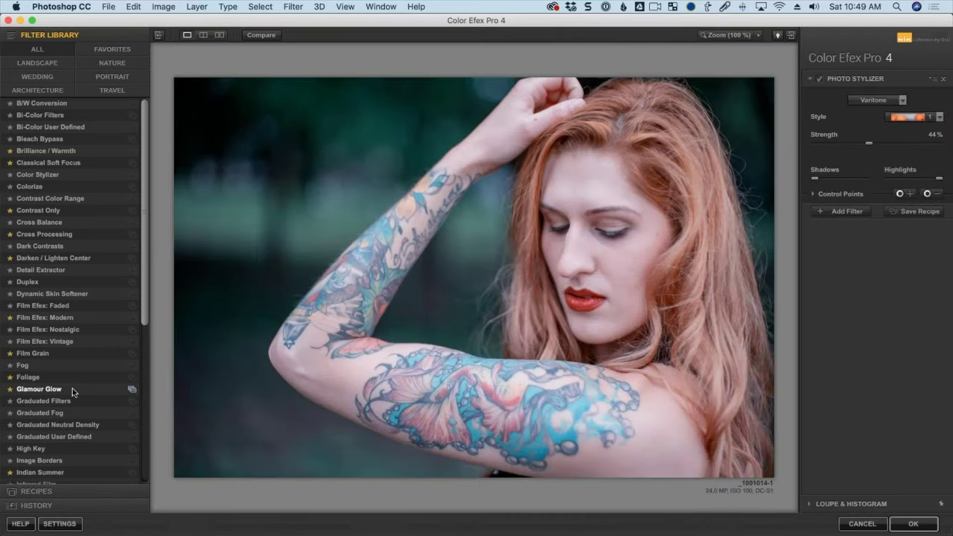
# Try the Glamour Glow filter on the portrait with its Stronger Glow and Strong Glow presets.
pyautogui.click(73, 390)
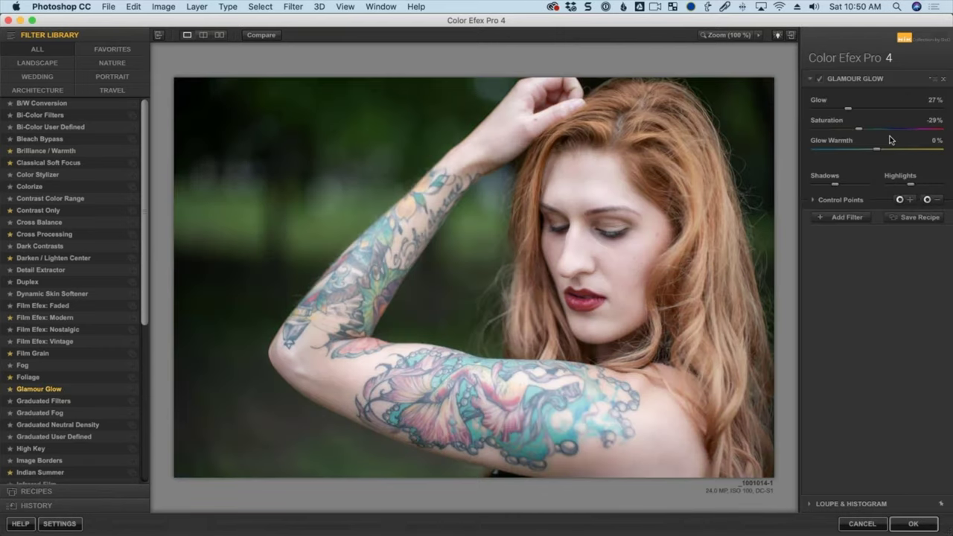
pyautogui.click(132, 389)
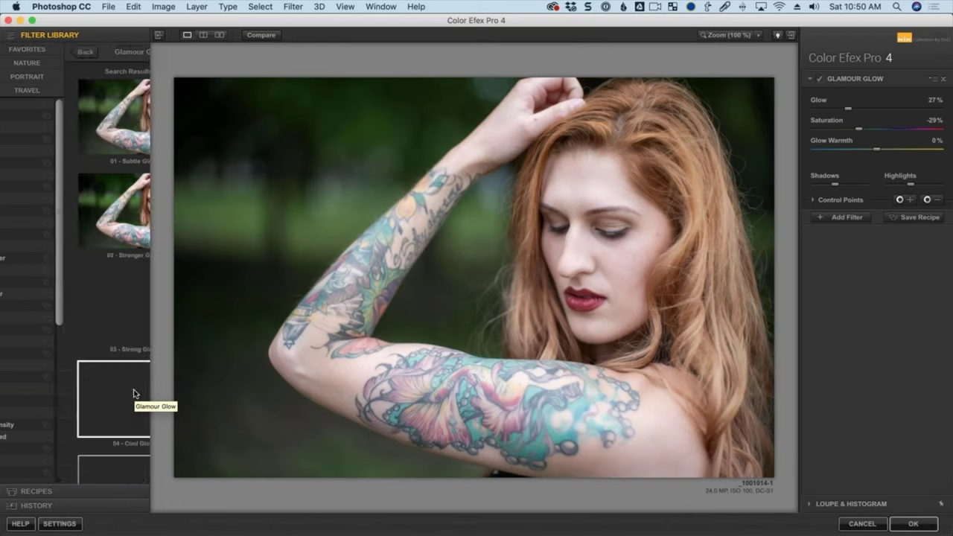
pyautogui.click(86, 206)
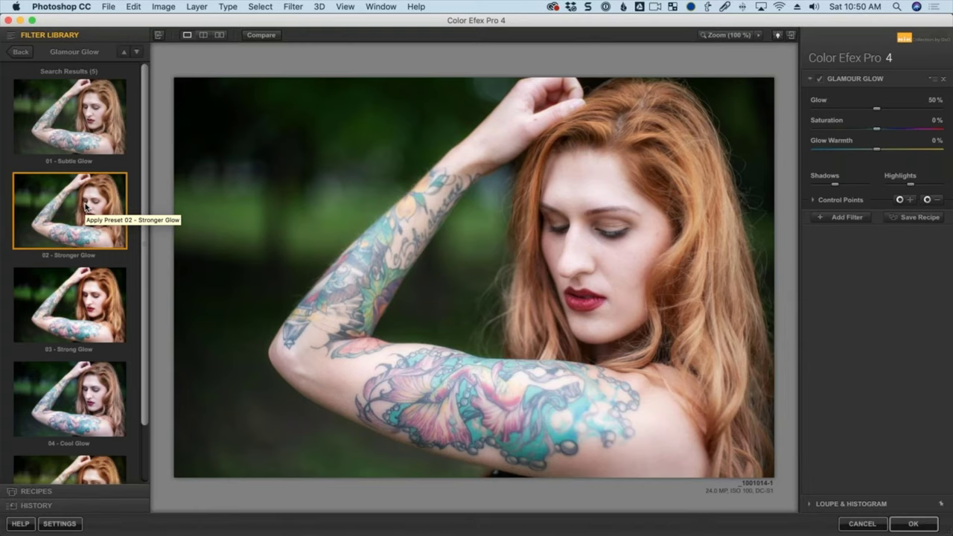
pyautogui.click(61, 339)
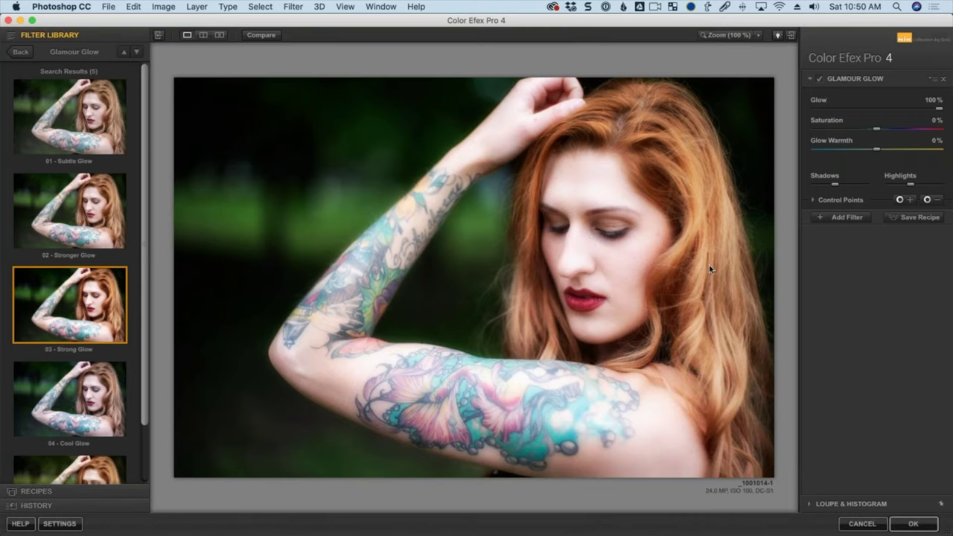
pyautogui.click(20, 51)
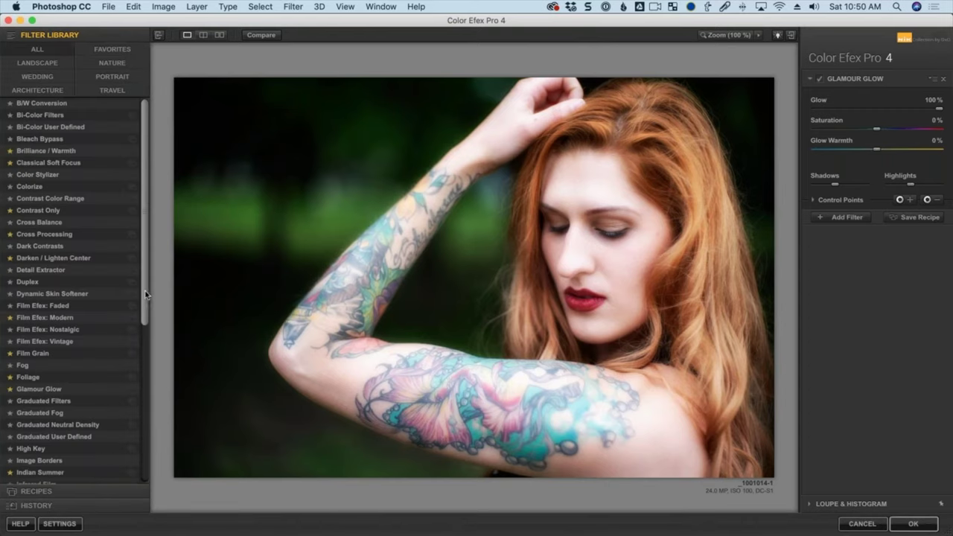
# Try the Pro Contrast filter on the portrait with its Auto Enhance preset.
pyautogui.scroll(-3, 148, 333)
pyautogui.moveTo(147, 333); pyautogui.dragTo(144, 441)
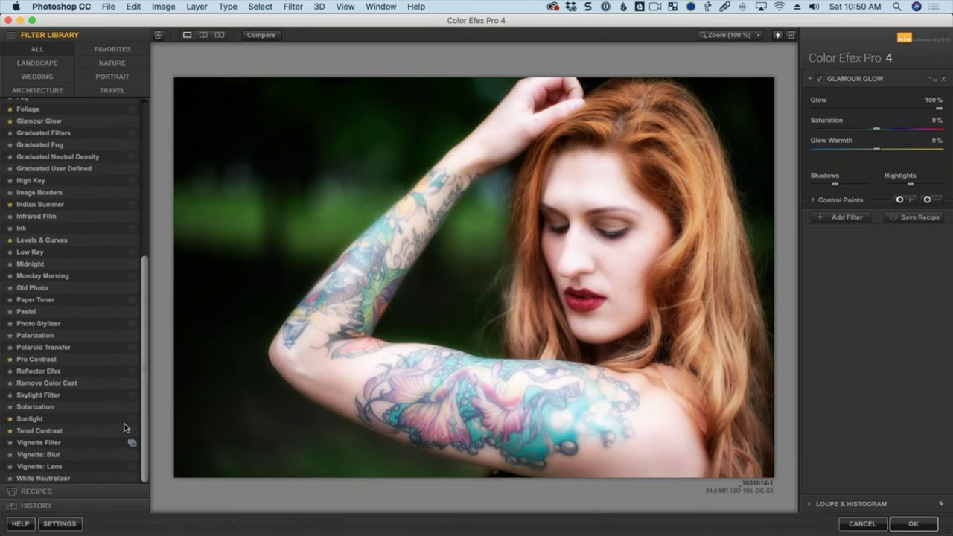
pyautogui.click(68, 361)
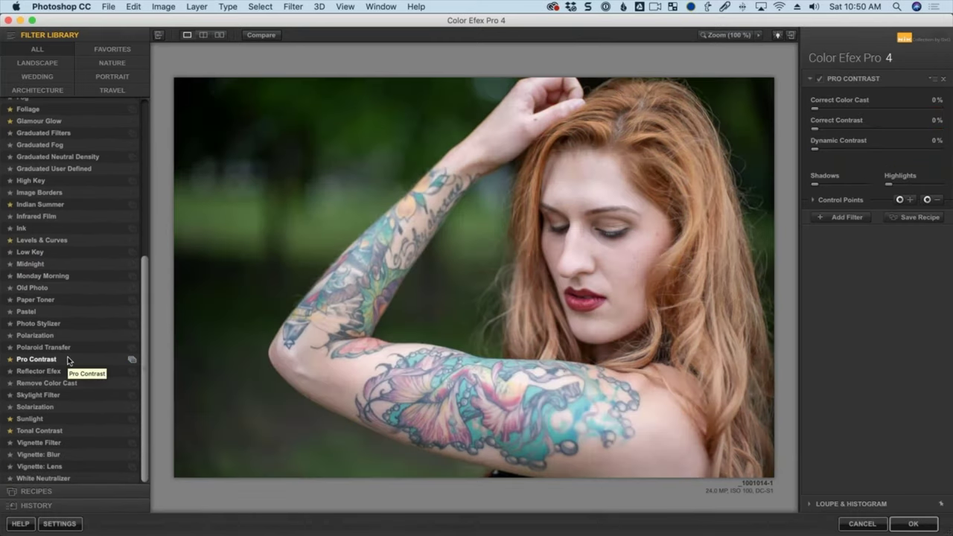
pyautogui.click(132, 360)
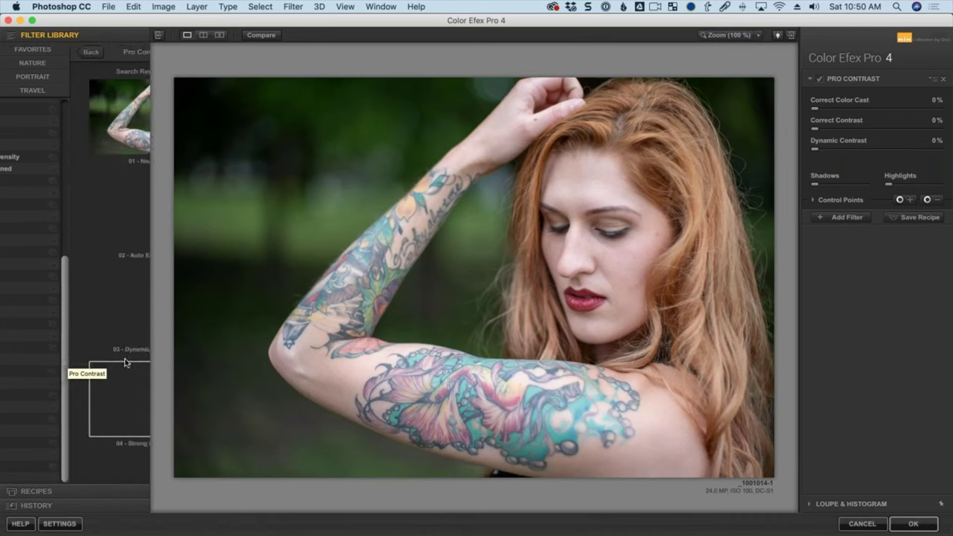
pyautogui.click(77, 203)
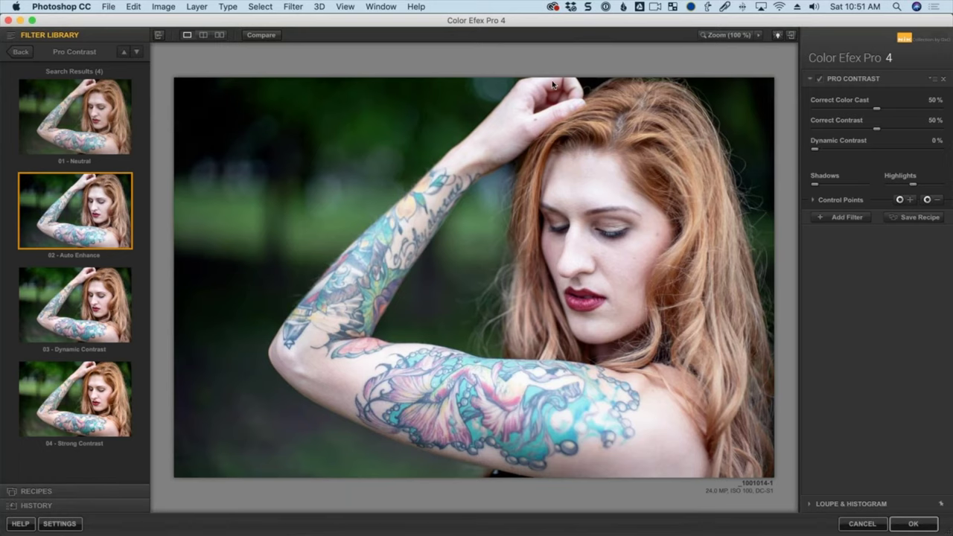
pyautogui.click(23, 52)
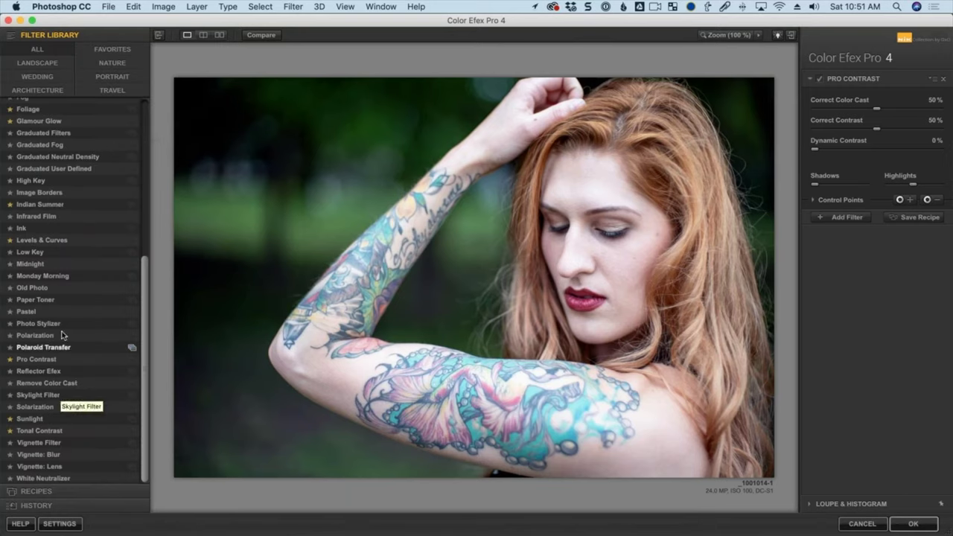
# Try the Midnight filter's Bright Neutral preset on the portrait and cancel Color Efex Pro 4 without applying it.
pyautogui.click(48, 265)
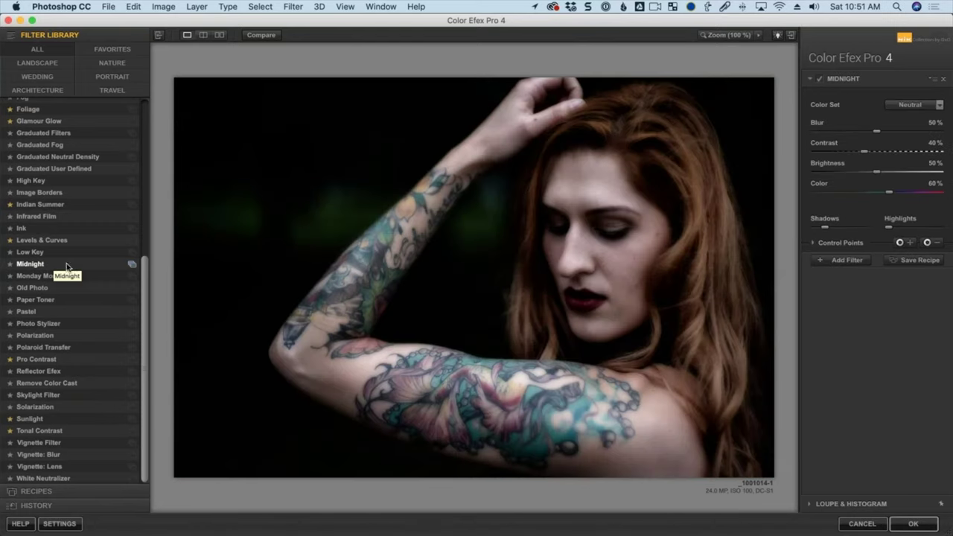
pyautogui.click(130, 266)
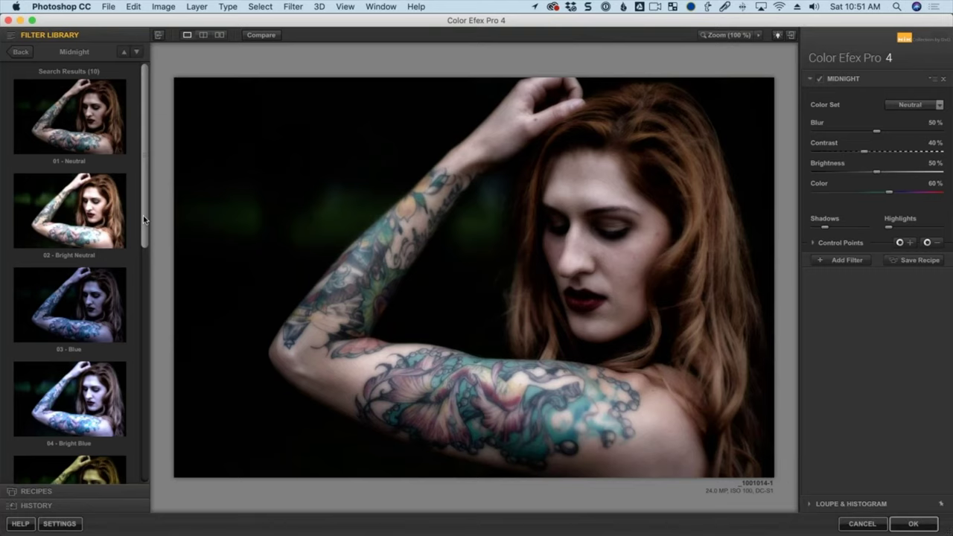
pyautogui.click(72, 197)
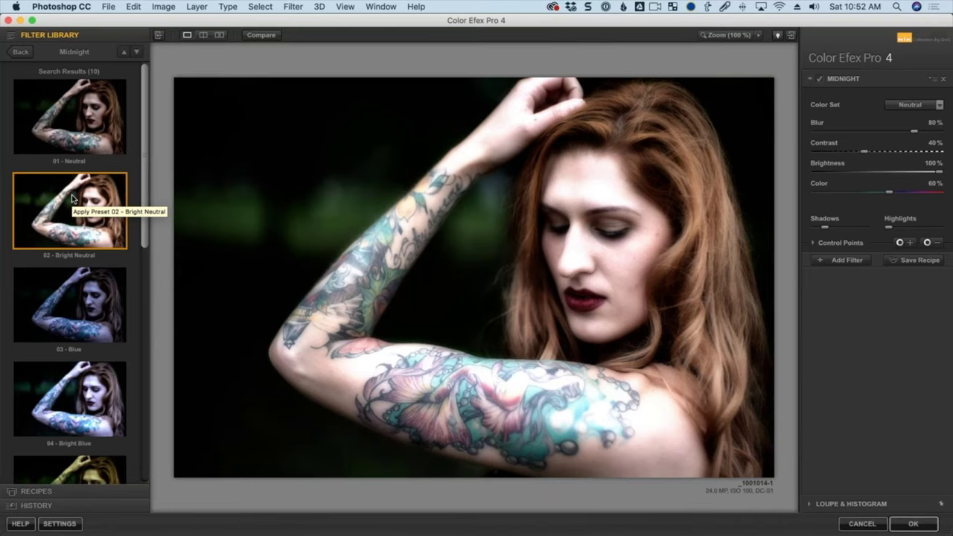
pyautogui.click(862, 524)
# Open the DXO_0363-1-Recovered night skyline in Color Efex Pro 4, apply the Midnight filter and show its presets.
pyautogui.click(620, 417)
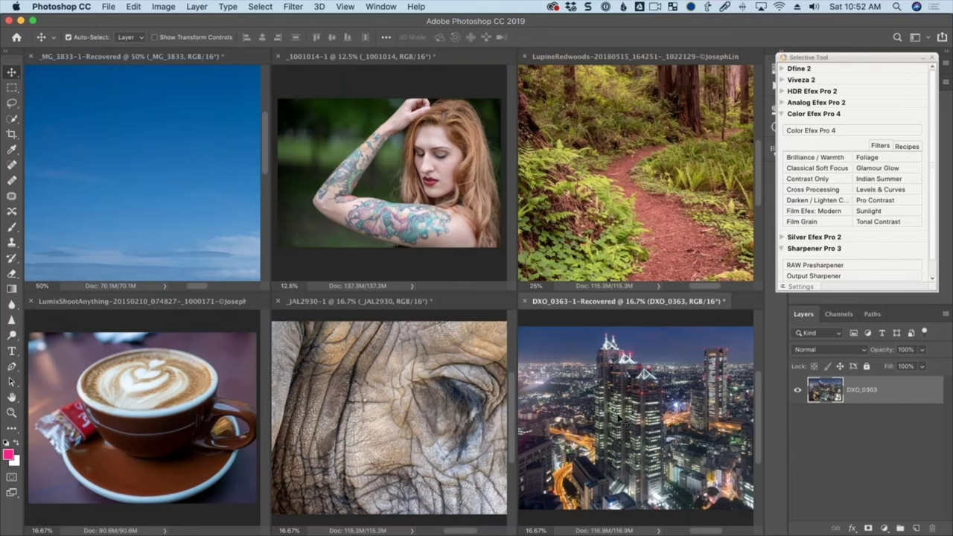
pyautogui.click(809, 133)
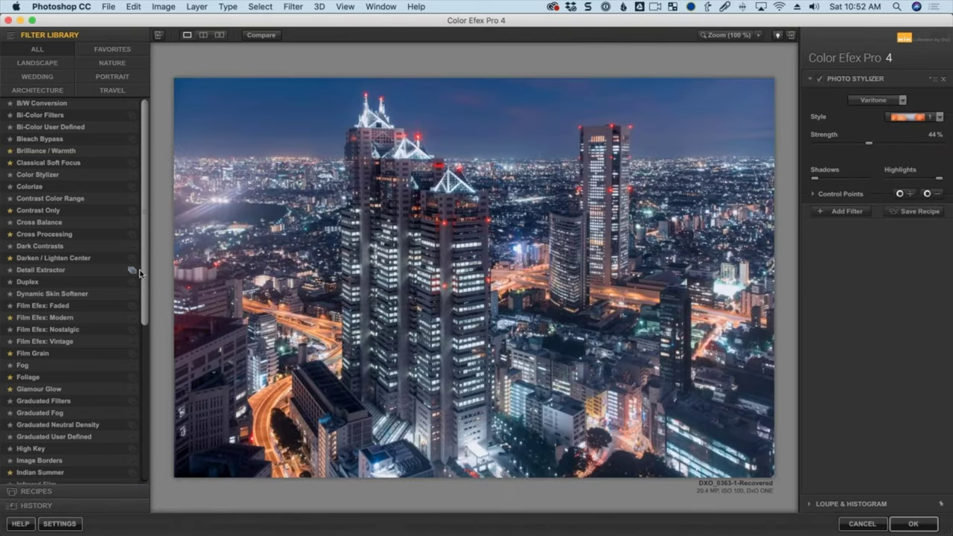
pyautogui.moveTo(146, 272); pyautogui.dragTo(147, 388)
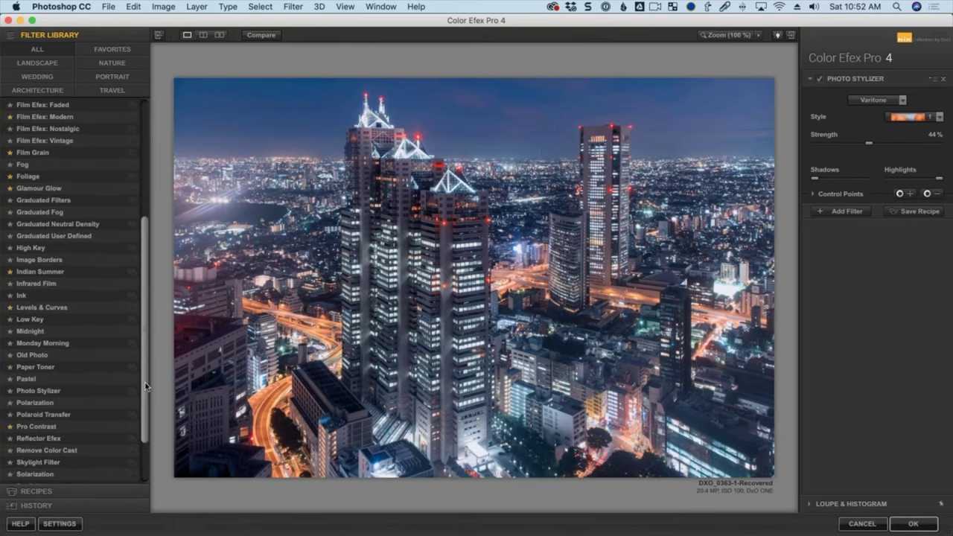
pyautogui.click(45, 332)
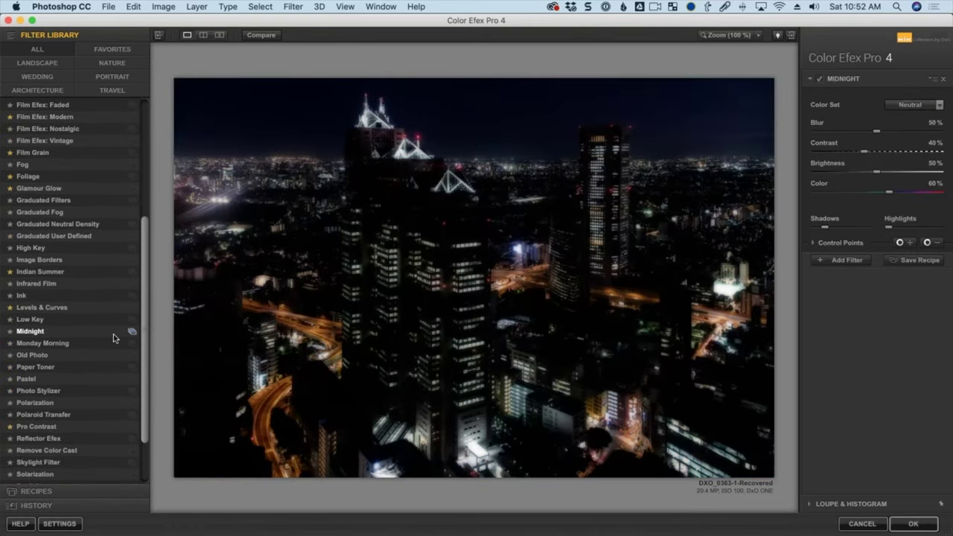
pyautogui.click(132, 330)
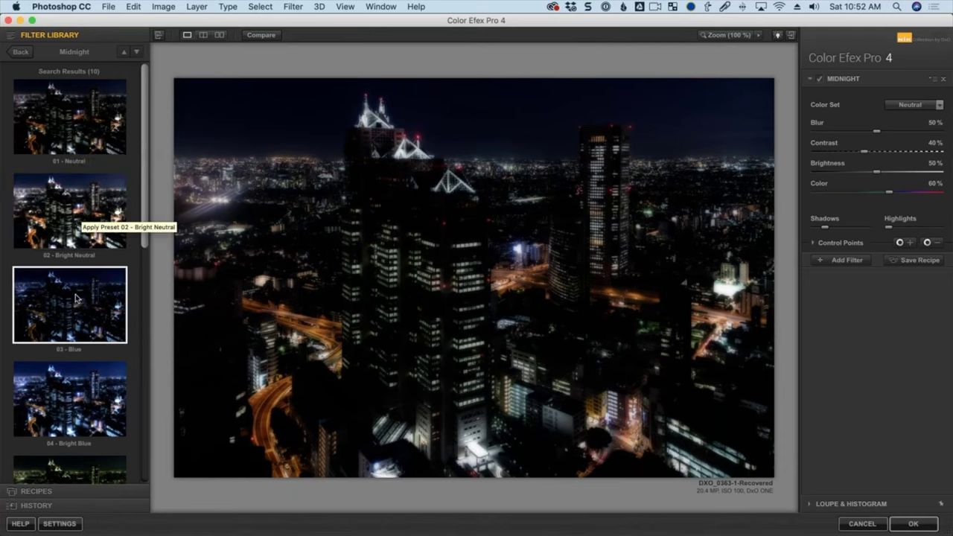
# Compare Midnight's Bright Blue, Blue and Bright Neutral presets, keep Bright Neutral, and set Contrast to 19% and Color to 81%.
pyautogui.click(71, 388)
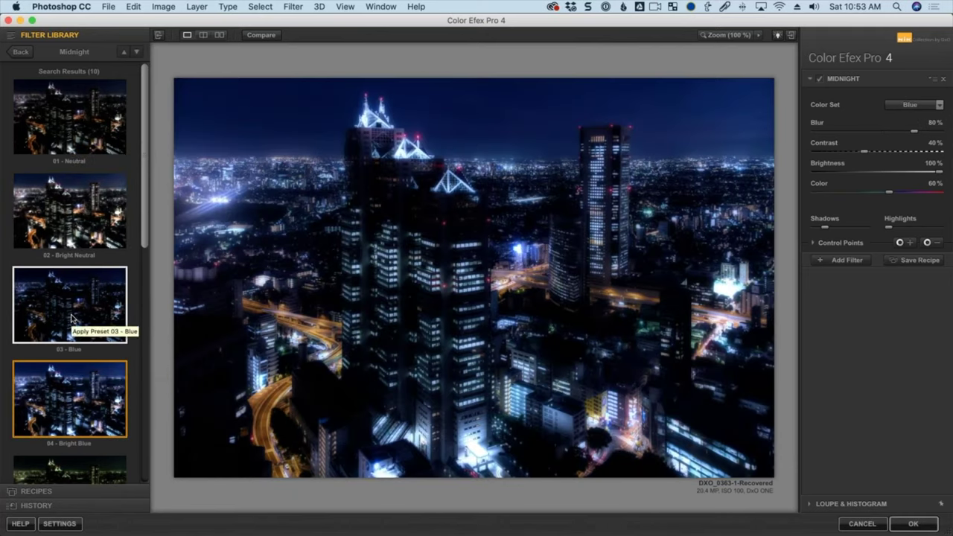
pyautogui.click(73, 319)
pyautogui.click(68, 234)
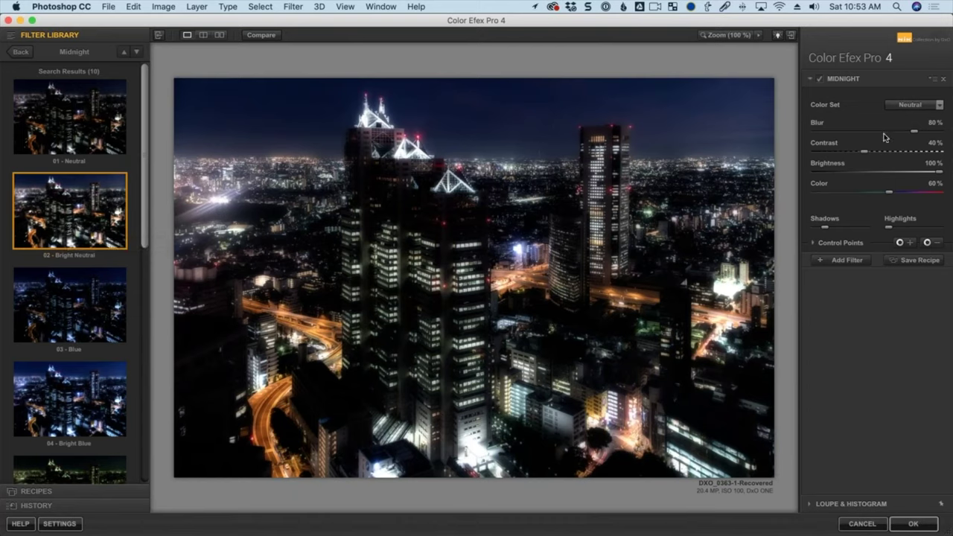
pyautogui.moveTo(863, 152); pyautogui.dragTo(837, 152)
pyautogui.moveTo(889, 194); pyautogui.dragTo(918, 192)
# Add a Levels & Curves filter from the favorites and move it above Midnight in the filter stack.
pyautogui.click(856, 263)
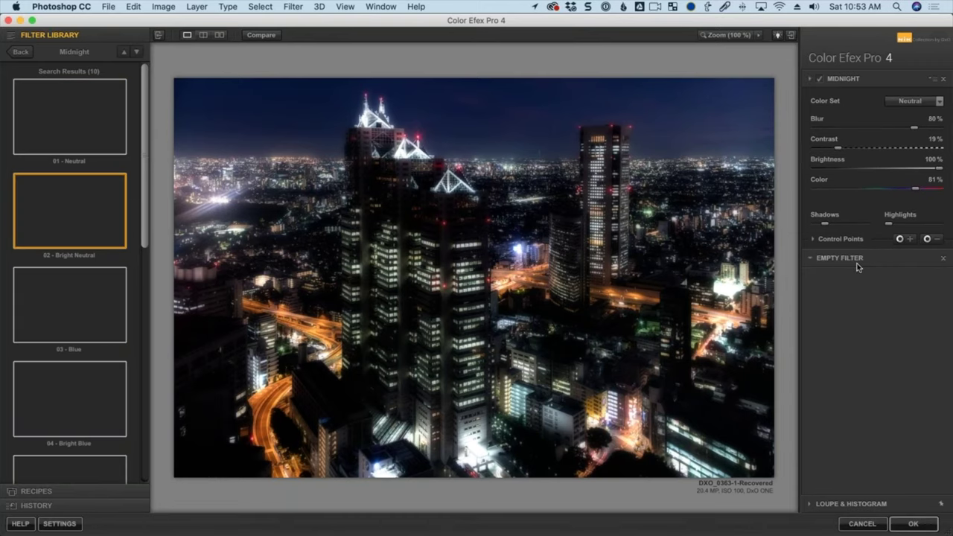
pyautogui.click(21, 53)
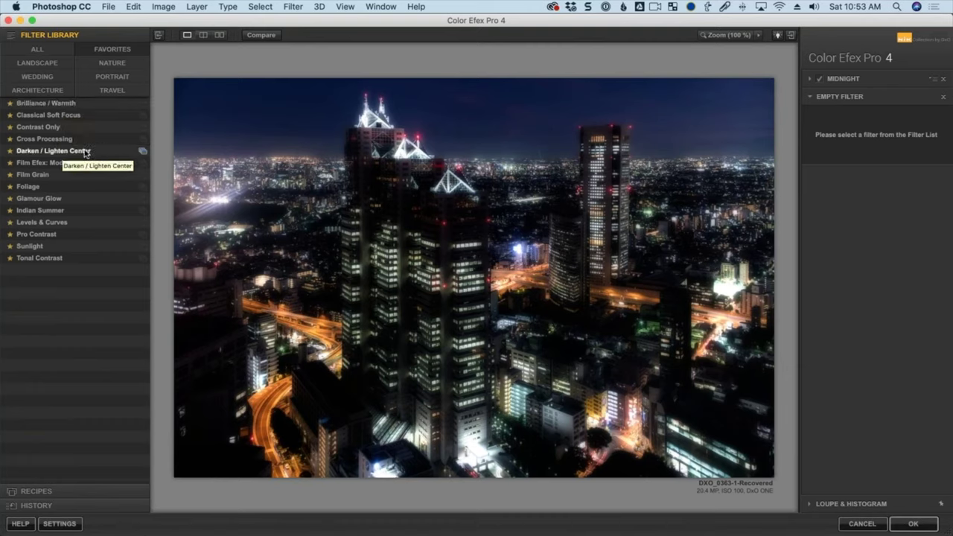
pyautogui.click(64, 222)
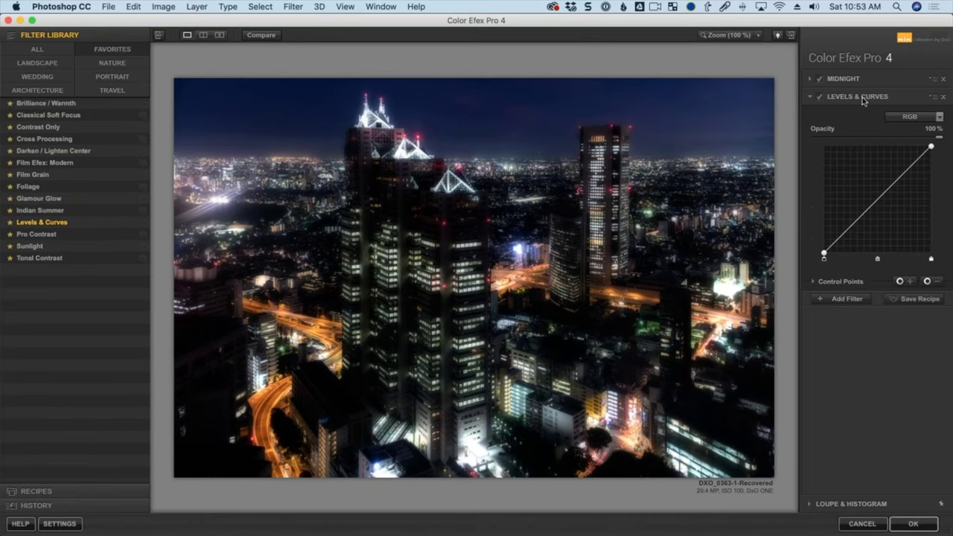
pyautogui.click(864, 101)
pyautogui.moveTo(859, 76); pyautogui.dragTo(844, 85)
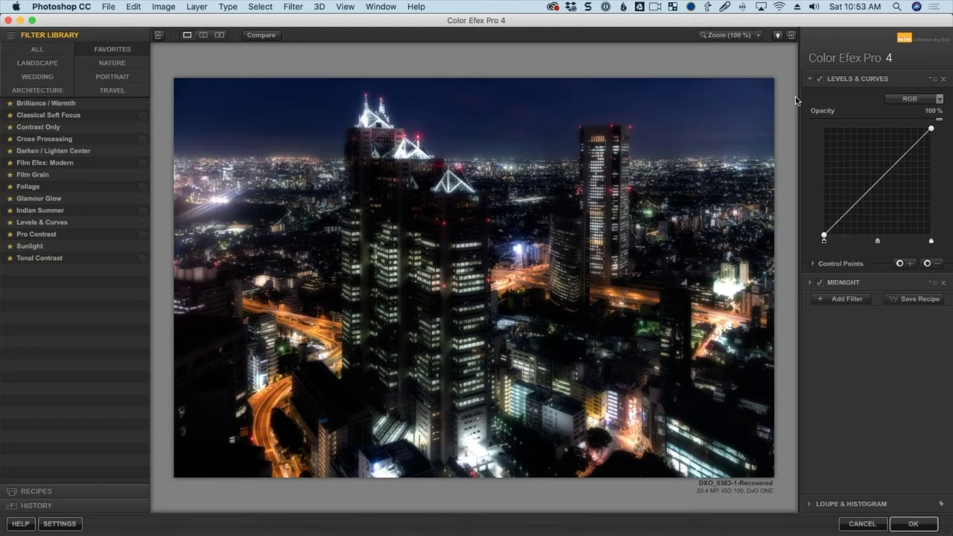
# Raise the darker midtones on the RGB curve in Levels & Curves and restrain the brighter tones with a second point.
pyautogui.moveTo(871, 192)
pyautogui.mouseDown()
pyautogui.moveTo(869, 176)
pyautogui.moveTo(859, 189)
pyautogui.mouseUp()
pyautogui.click(896, 155)
pyautogui.moveTo(896, 158); pyautogui.dragTo(896, 163)
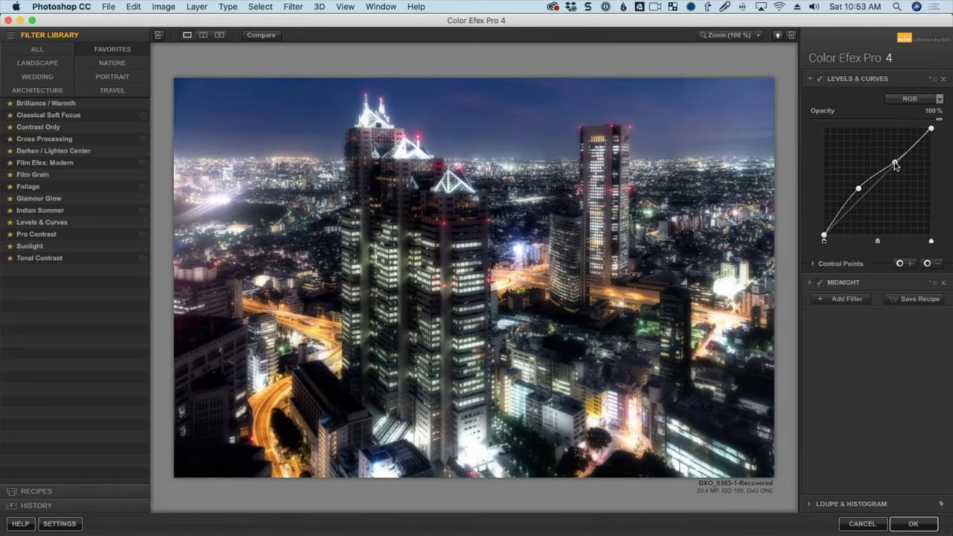
# Move both midtone points on the RGB curve down closer to the diagonal and set Midnight's Color to 100%.
pyautogui.moveTo(859, 189); pyautogui.dragTo(856, 199)
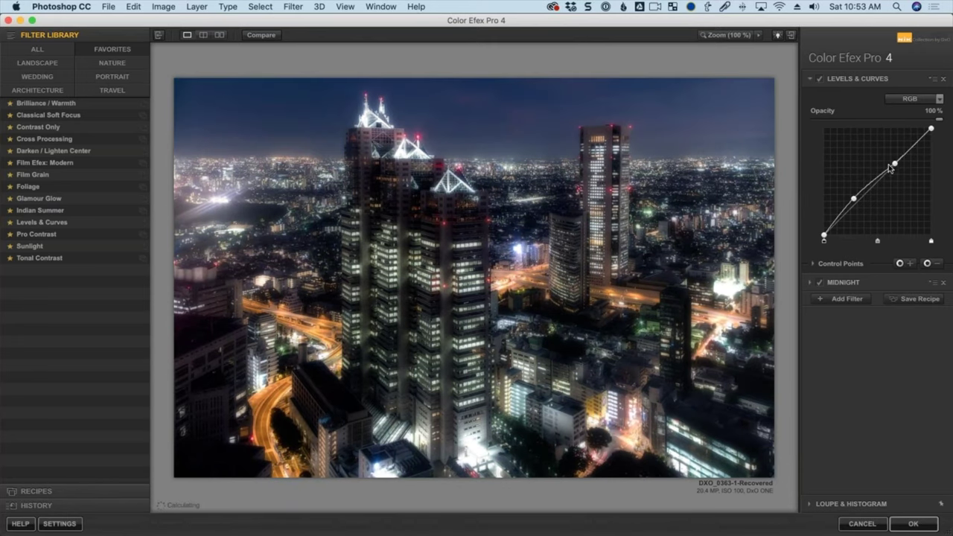
pyautogui.moveTo(895, 163); pyautogui.dragTo(857, 208)
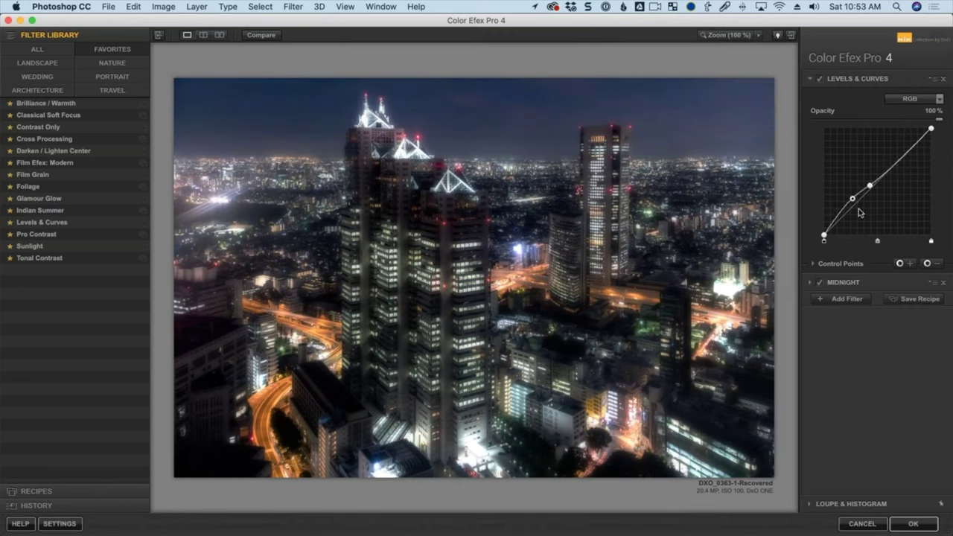
pyautogui.click(853, 282)
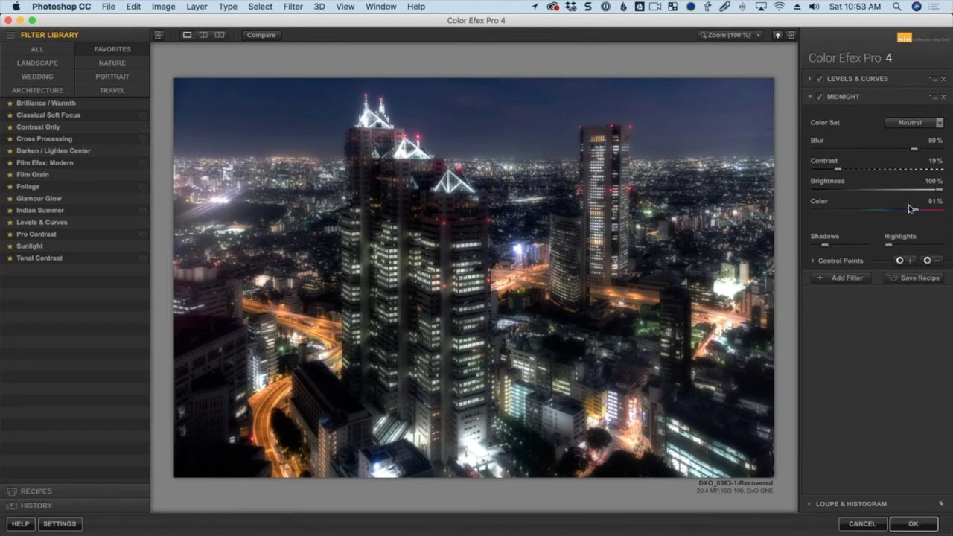
pyautogui.moveTo(914, 211); pyautogui.dragTo(942, 212)
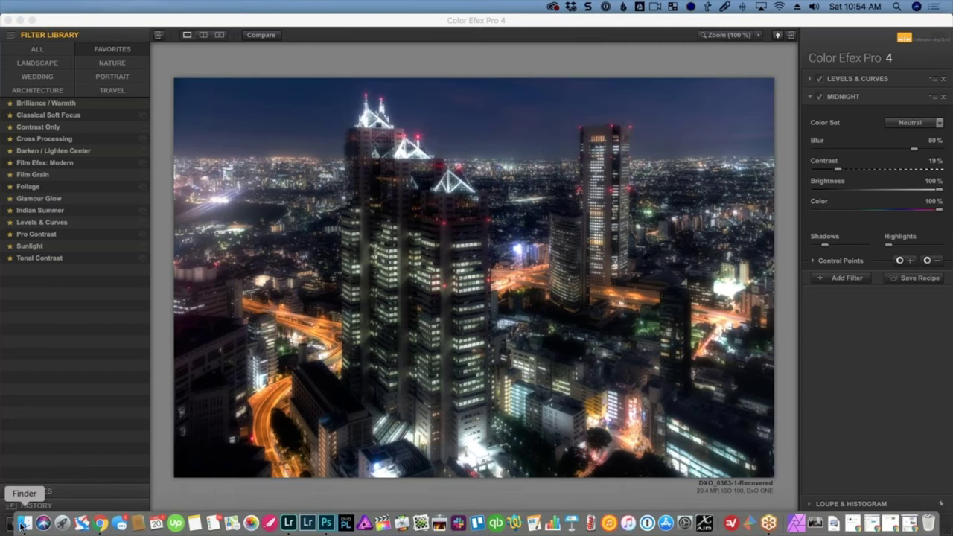
# View the plugins in the Nik Collection folder under Applications in Finder, and return to the Color Efex Pro 4 window.
pyautogui.click(25, 527)
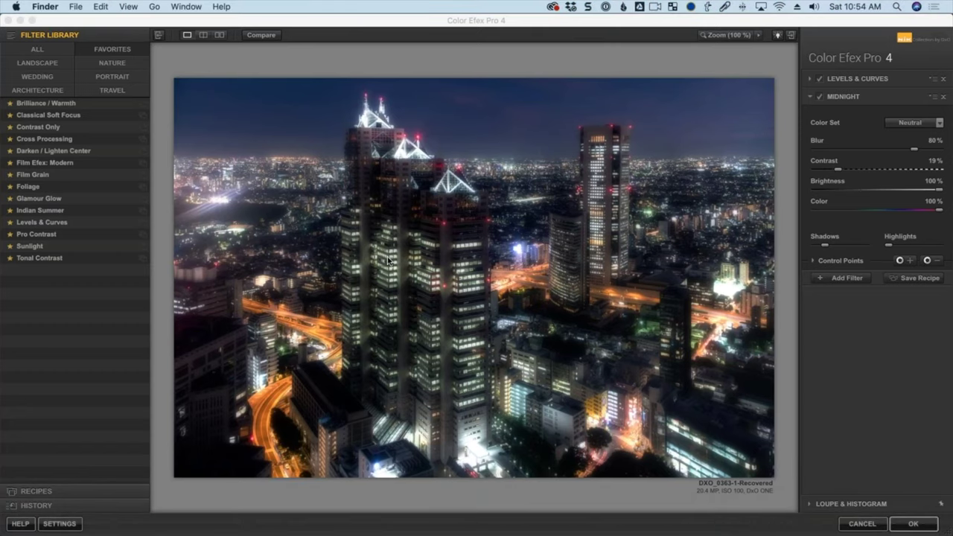
pyautogui.press('super+n')
pyautogui.press('super+shift+a')
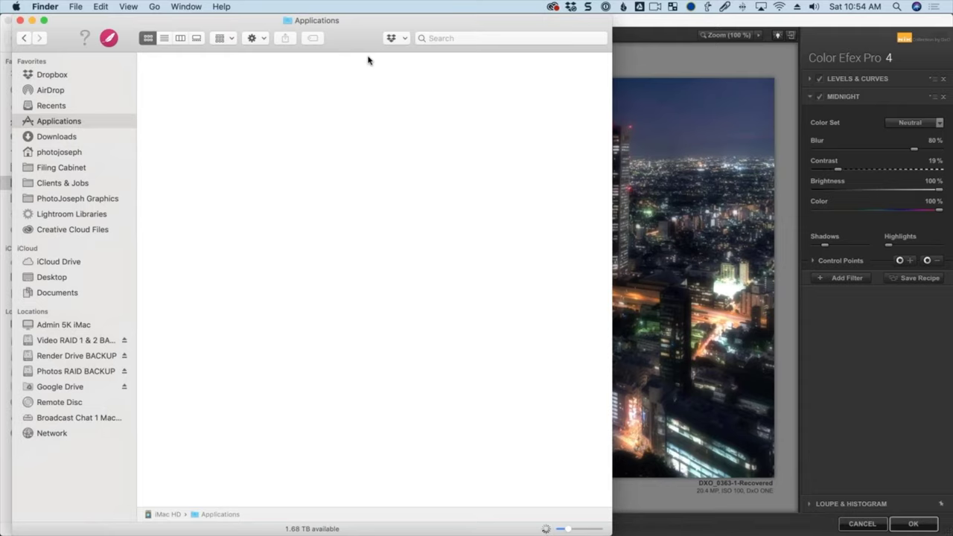
pyautogui.write('nik')
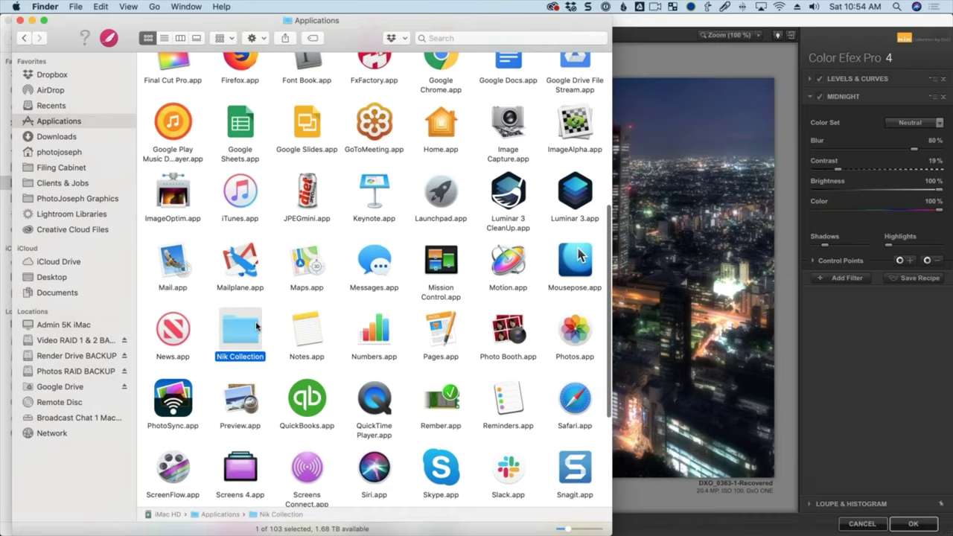
pyautogui.press('super+Down')
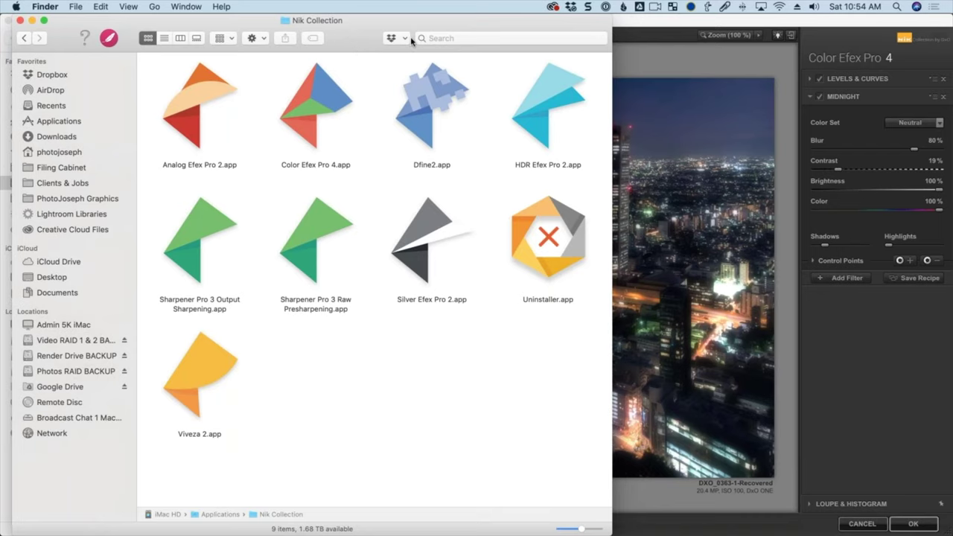
pyautogui.click(727, 80)
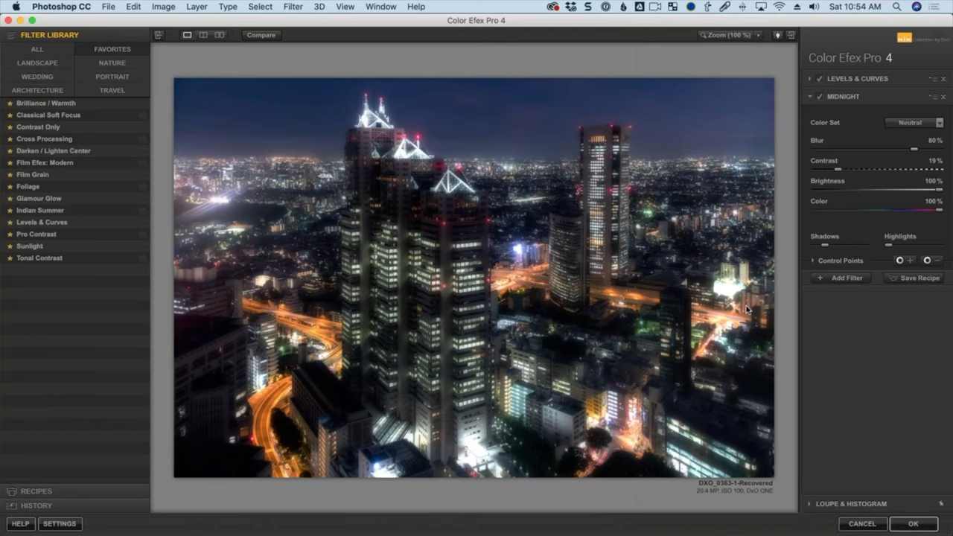
pyautogui.press('super+Tab')
# Apply the filters to the night skyline, and zoom out the beach photo to 16.67% and the redwoods photo to 12.5%.
pyautogui.click(914, 524)
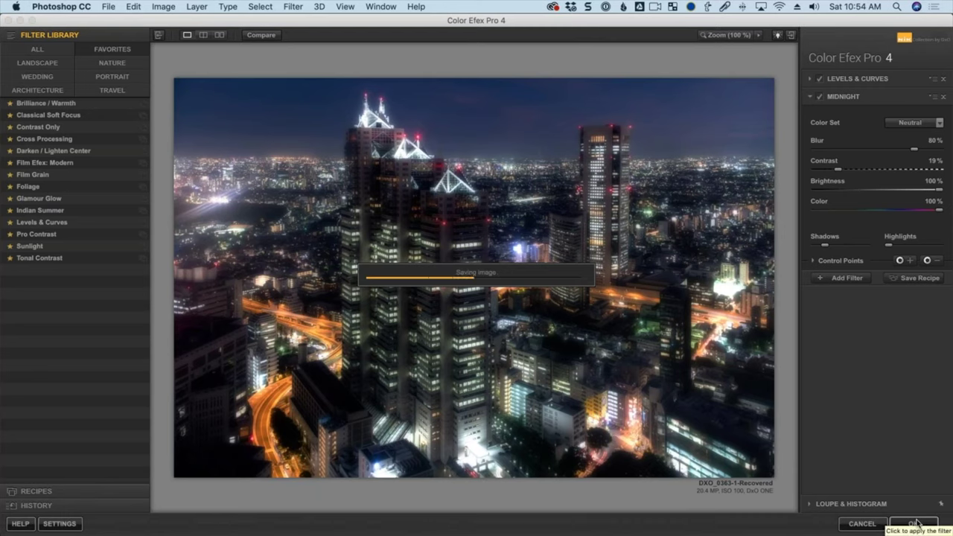
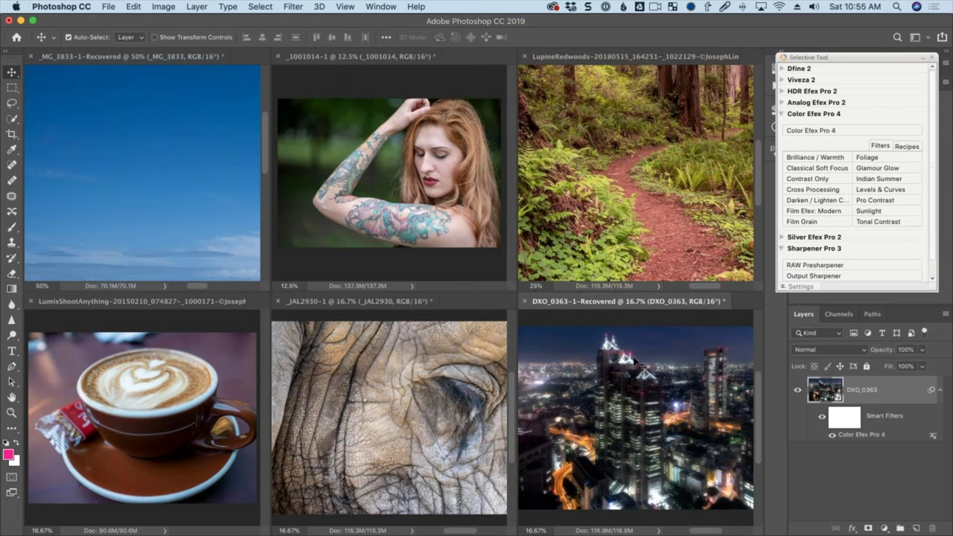
pyautogui.moveTo(380, 528)
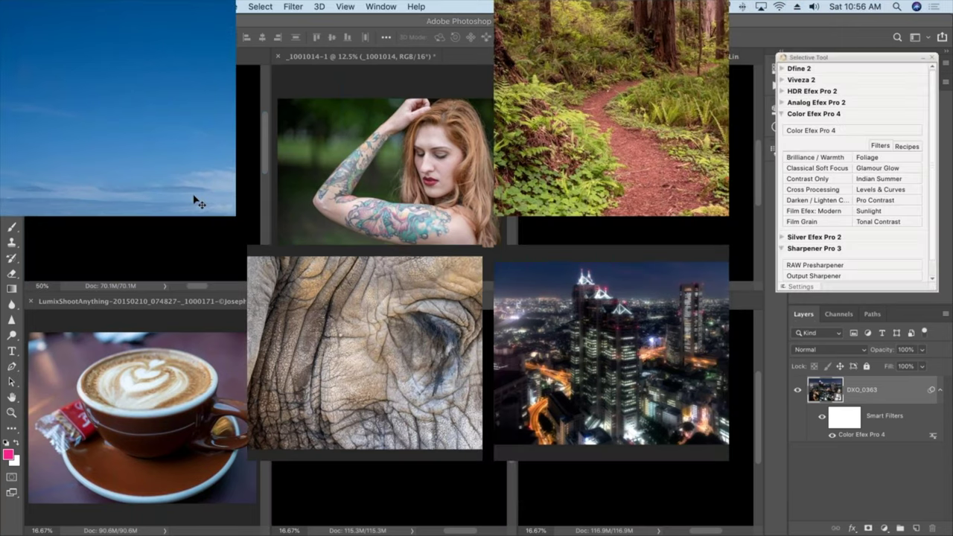
pyautogui.press('super+minus')
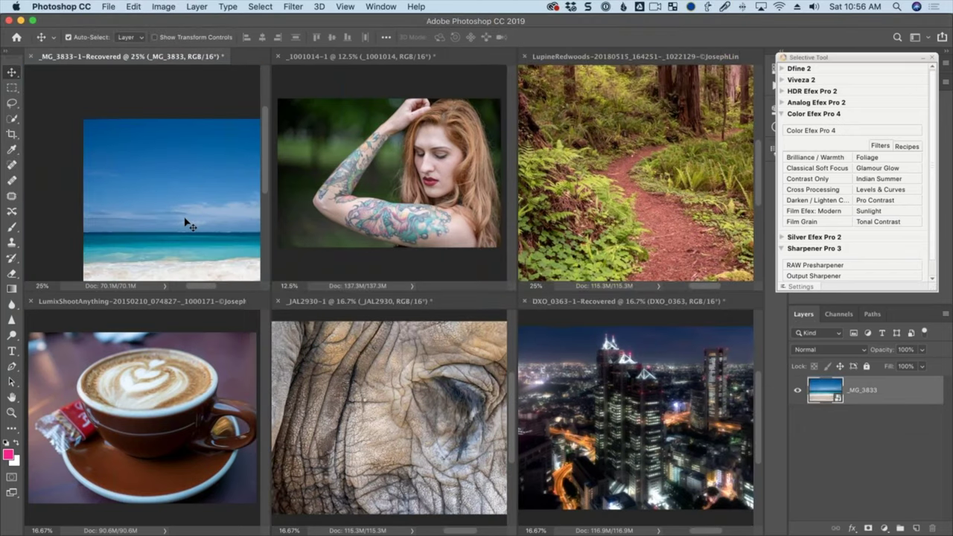
pyautogui.press('super+minus')
pyautogui.press('super+minus')
pyautogui.click(216, 380)
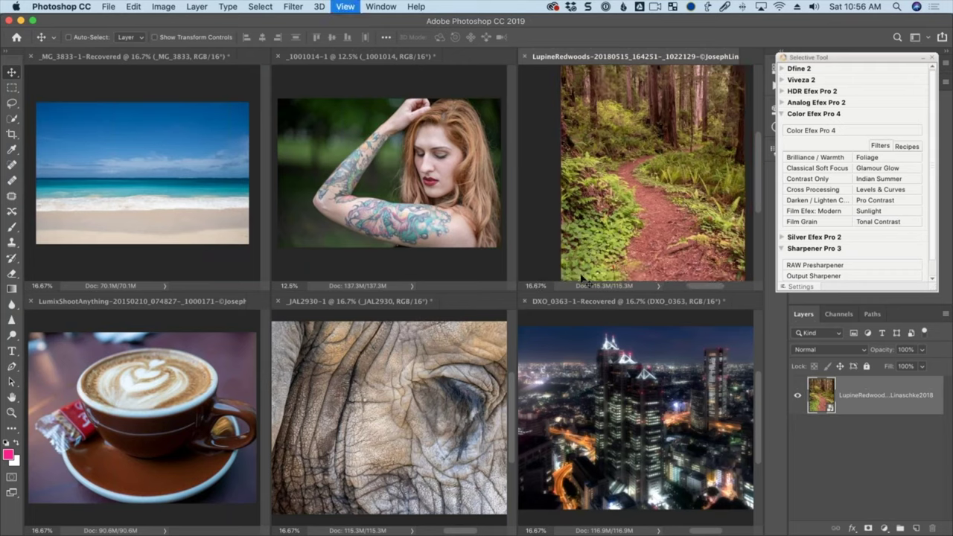
pyautogui.scroll(-5, 652, 354)
pyautogui.scroll(5, 652, 354)
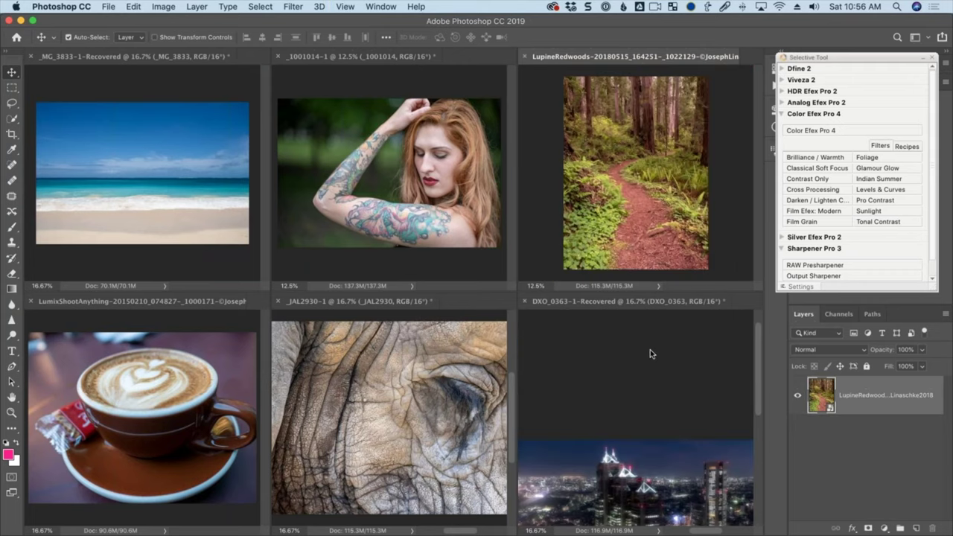
# Open the _1001014-1 portrait of the tattooed woman in Color Efex Pro 4 and apply the Sunlight filter.
pyautogui.click(488, 189)
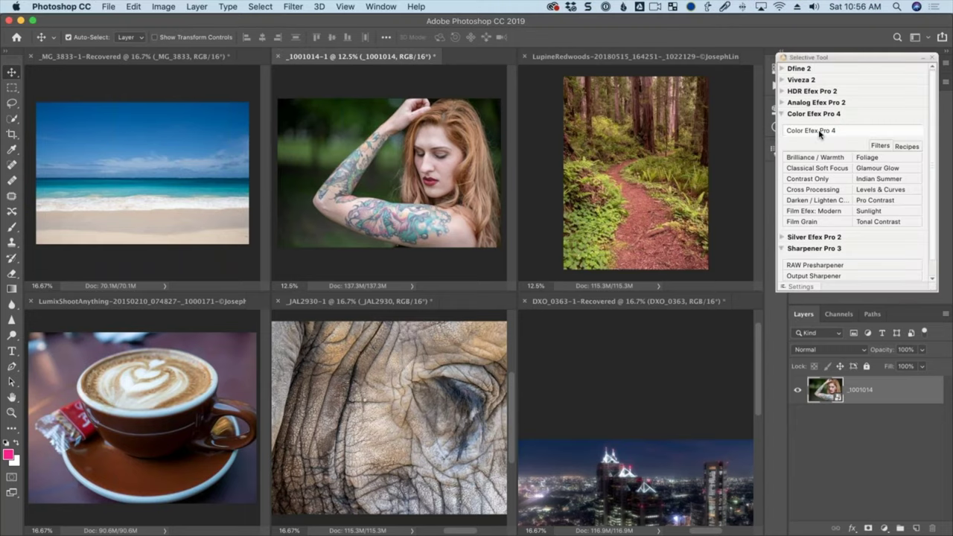
pyautogui.click(820, 132)
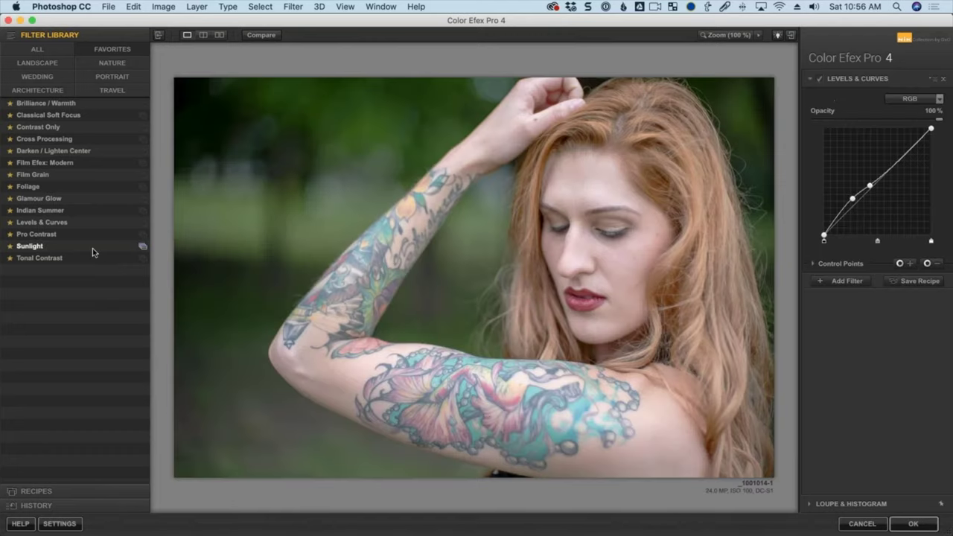
pyautogui.click(93, 249)
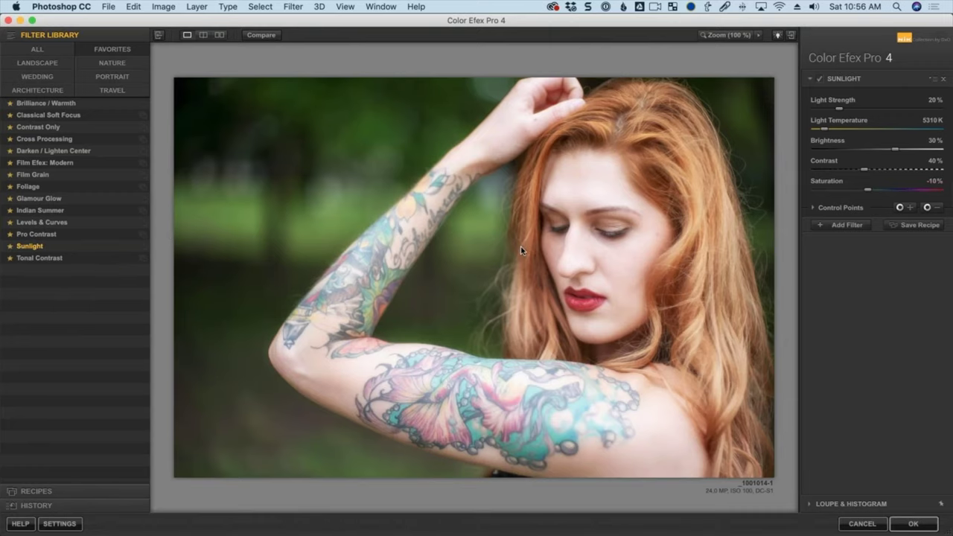
# Compare Sunlight with the original, and set Brightness to 50%, Light Temperature to 5249 K and Saturation to -2%.
pyautogui.click(259, 37)
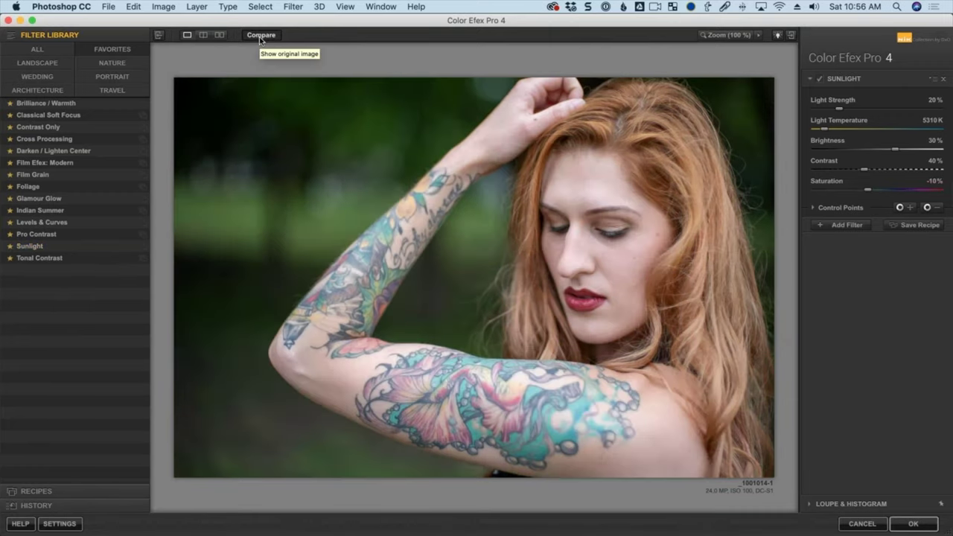
pyautogui.click(260, 37)
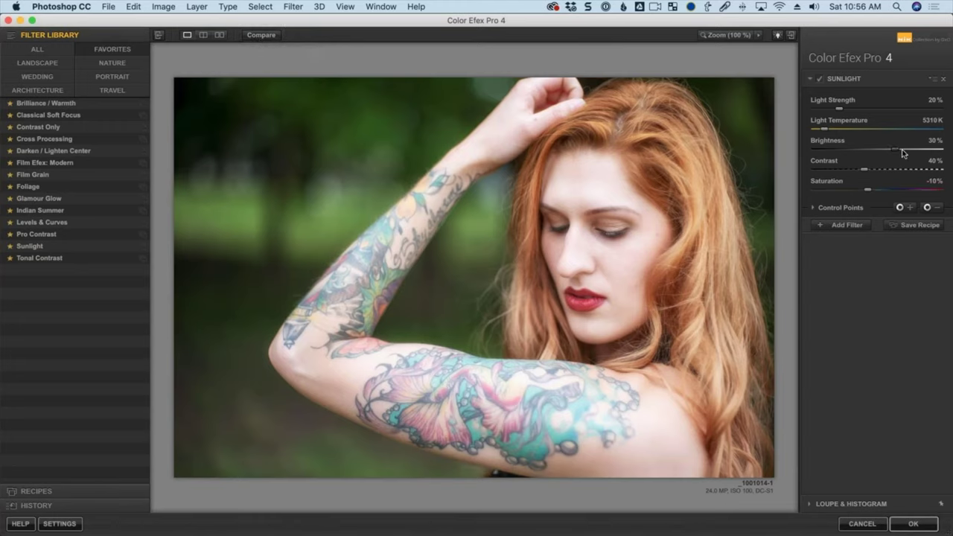
pyautogui.moveTo(903, 152); pyautogui.dragTo(917, 153)
pyautogui.moveTo(822, 130); pyautogui.dragTo(821, 131)
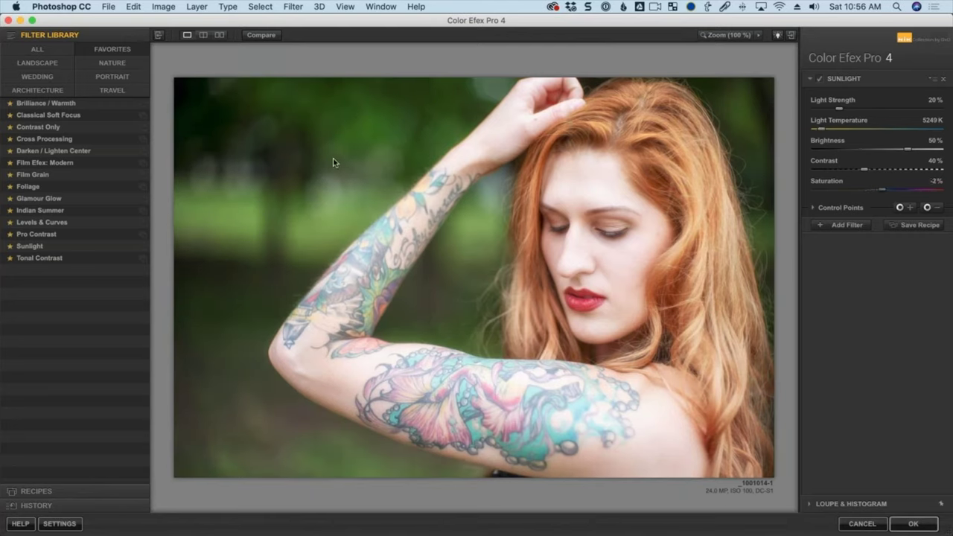
# Add a Levels & Curves filter above Sunlight and pull the RGB curve's midtones down to darken the portrait.
pyautogui.click(832, 225)
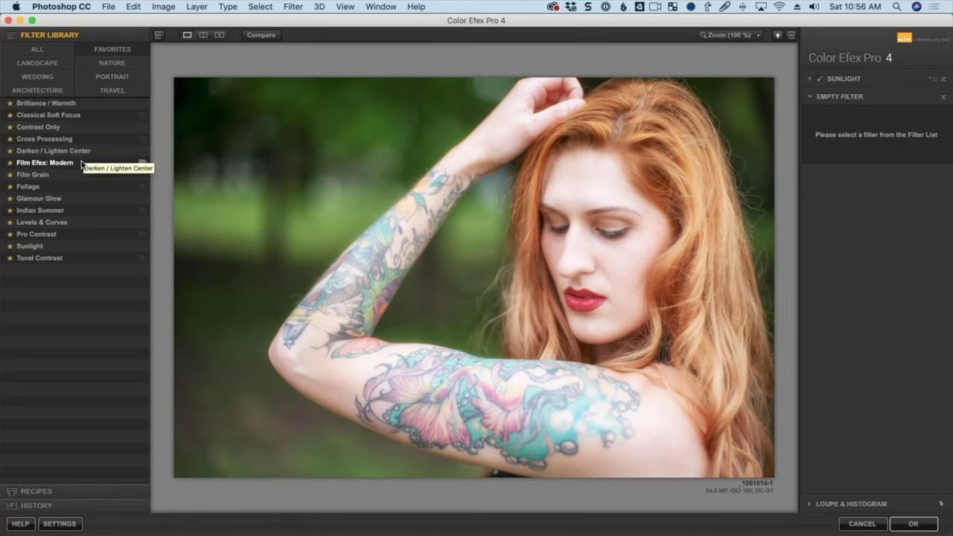
pyautogui.click(82, 221)
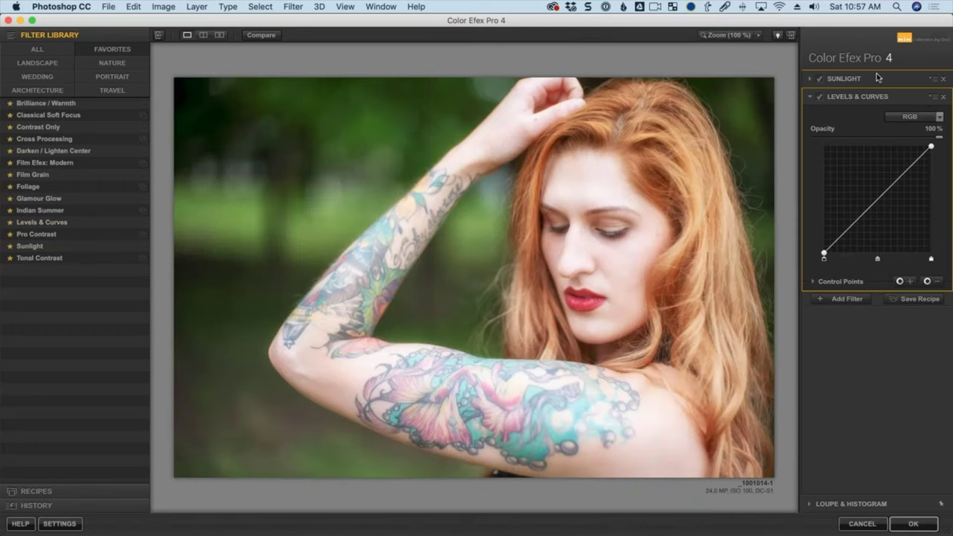
pyautogui.moveTo(877, 77); pyautogui.dragTo(841, 107)
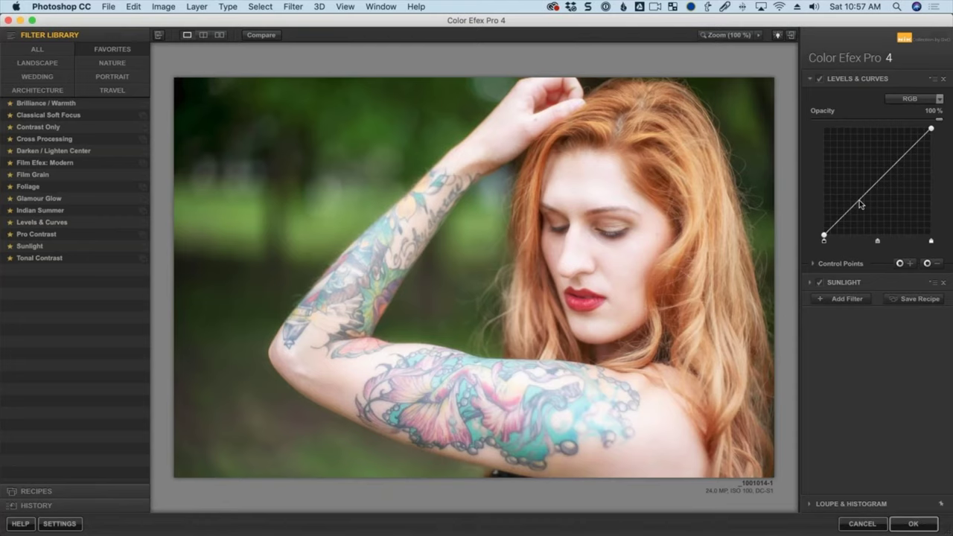
pyautogui.moveTo(860, 203); pyautogui.dragTo(875, 207)
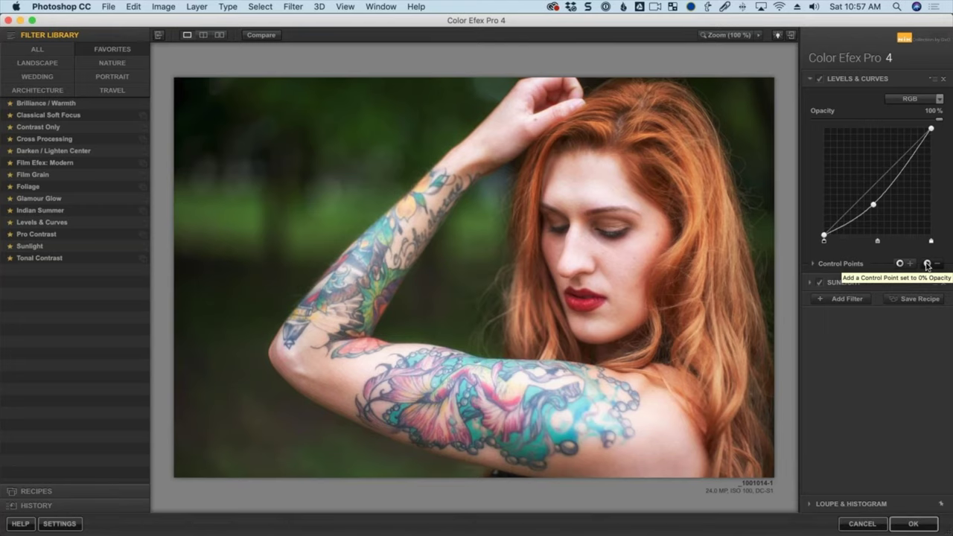
# Place a Levels & Curves control point on the green background, set its size to 100% and opacity to full, and show its selection mask.
pyautogui.click(927, 264)
pyautogui.click(315, 221)
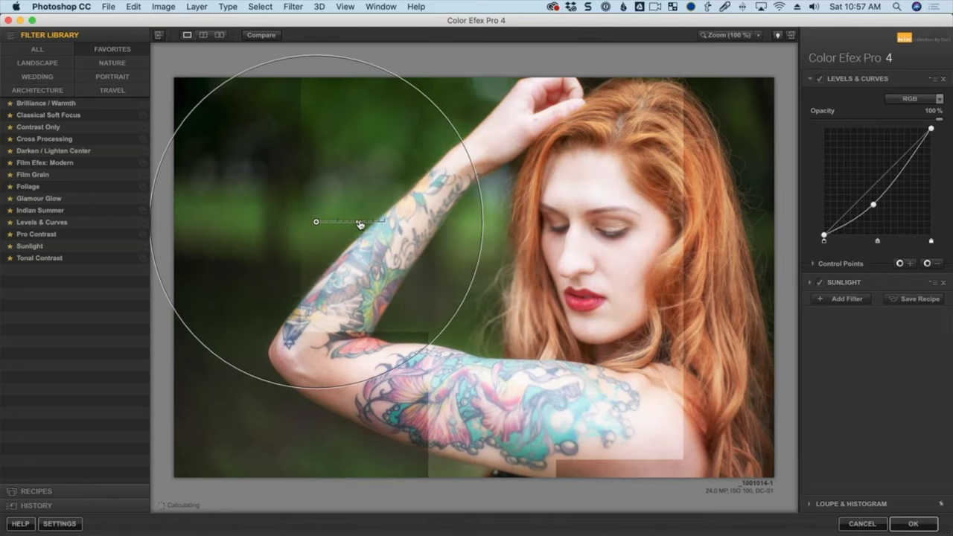
pyautogui.moveTo(321, 230)
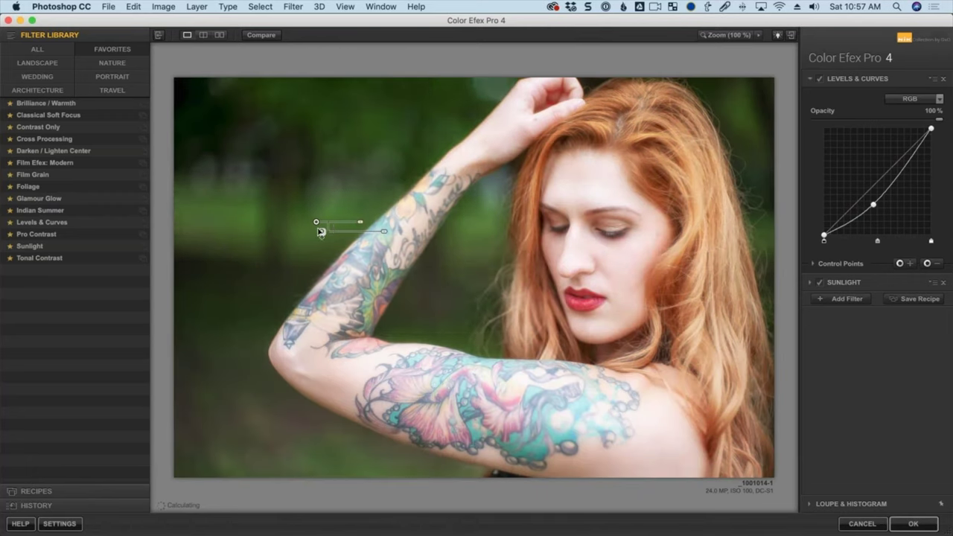
pyautogui.moveTo(321, 231); pyautogui.dragTo(430, 235)
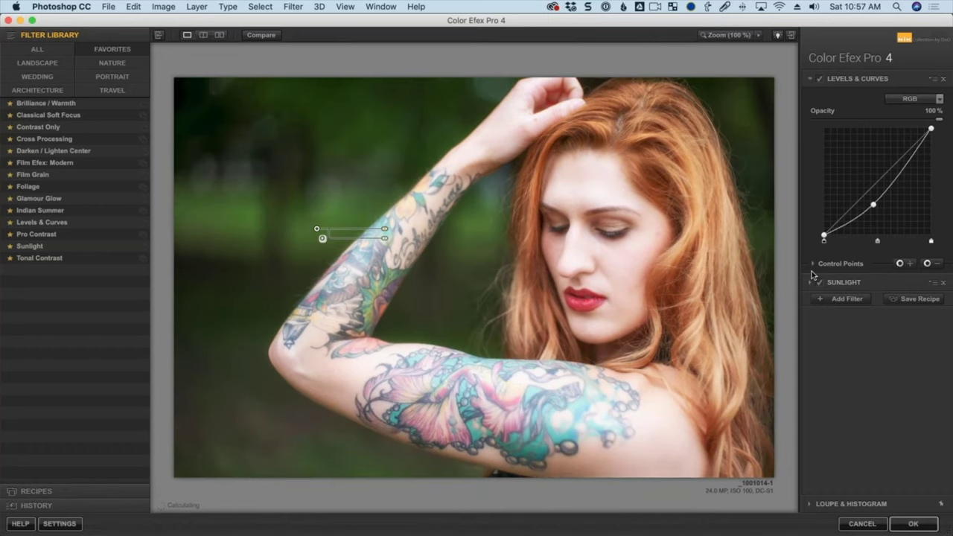
pyautogui.click(814, 265)
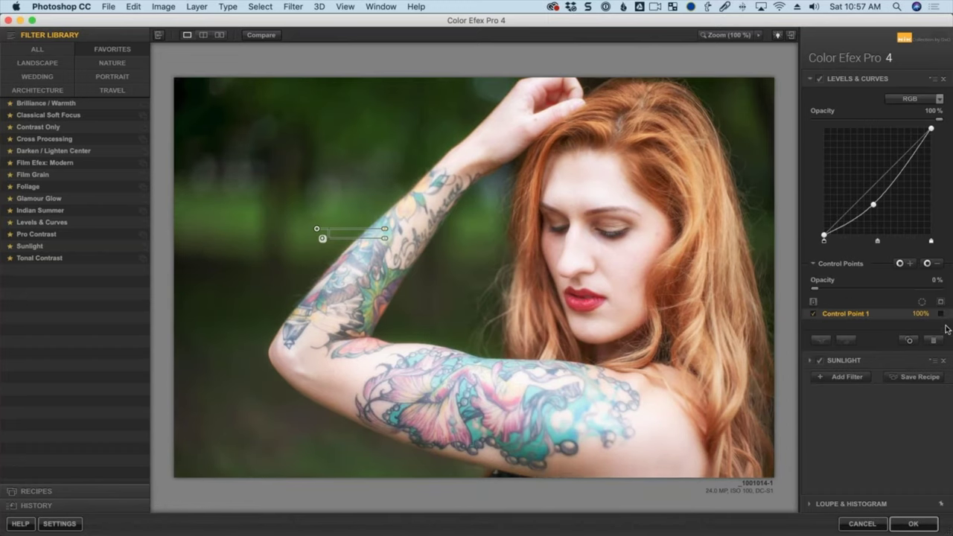
pyautogui.click(942, 314)
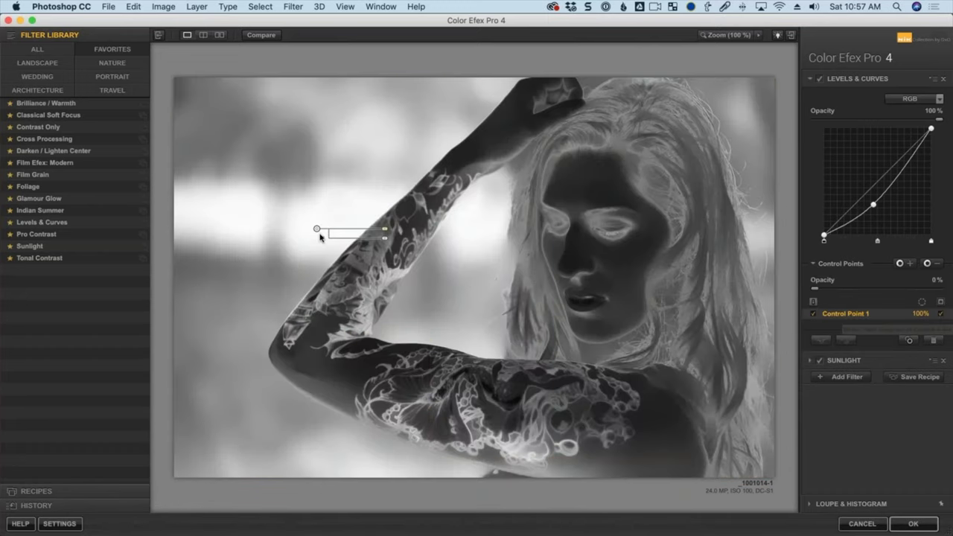
# Add seven 0% opacity control points sized 27% to 34% over the woman's hair, arms, neck and face, and hide all selection masks.
pyautogui.click(927, 264)
pyautogui.click(633, 167)
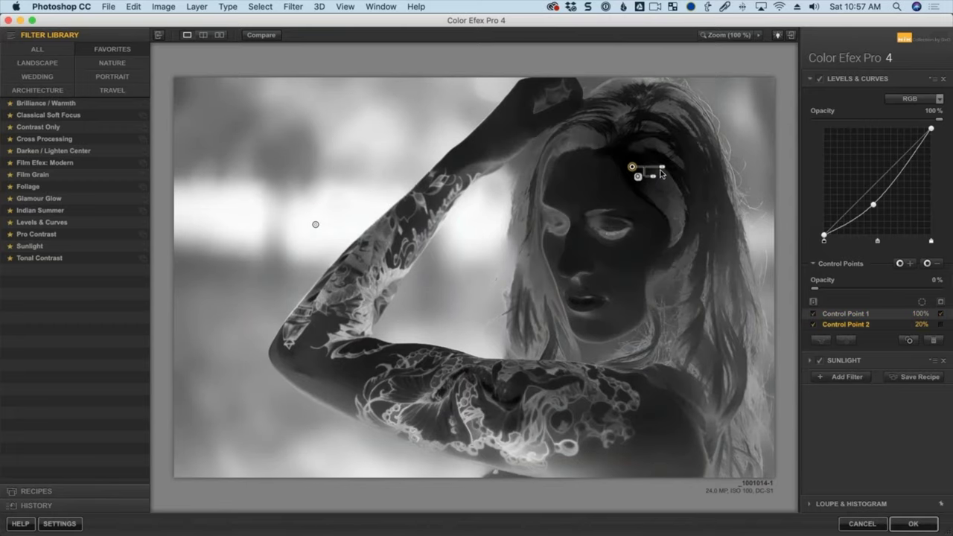
pyautogui.moveTo(662, 167); pyautogui.dragTo(549, 450)
pyautogui.click(601, 459)
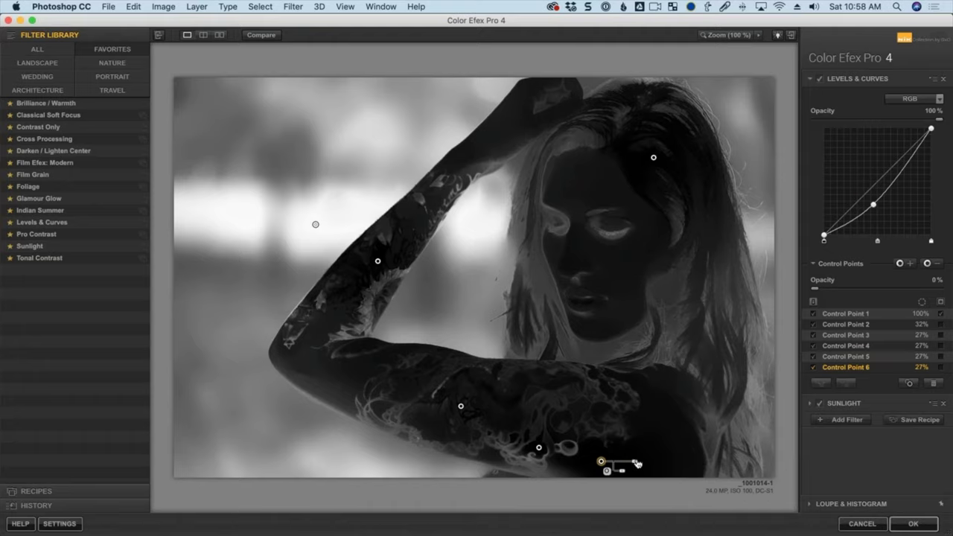
pyautogui.moveTo(601, 461); pyautogui.dragTo(563, 222)
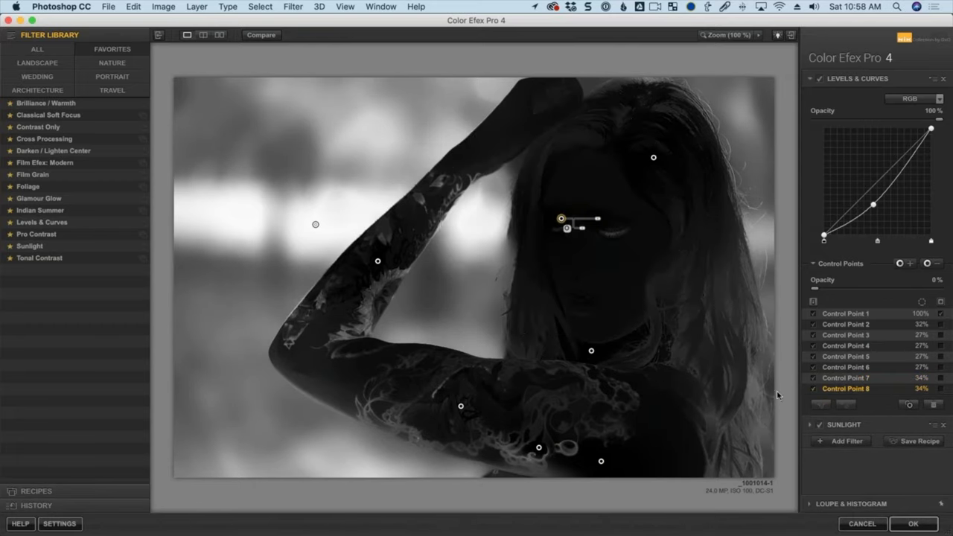
pyautogui.click(941, 302)
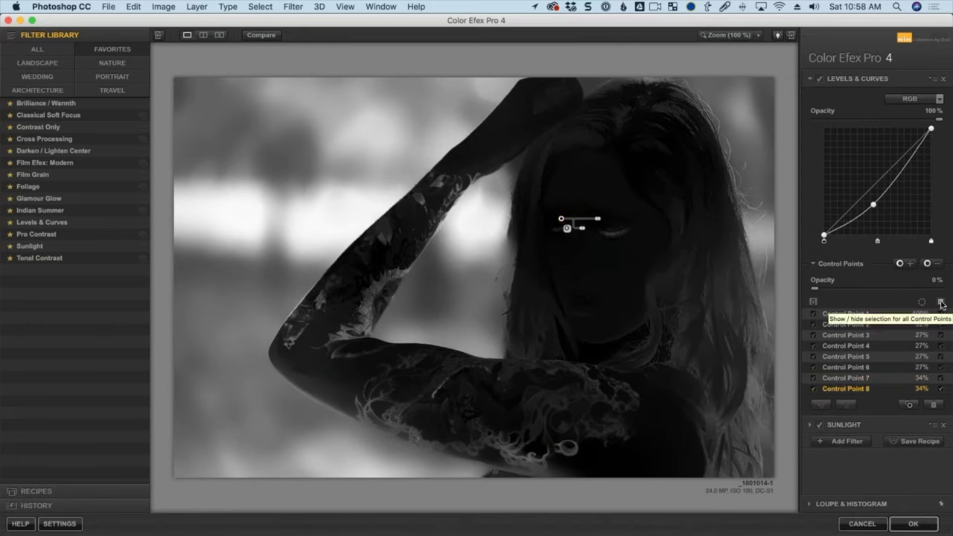
pyautogui.click(941, 302)
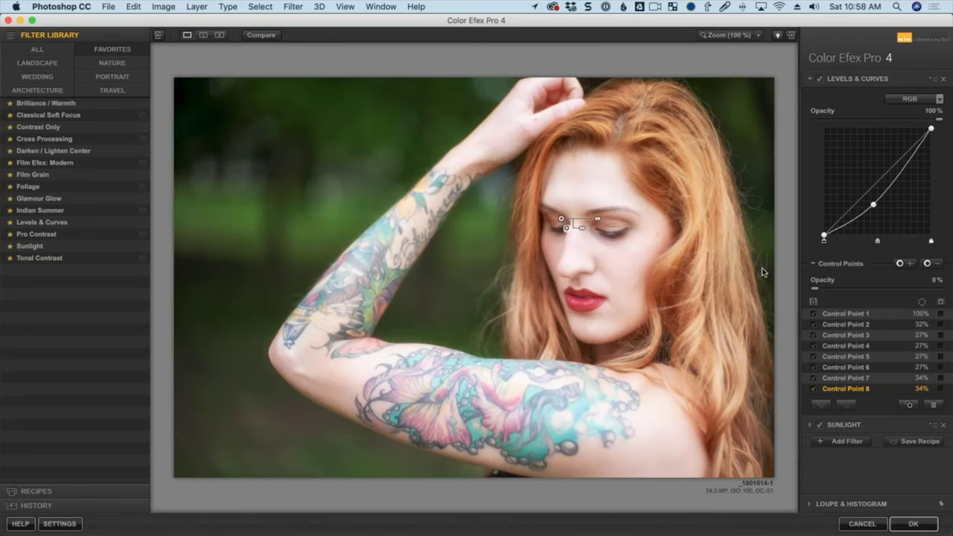
# Pull the RGB curve's midtones further down on the portrait, and discard its Color Efex Pro edits.
pyautogui.moveTo(874, 209)
pyautogui.mouseDown()
pyautogui.moveTo(875, 217)
pyautogui.moveTo(870, 202)
pyautogui.moveTo(875, 223)
pyautogui.mouseUp()
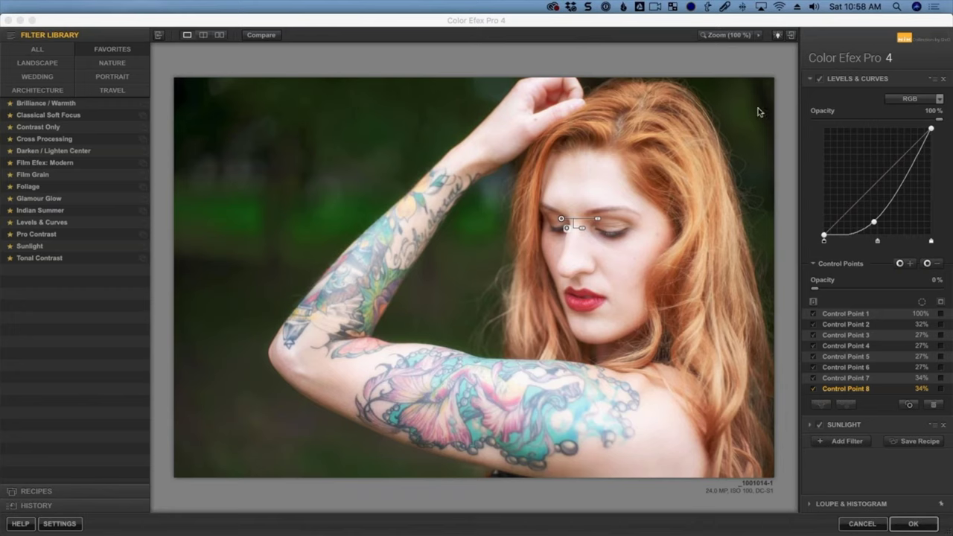
pyautogui.click(862, 524)
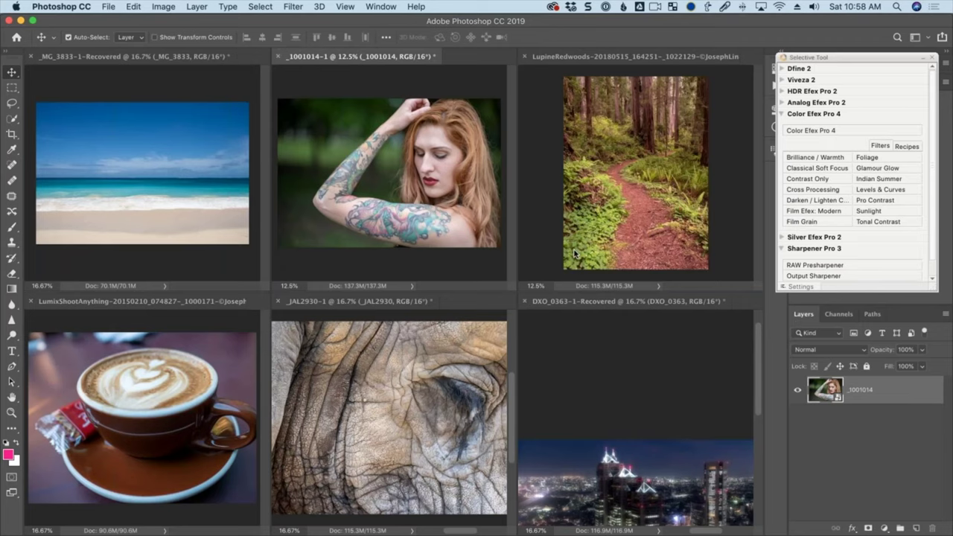
# Apply Shade white balance with a Temperature of 5300 to the redwoods path raw photo, and list all filters for it in Color Efex Pro.
pyautogui.click(617, 199)
pyautogui.doubleClick(827, 399)
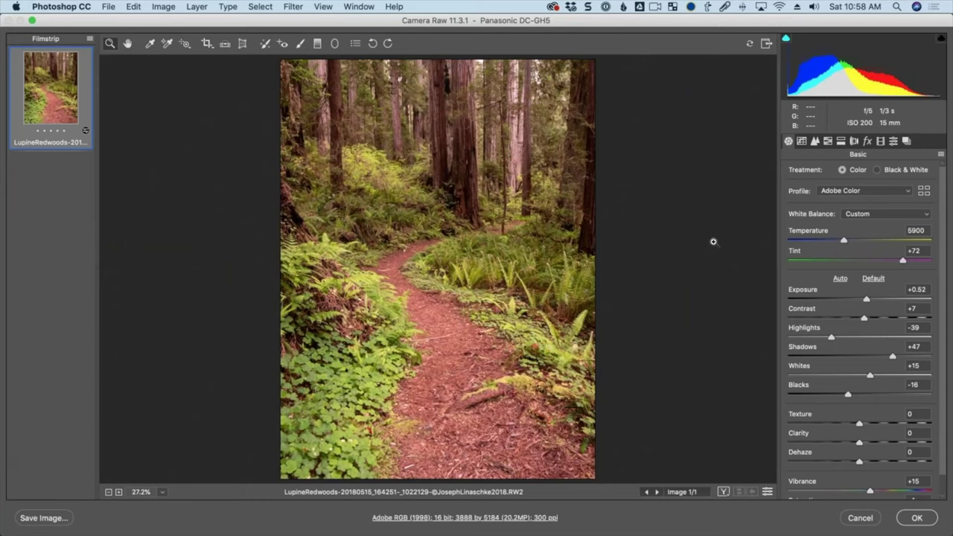
pyautogui.moveTo(844, 241); pyautogui.dragTo(837, 242)
pyautogui.click(864, 214)
pyautogui.click(868, 175)
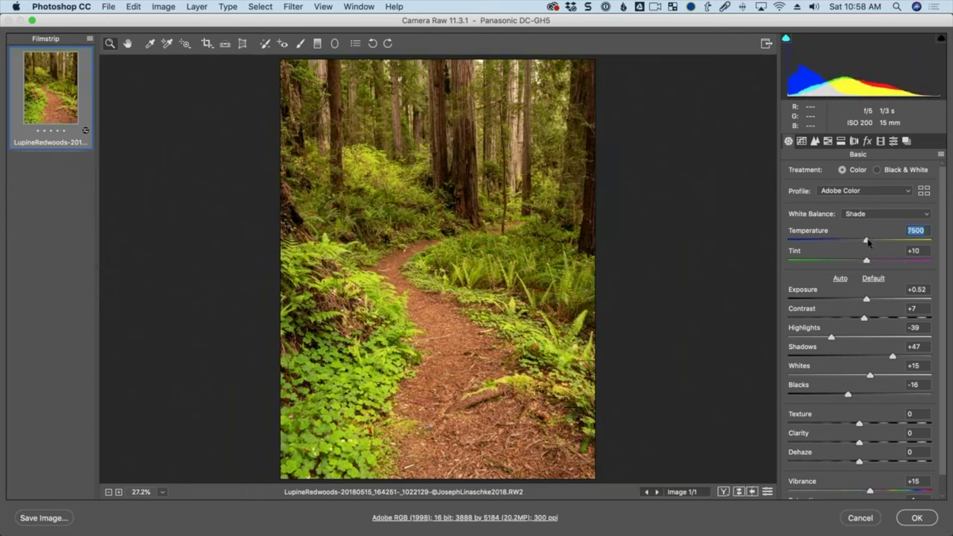
pyautogui.moveTo(865, 240); pyautogui.dragTo(838, 246)
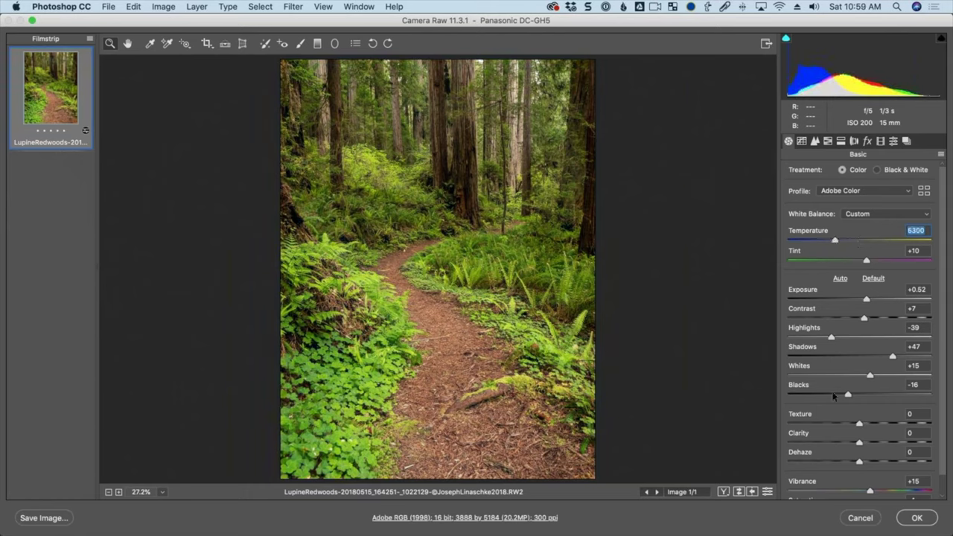
pyautogui.click(917, 518)
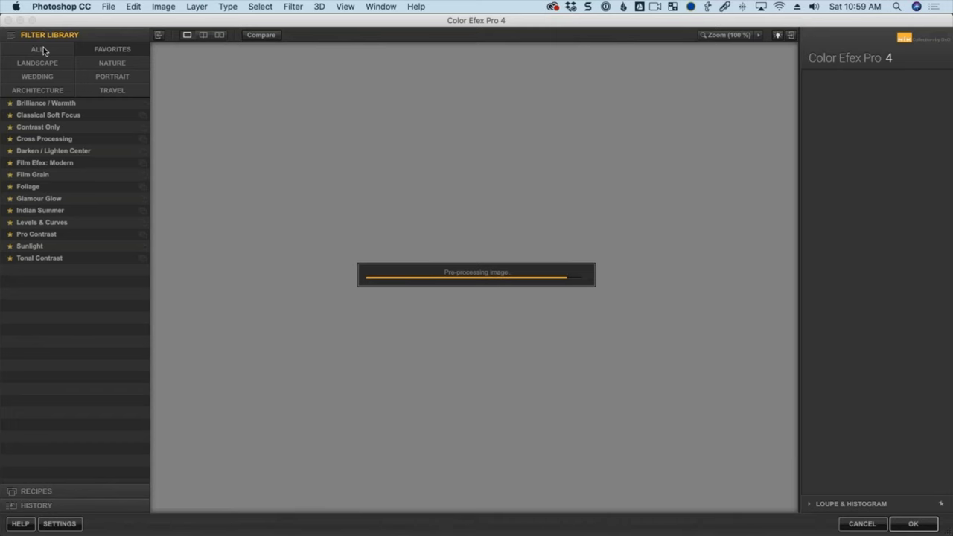
pyautogui.click(39, 49)
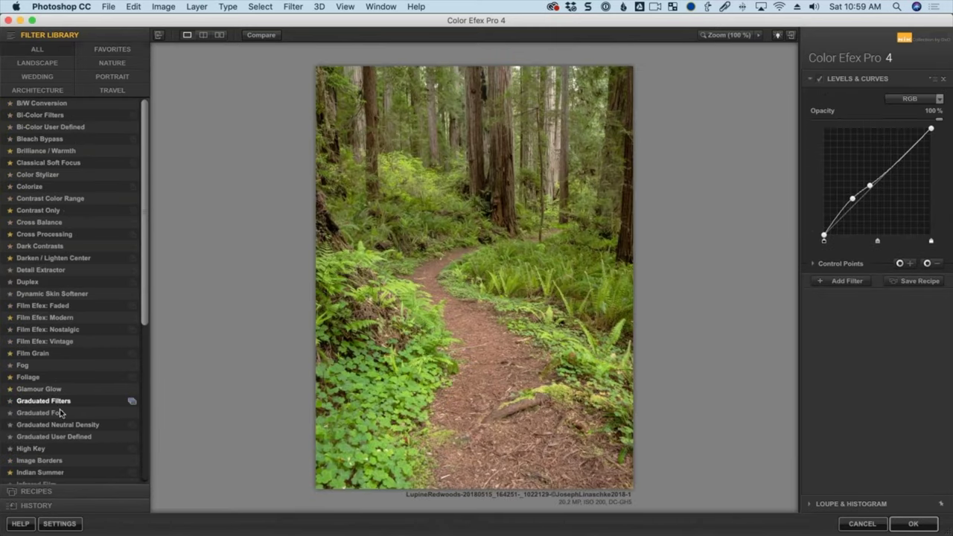
# Apply the Fog filter to the redwoods photo and try its Medium, Light and Strong presets.
pyautogui.click(64, 365)
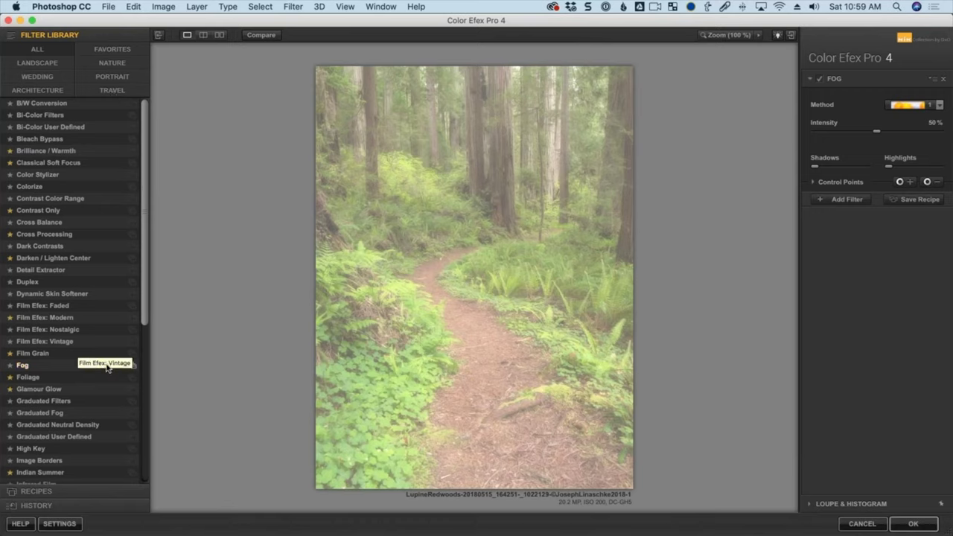
pyautogui.click(130, 366)
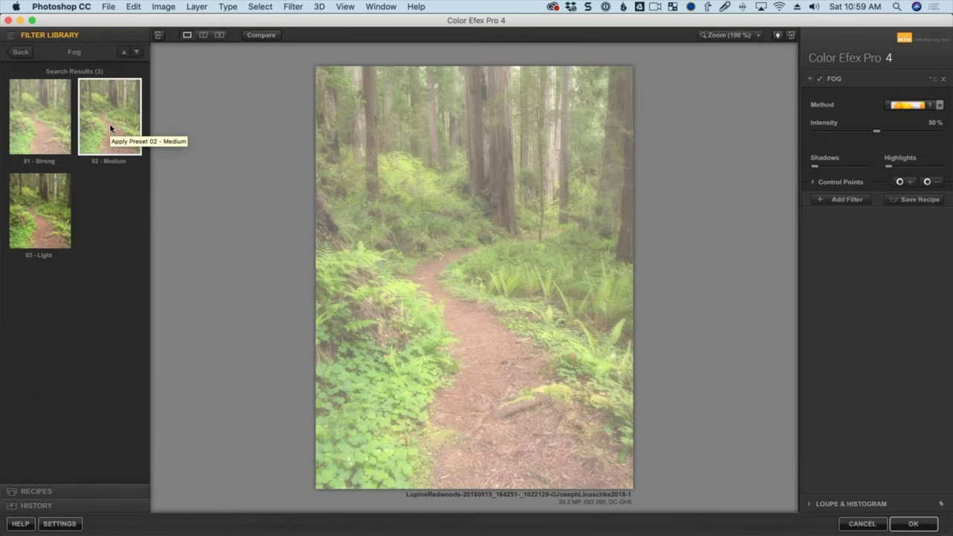
pyautogui.click(109, 127)
pyautogui.click(47, 208)
pyautogui.click(48, 137)
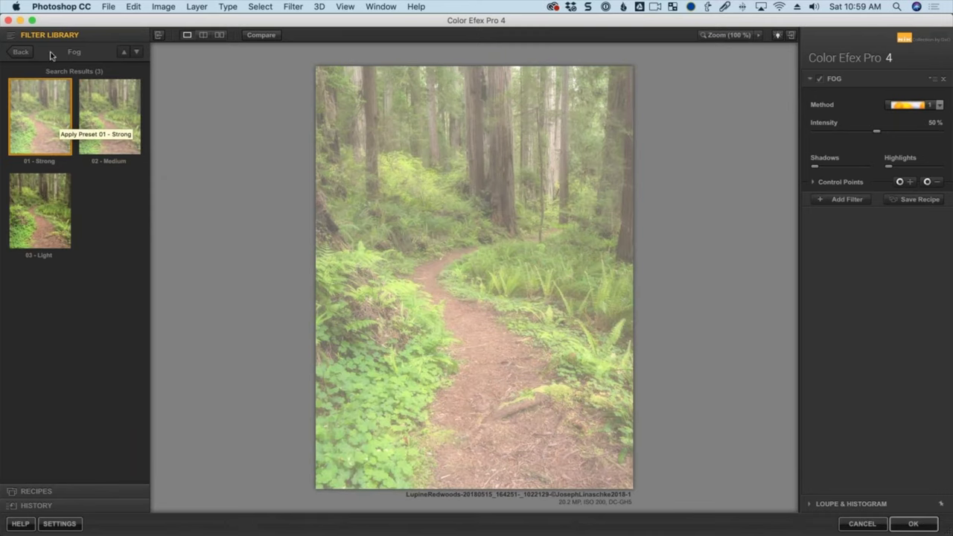
pyautogui.click(21, 52)
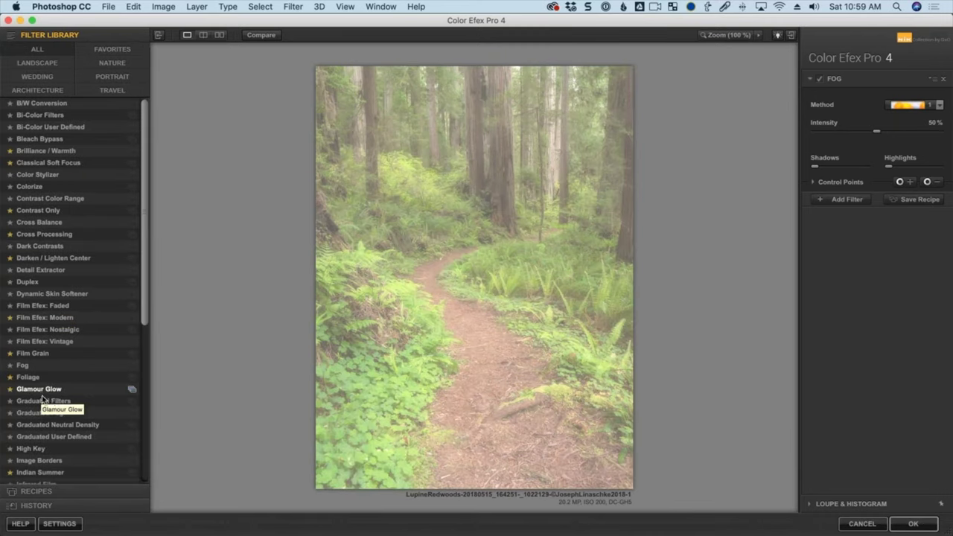
# Switch to the Graduated Fog filter with its 02 - Subtle preset and show the result side by side with the original.
pyautogui.click(65, 414)
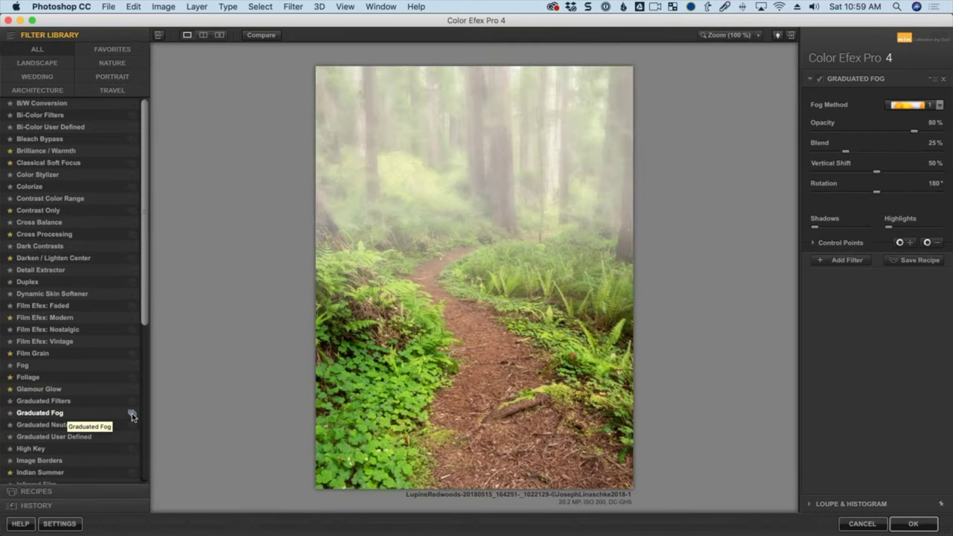
pyautogui.click(132, 413)
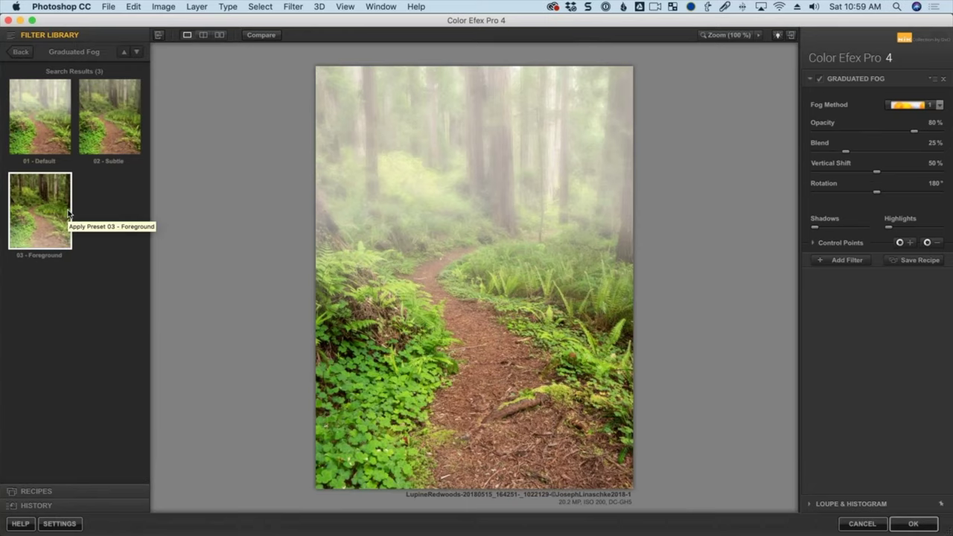
pyautogui.click(98, 126)
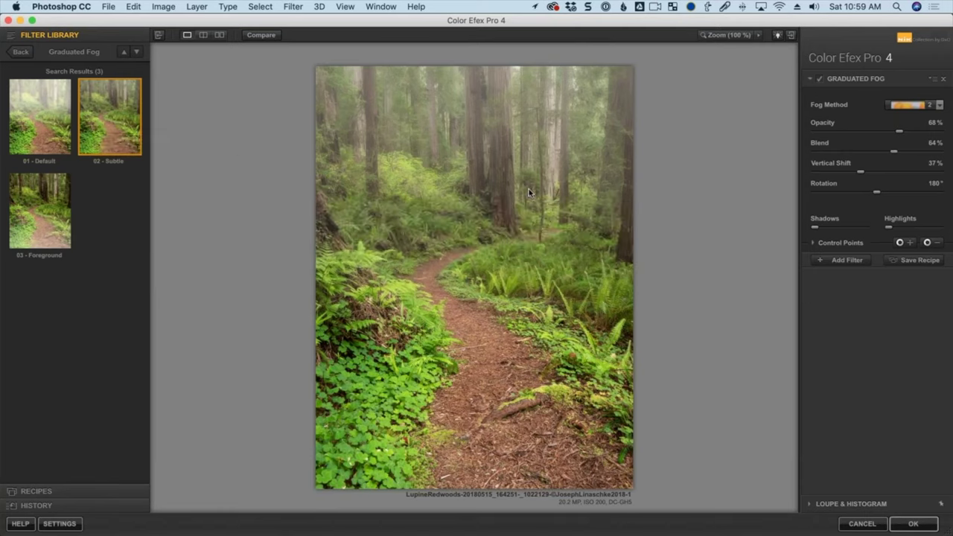
pyautogui.click(219, 35)
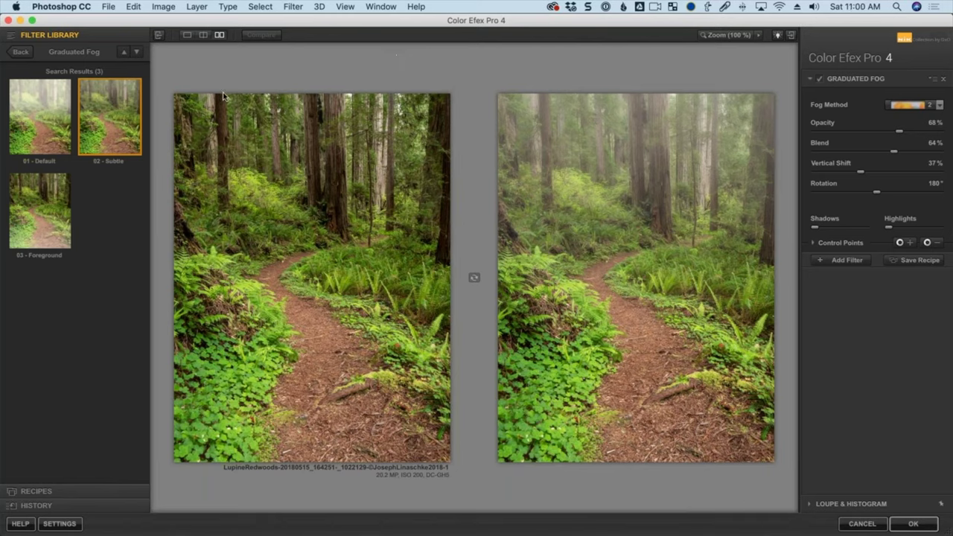
# Apply Graduated Fog's 01 - Default preset, and set Opacity to 68% and Rotation to 360°.
pyautogui.click(21, 104)
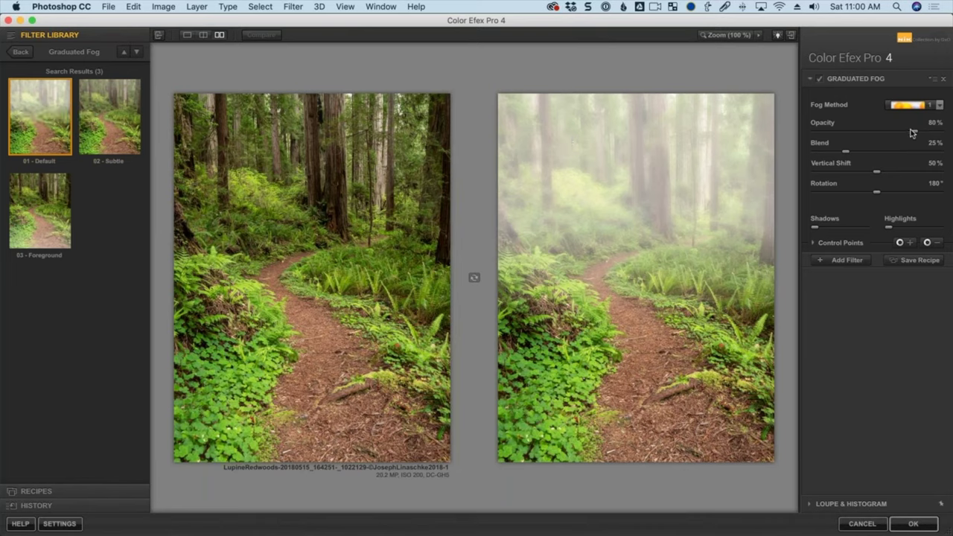
pyautogui.moveTo(913, 133); pyautogui.dragTo(901, 136)
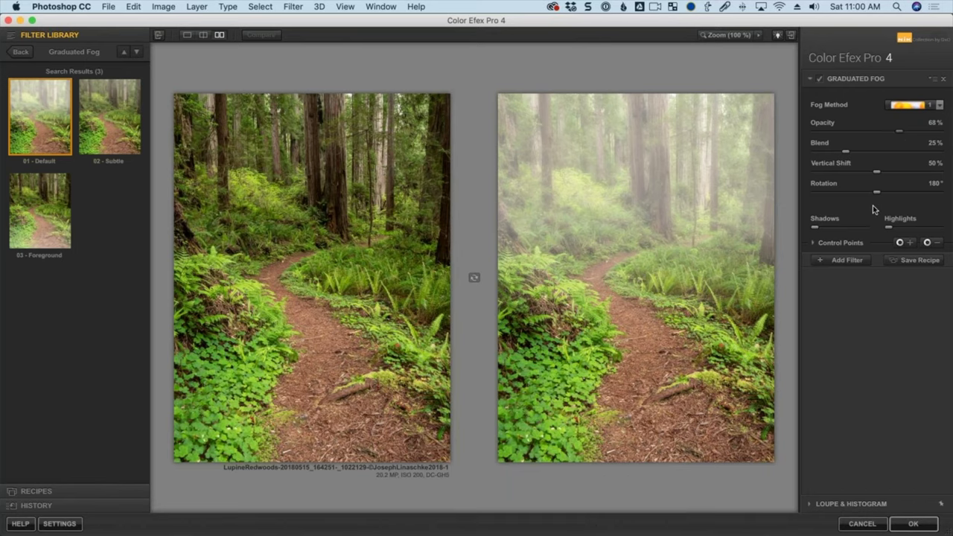
pyautogui.moveTo(876, 191); pyautogui.dragTo(939, 193)
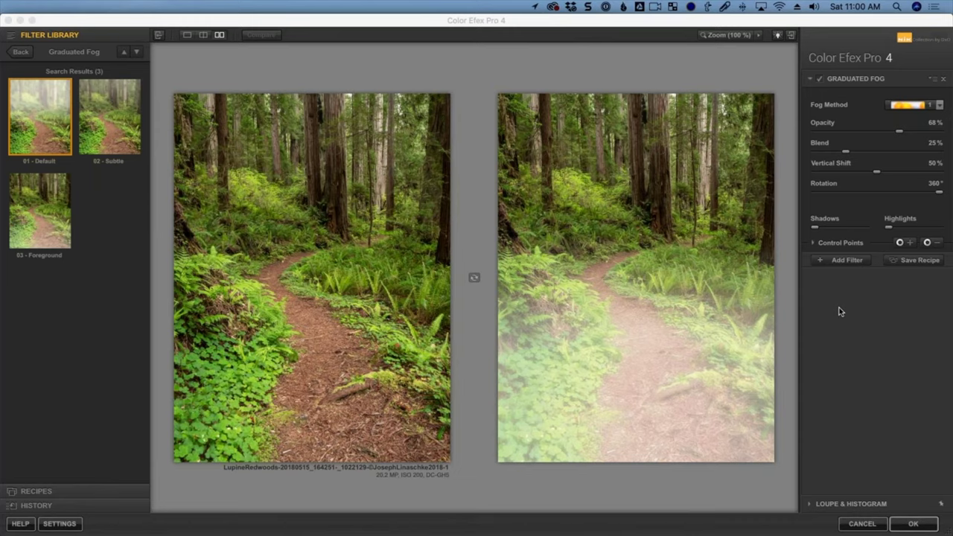
pyautogui.moveTo(157, 531)
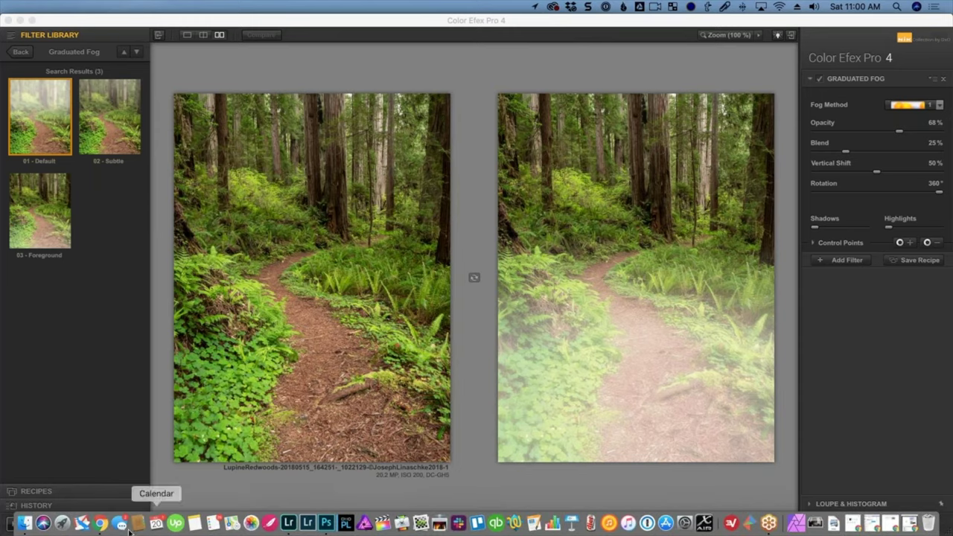
pyautogui.click(99, 525)
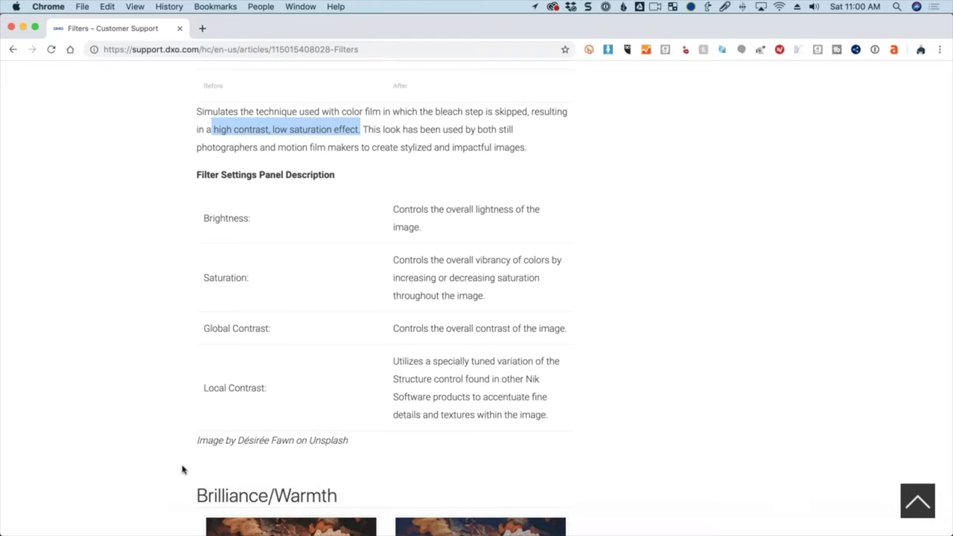
pyautogui.press('super+l')
pyautogui.write('dxo')
pyautogui.press('Return')
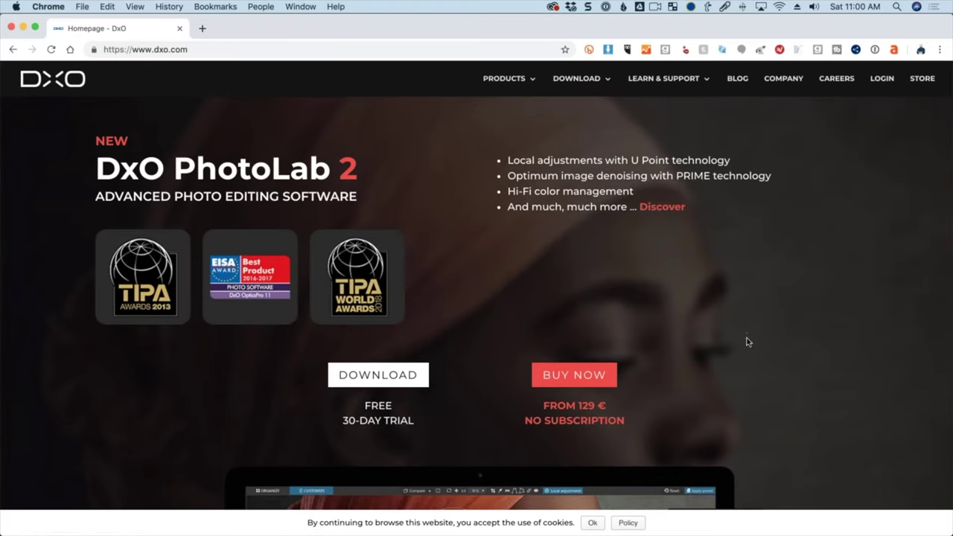
# Block the DxO site's notifications and open the page with more information on Nik Collection 2.
pyautogui.scroll(-5, 651, 322)
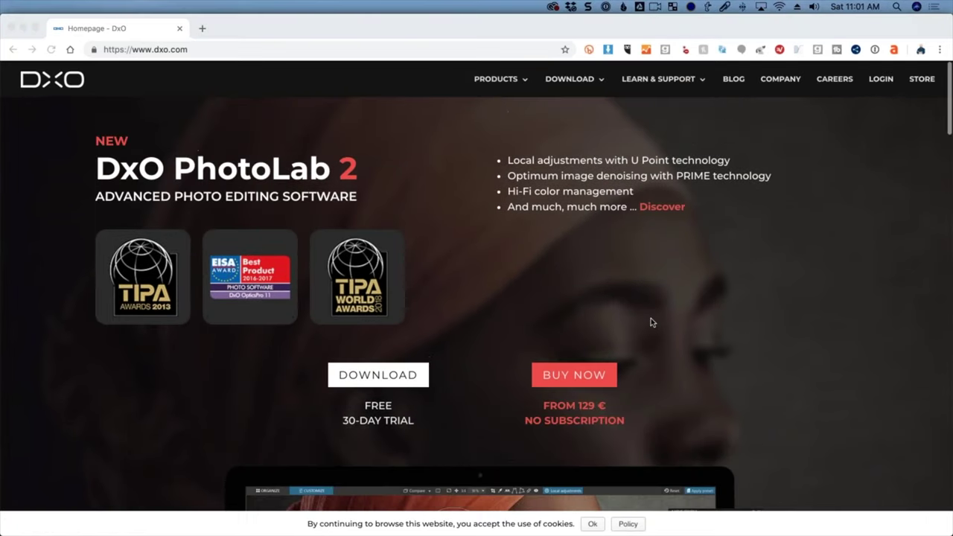
pyautogui.scroll(-10, 651, 318)
pyautogui.scroll(4, 373, 224)
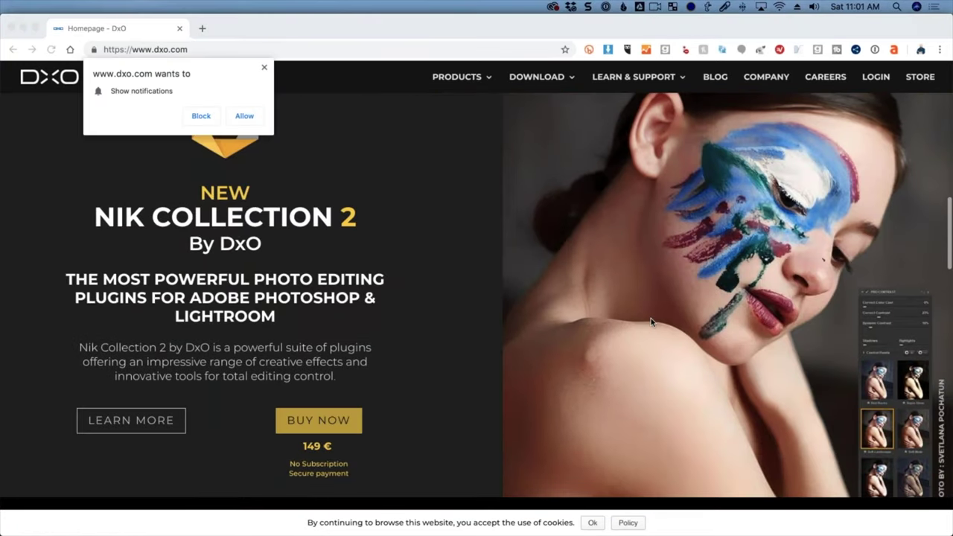
pyautogui.click(206, 116)
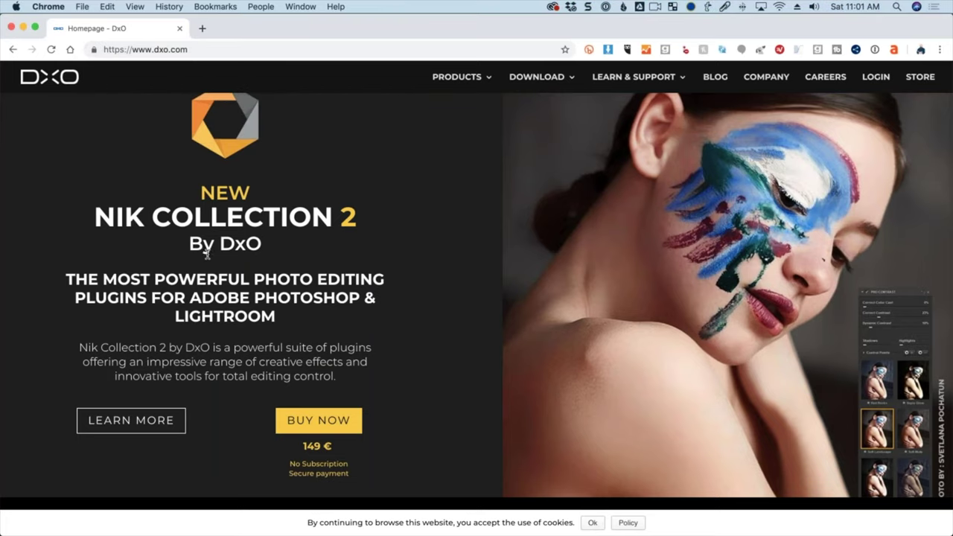
pyautogui.click(131, 421)
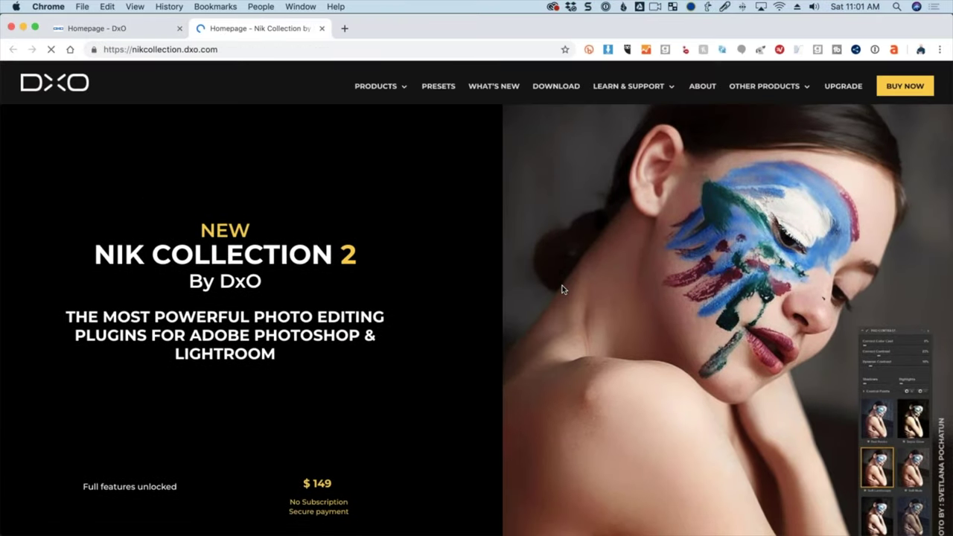
# Block notifications from the Nik Collection site and open the webinars page from its live webinars promotion.
pyautogui.scroll(-5, 562, 285)
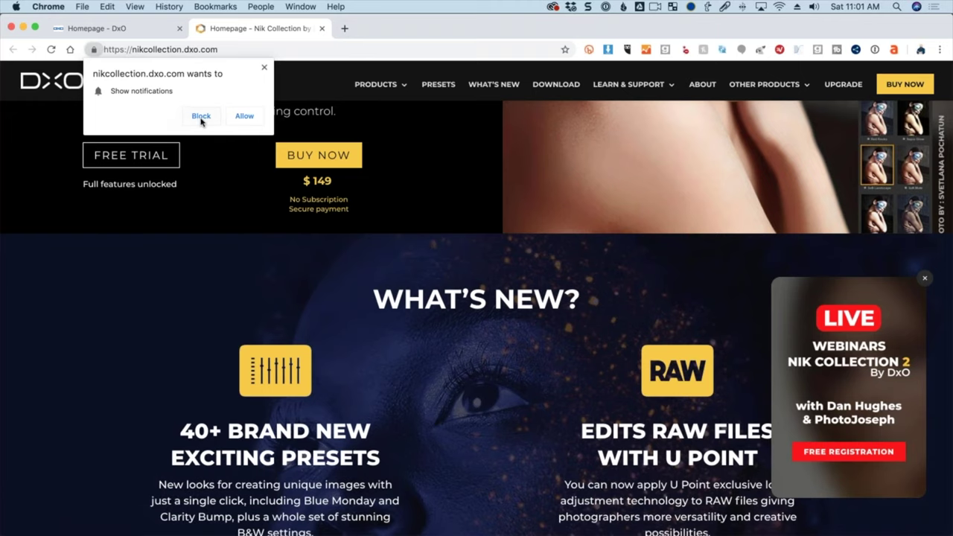
pyautogui.click(202, 116)
pyautogui.click(832, 463)
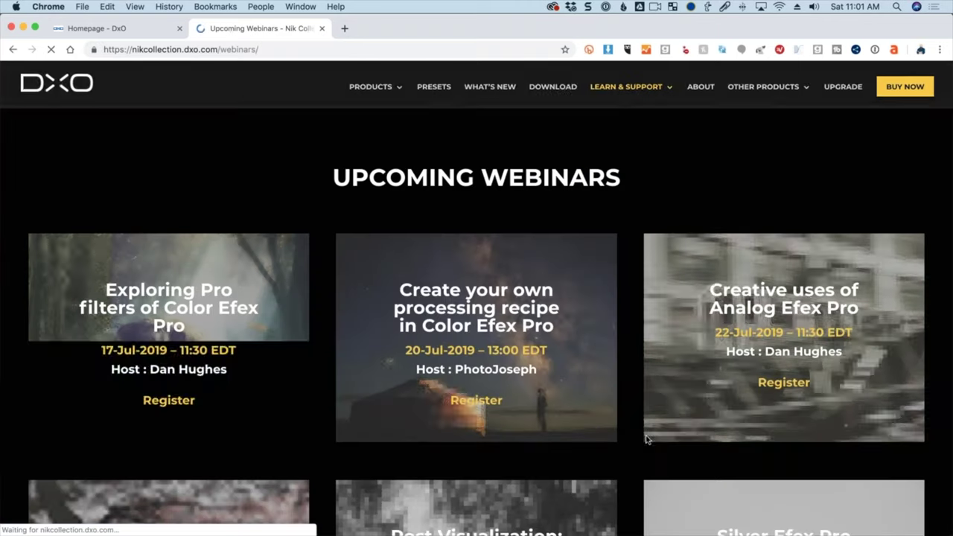
# Look through the upcoming webinars with their dates and hosts, and dismiss the live webinars promotion covering them.
pyautogui.scroll(-4, 438, 400)
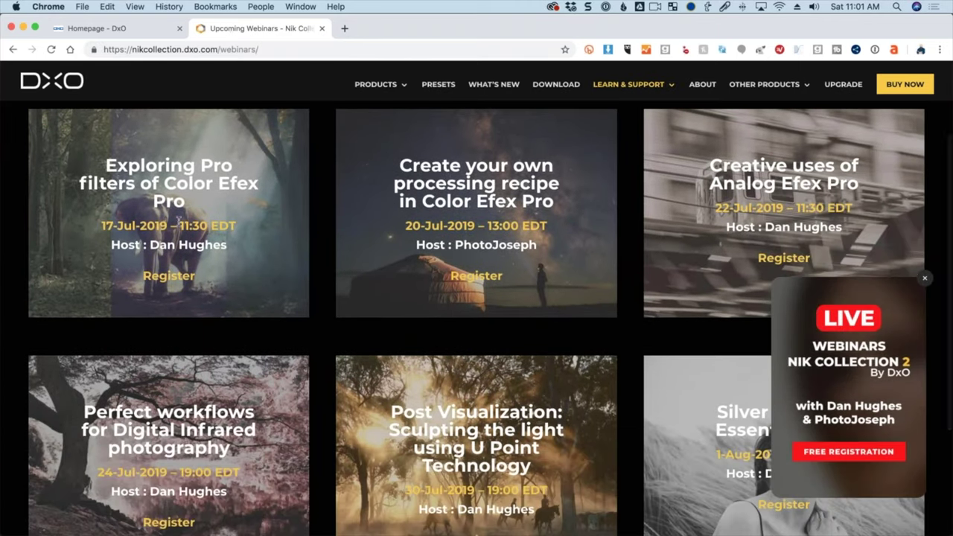
pyautogui.scroll(-2, 263, 253)
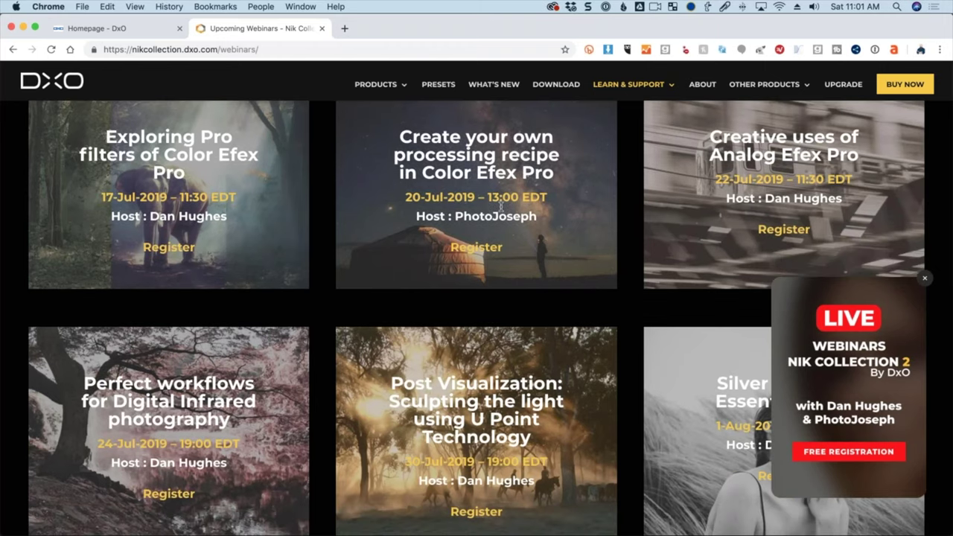
pyautogui.scroll(-5, 497, 208)
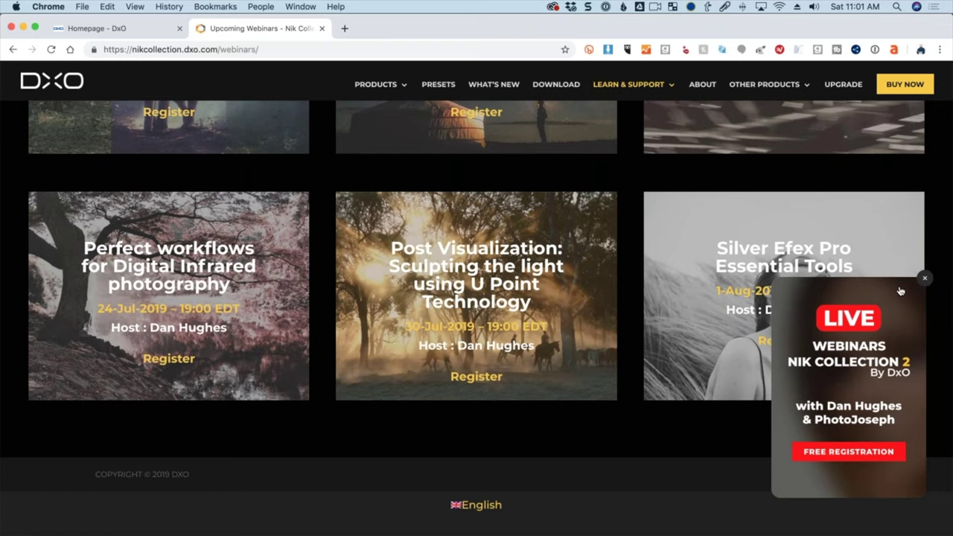
pyautogui.click(924, 277)
pyautogui.scroll(5, 477, 482)
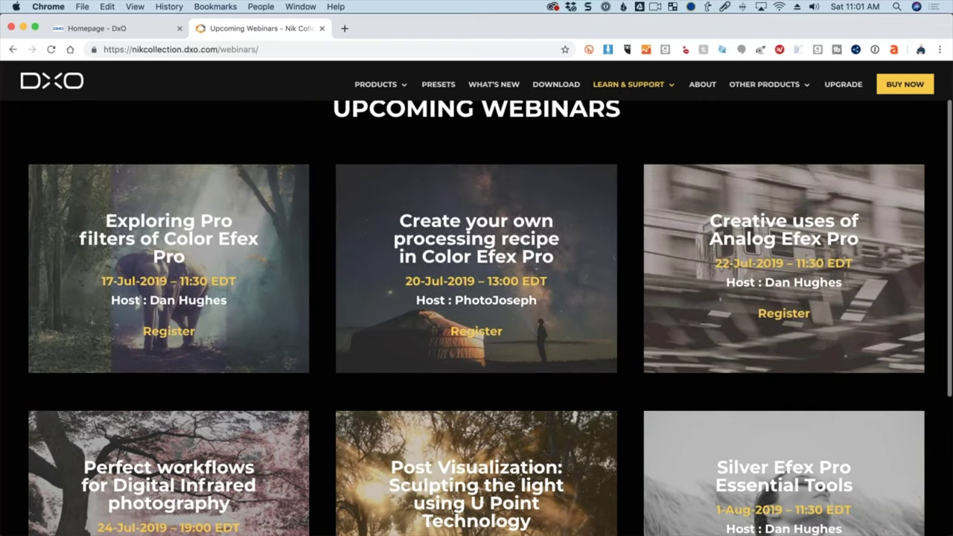
pyautogui.scroll(-5, 477, 318)
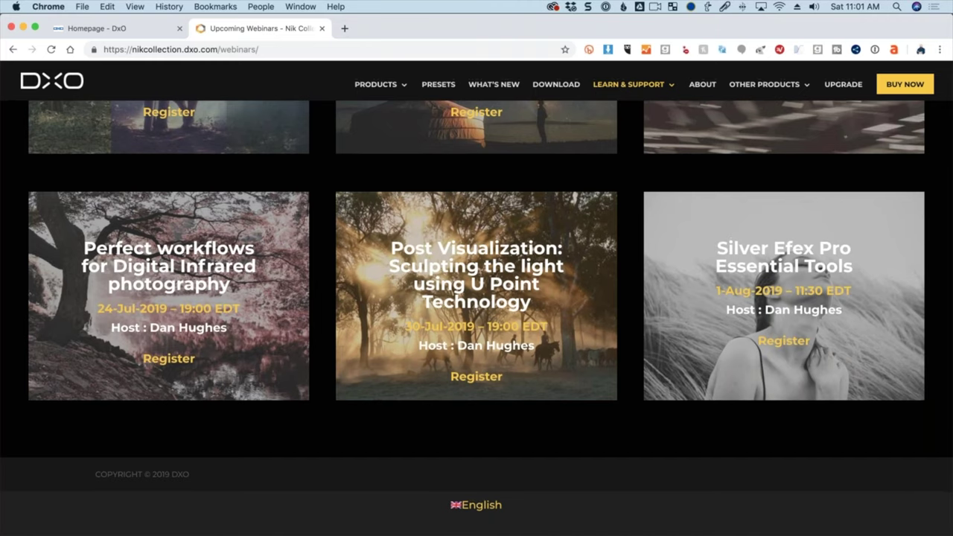
pyautogui.scroll(5, 724, 368)
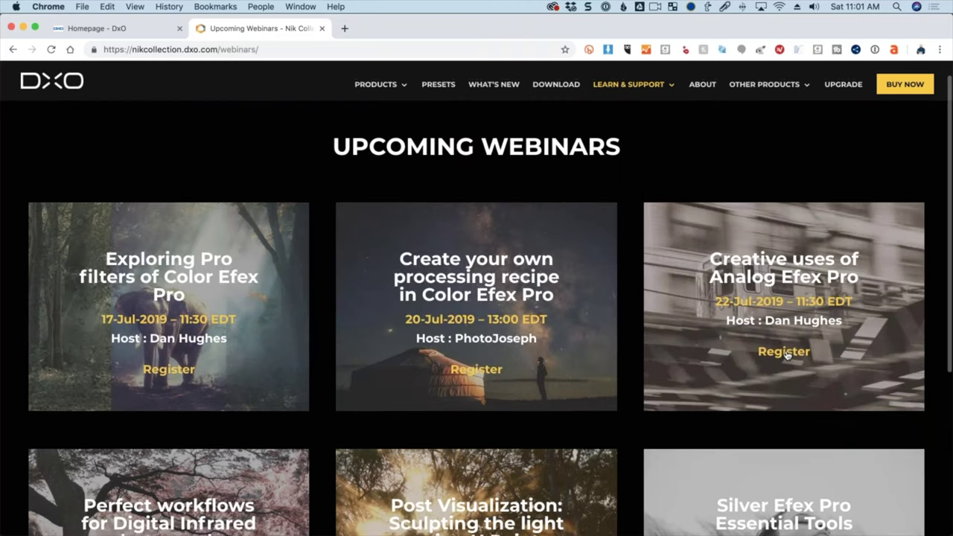
pyautogui.scroll(-5, 725, 369)
pyautogui.scroll(3, 477, 318)
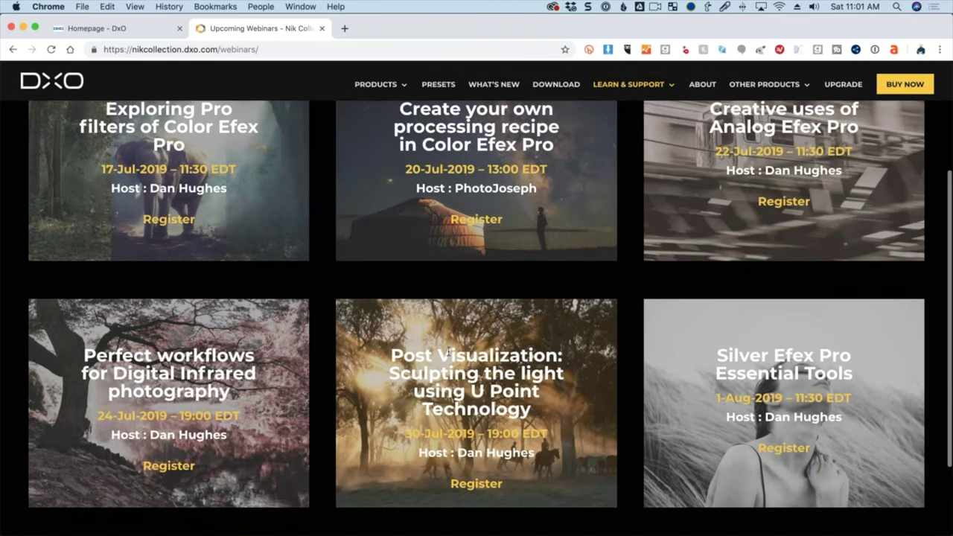
pyautogui.scroll(-3, 477, 318)
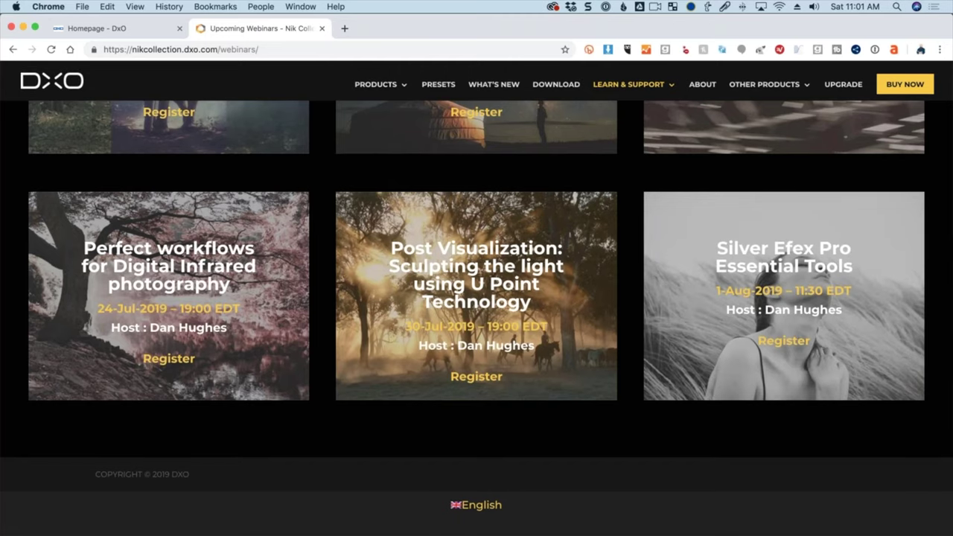